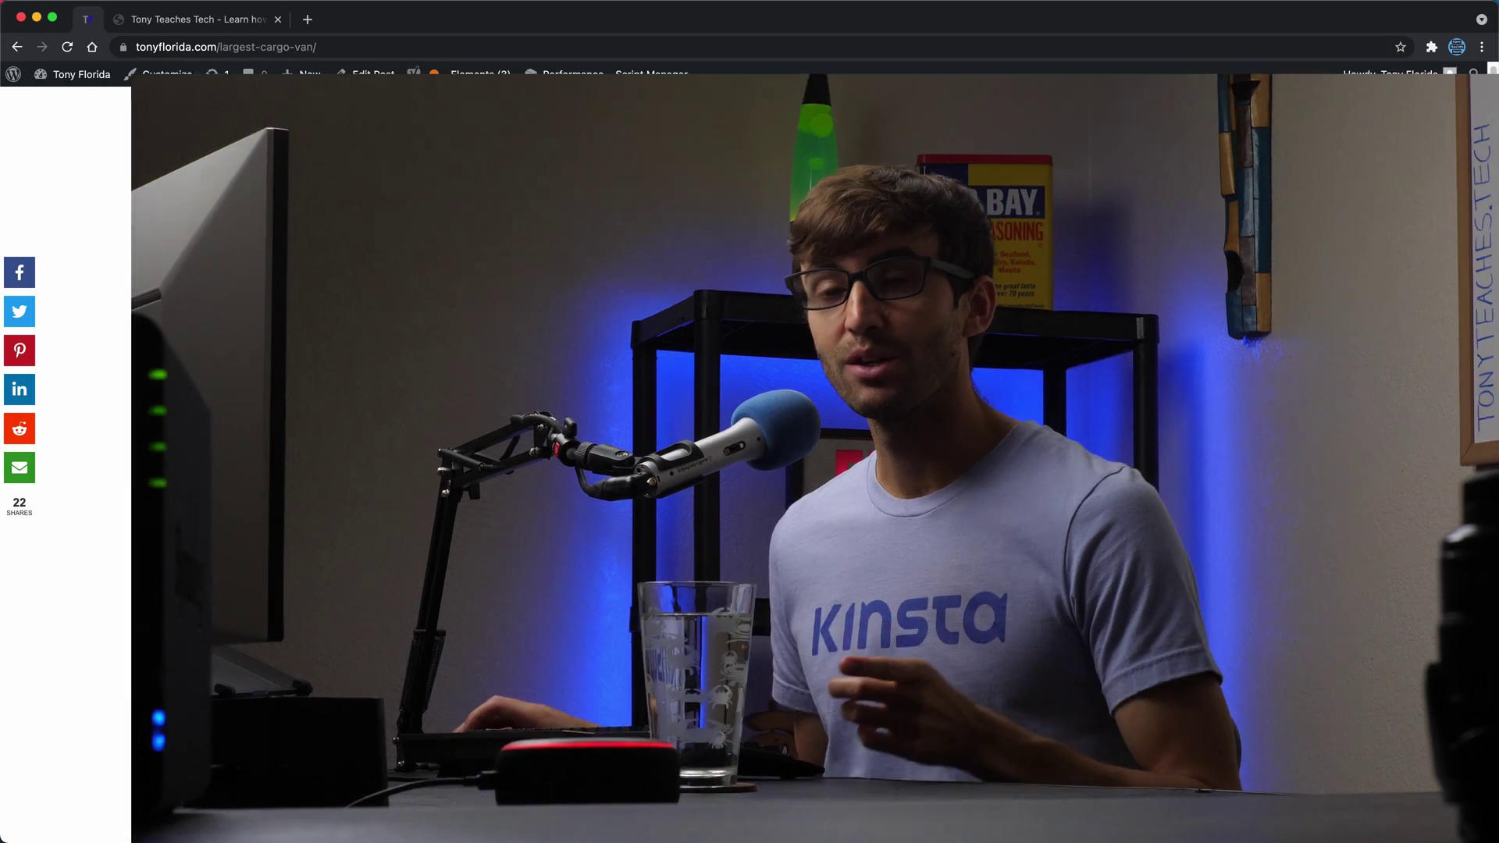
Scroll through the cargo van post to show the share bar, inline buttons and SHARES count
{"action": "scroll", "coordinate": [185, 291], "scroll_direction": "down", "scroll_amount": 5}
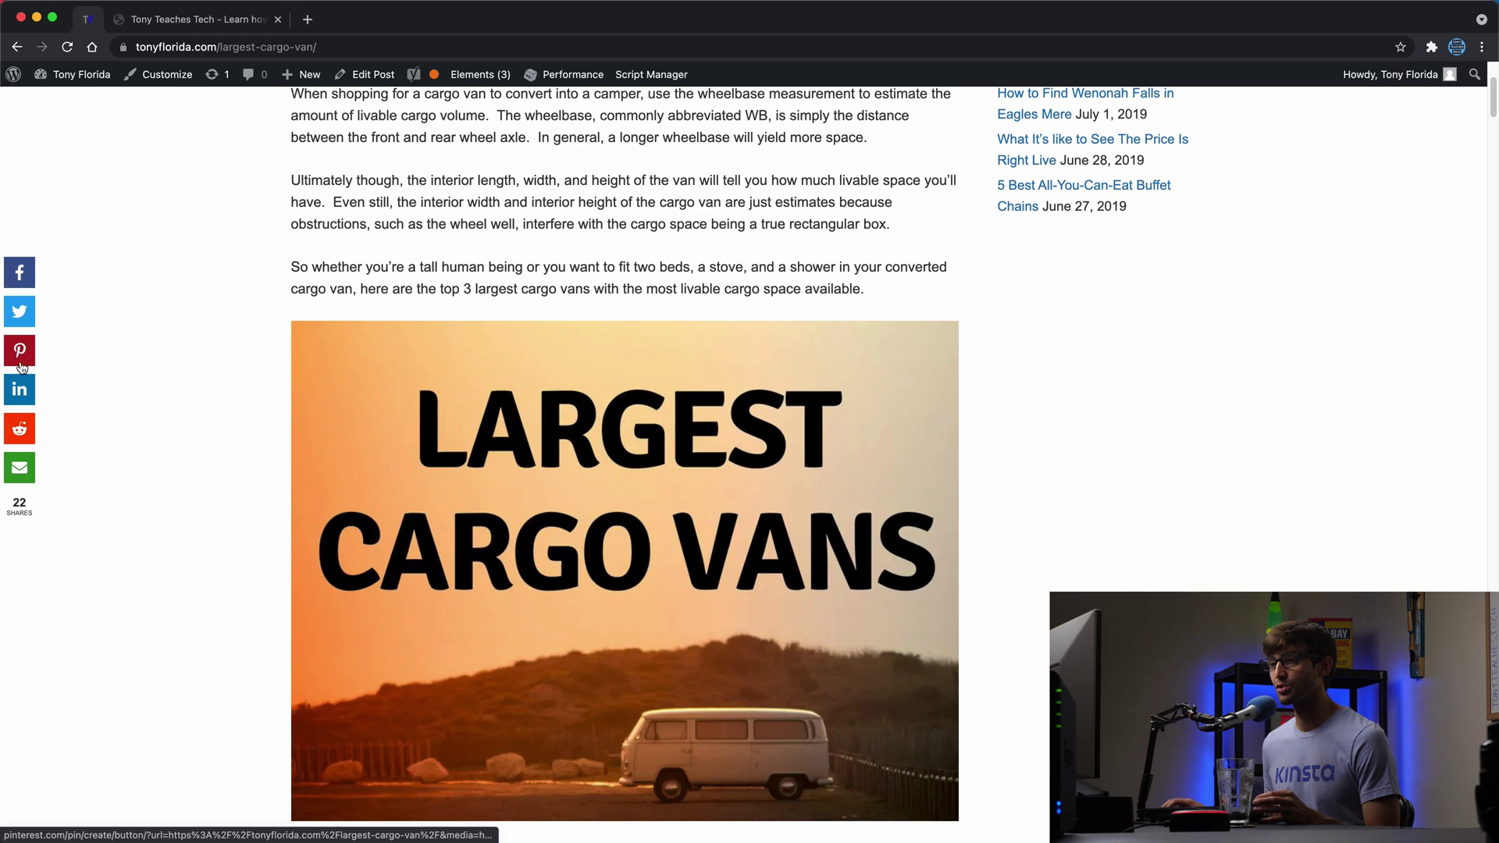
{"action": "scroll", "coordinate": [154, 393], "scroll_direction": "down", "scroll_amount": 3}
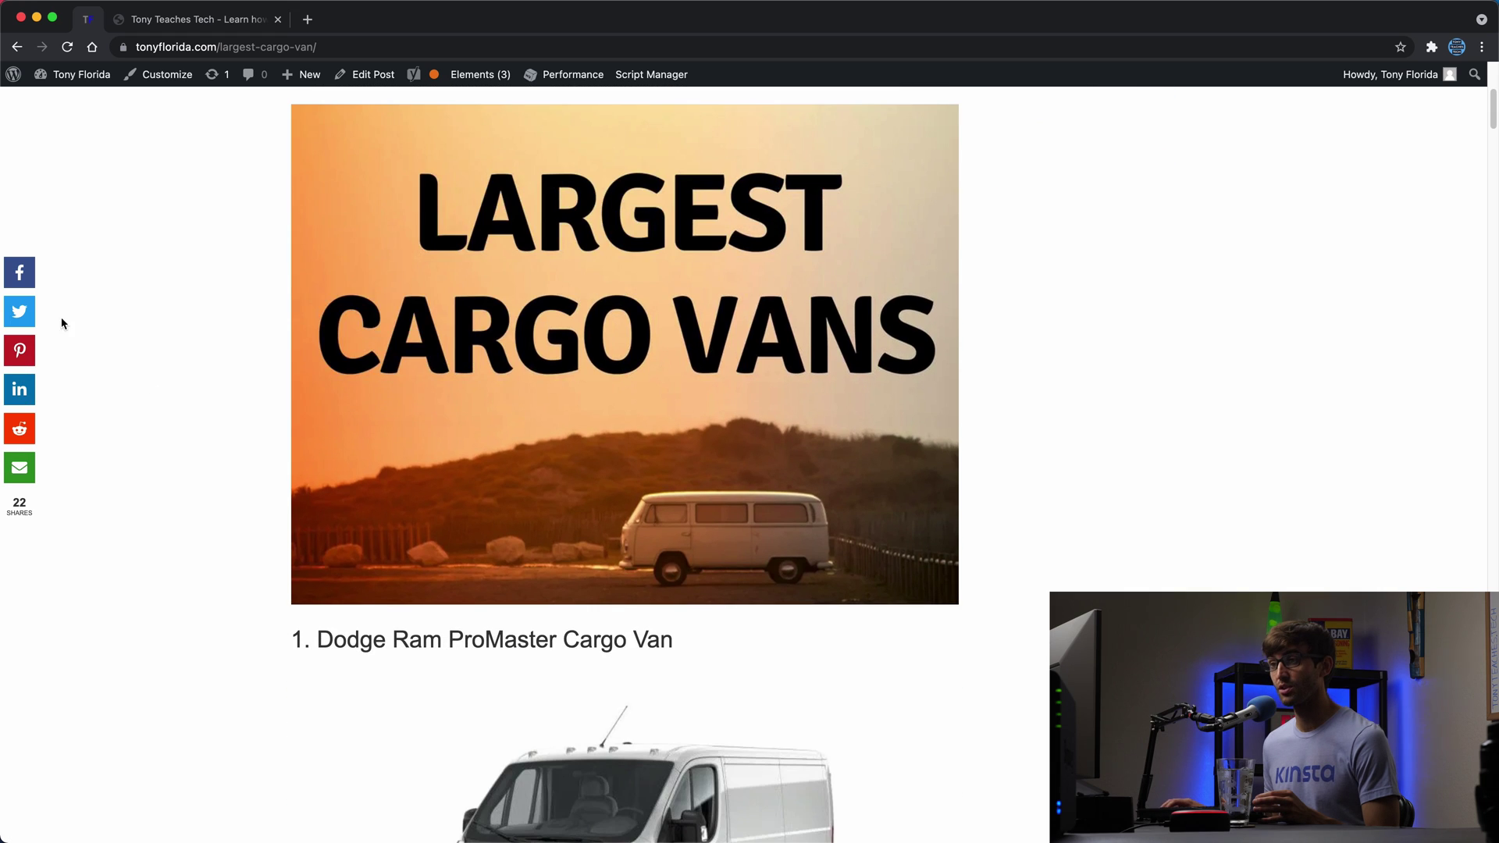
{"action": "scroll", "coordinate": [125, 349], "scroll_direction": "down", "scroll_amount": 20}
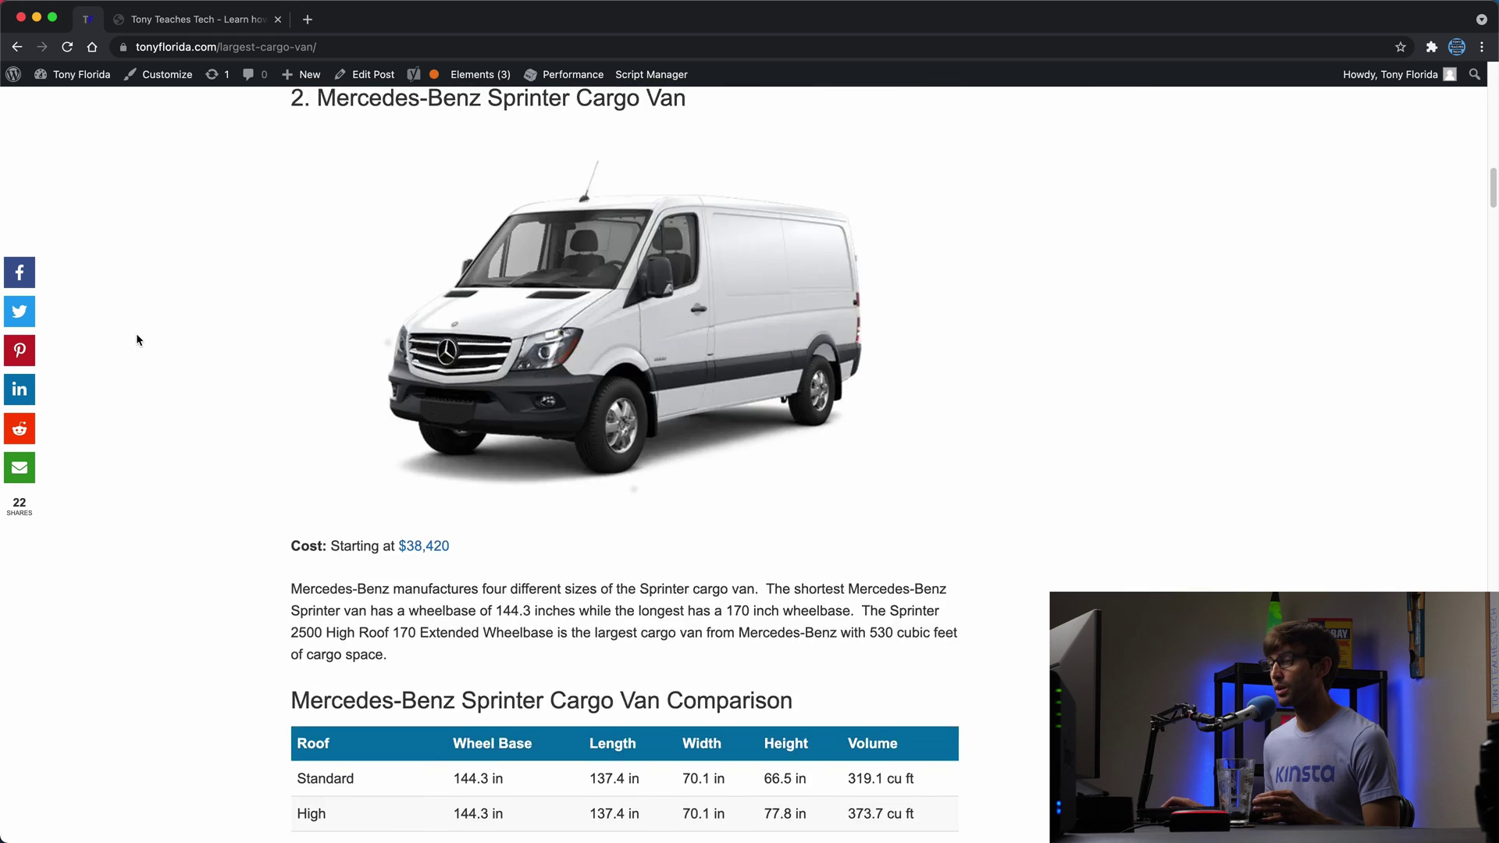
{"action": "scroll", "coordinate": [139, 336], "scroll_direction": "down", "scroll_amount": 20}
{"action": "scroll", "coordinate": [139, 343], "scroll_direction": "up", "scroll_amount": 15}
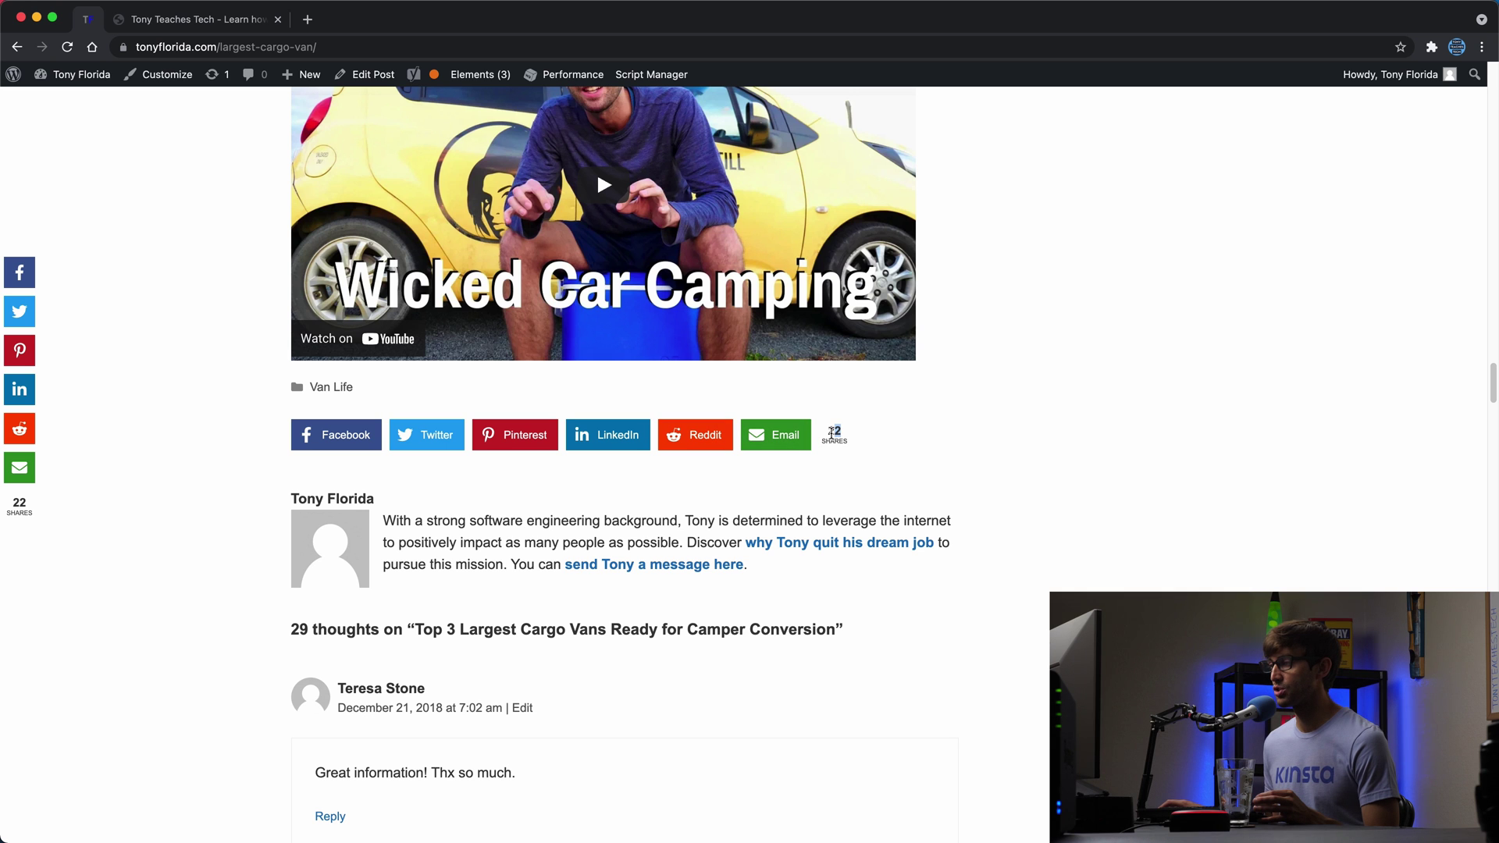
{"action": "left_click_drag", "start_coordinate": [832, 434], "coordinate": [857, 442]}
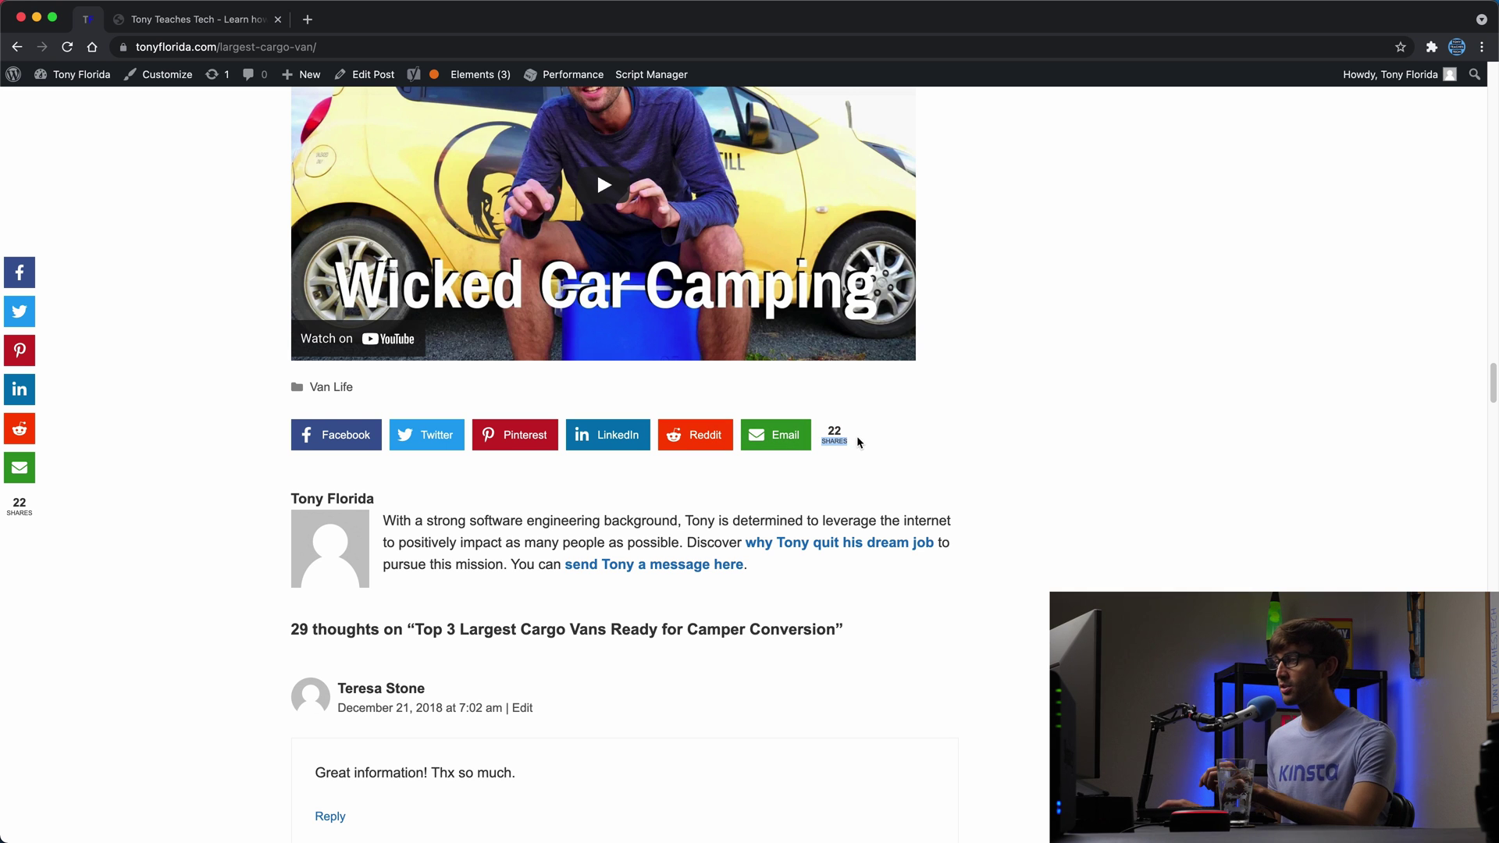
Scroll back up the post and go to the site's Contact page
{"action": "scroll", "coordinate": [963, 446], "scroll_direction": "up", "scroll_amount": 20}
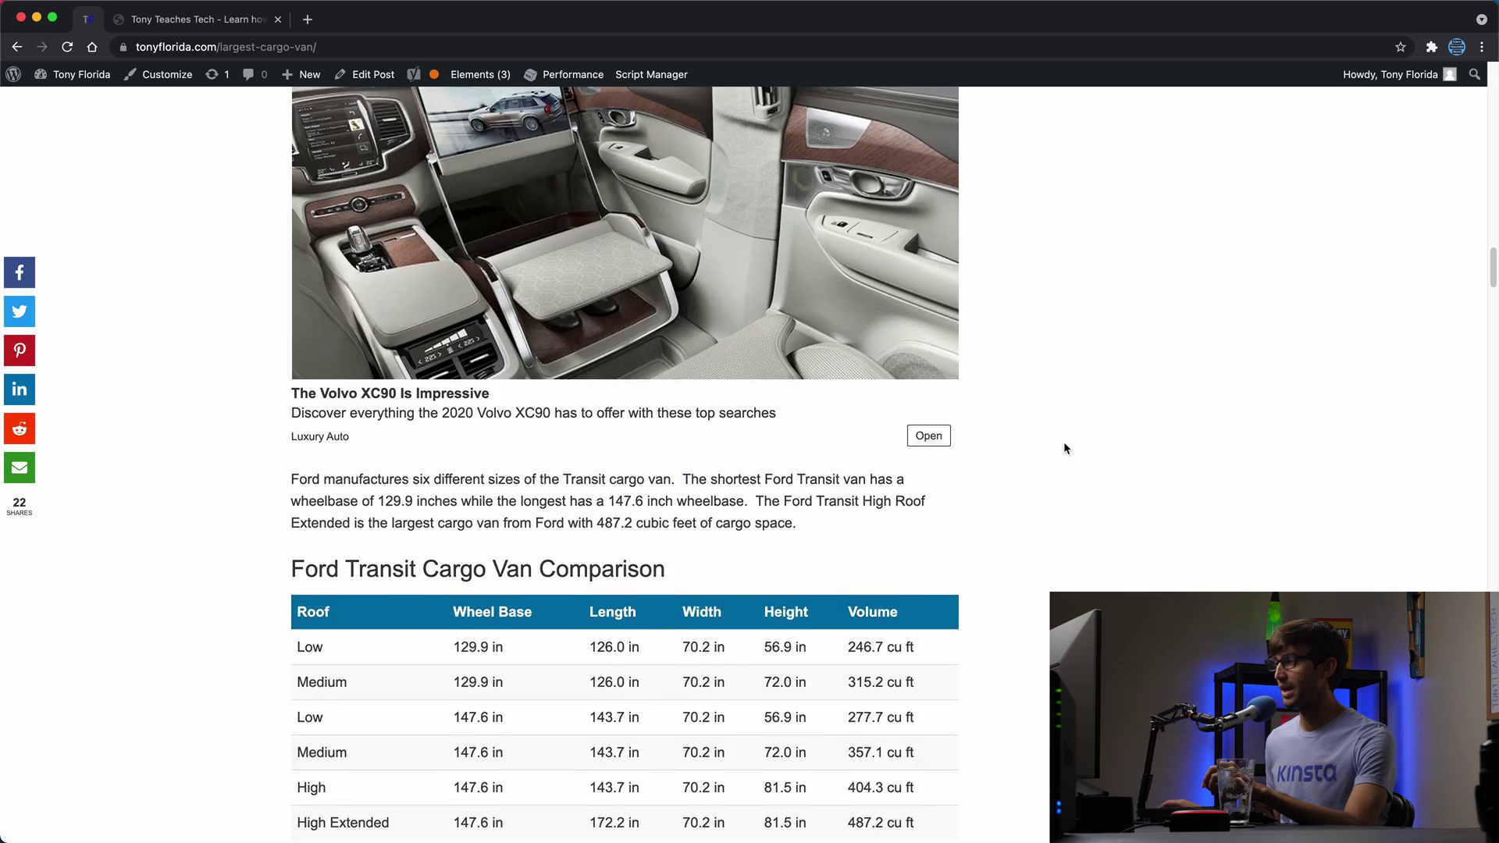
{"action": "scroll", "coordinate": [1063, 448], "scroll_direction": "up", "scroll_amount": 10}
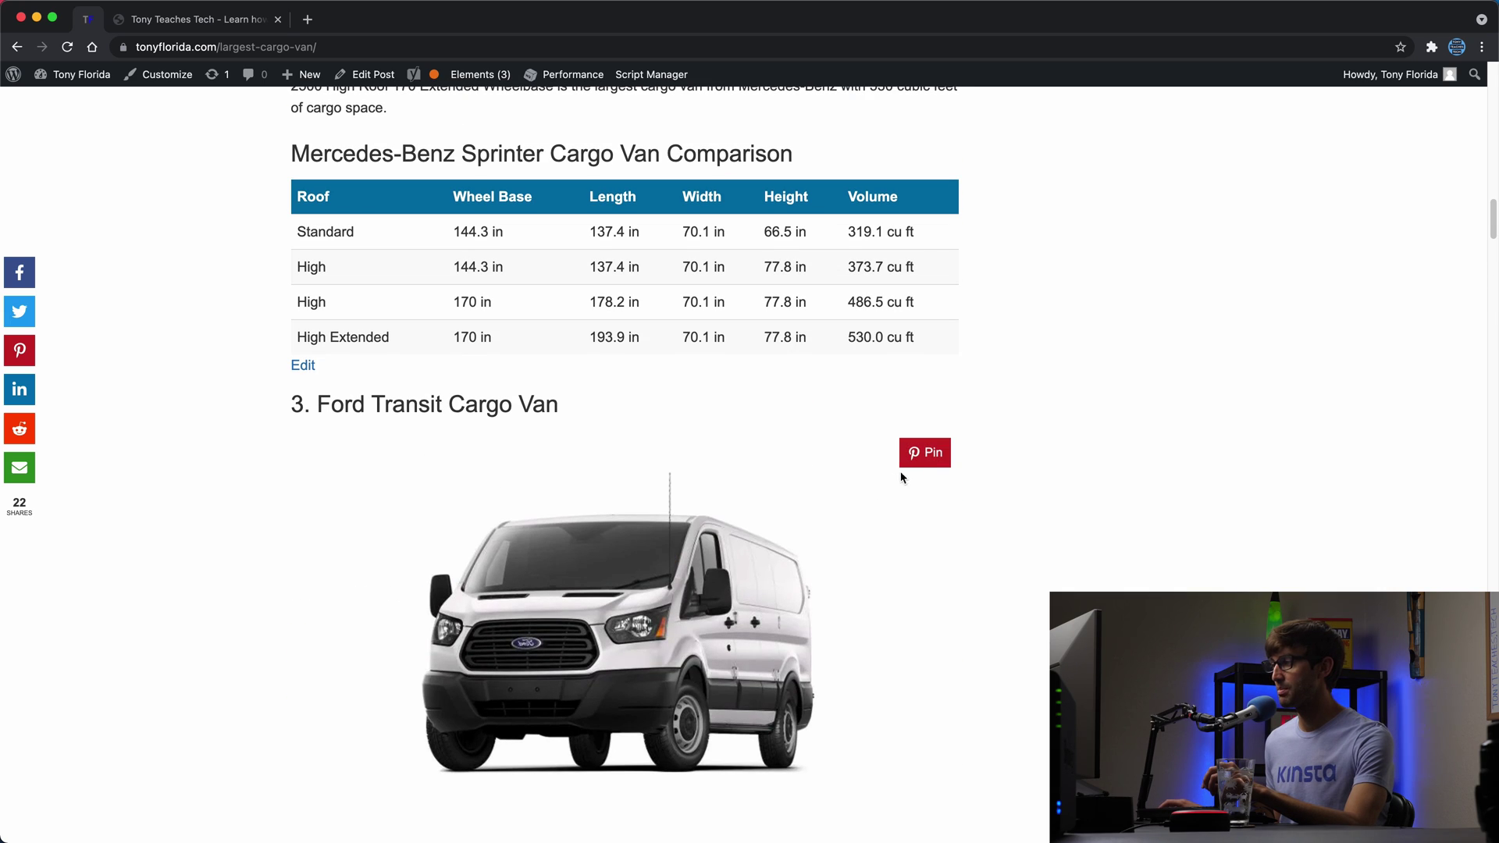
{"action": "scroll", "coordinate": [1022, 382], "scroll_direction": "up", "scroll_amount": 15}
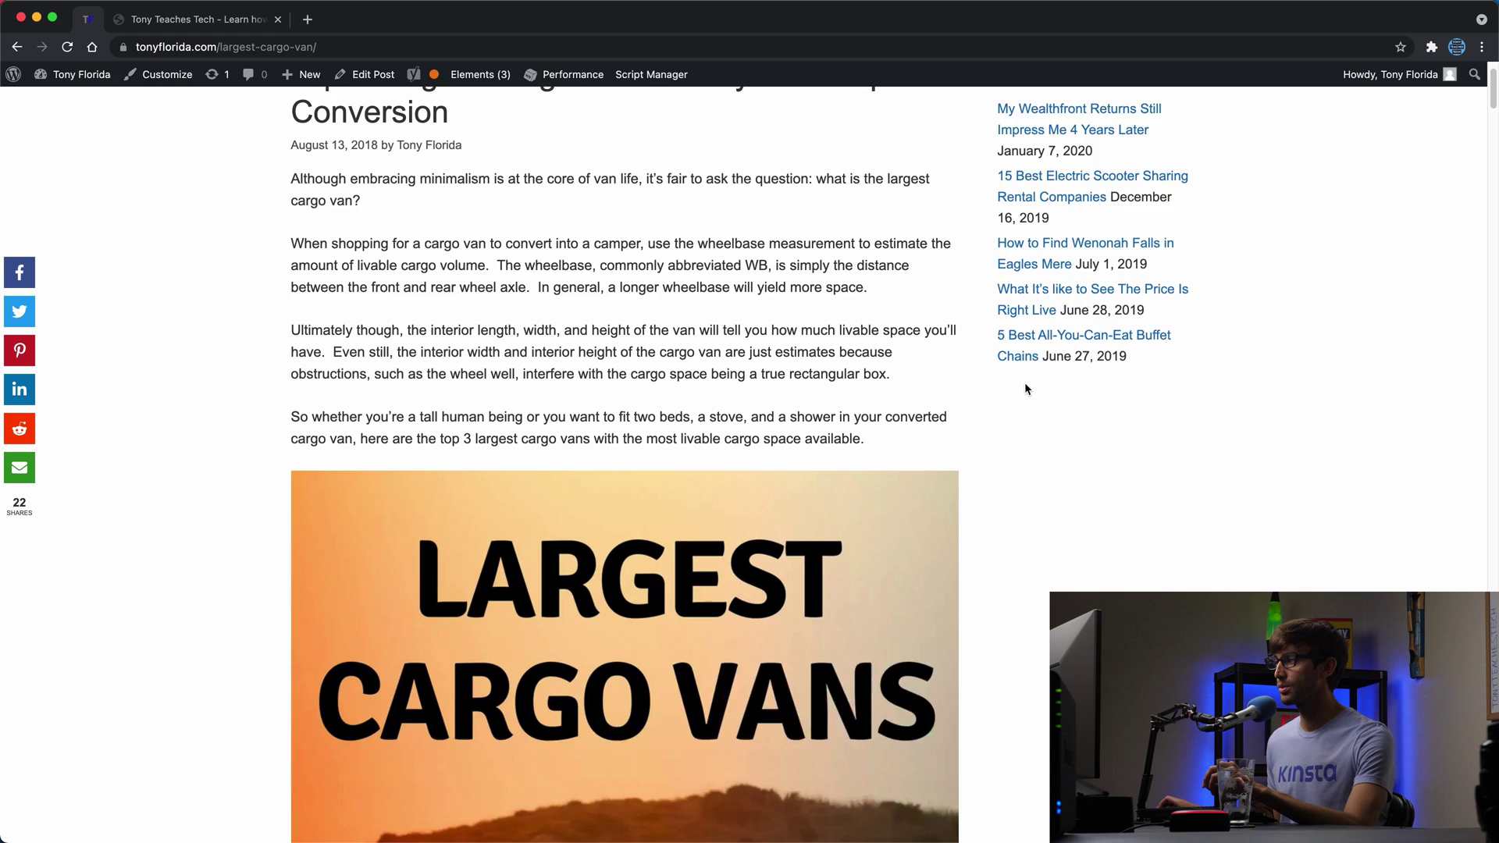
{"action": "scroll", "coordinate": [764, 314], "scroll_direction": "down", "scroll_amount": 3}
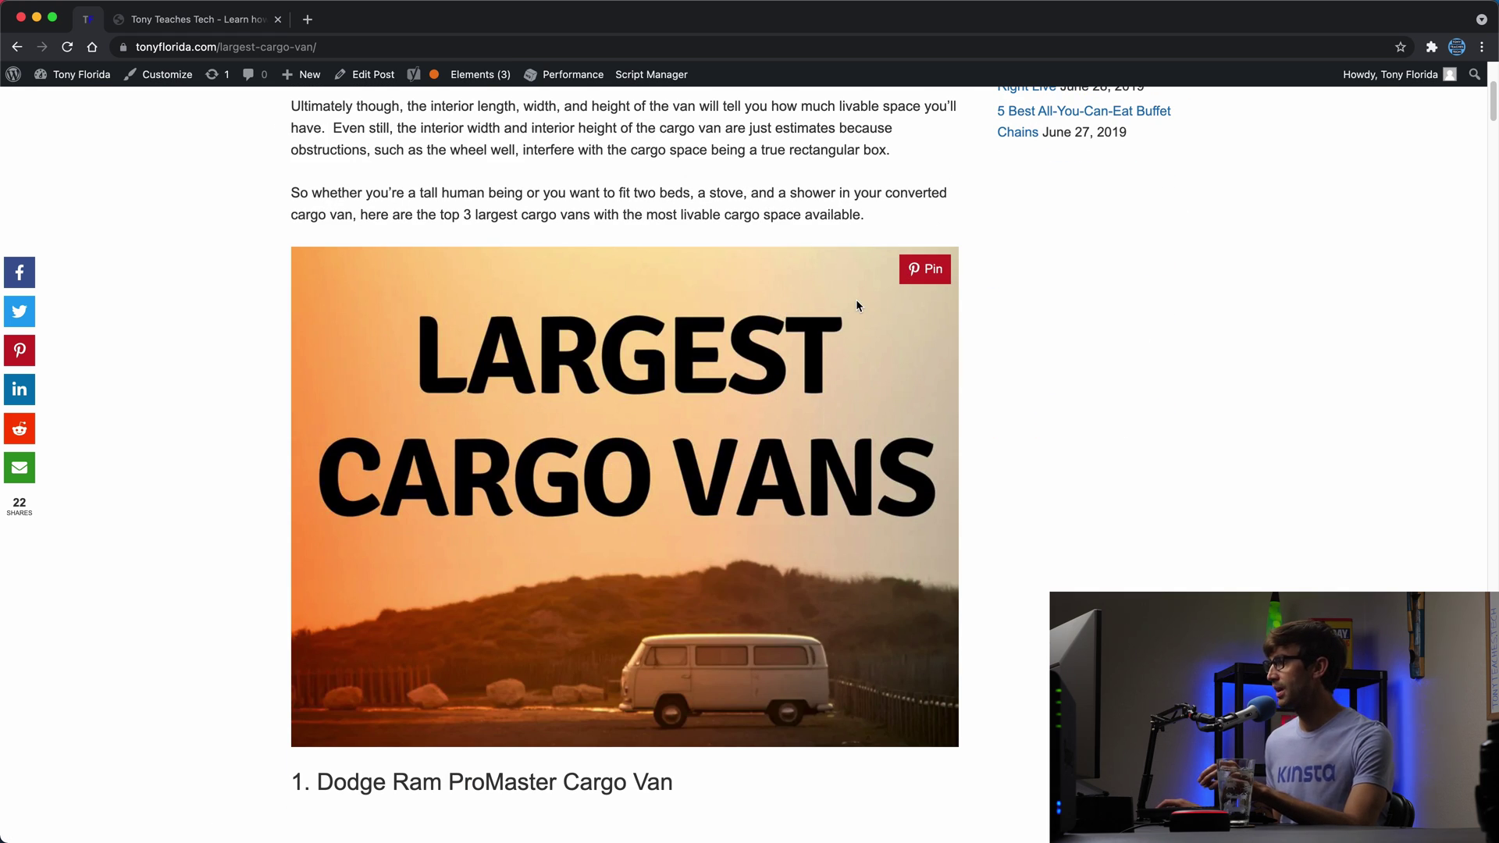
{"action": "scroll", "coordinate": [1029, 337], "scroll_direction": "up", "scroll_amount": 6}
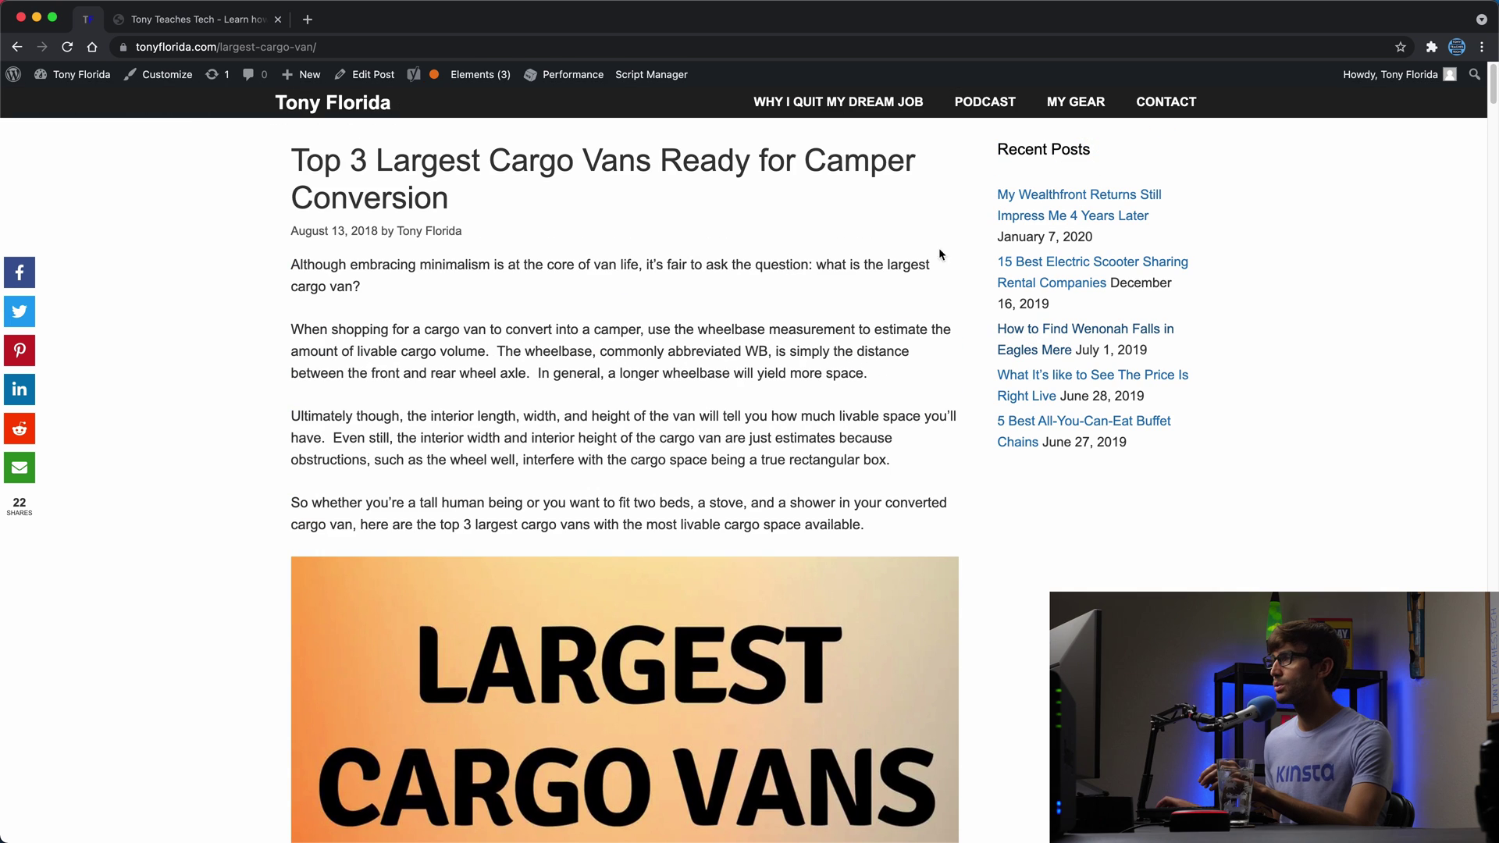
{"action": "left_click", "coordinate": [1149, 114]}
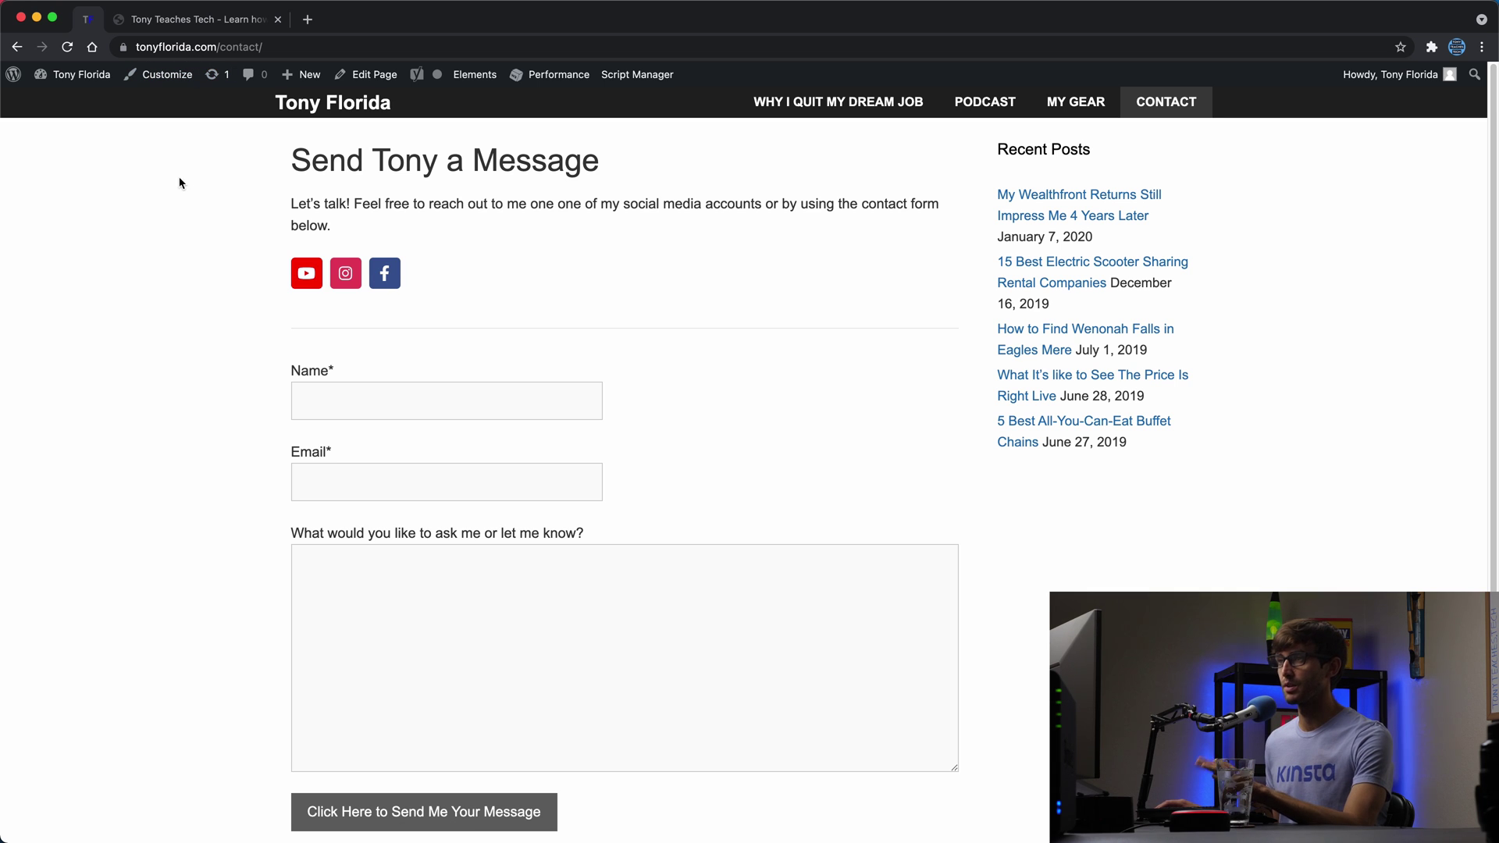
Switch to the tonyteaches.tech site and glance over its homepage
{"action": "left_click", "coordinate": [215, 26]}
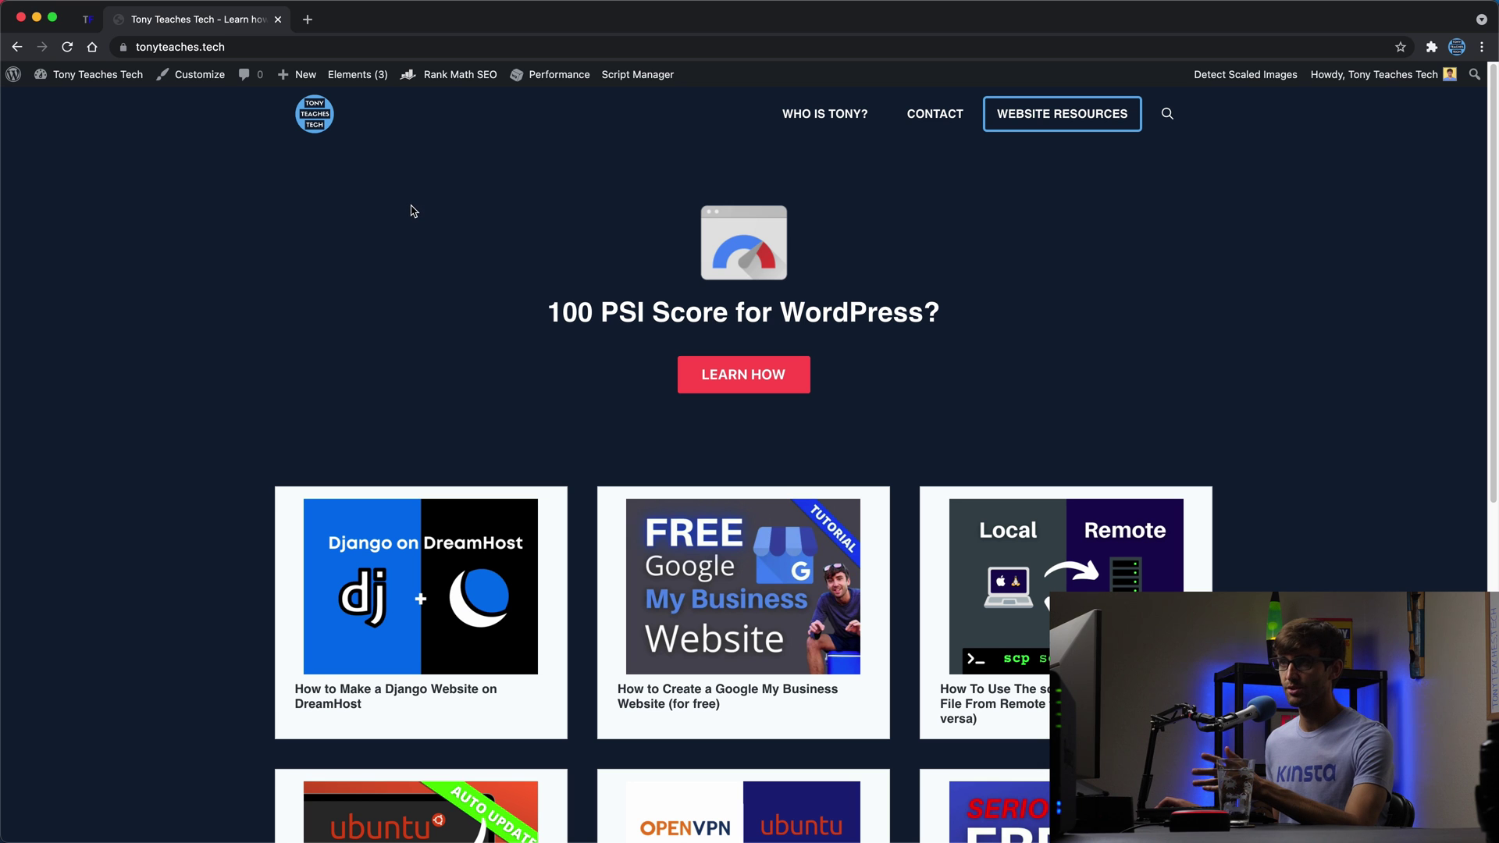
{"action": "scroll", "coordinate": [412, 210], "scroll_direction": "down", "scroll_amount": 3}
{"action": "scroll", "coordinate": [412, 208], "scroll_direction": "up", "scroll_amount": 3}
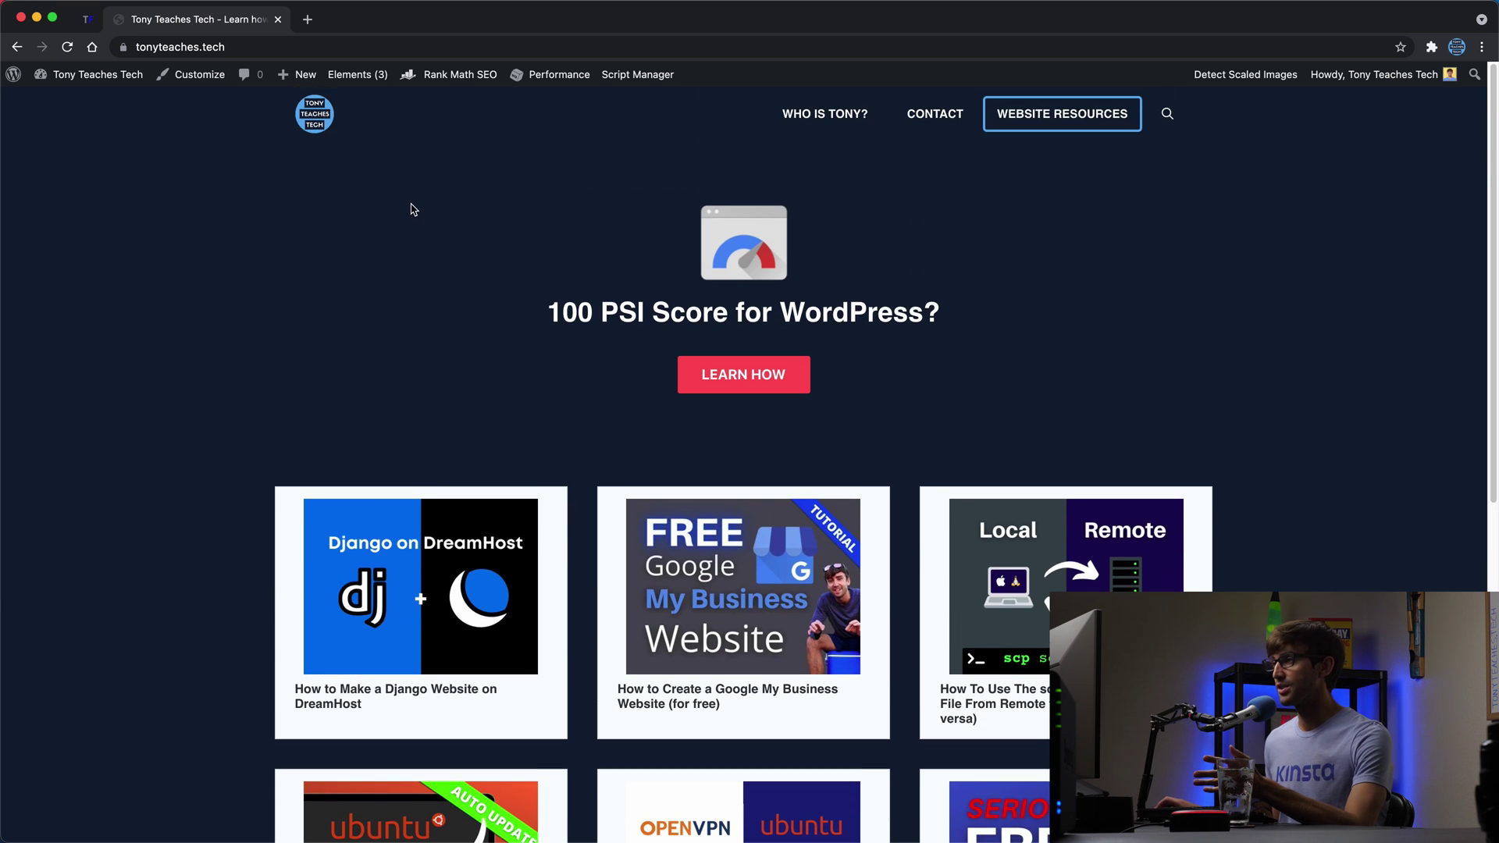
Open and scroll the Django on DreamHost article, then go back to the homepage
{"action": "left_click", "coordinate": [435, 537]}
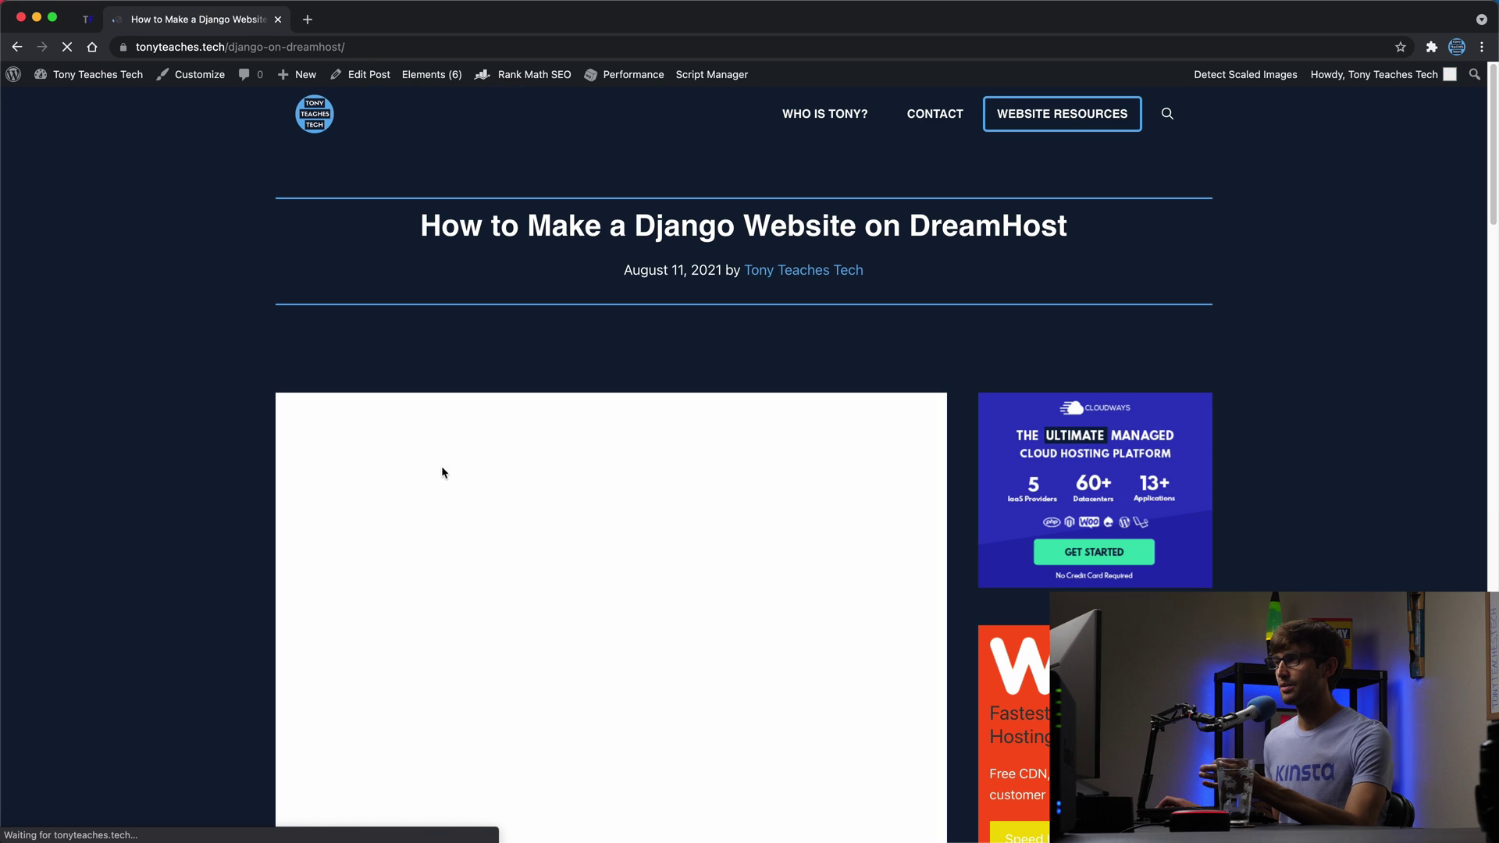
{"action": "scroll", "coordinate": [439, 467], "scroll_direction": "down", "scroll_amount": 9}
{"action": "scroll", "coordinate": [439, 473], "scroll_direction": "up", "scroll_amount": 9}
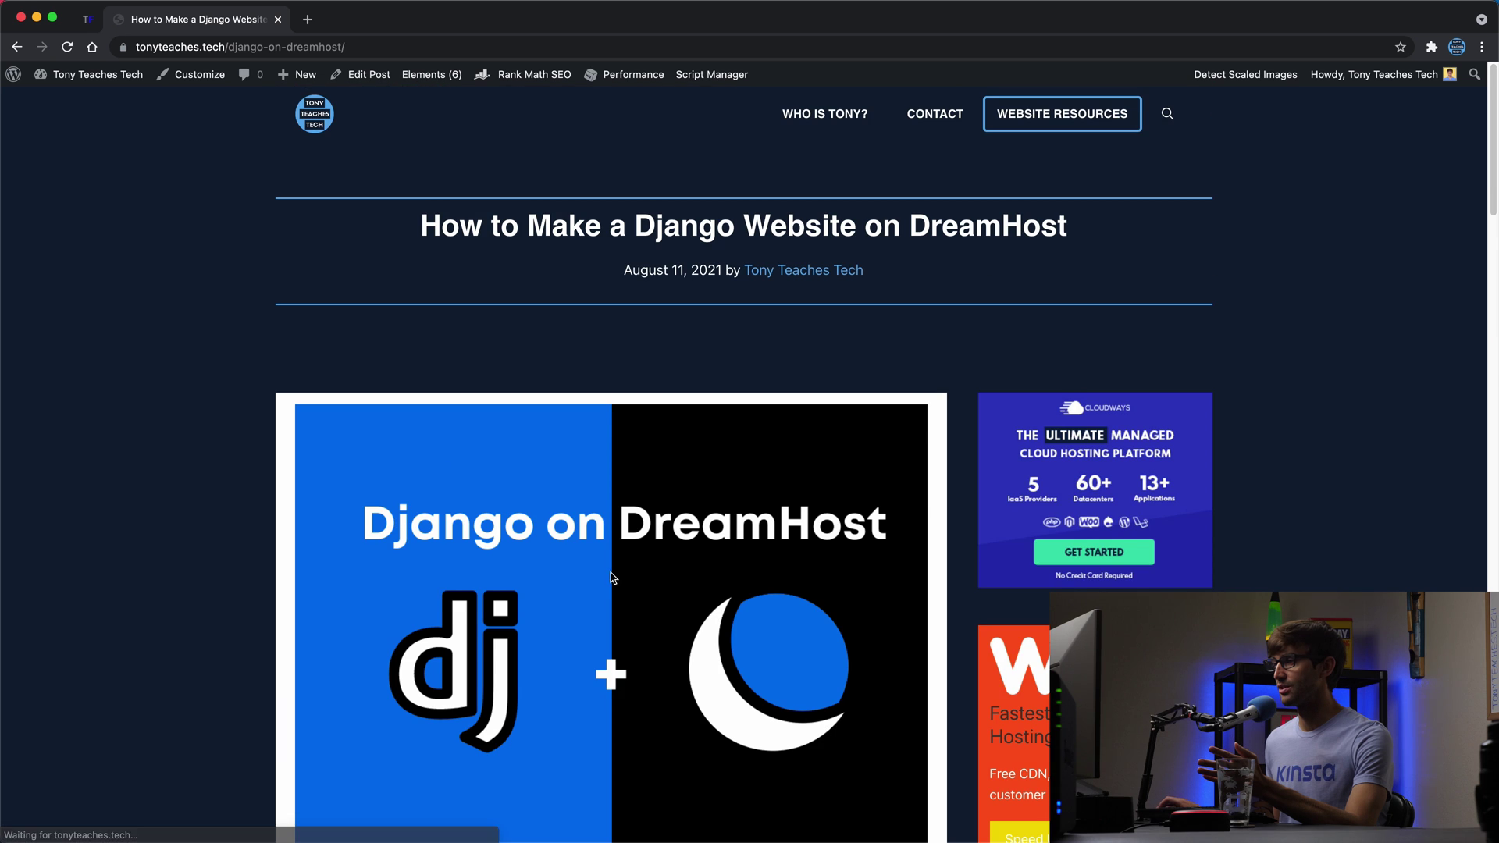
{"action": "scroll", "coordinate": [844, 272], "scroll_direction": "down", "scroll_amount": 2}
{"action": "scroll", "coordinate": [843, 272], "scroll_direction": "down", "scroll_amount": 20}
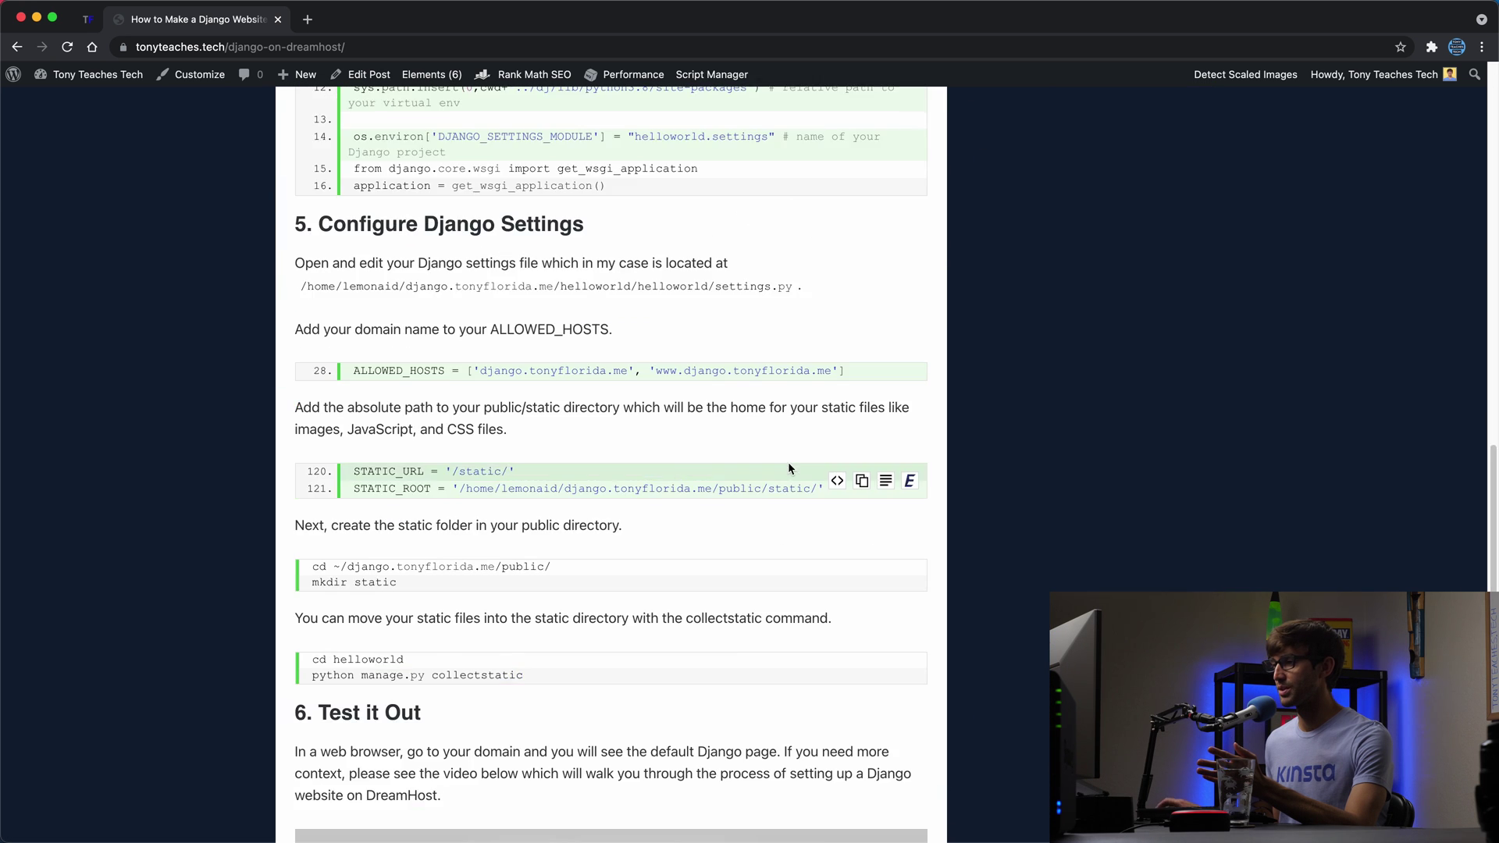
{"action": "scroll", "coordinate": [87, 453], "scroll_direction": "down", "scroll_amount": 2}
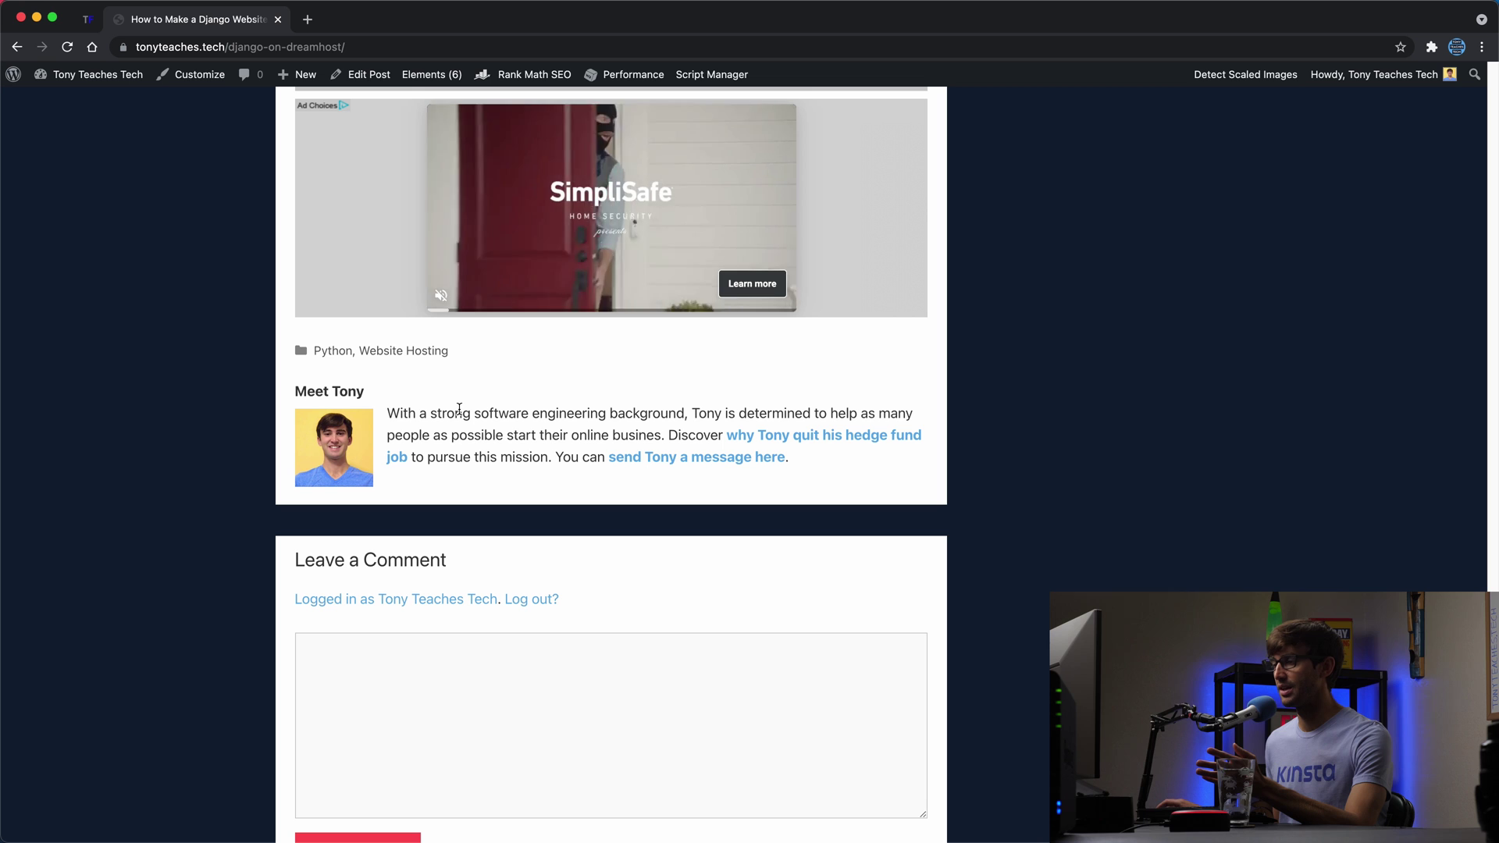
{"action": "left_click", "coordinate": [17, 47]}
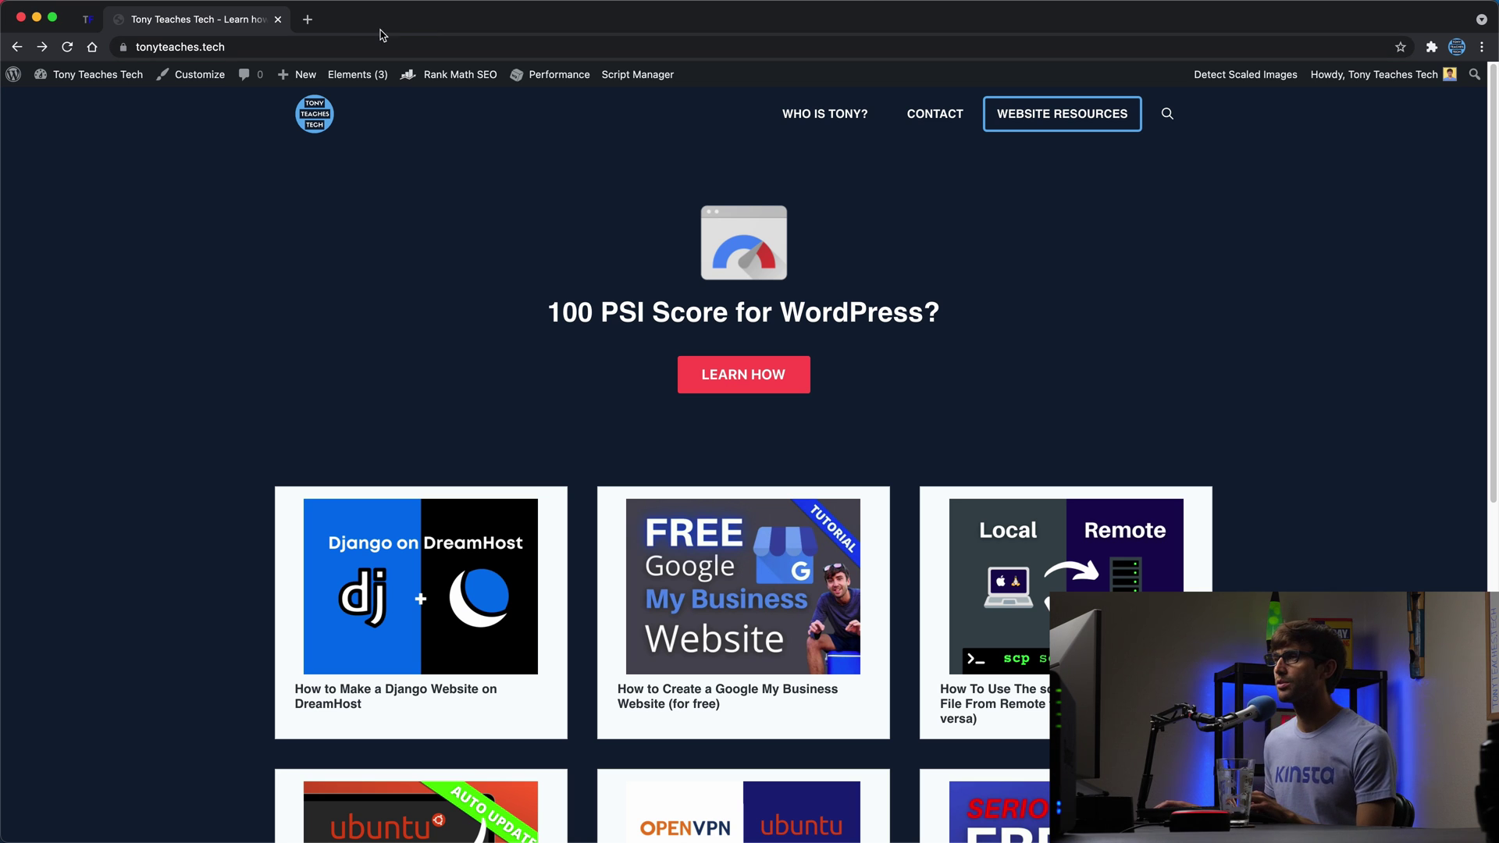
Visit novashare.io in a new tab, then download novashare.zip from the purchase confirmation page
{"action": "left_click", "coordinate": [307, 20]}
{"action": "type", "text": "nov"}
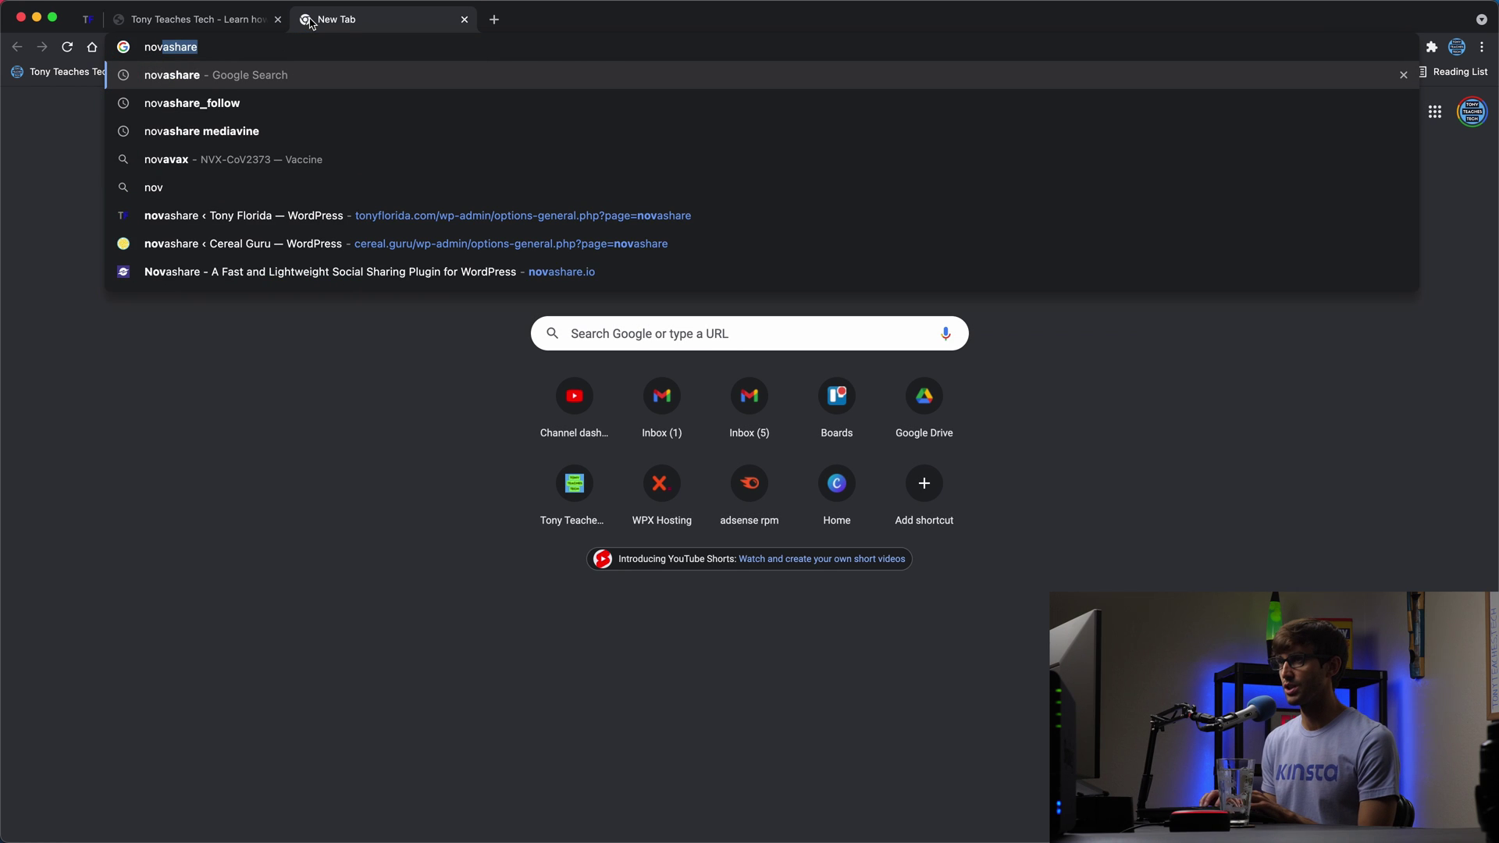
{"action": "type", "text": "ashare.io"}
{"action": "key", "text": "Return"}
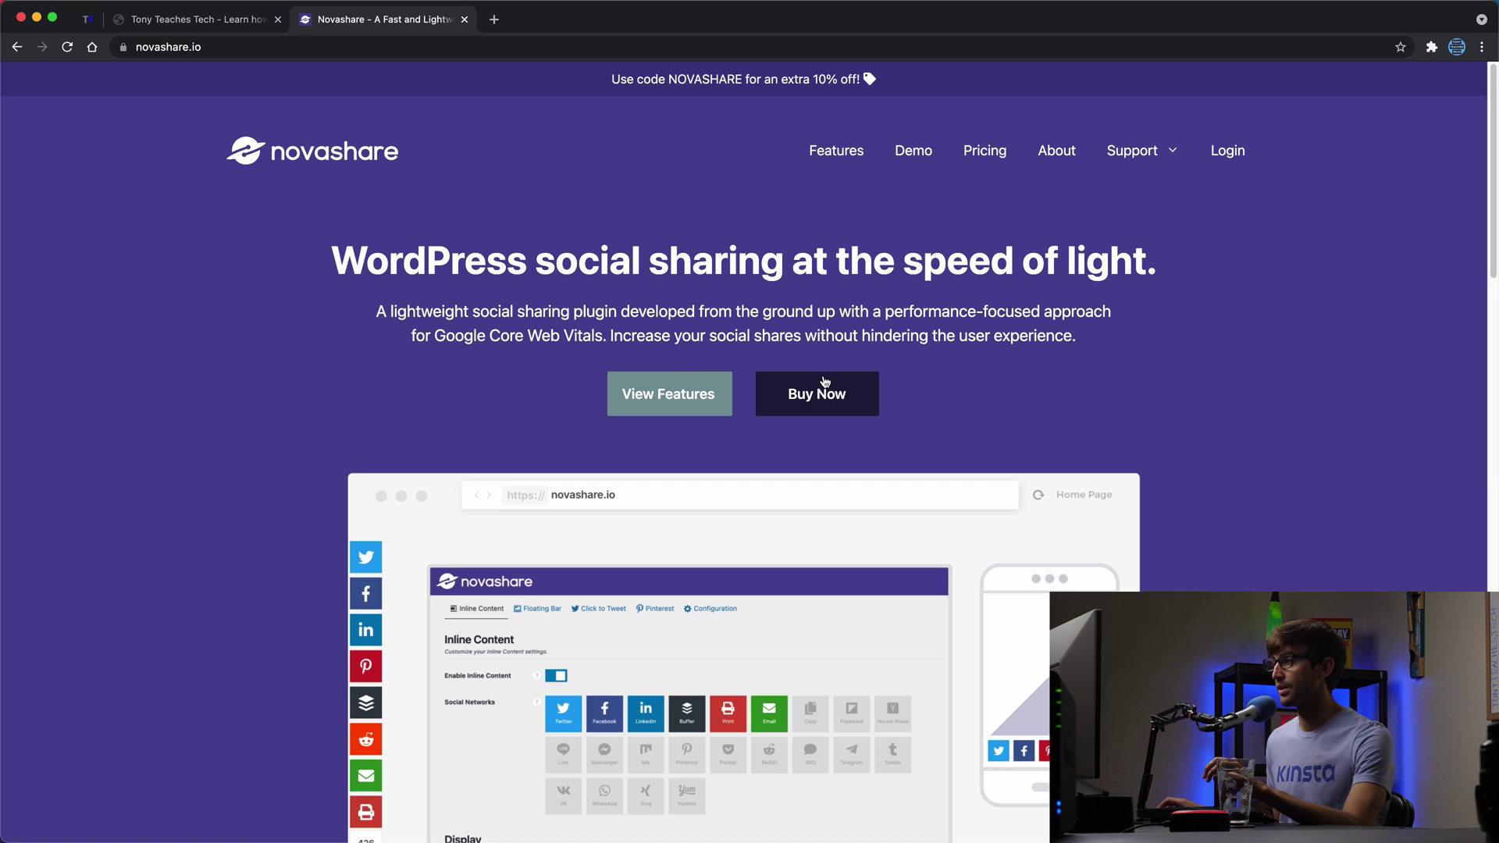
{"action": "scroll", "coordinate": [802, 375], "scroll_direction": "down", "scroll_amount": 1}
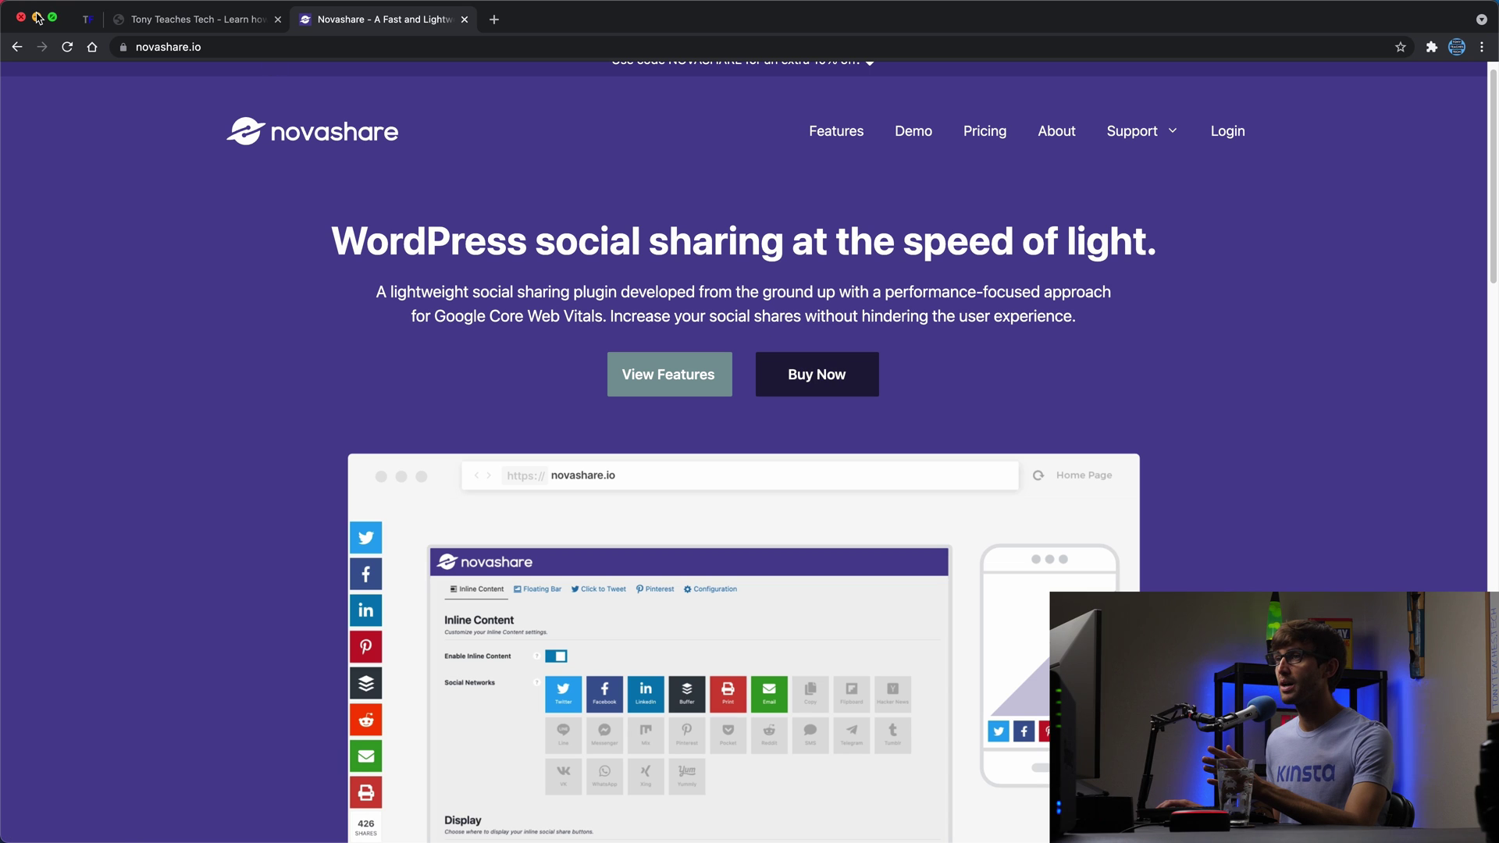
{"action": "left_click", "coordinate": [465, 19]}
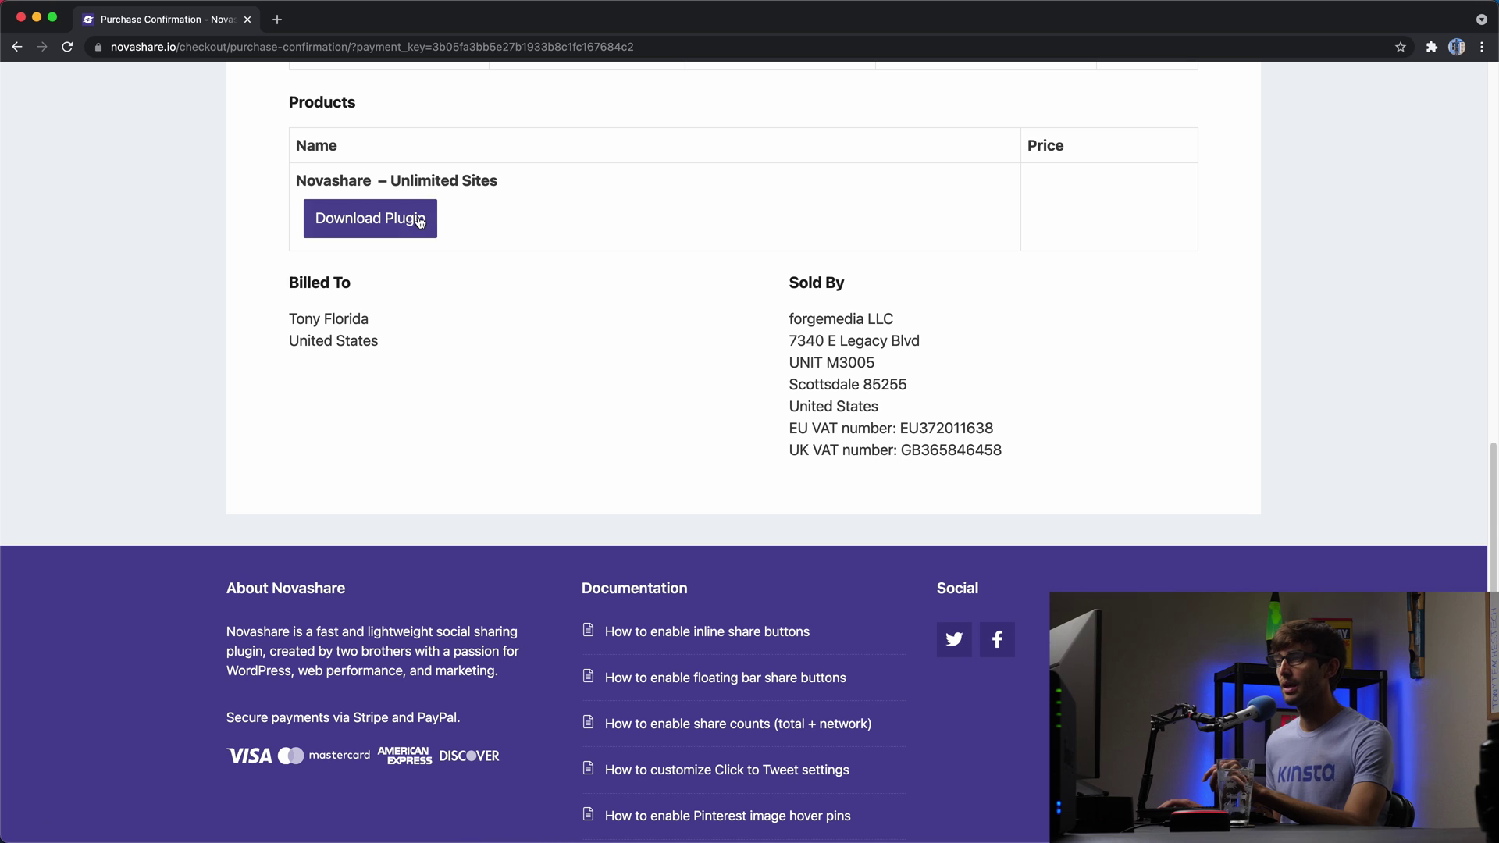
{"action": "left_click", "coordinate": [418, 222]}
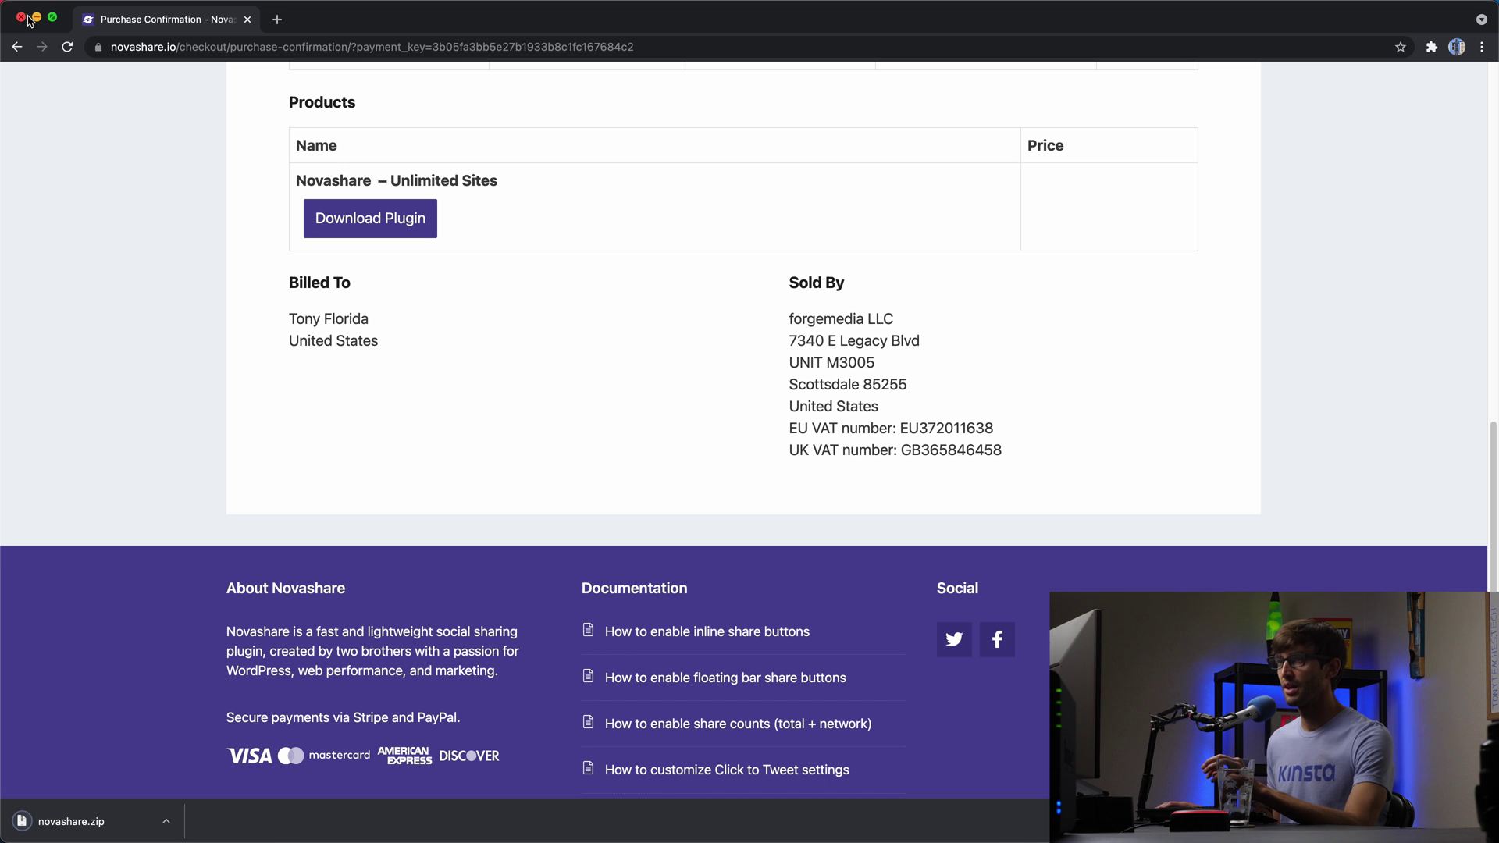
Go to the WordPress admin dashboard's Add New Plugins page
{"action": "left_click", "coordinate": [36, 17]}
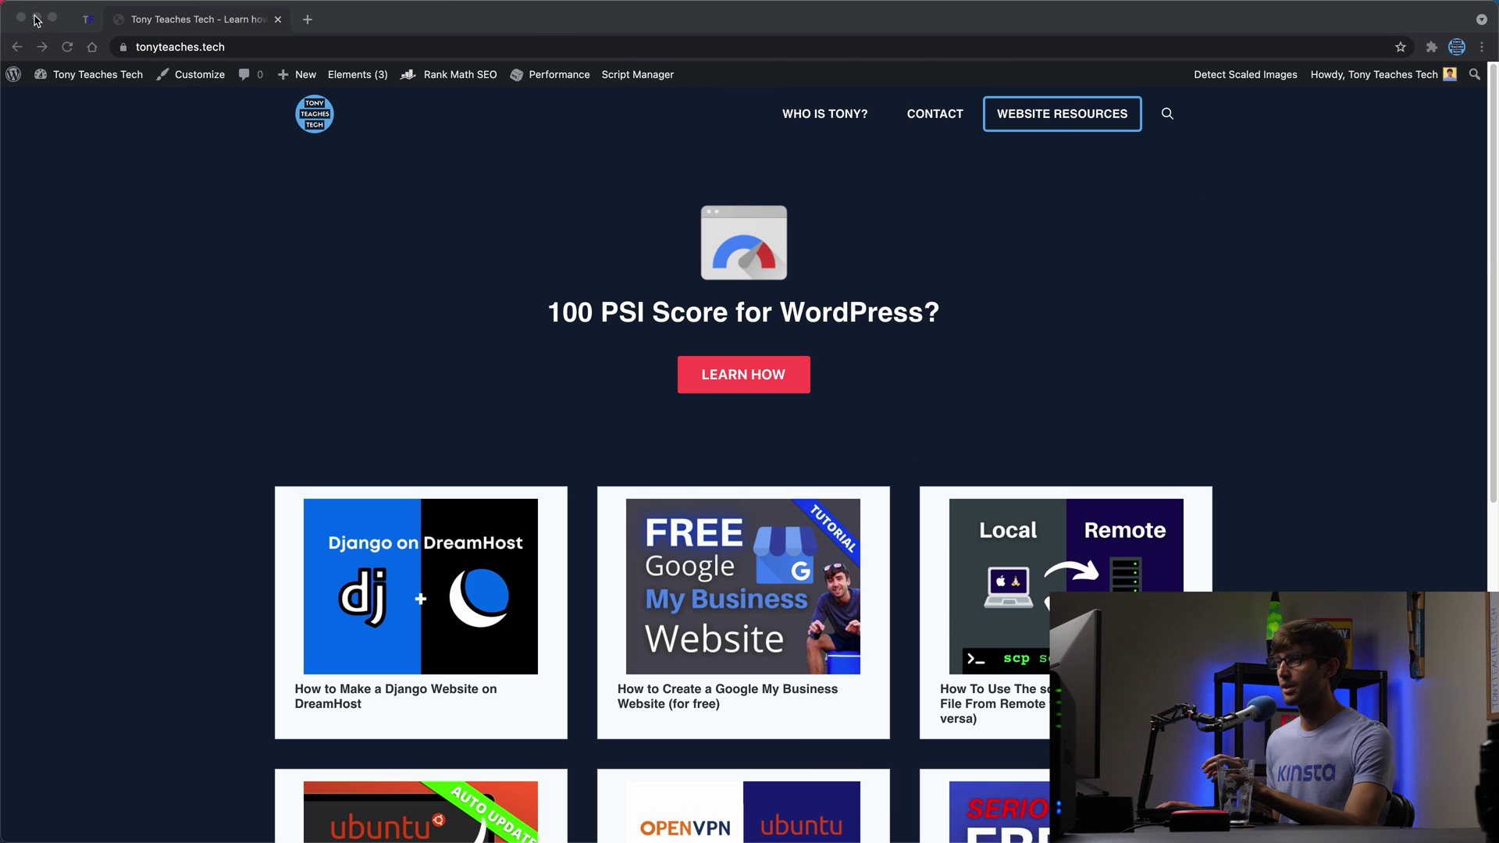
{"action": "left_click", "coordinate": [89, 85]}
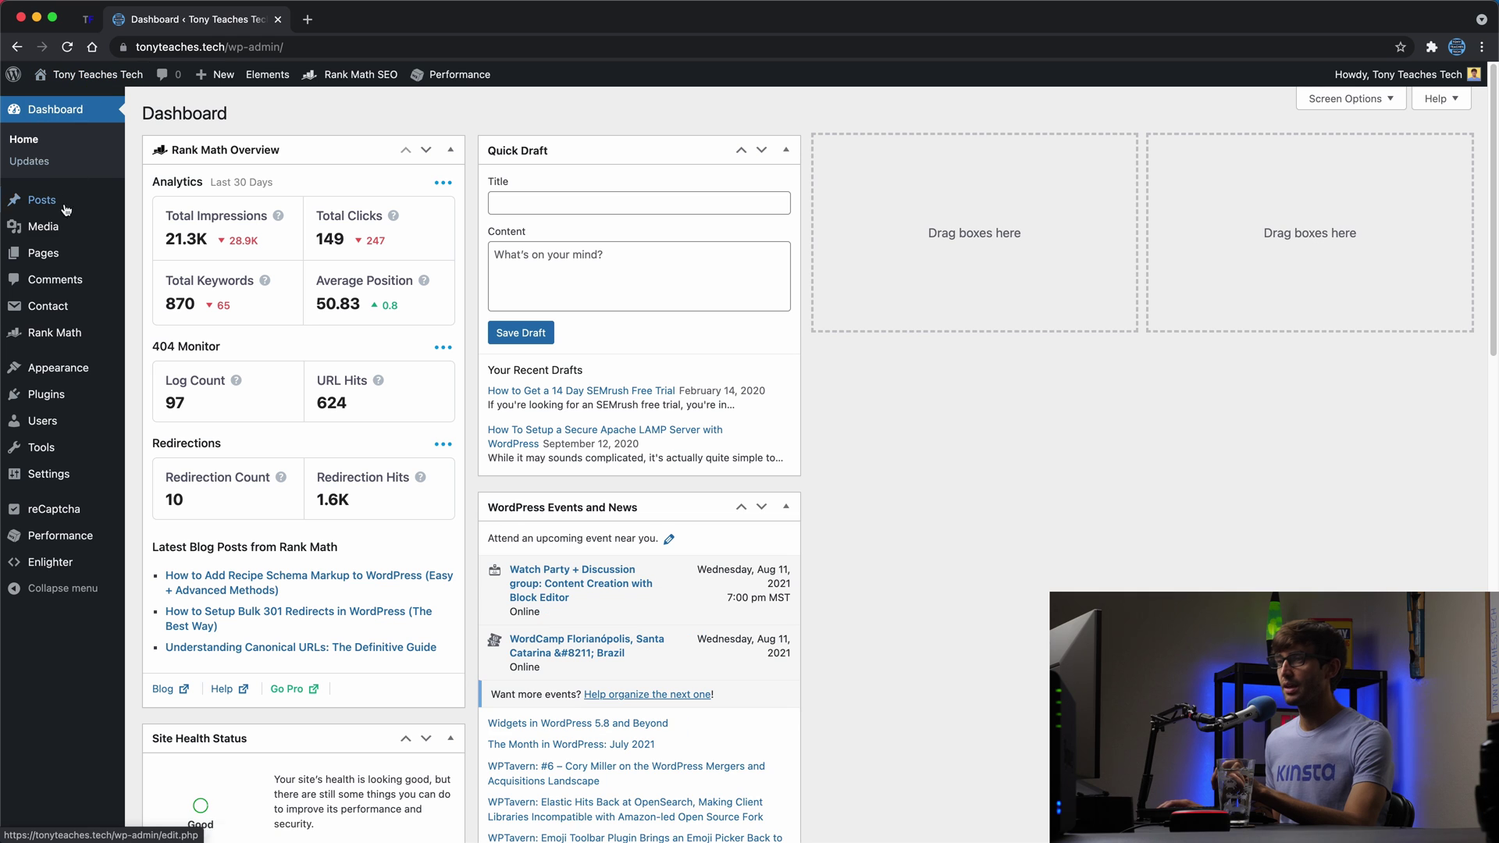
{"action": "mouse_move", "coordinate": [61, 398]}
{"action": "left_click", "coordinate": [196, 425]}
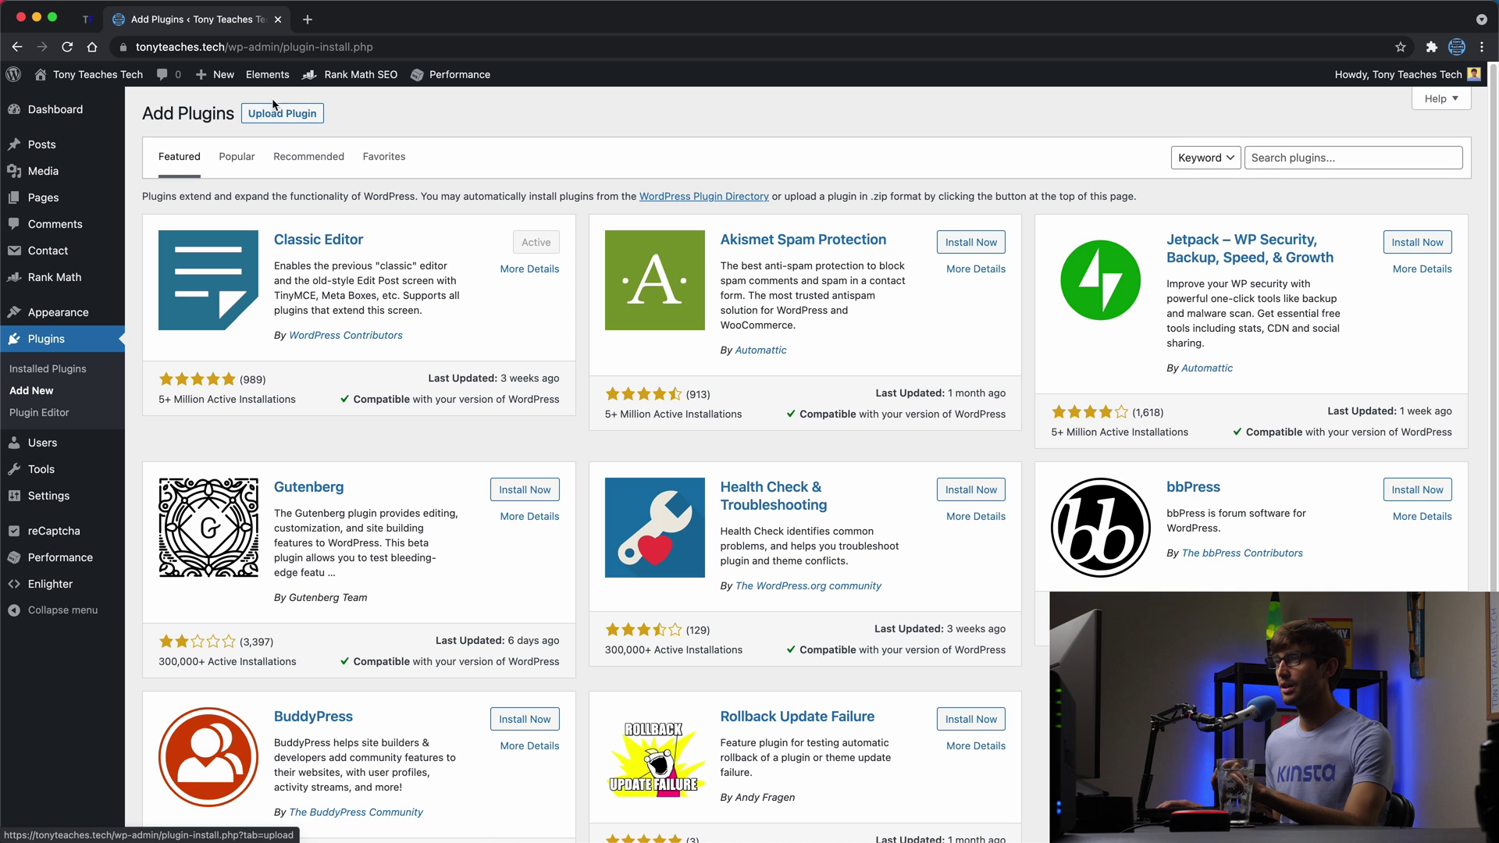
Upload, install and activate novashare.zip, then empty the page cache
{"action": "left_click", "coordinate": [275, 113]}
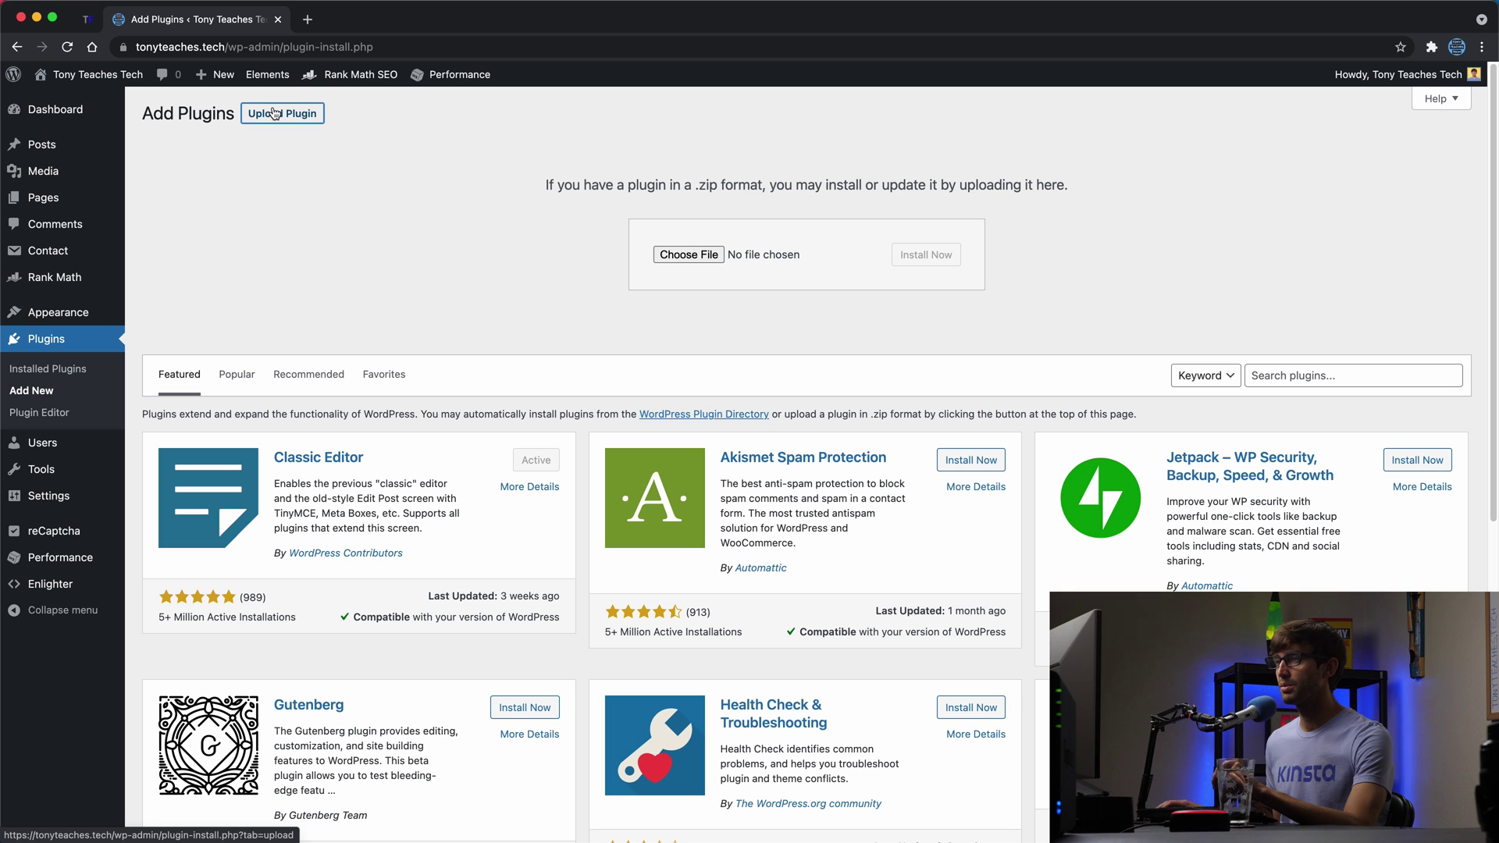
{"action": "left_click", "coordinate": [686, 258]}
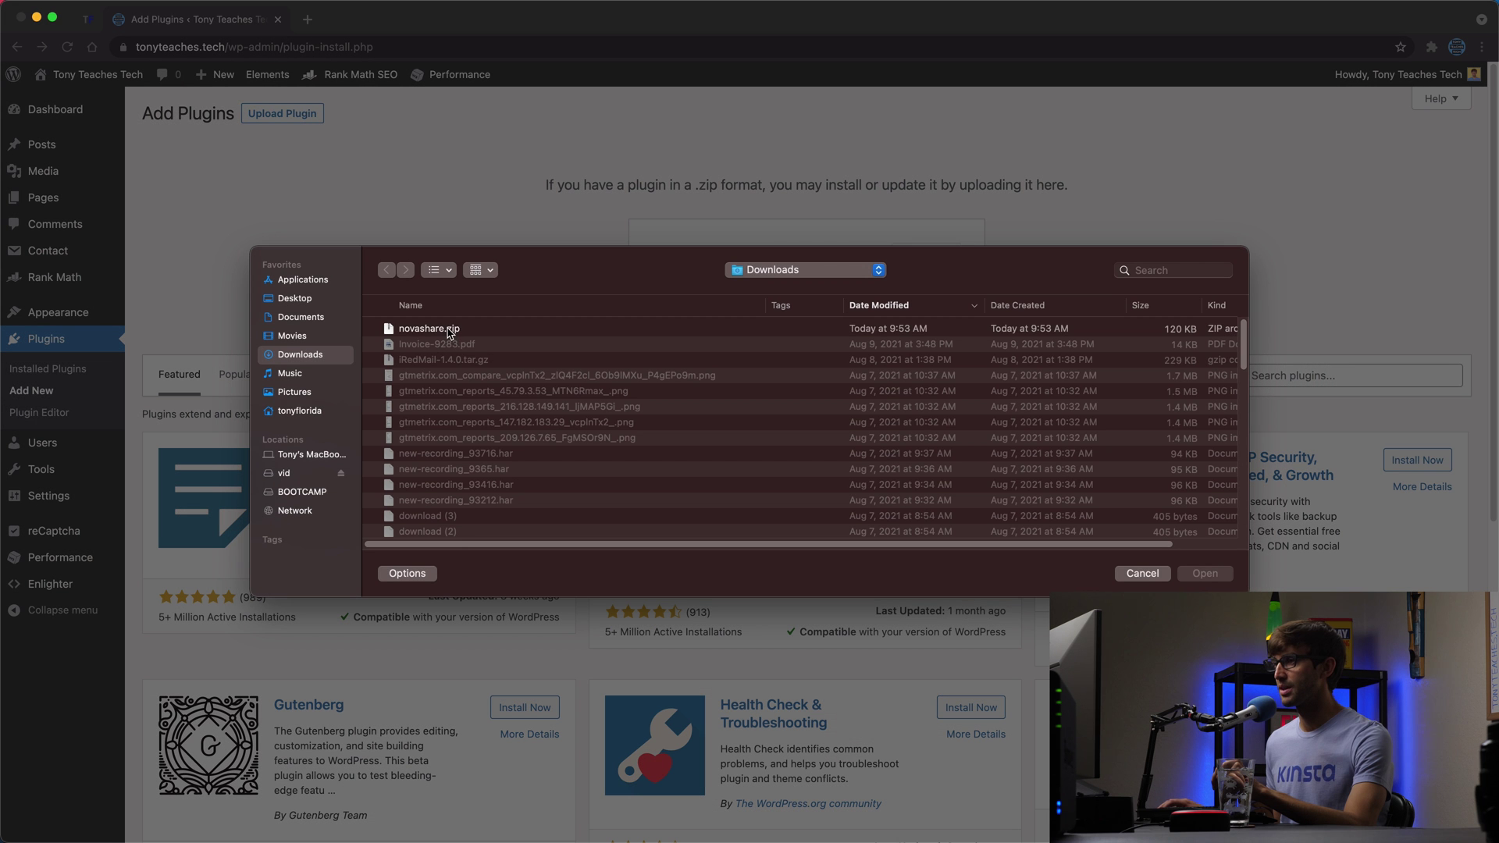
{"action": "double_click", "coordinate": [450, 334]}
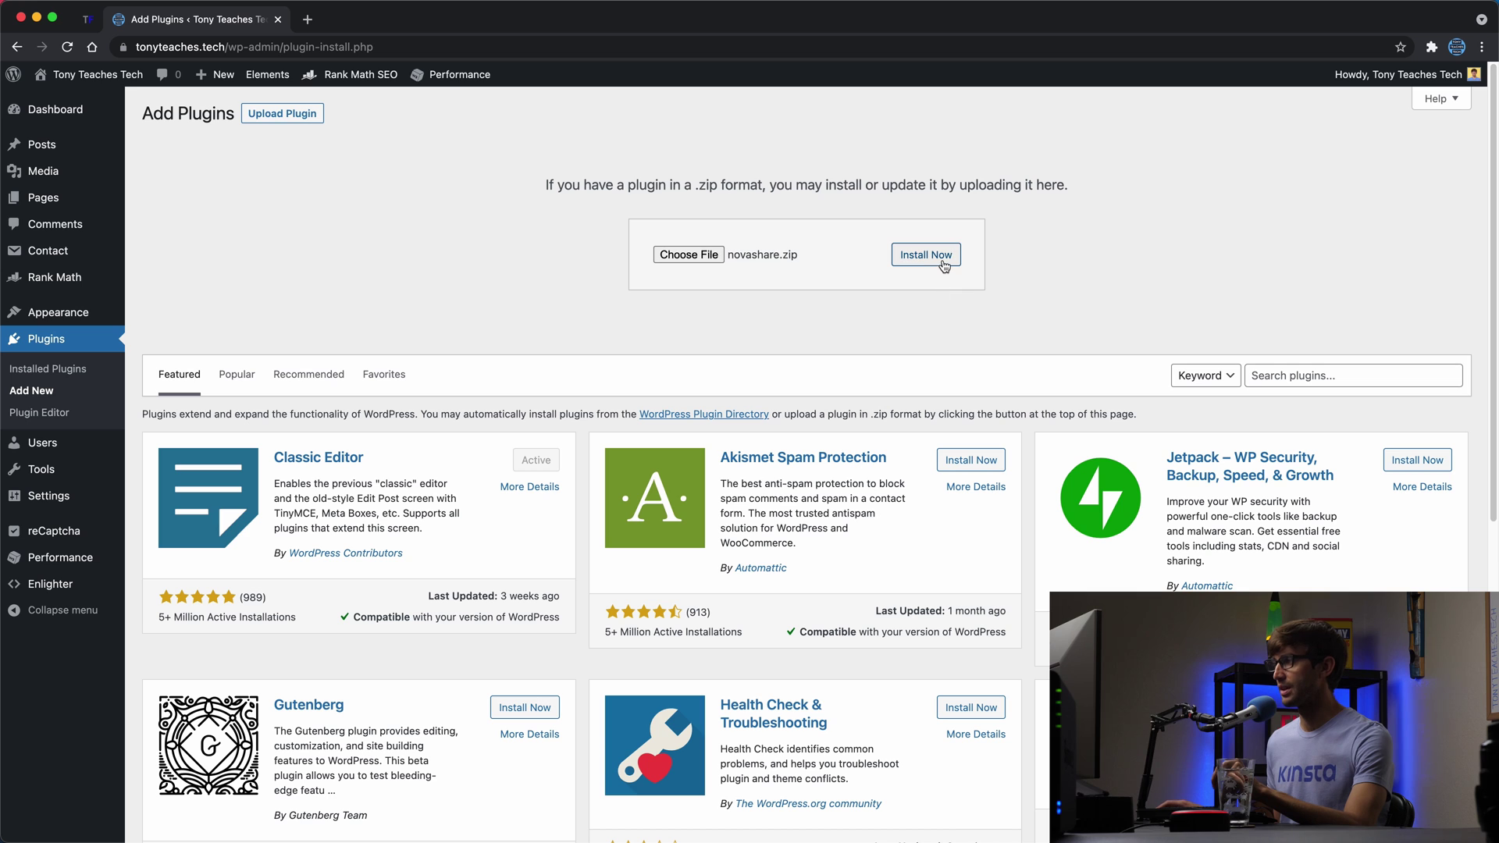
{"action": "left_click", "coordinate": [945, 265]}
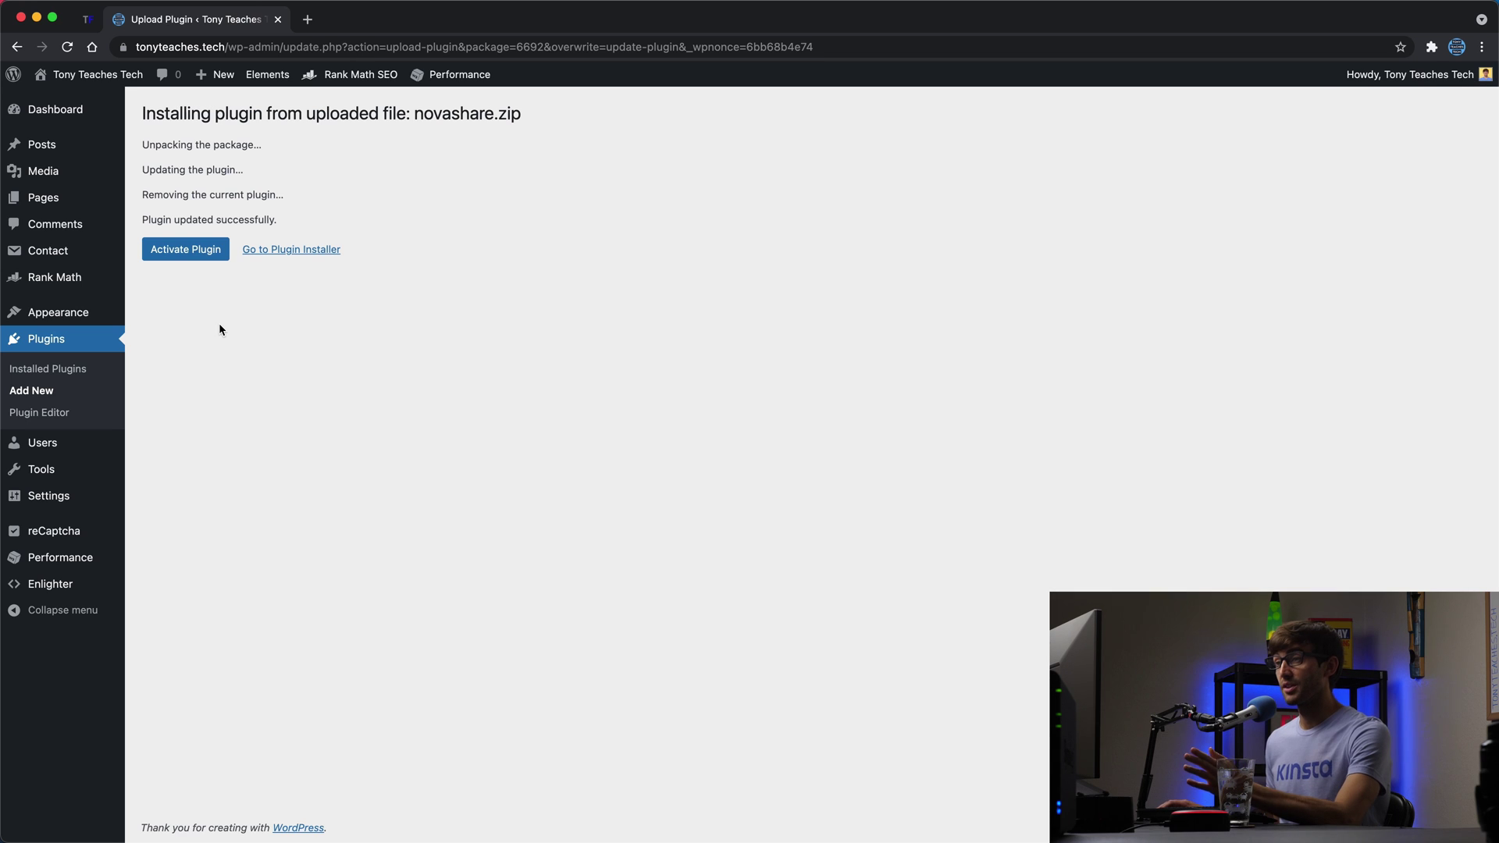
{"action": "left_click", "coordinate": [199, 251]}
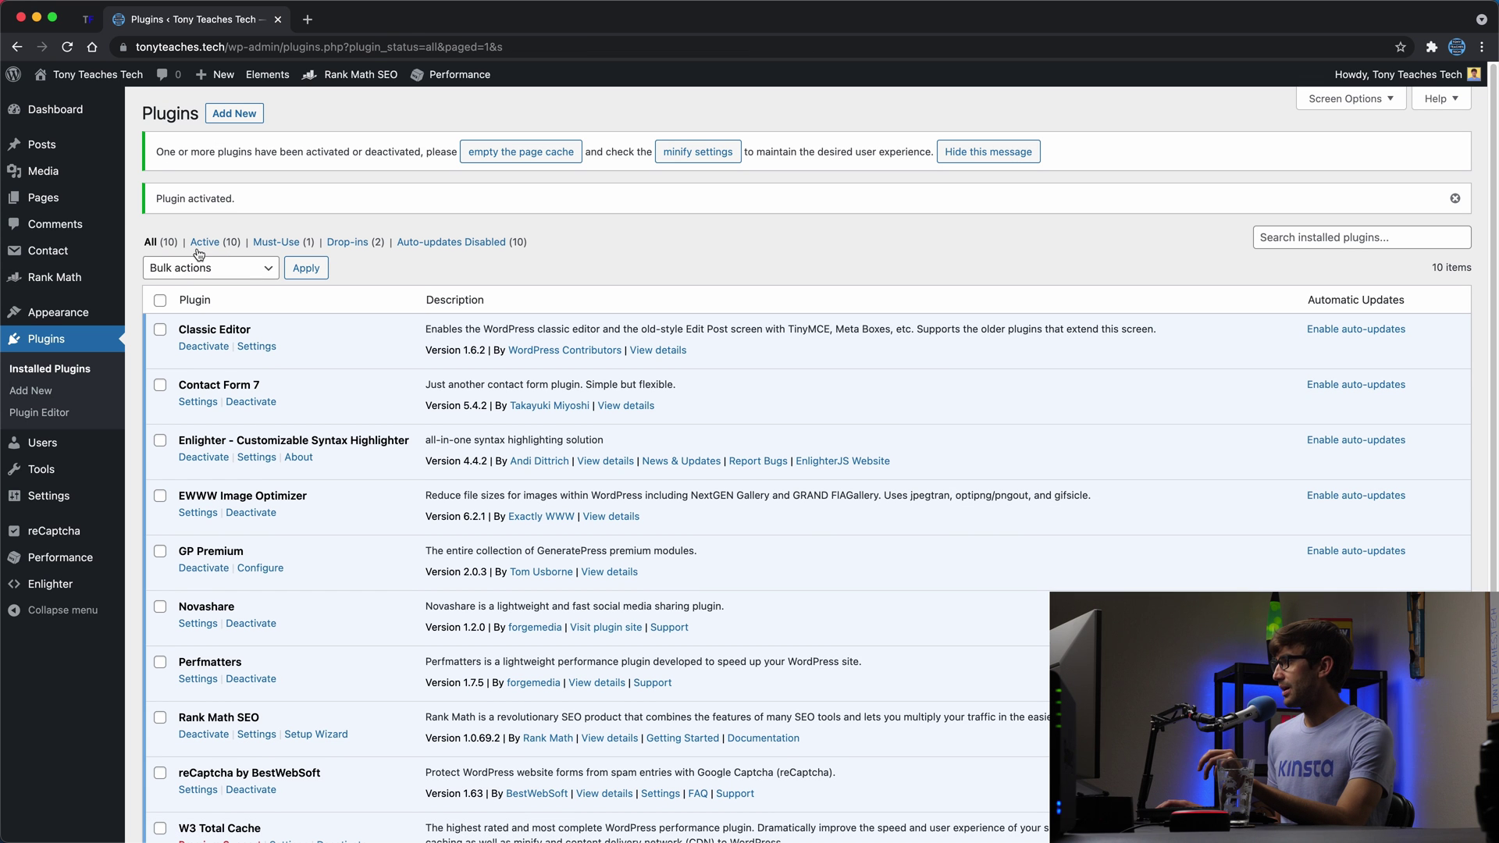
{"action": "left_click", "coordinate": [502, 156]}
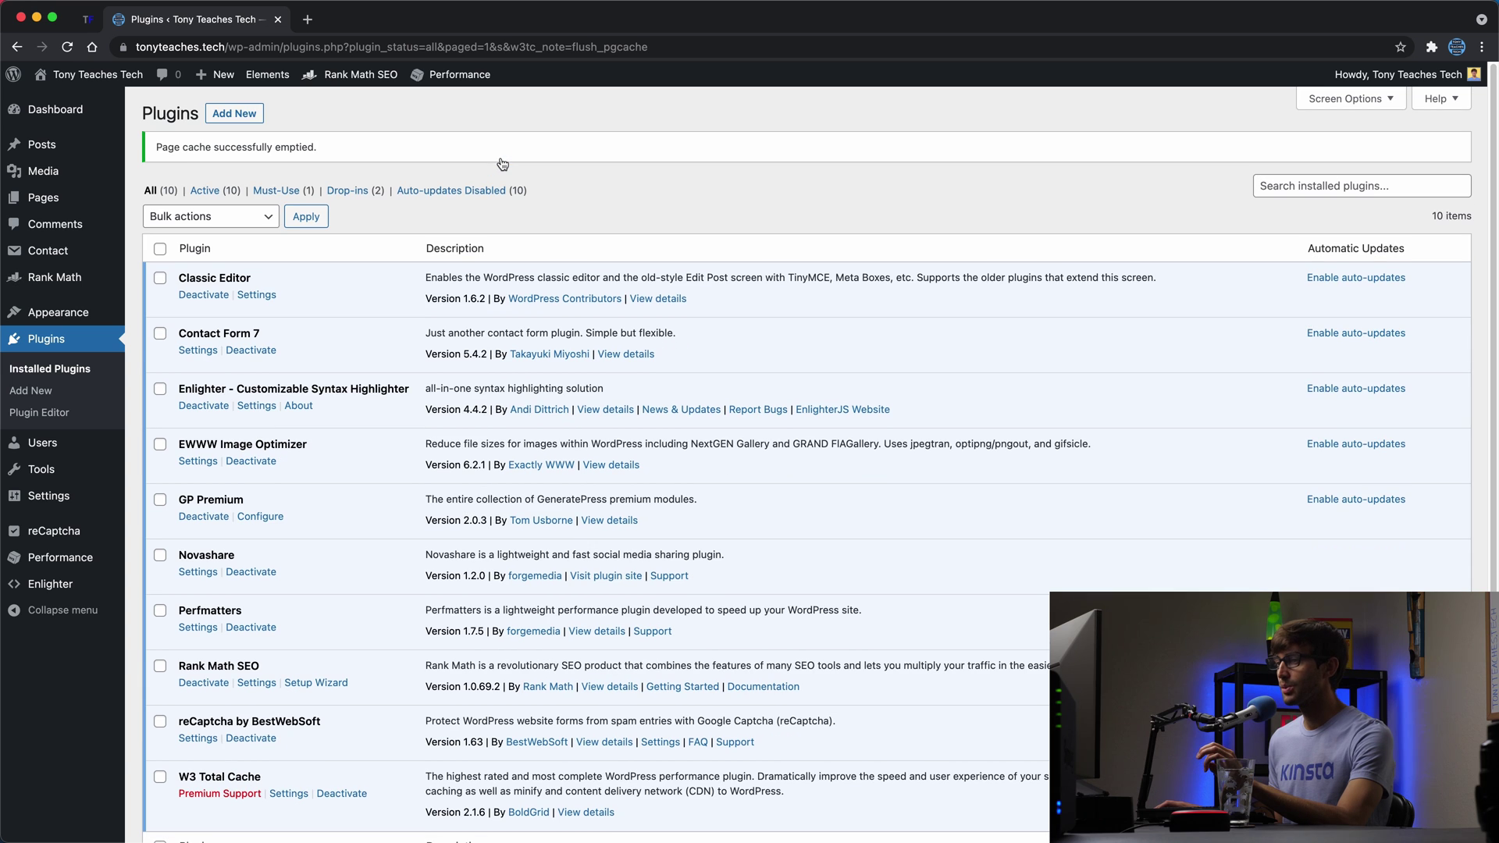
{"action": "left_click", "coordinate": [200, 572]}
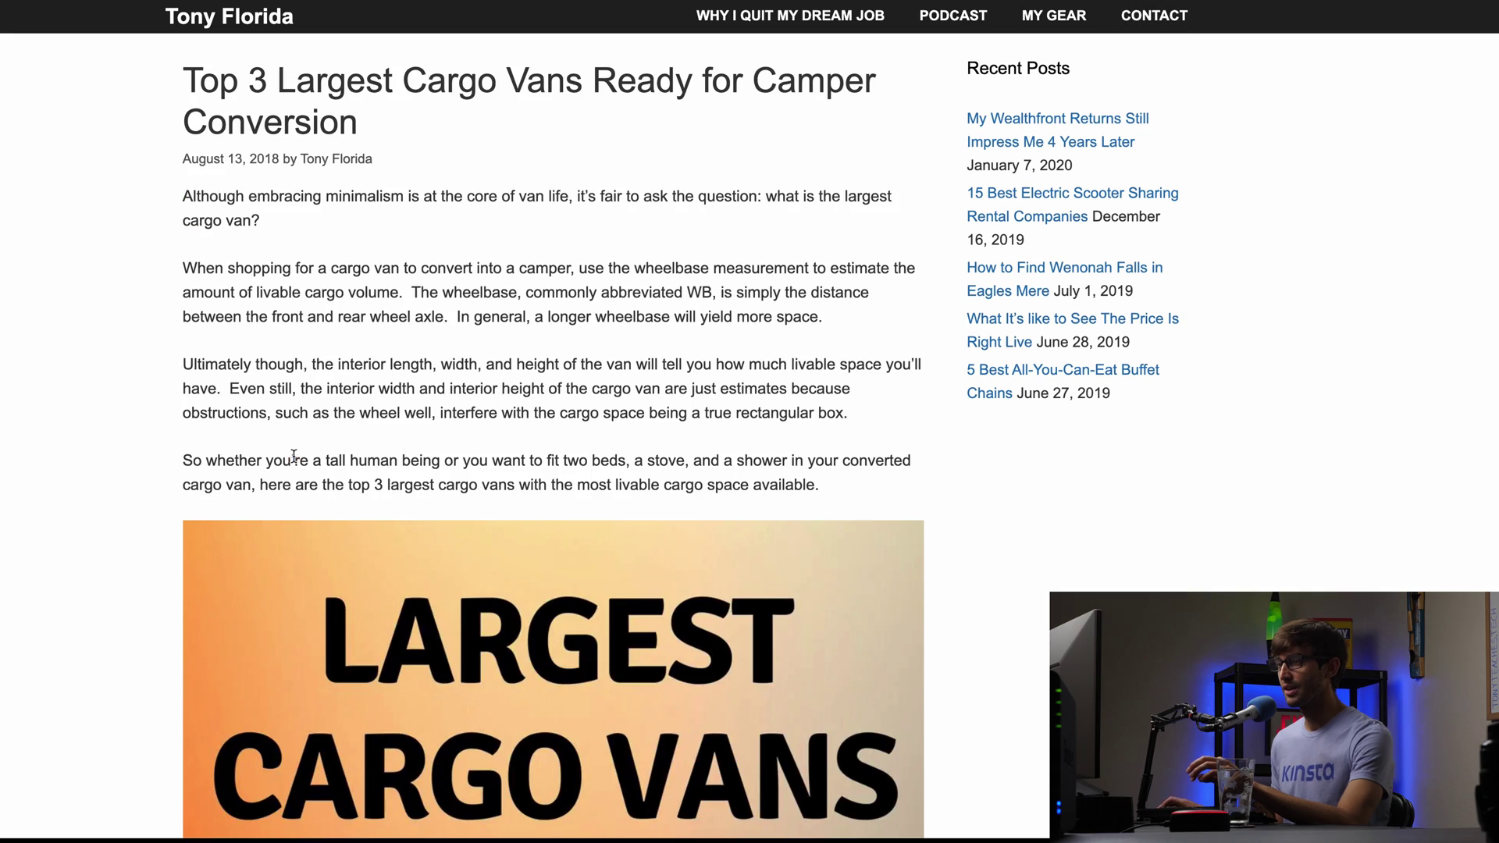
Order the inline networks as Facebook, Twitter, Pinterest, LinkedIn, Reddit, Email
{"action": "scroll", "coordinate": [292, 456], "scroll_direction": "down", "scroll_amount": 15}
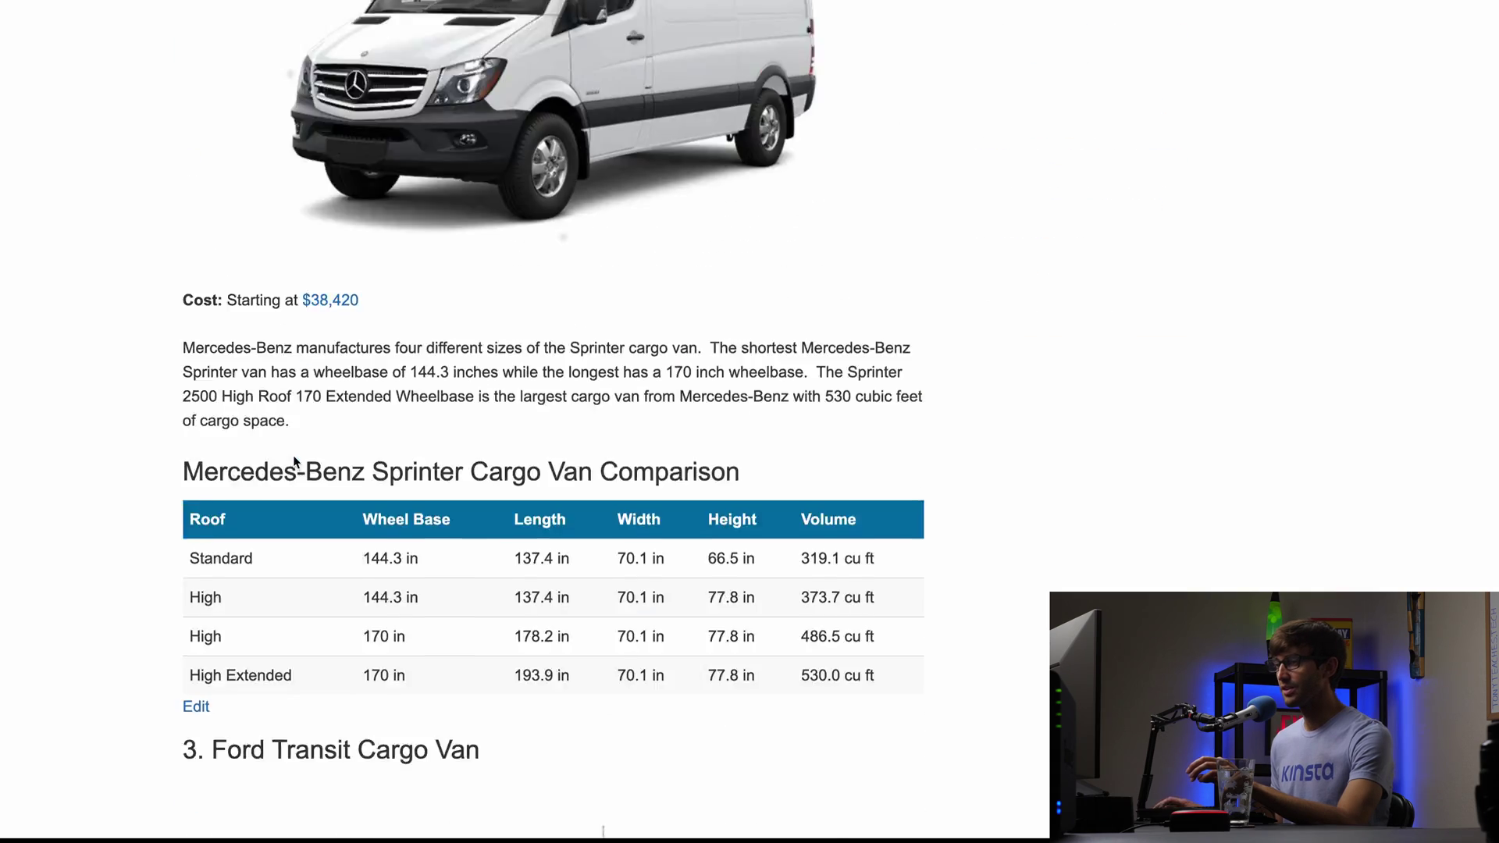
{"action": "scroll", "coordinate": [295, 460], "scroll_direction": "down", "scroll_amount": 20}
{"action": "scroll", "coordinate": [234, 448], "scroll_direction": "up", "scroll_amount": 5}
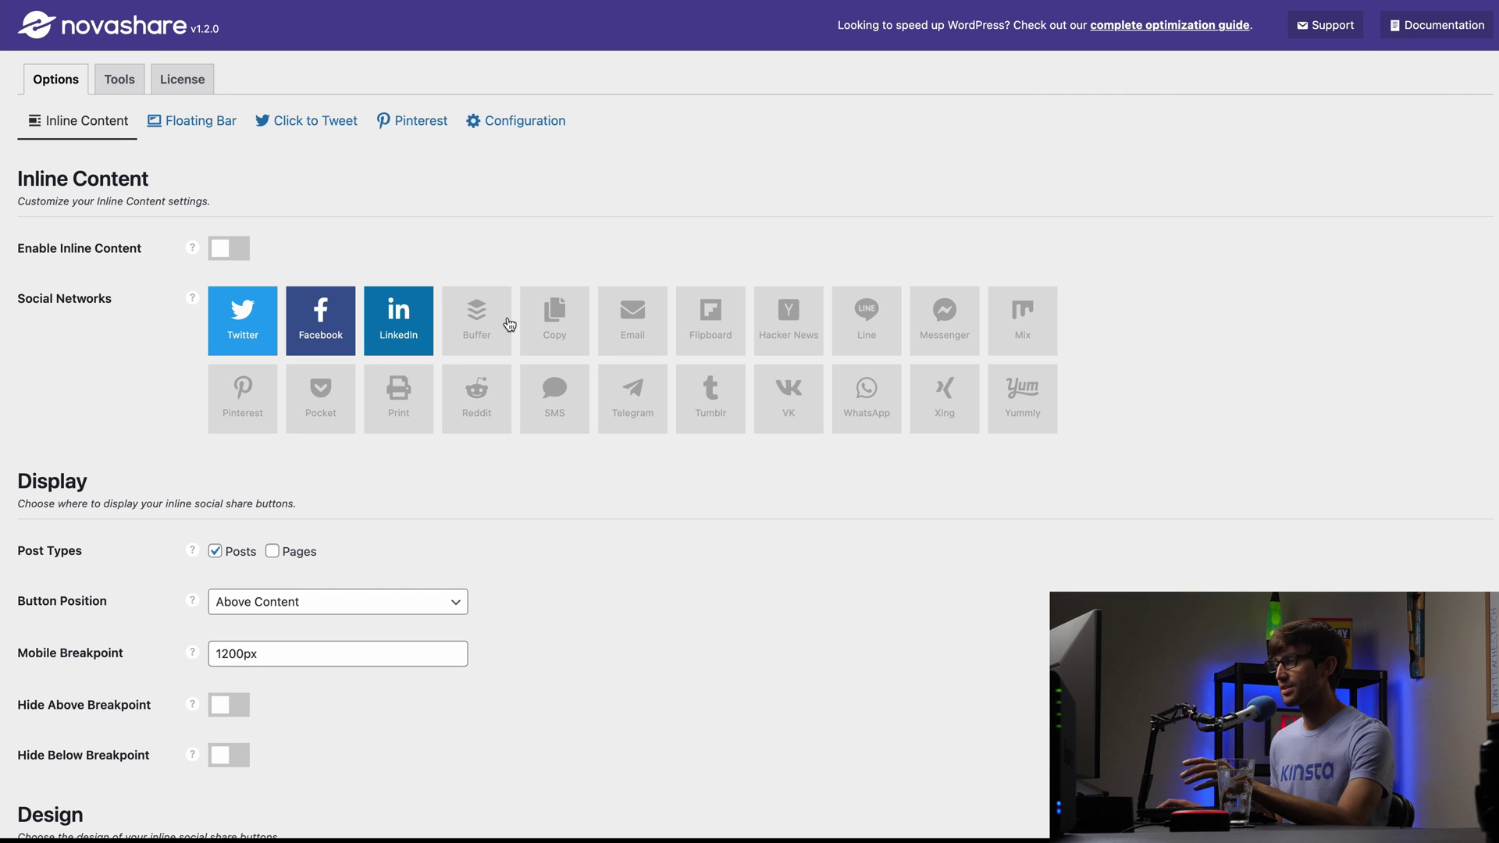
{"action": "left_click_drag", "start_coordinate": [304, 328], "coordinate": [238, 331]}
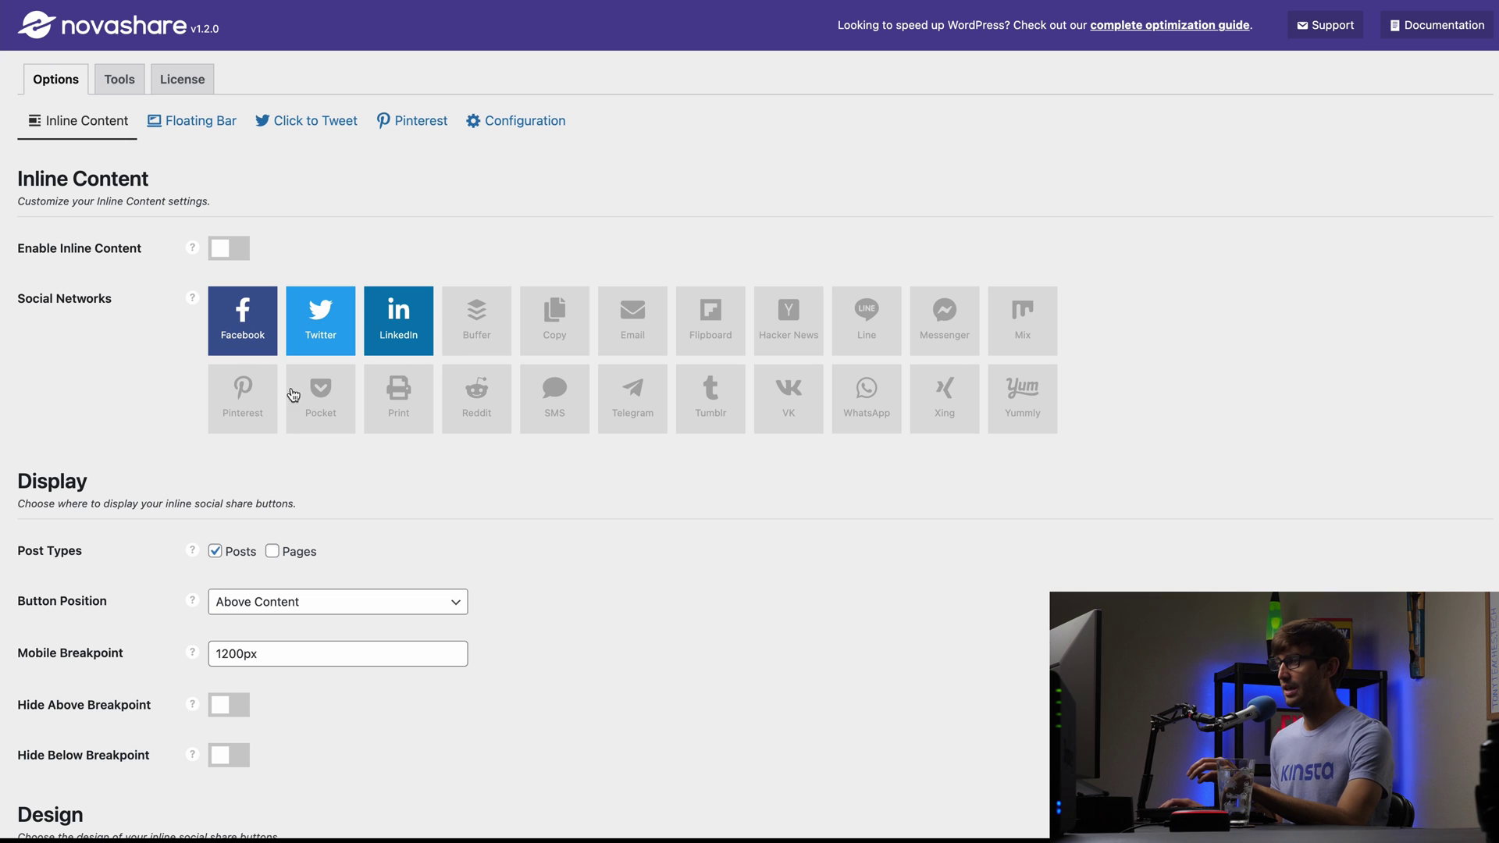
{"action": "left_click_drag", "start_coordinate": [277, 393], "coordinate": [411, 321]}
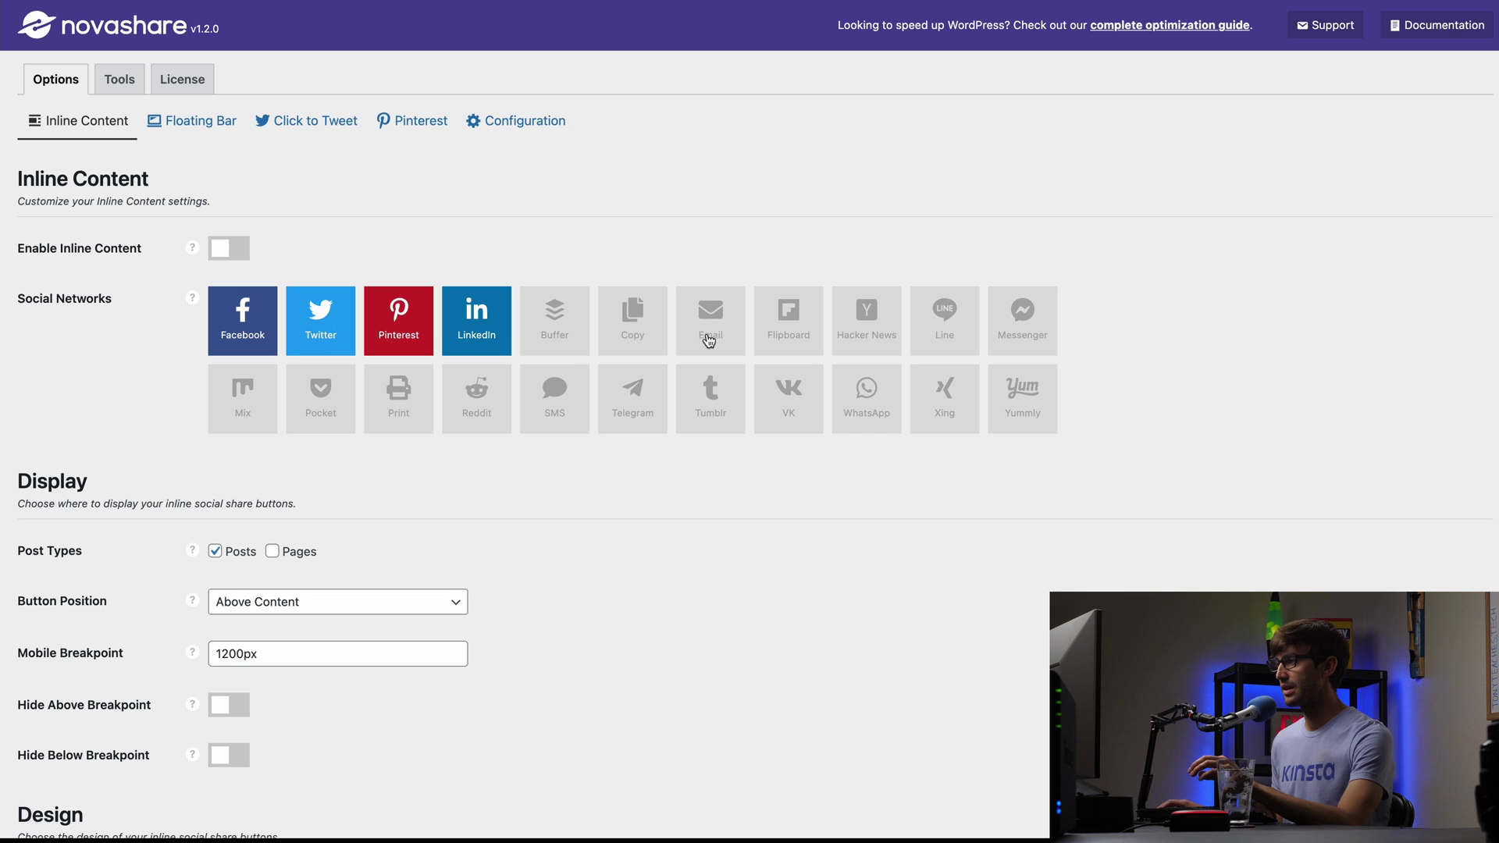
{"action": "left_click_drag", "start_coordinate": [489, 396], "coordinate": [555, 322]}
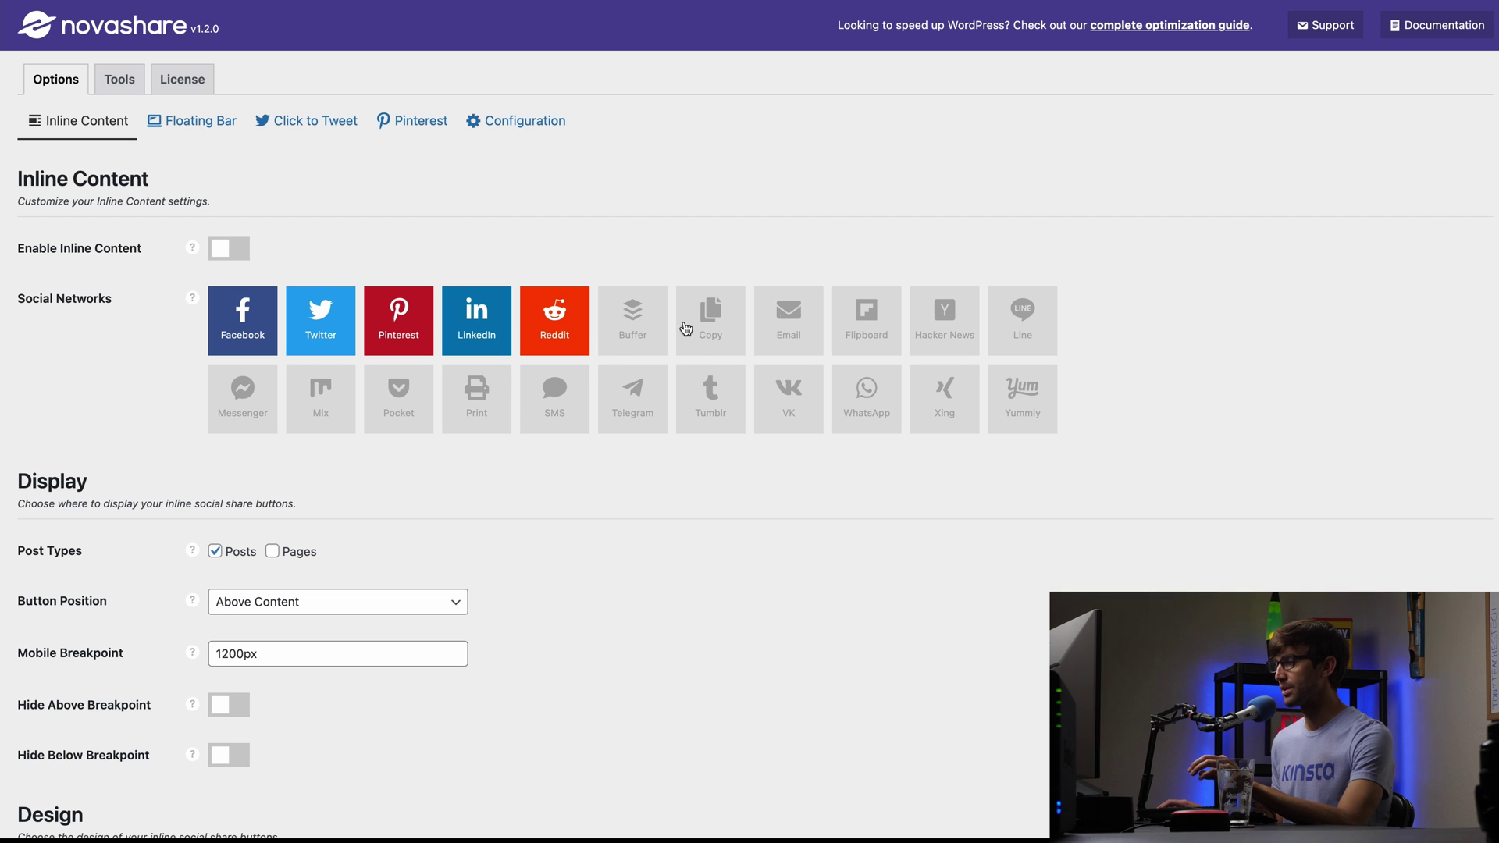
{"action": "left_click_drag", "start_coordinate": [788, 316], "coordinate": [632, 320]}
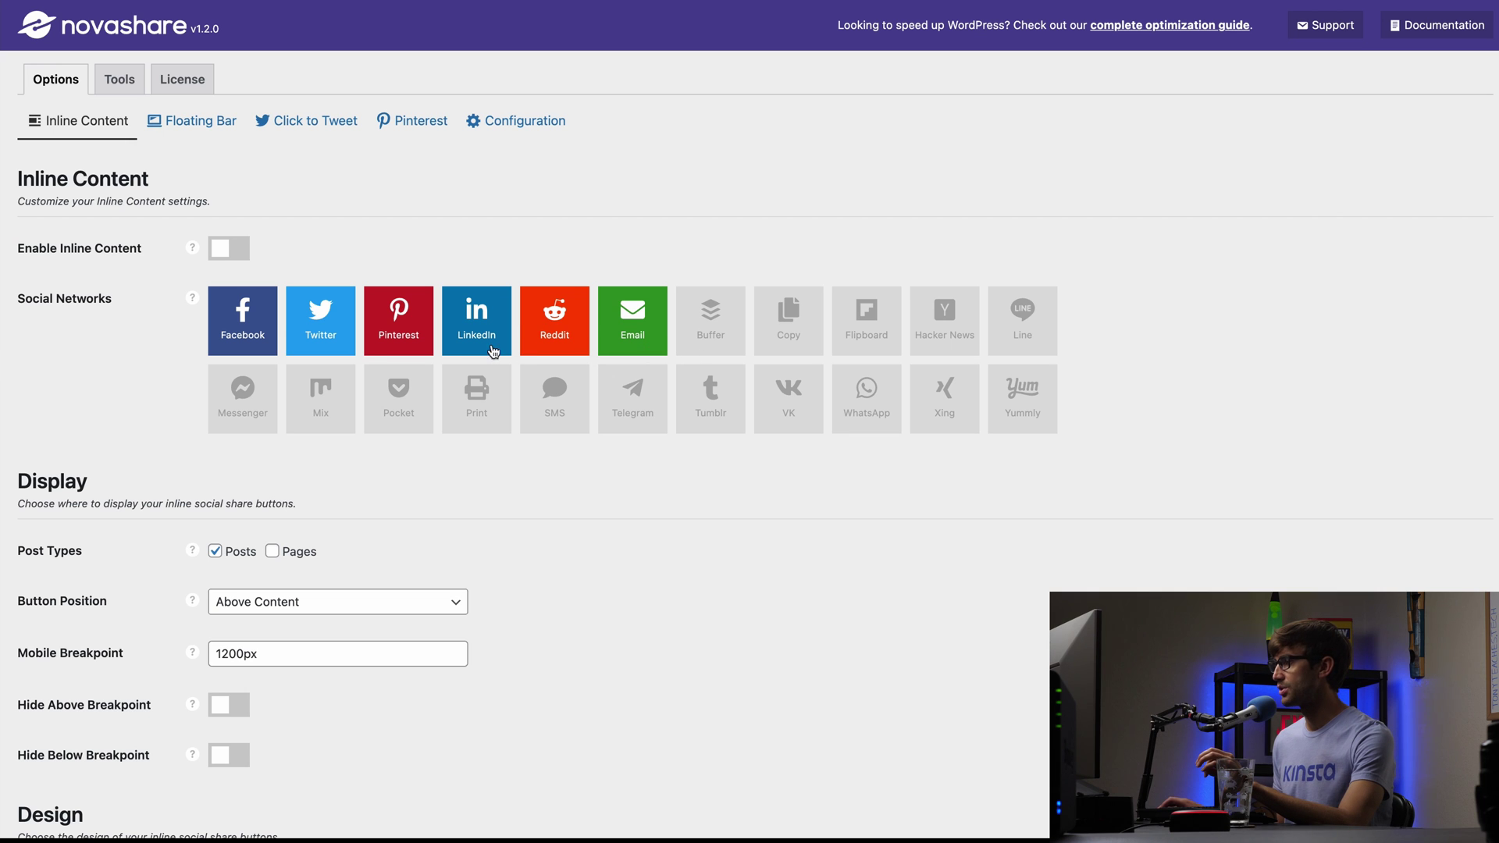
Enable inline content and clear the 1200px mobile breakpoint
{"action": "left_click", "coordinate": [220, 248]}
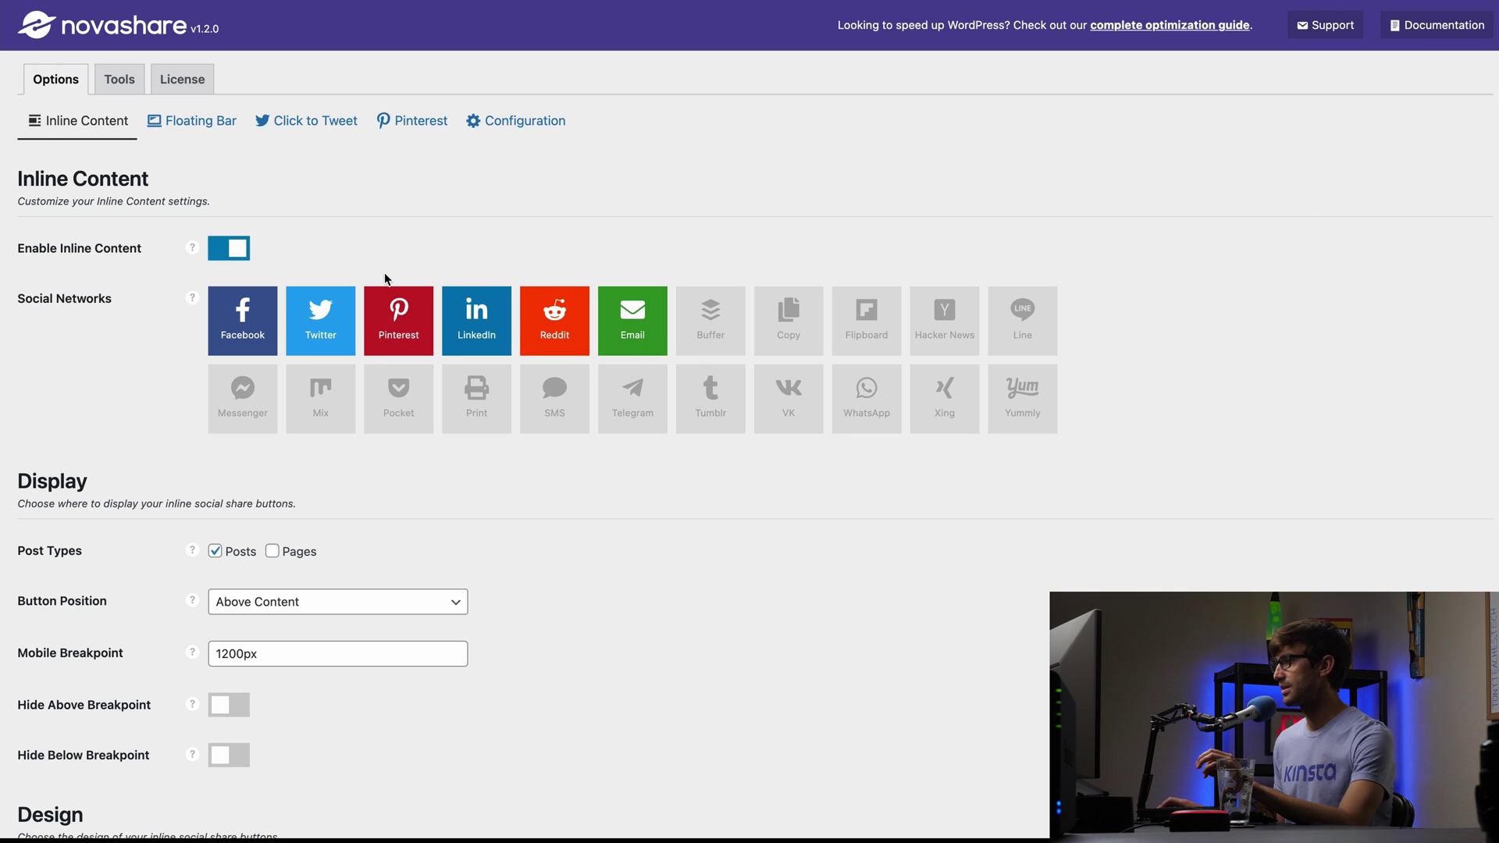
{"action": "scroll", "coordinate": [387, 277], "scroll_direction": "down", "scroll_amount": 3}
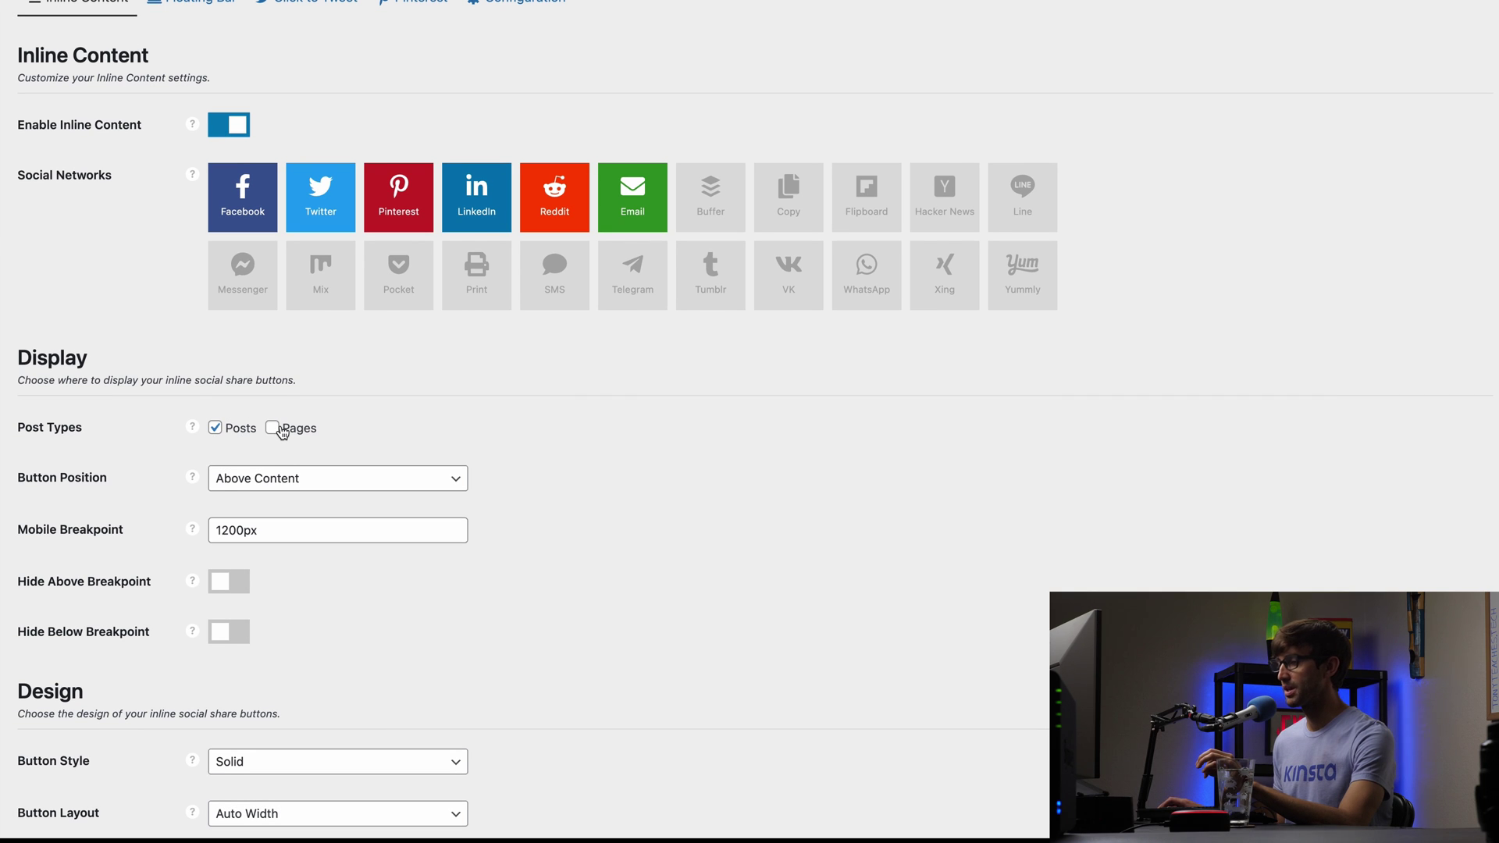
{"action": "scroll", "coordinate": [281, 433], "scroll_direction": "down", "scroll_amount": 1}
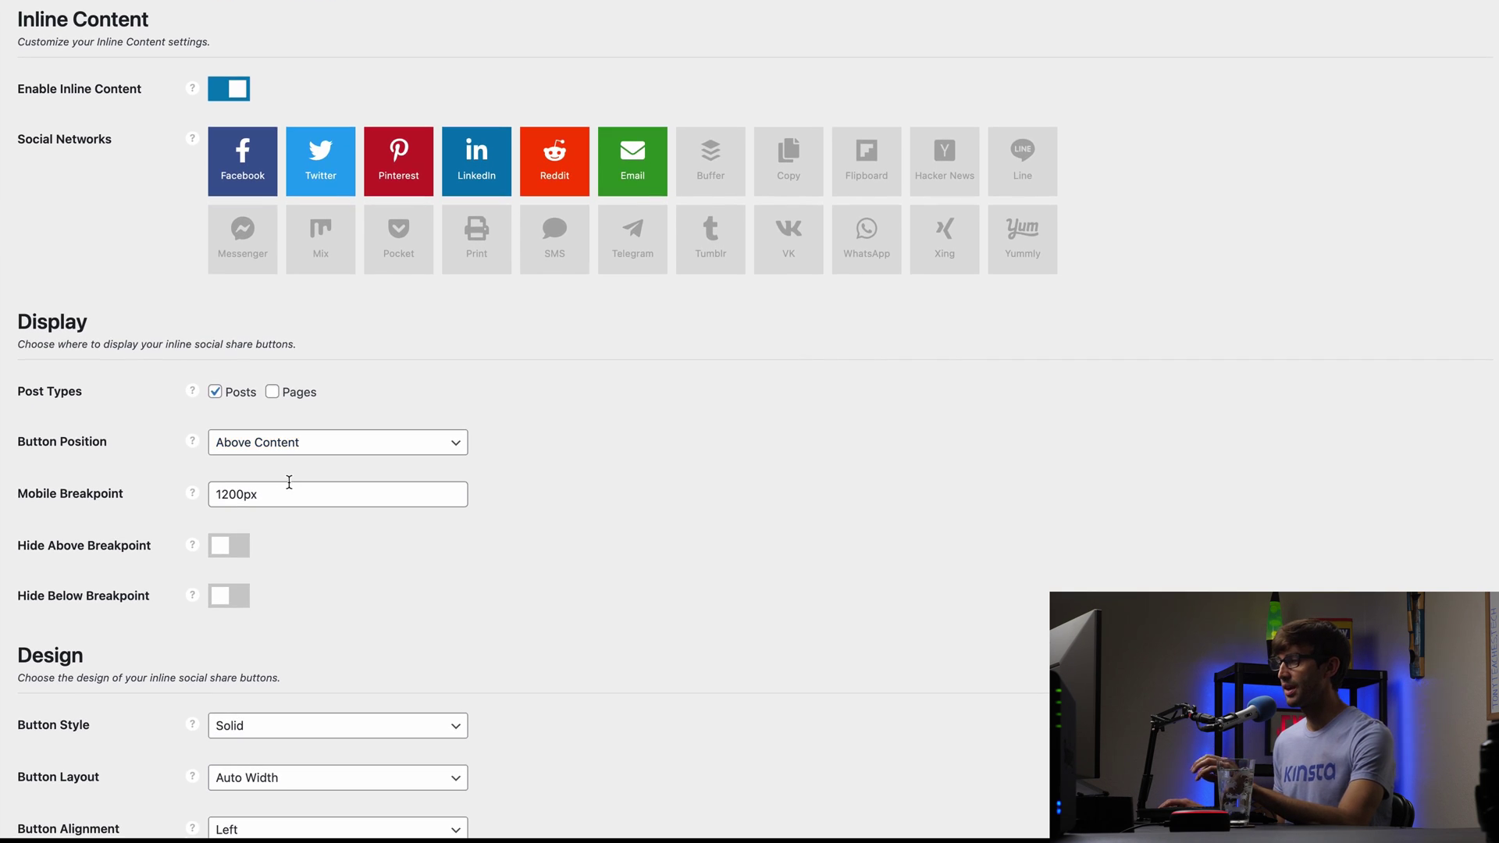
{"action": "left_click_drag", "start_coordinate": [289, 481], "coordinate": [200, 492]}
{"action": "key", "text": "BackSpace"}
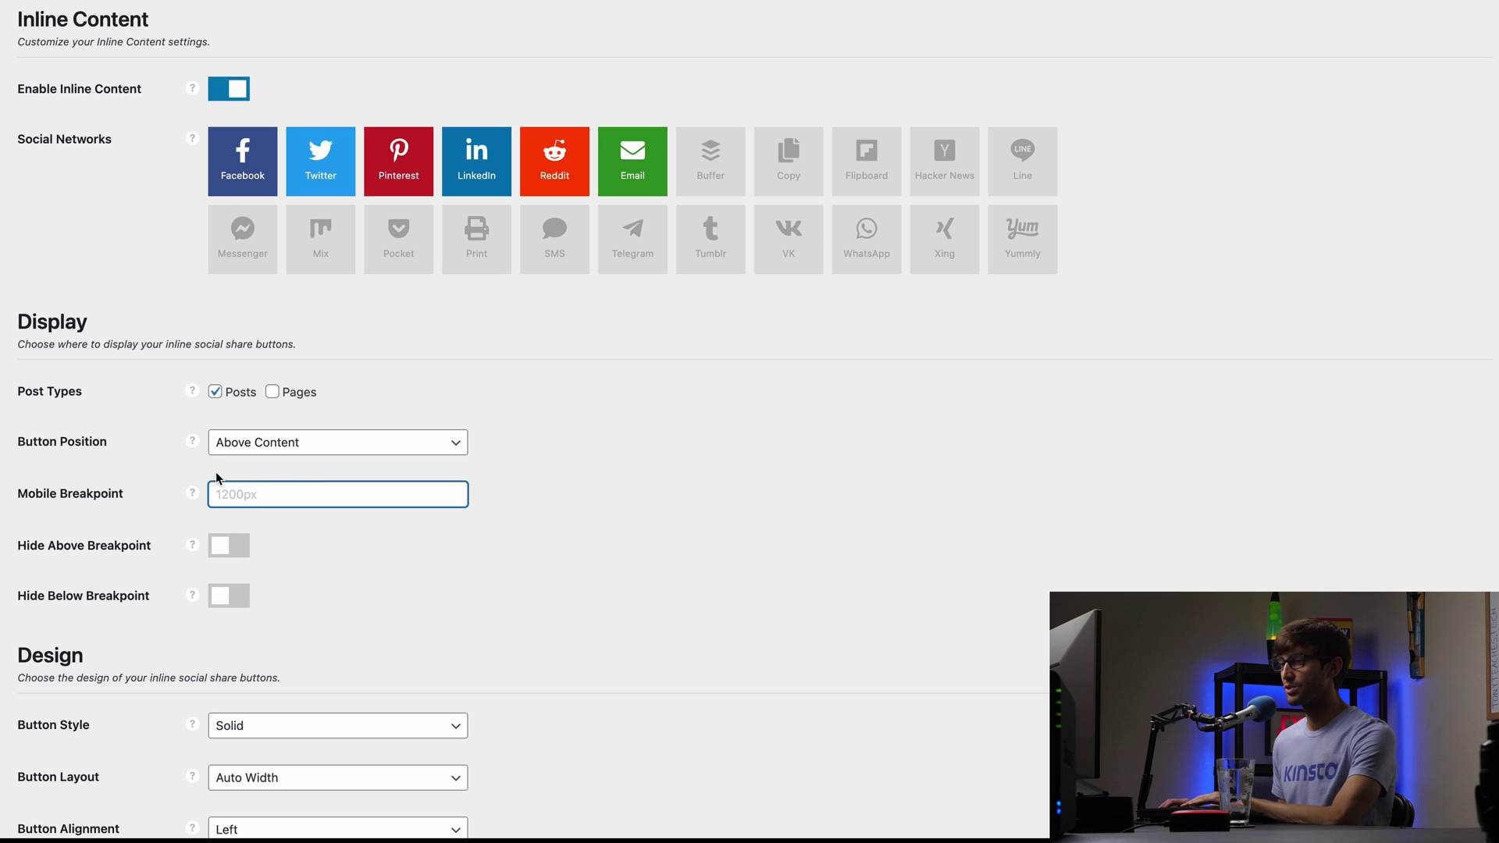
Set the inline Button Position to Below Content and review the remaining options
{"action": "left_click", "coordinate": [361, 456]}
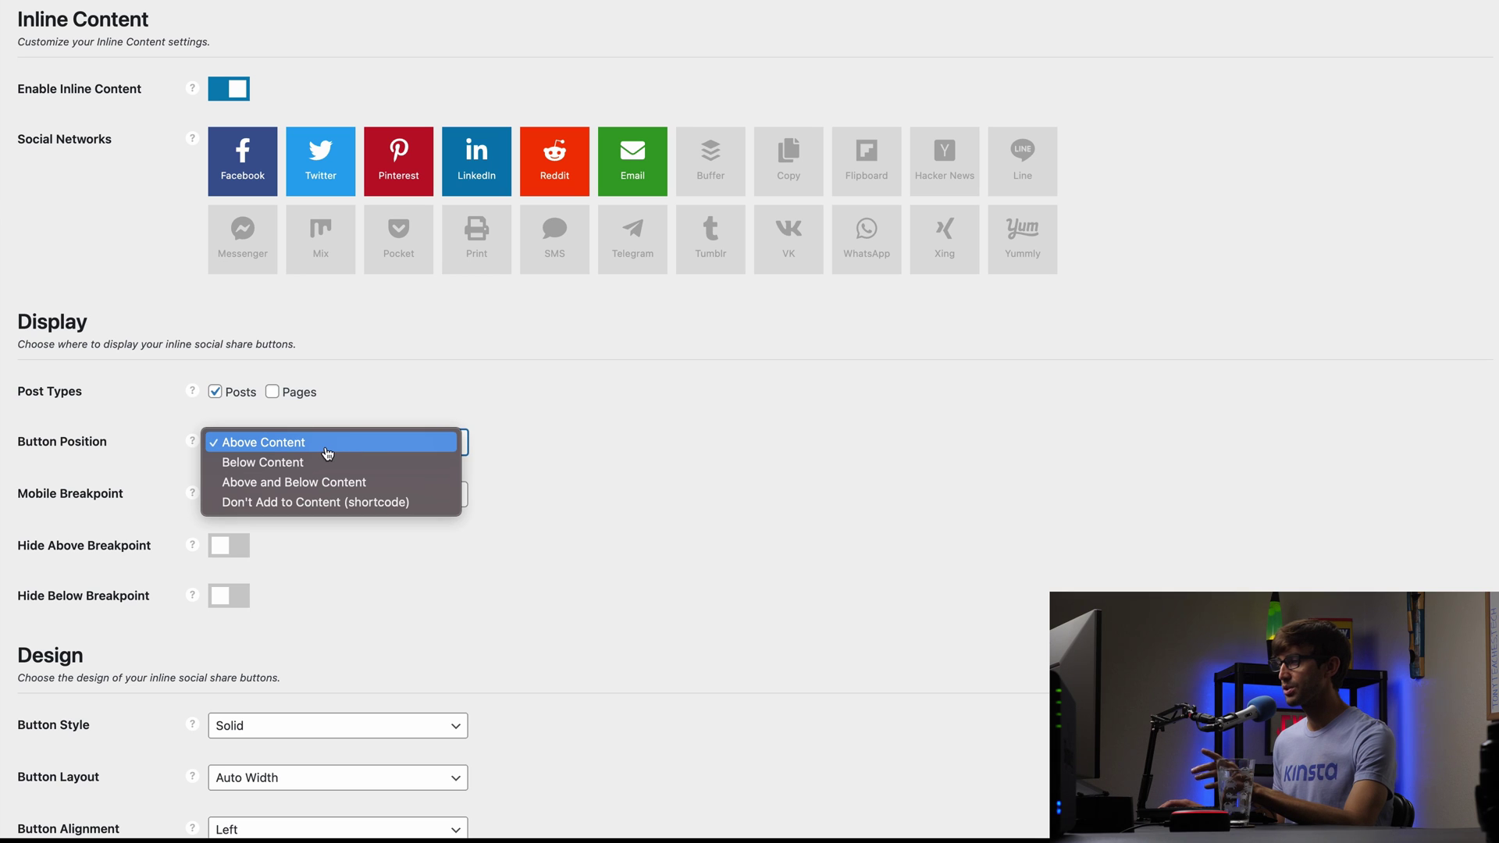
{"action": "left_click", "coordinate": [287, 466]}
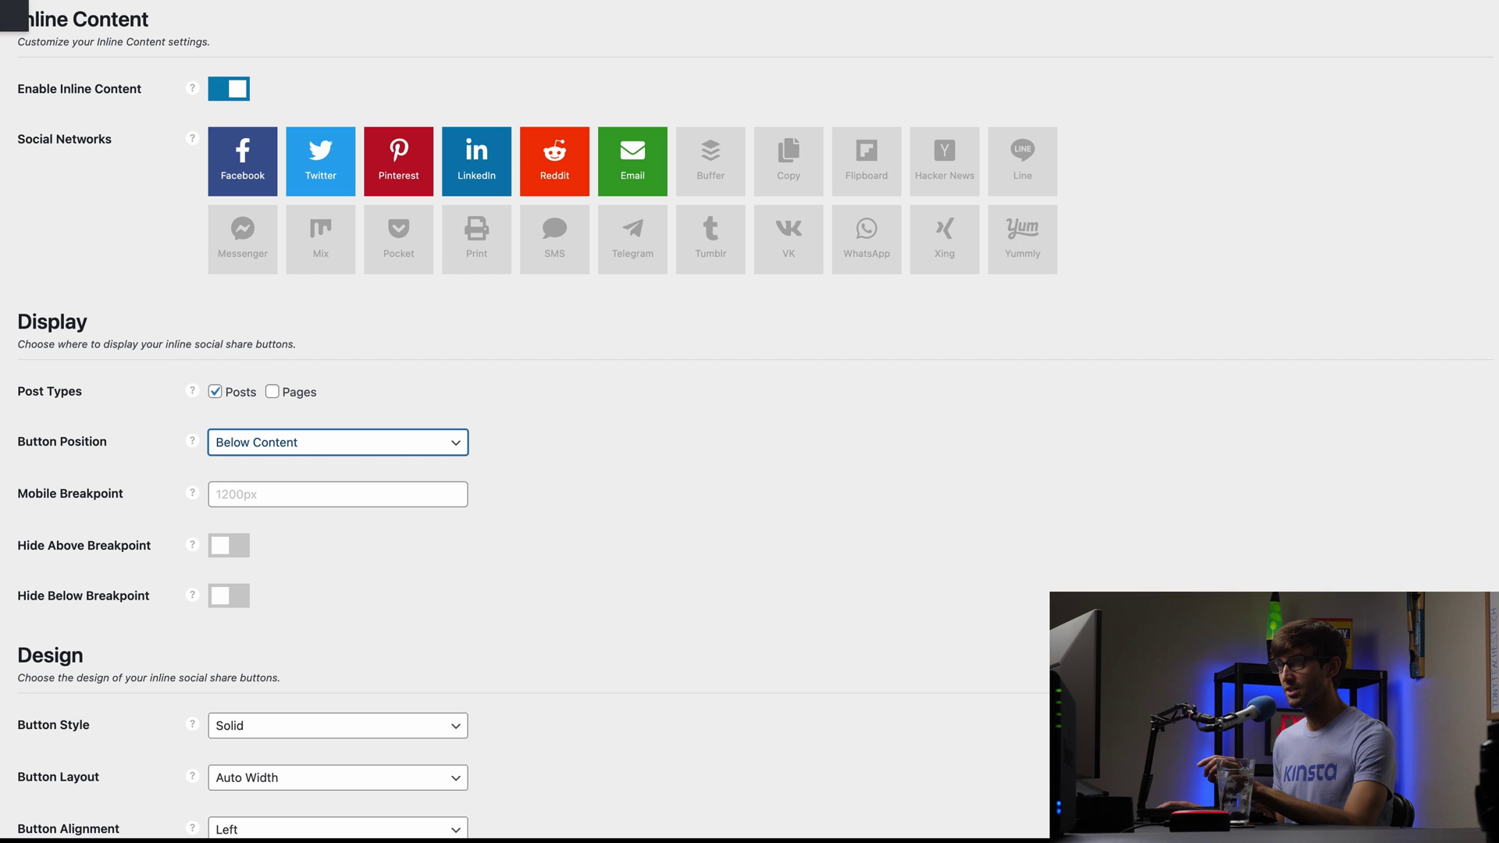
{"action": "scroll", "coordinate": [275, 519], "scroll_direction": "down", "scroll_amount": 1}
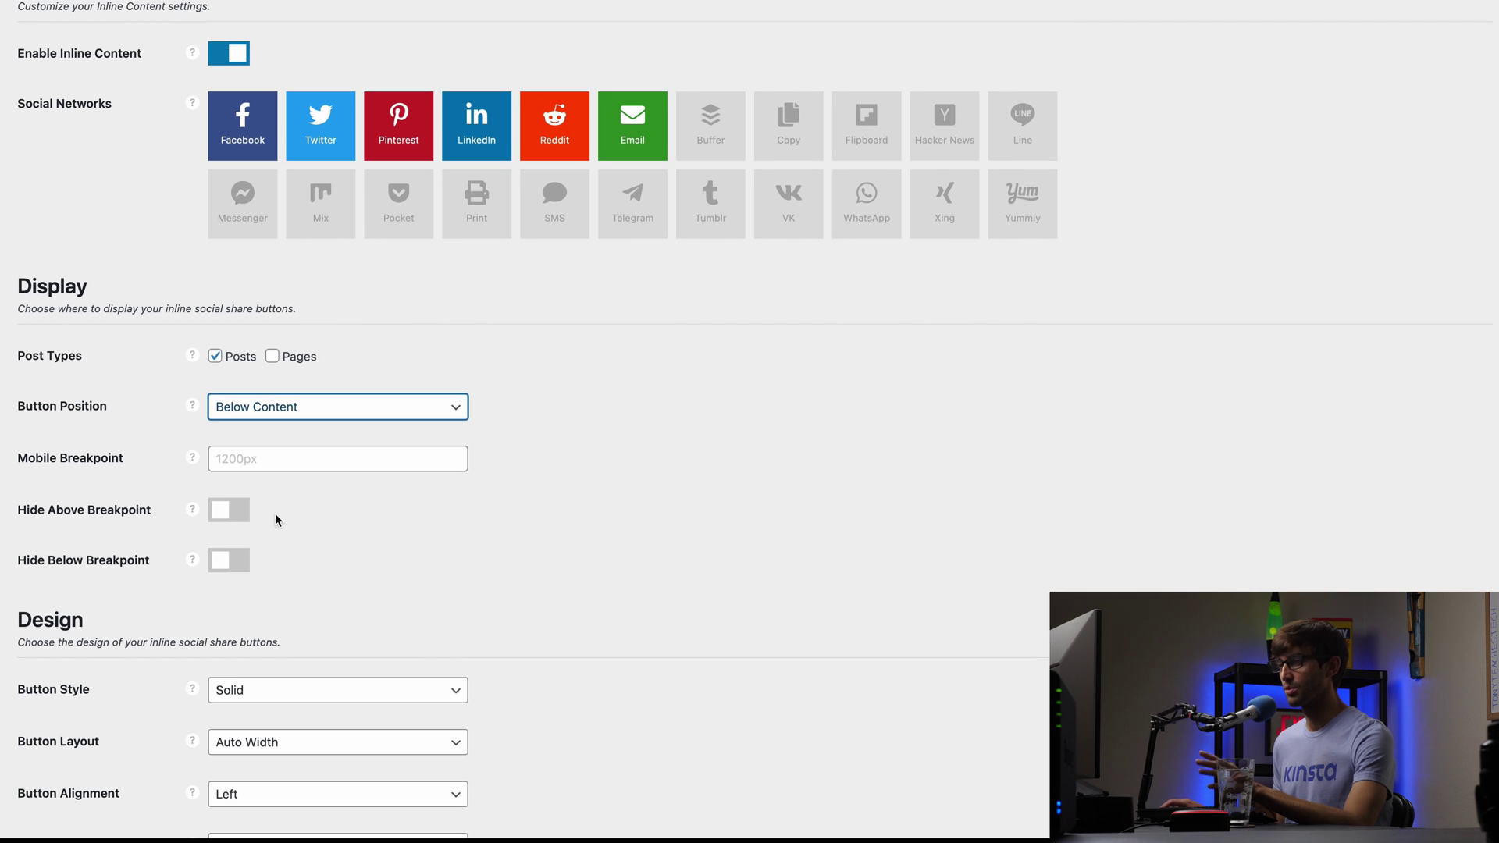
{"action": "scroll", "coordinate": [279, 517], "scroll_direction": "down", "scroll_amount": 4}
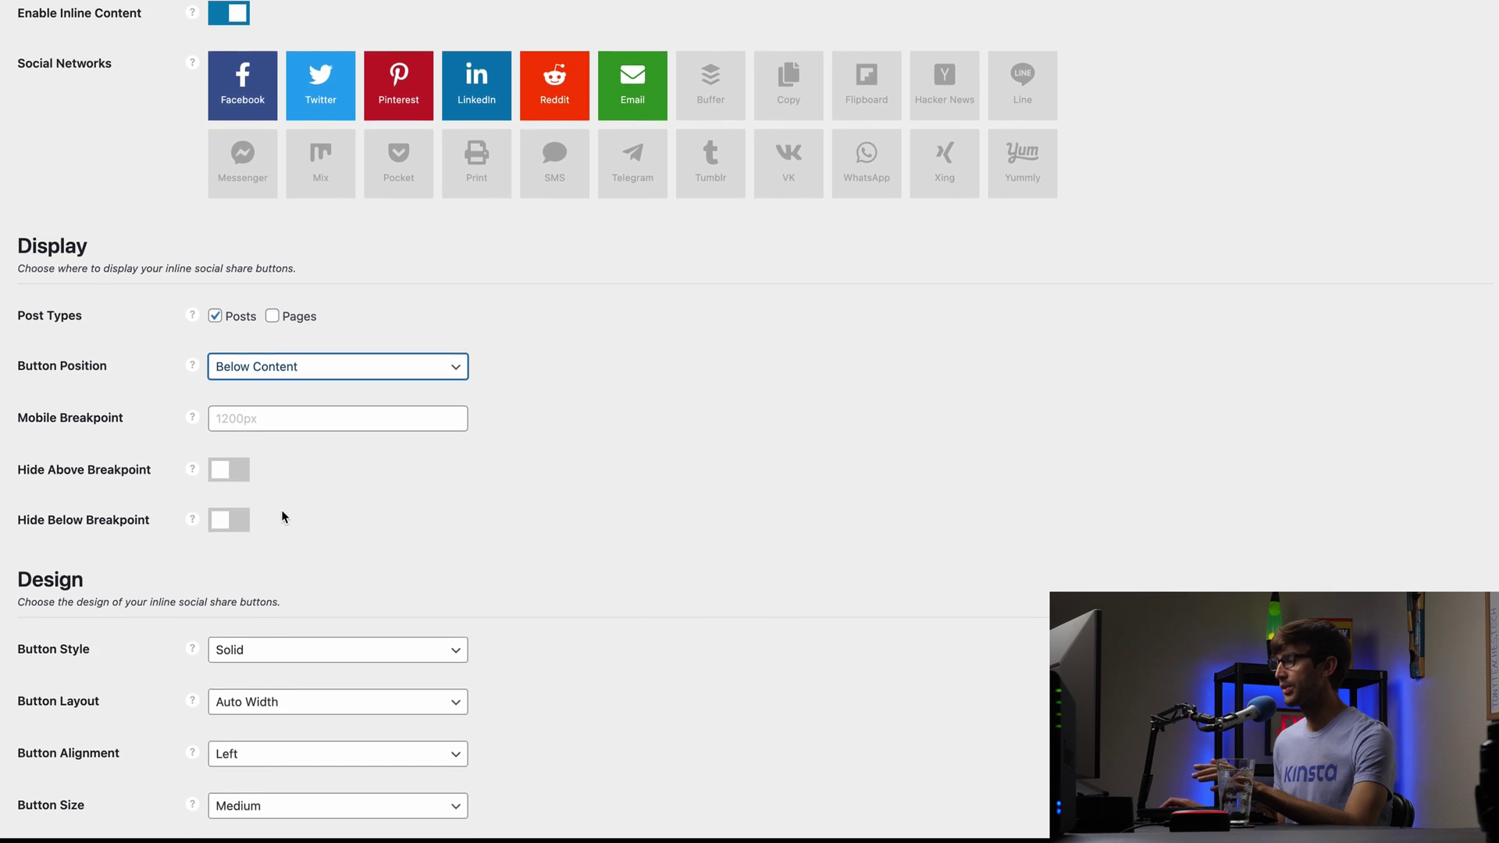
{"action": "scroll", "coordinate": [297, 491], "scroll_direction": "down", "scroll_amount": 4}
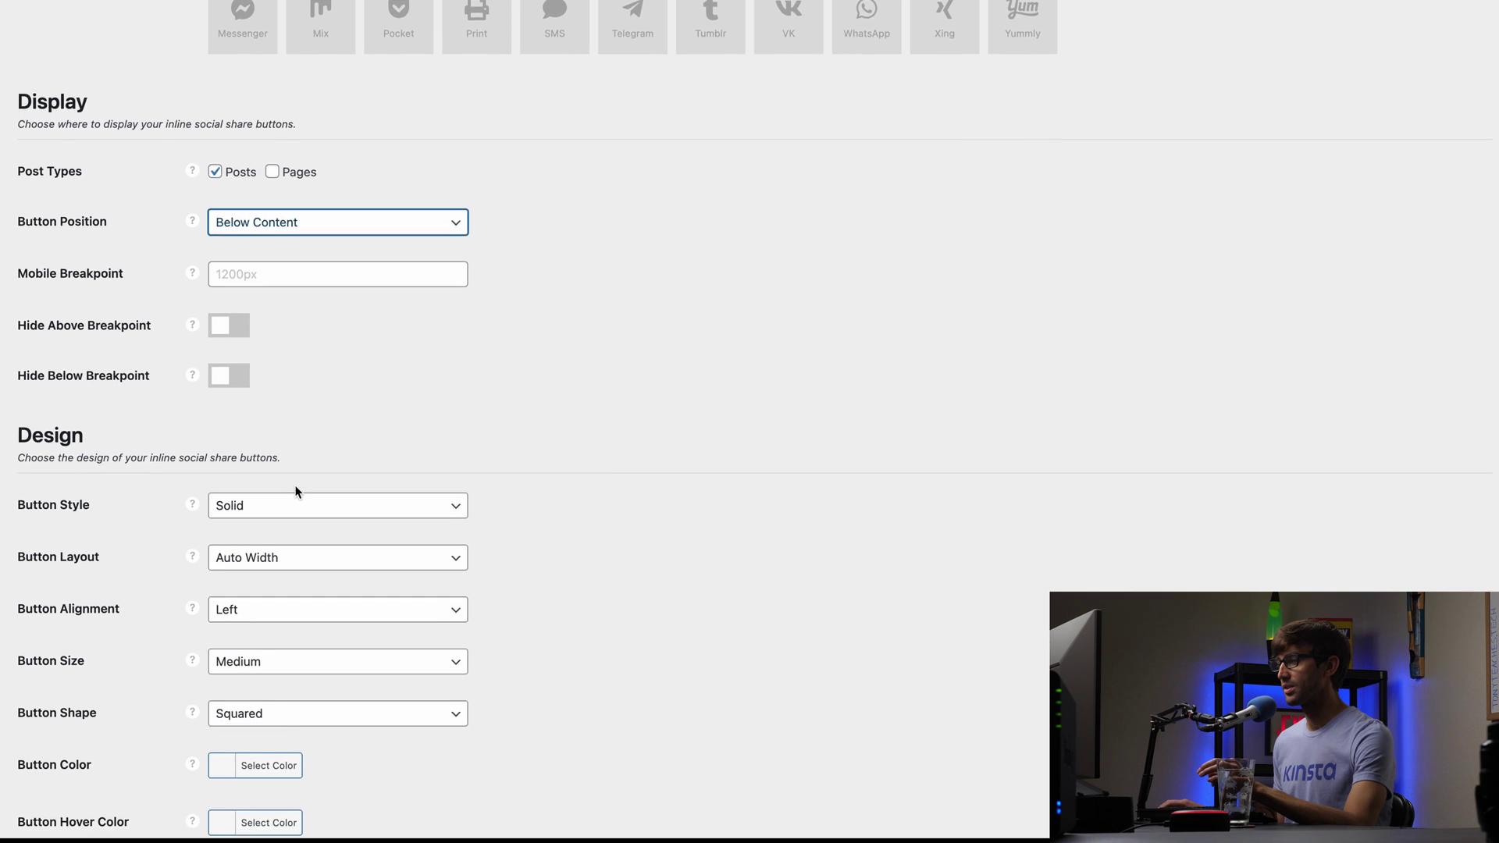
{"action": "scroll", "coordinate": [280, 425], "scroll_direction": "down", "scroll_amount": 3}
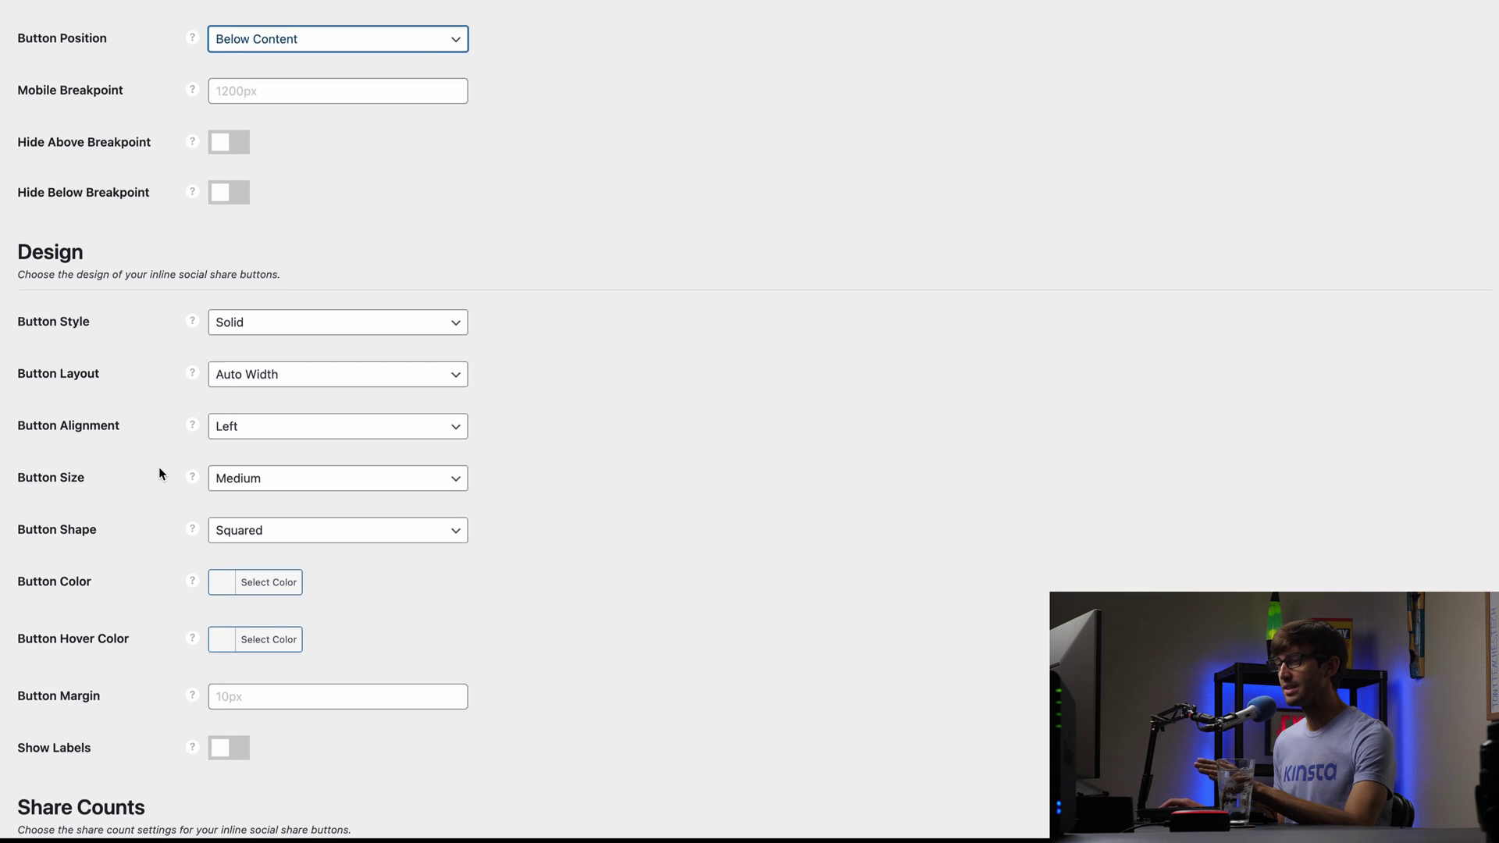
{"action": "scroll", "coordinate": [158, 471], "scroll_direction": "down", "scroll_amount": 2}
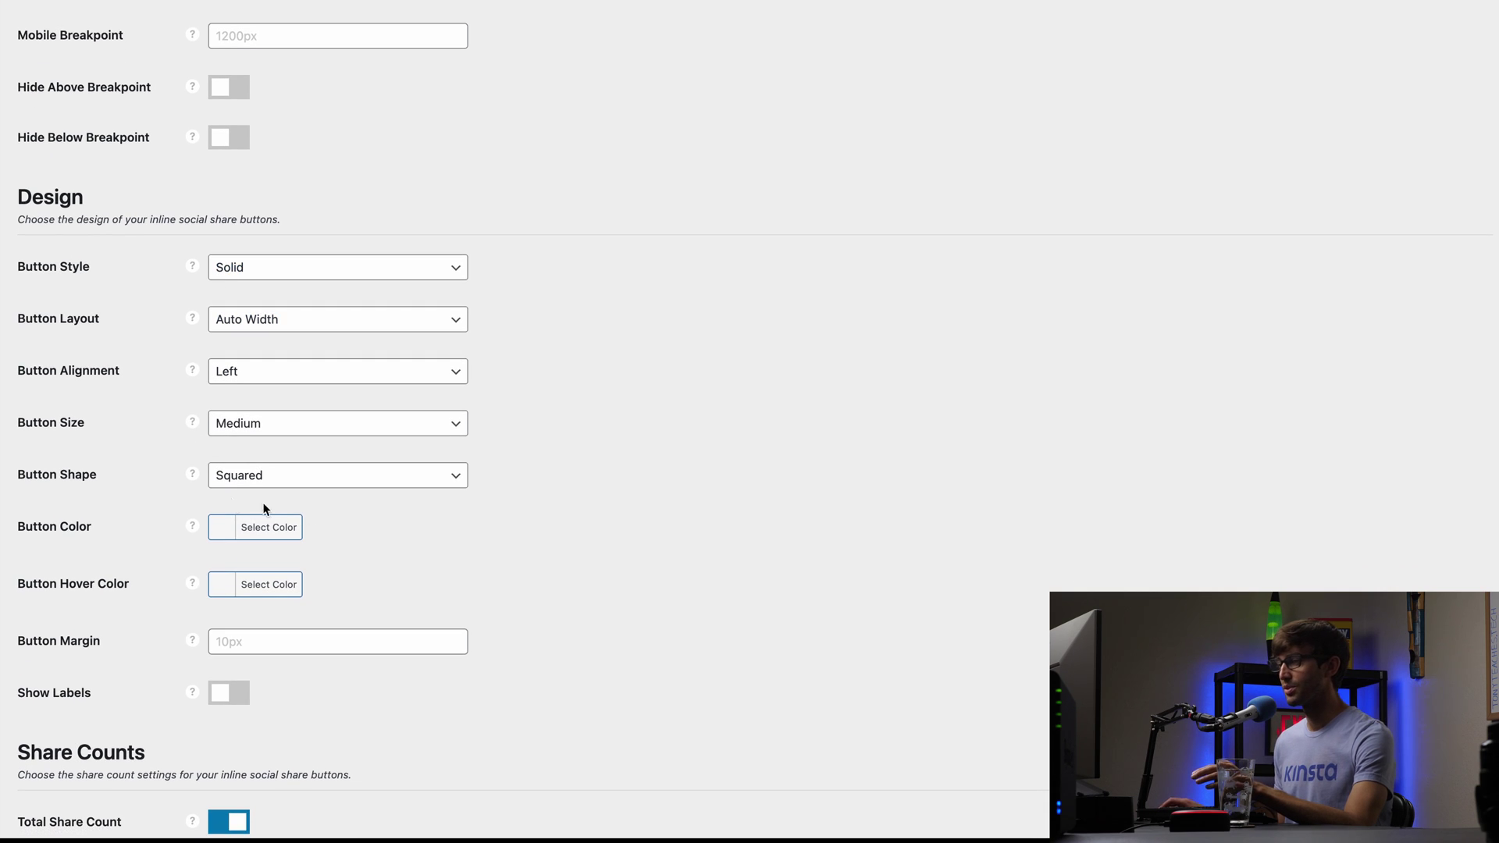
{"action": "scroll", "coordinate": [390, 532], "scroll_direction": "down", "scroll_amount": 2}
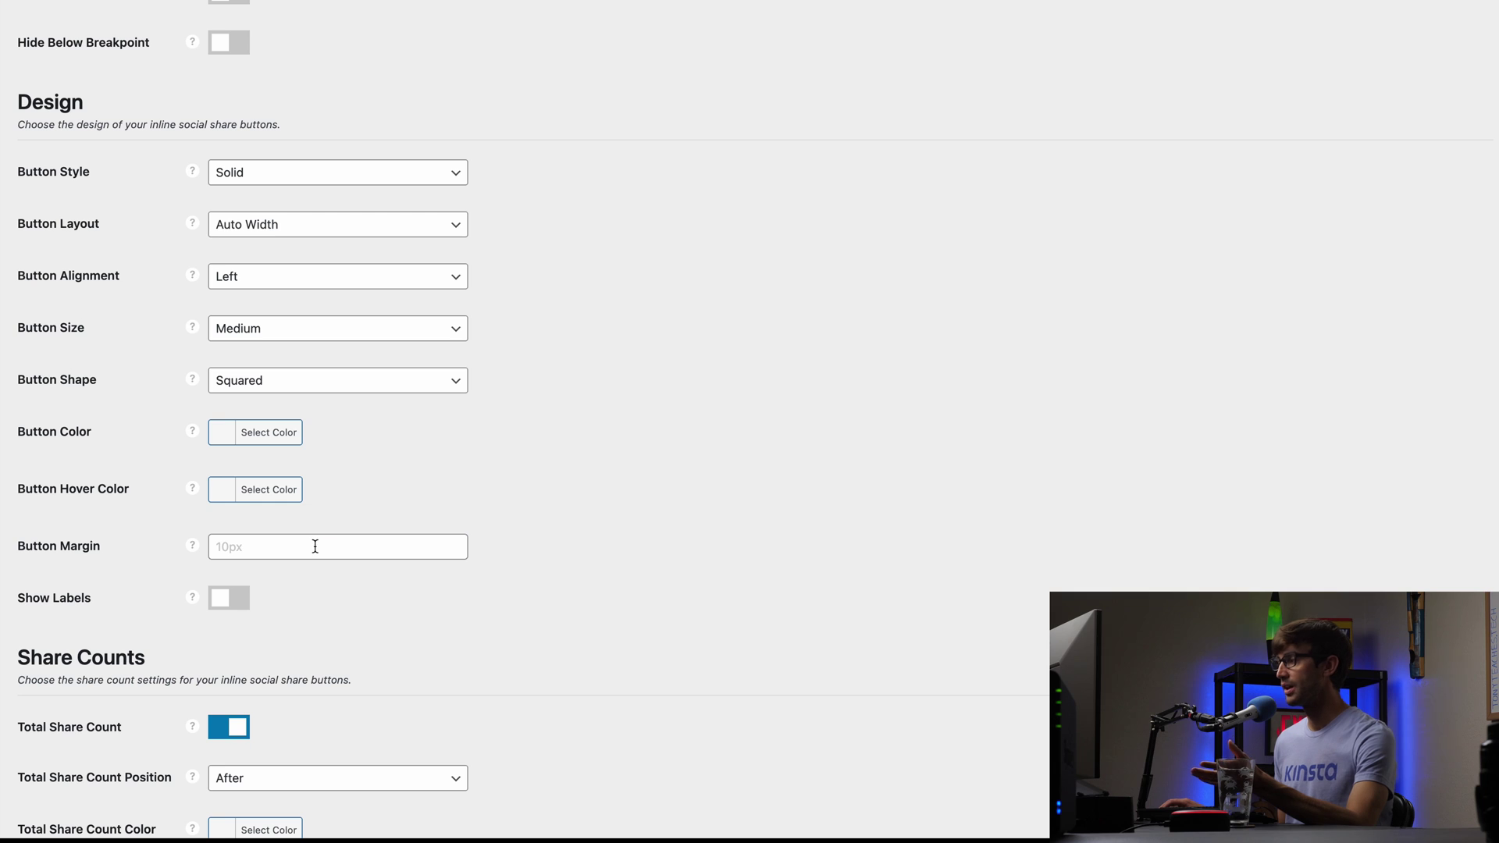
Show text labels on the inline buttons and turn off per-network share counts
{"action": "left_click", "coordinate": [227, 609]}
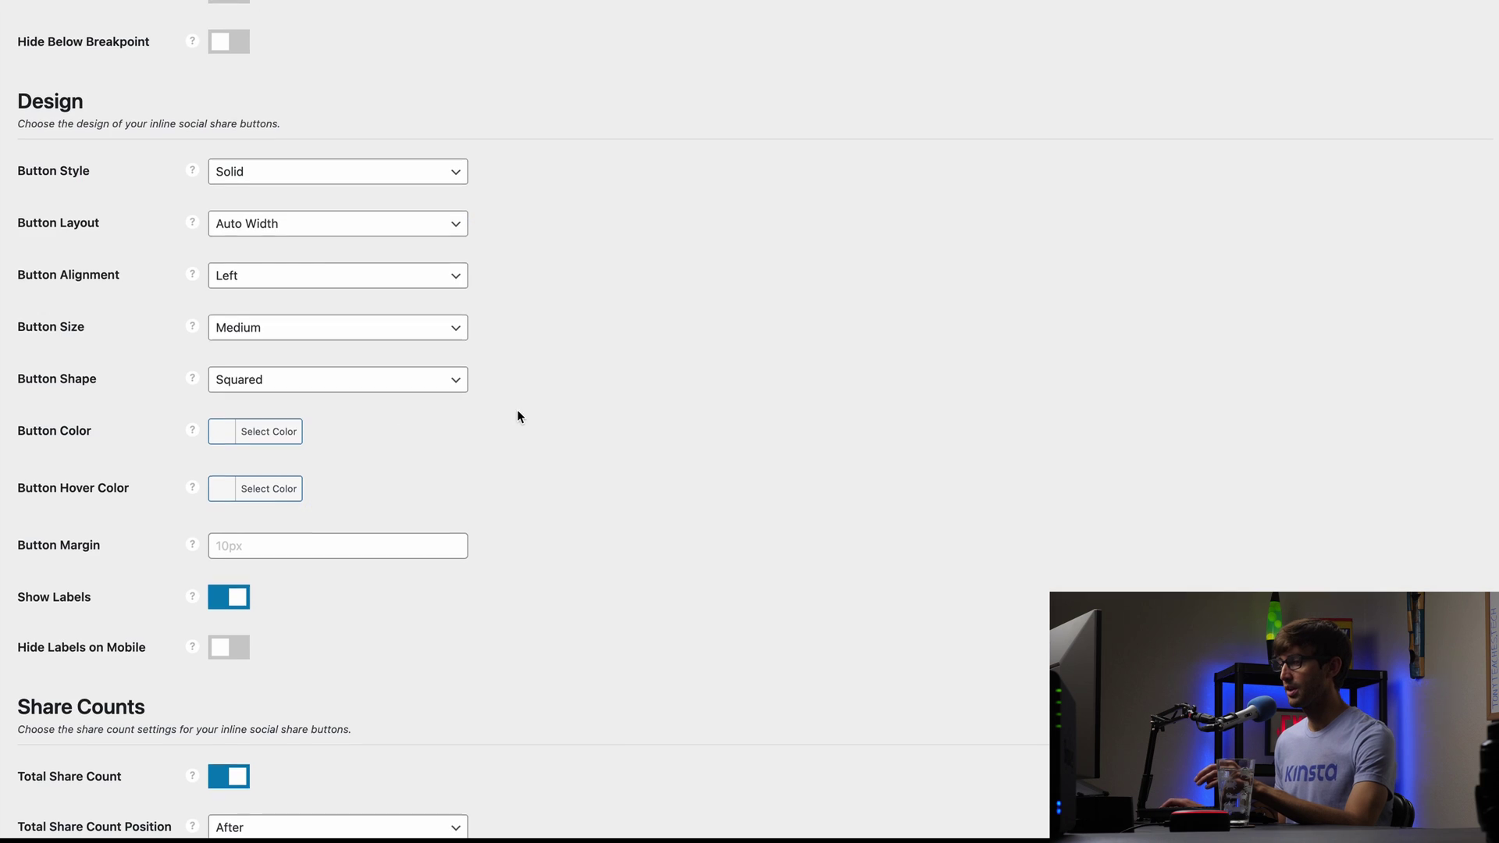
{"action": "scroll", "coordinate": [519, 408], "scroll_direction": "down", "scroll_amount": 5}
{"action": "scroll", "coordinate": [522, 401], "scroll_direction": "down", "scroll_amount": 5}
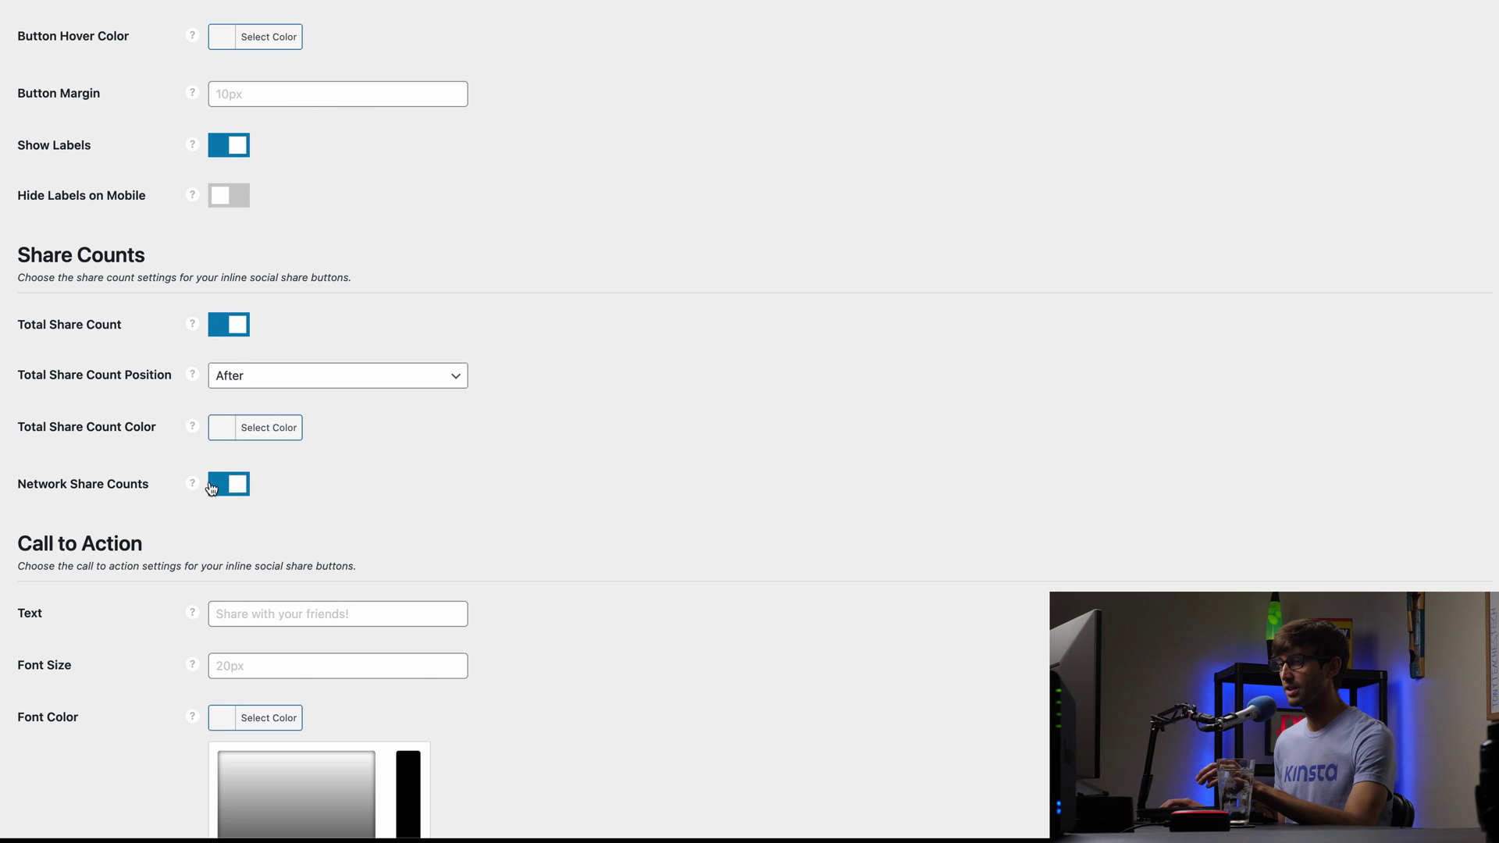
{"action": "left_click", "coordinate": [234, 487]}
{"action": "left_click", "coordinate": [230, 489]}
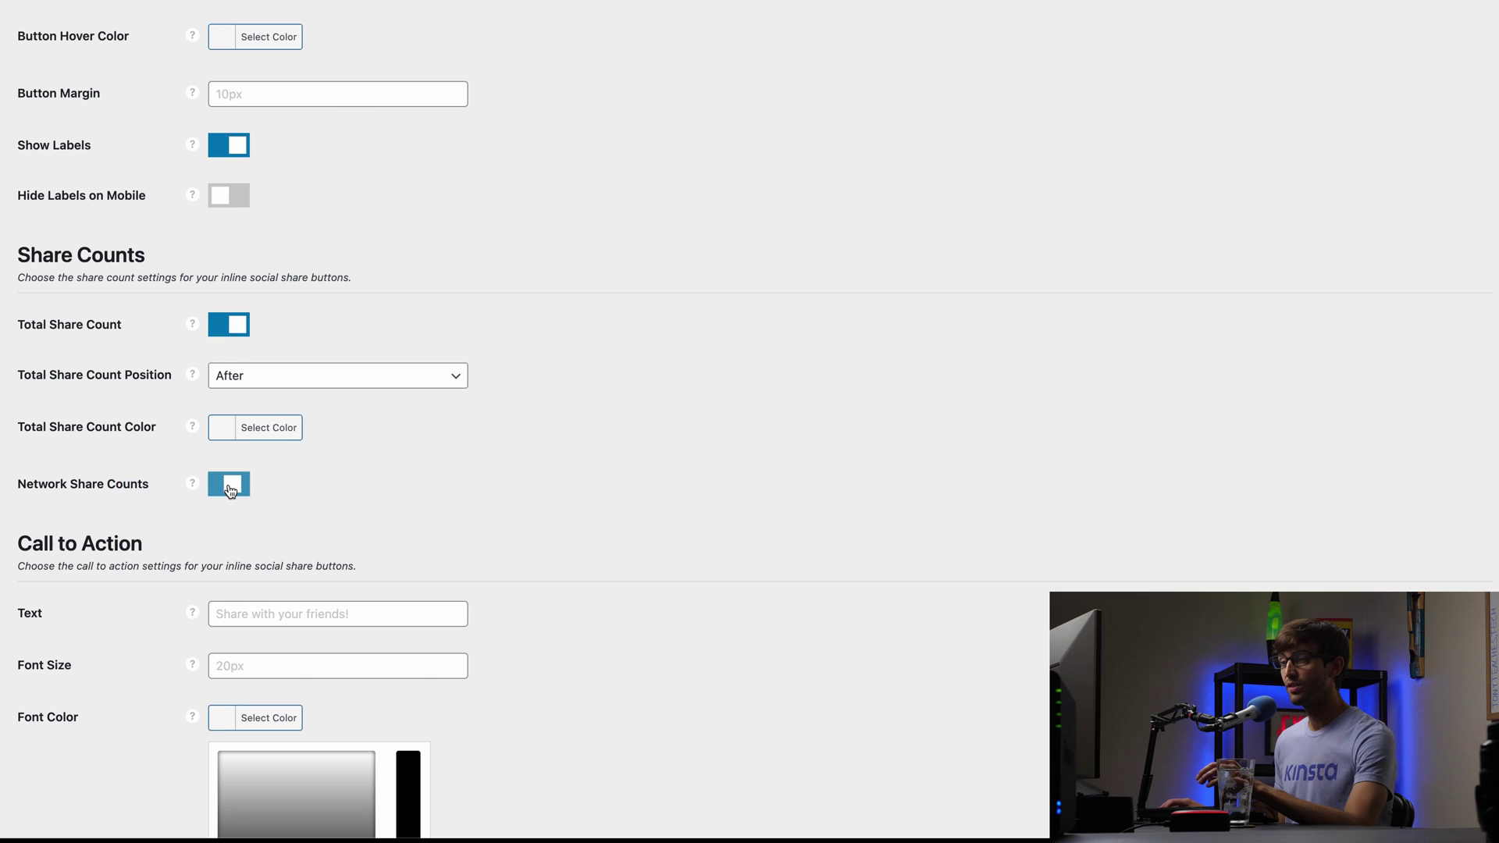
{"action": "left_click", "coordinate": [230, 489]}
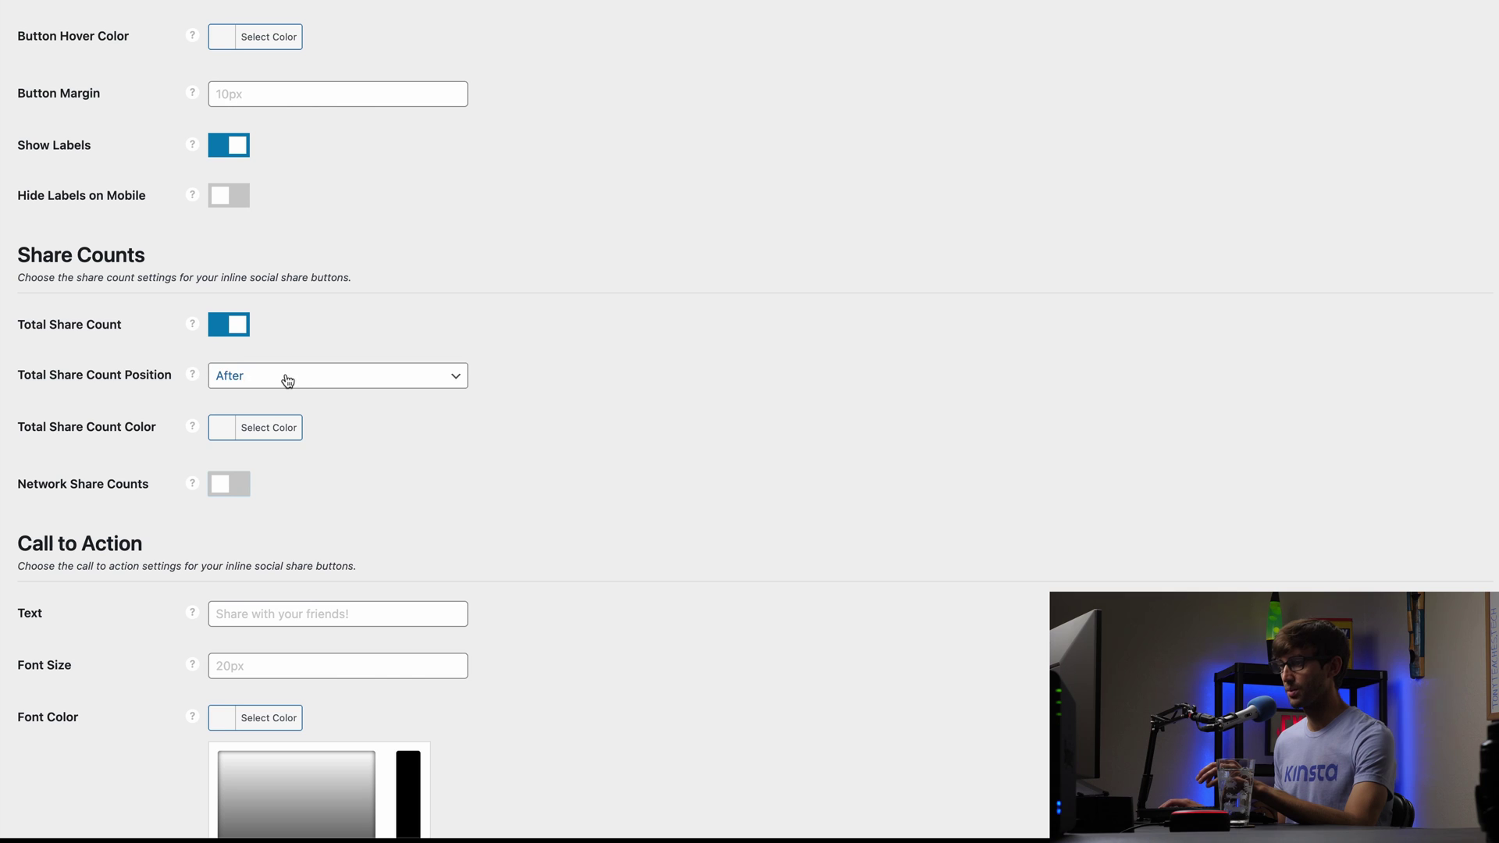
Keep Total Share Count Position on After and save the inline settings
{"action": "left_click", "coordinate": [288, 380]}
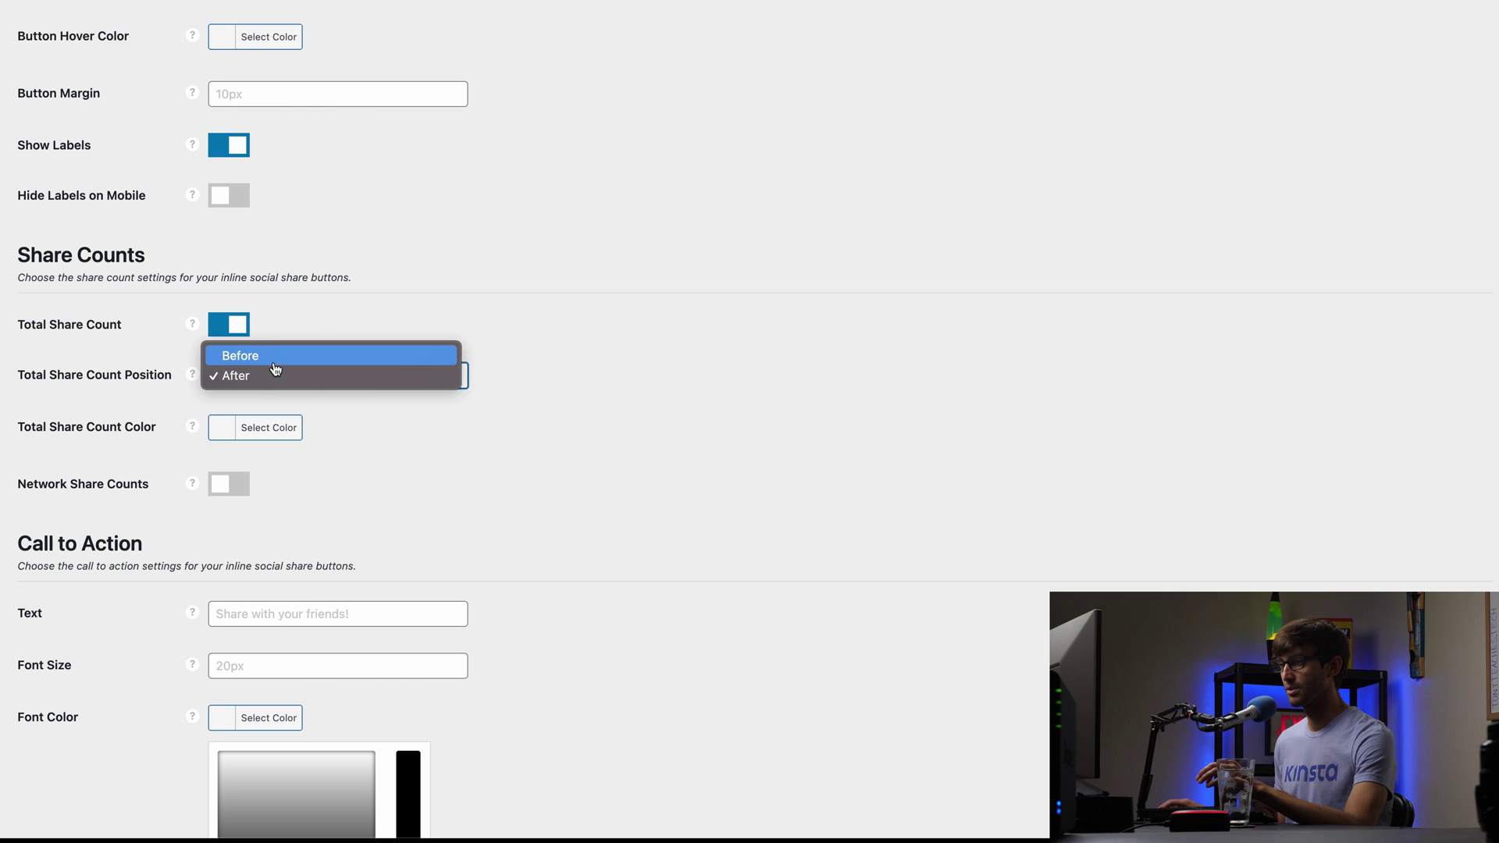
{"action": "left_click", "coordinate": [278, 355]}
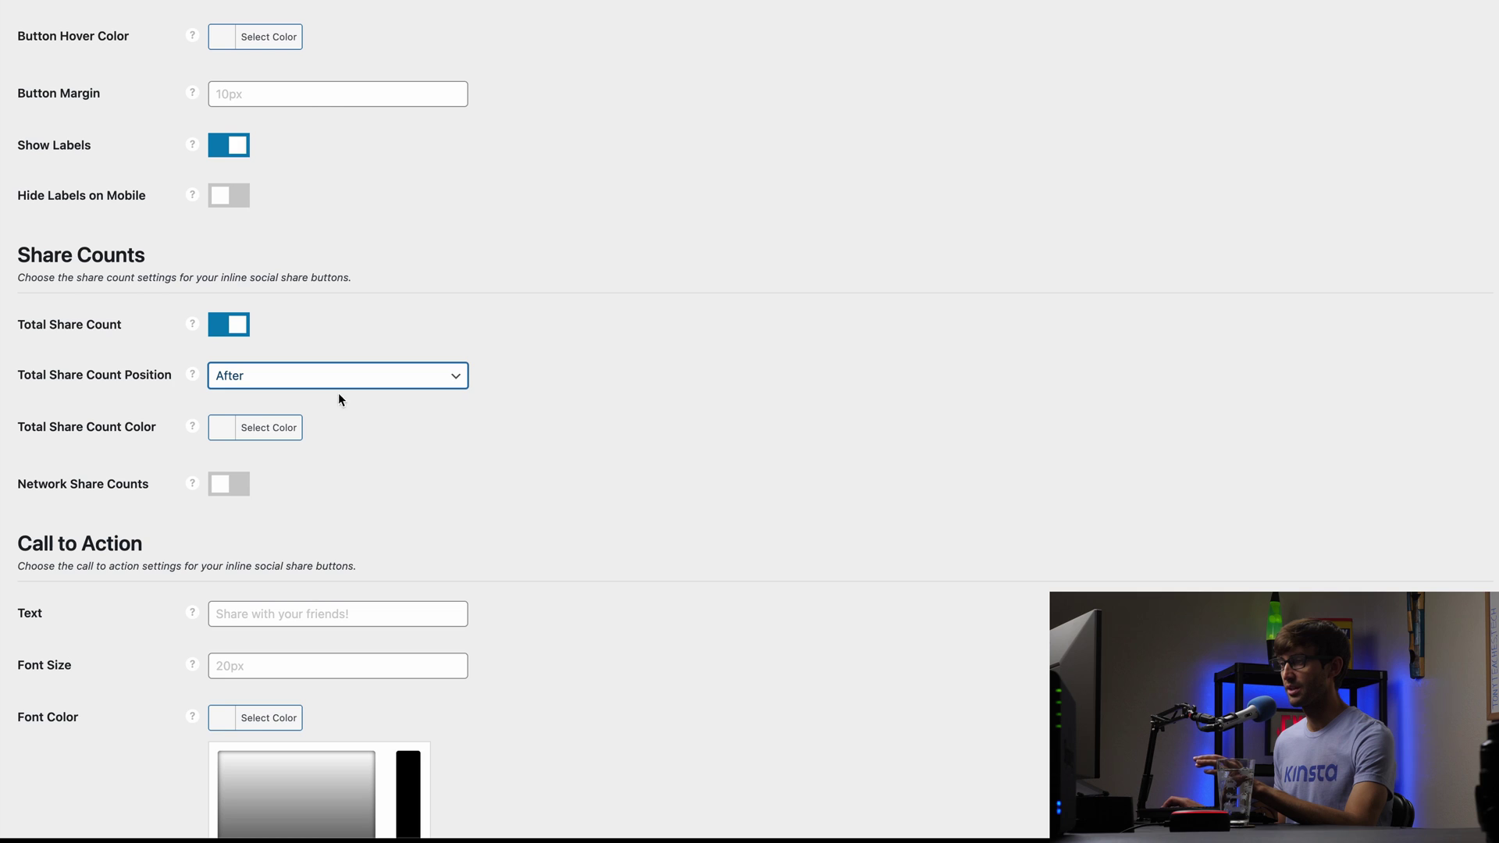
{"action": "scroll", "coordinate": [351, 399], "scroll_direction": "down", "scroll_amount": 5}
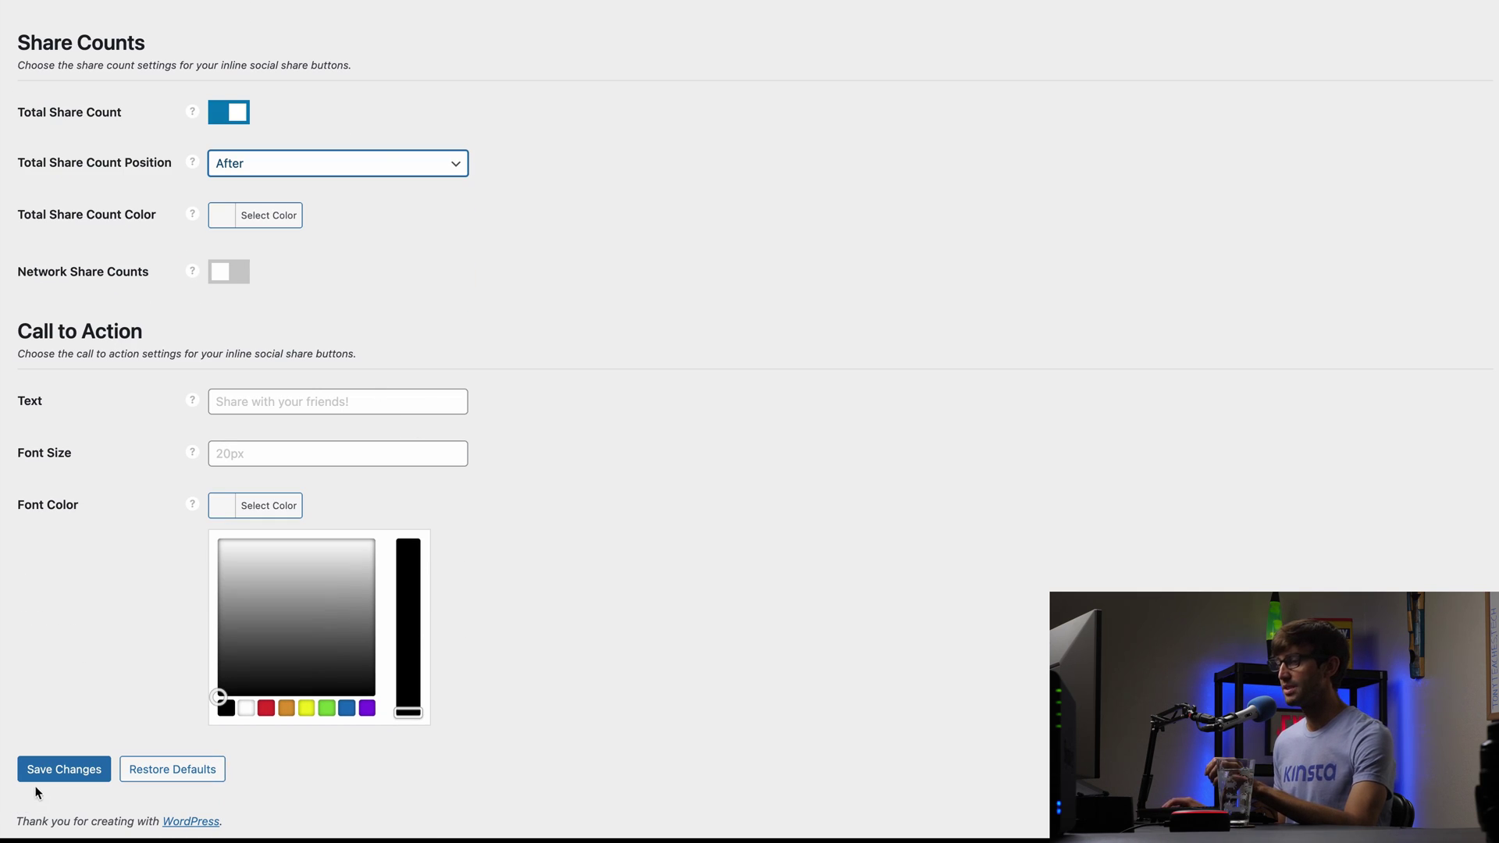
{"action": "left_click", "coordinate": [64, 770]}
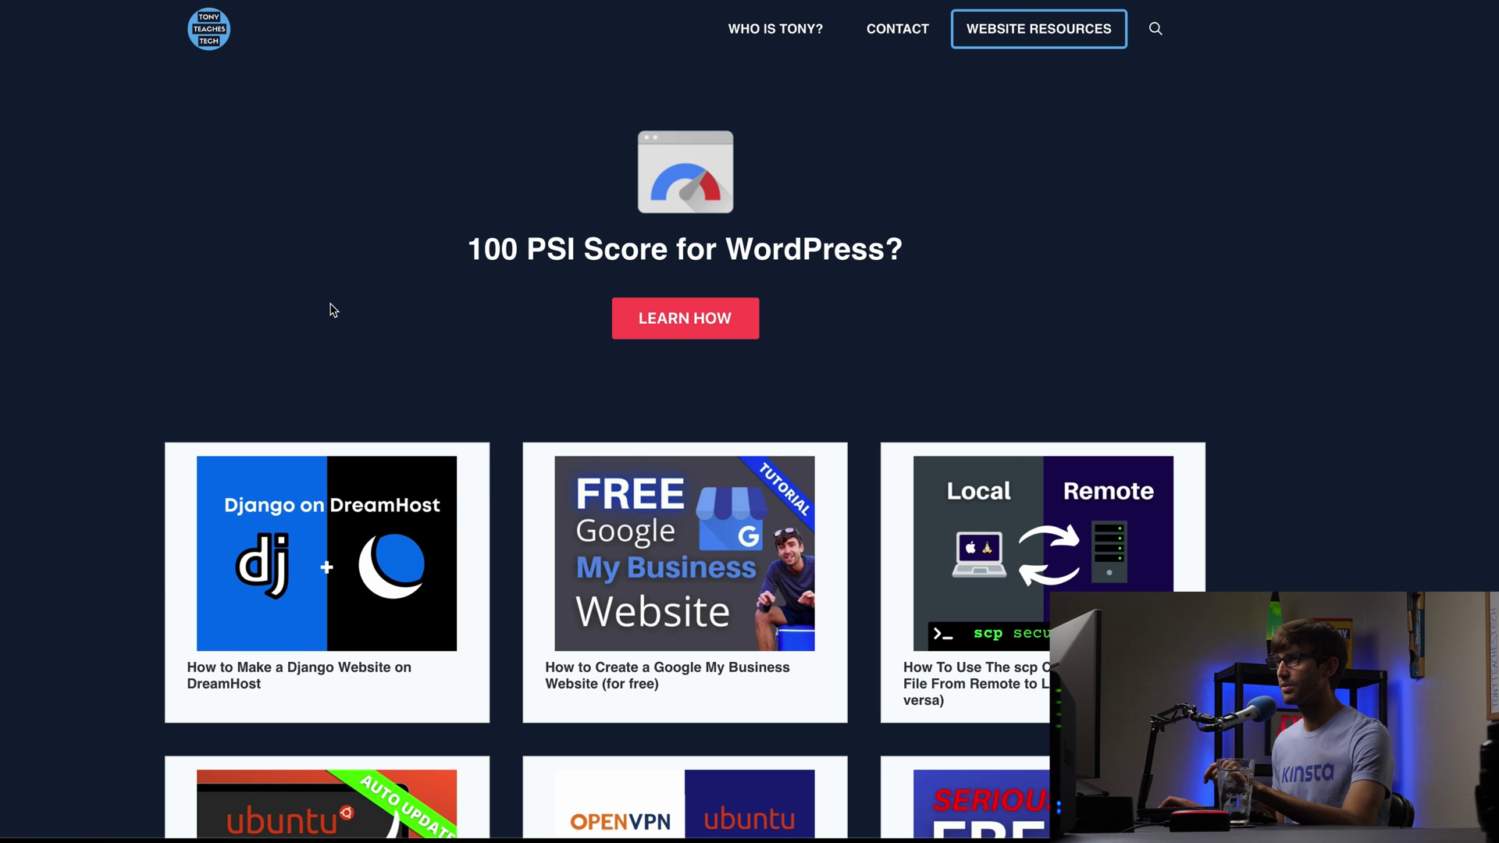
{"action": "scroll", "coordinate": [331, 308], "scroll_direction": "down", "scroll_amount": 20}
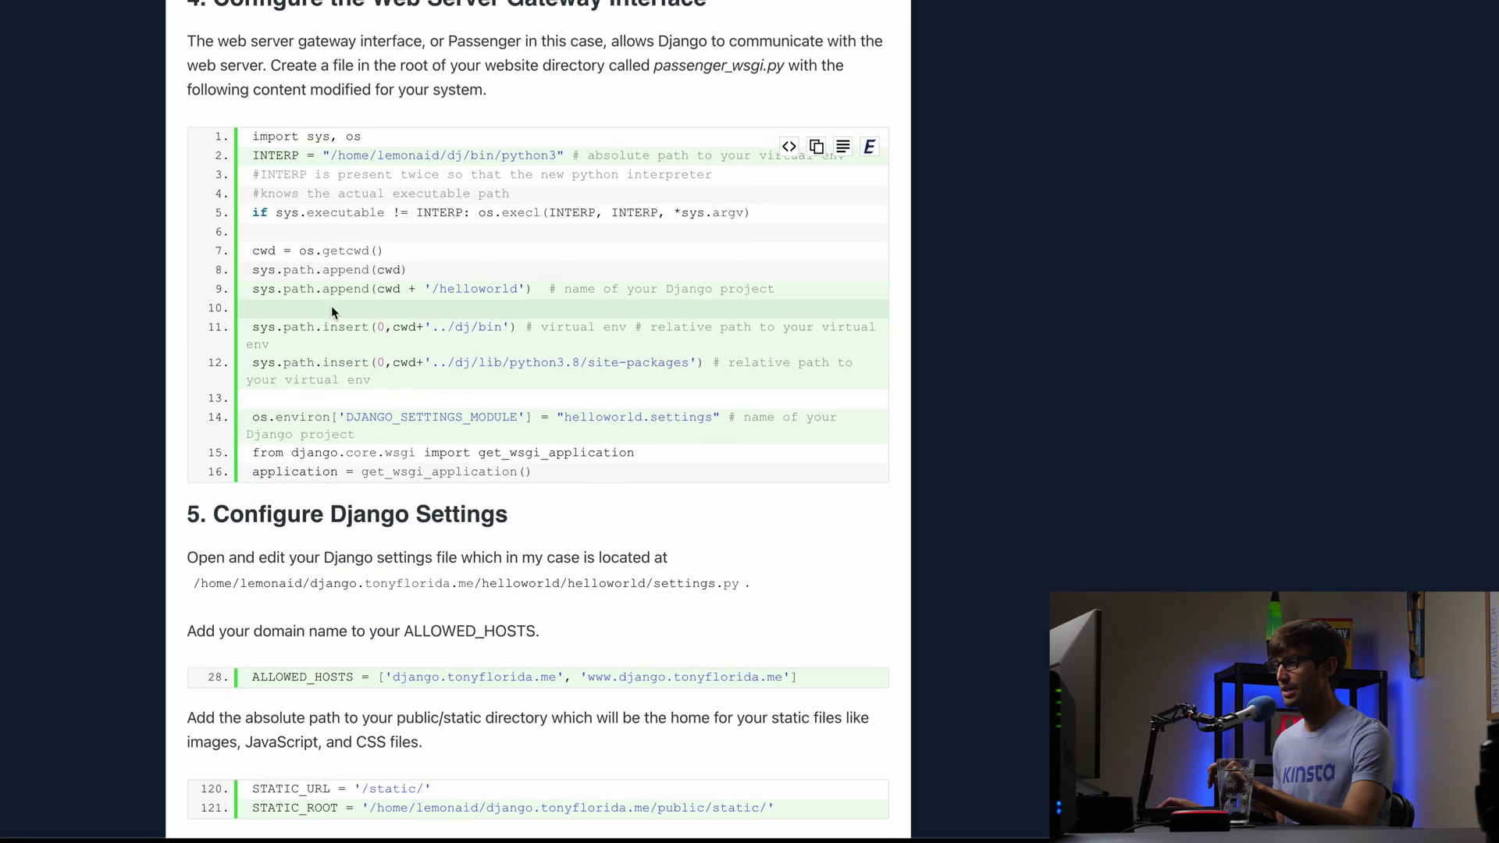
{"action": "scroll", "coordinate": [333, 311], "scroll_direction": "up", "scroll_amount": 6}
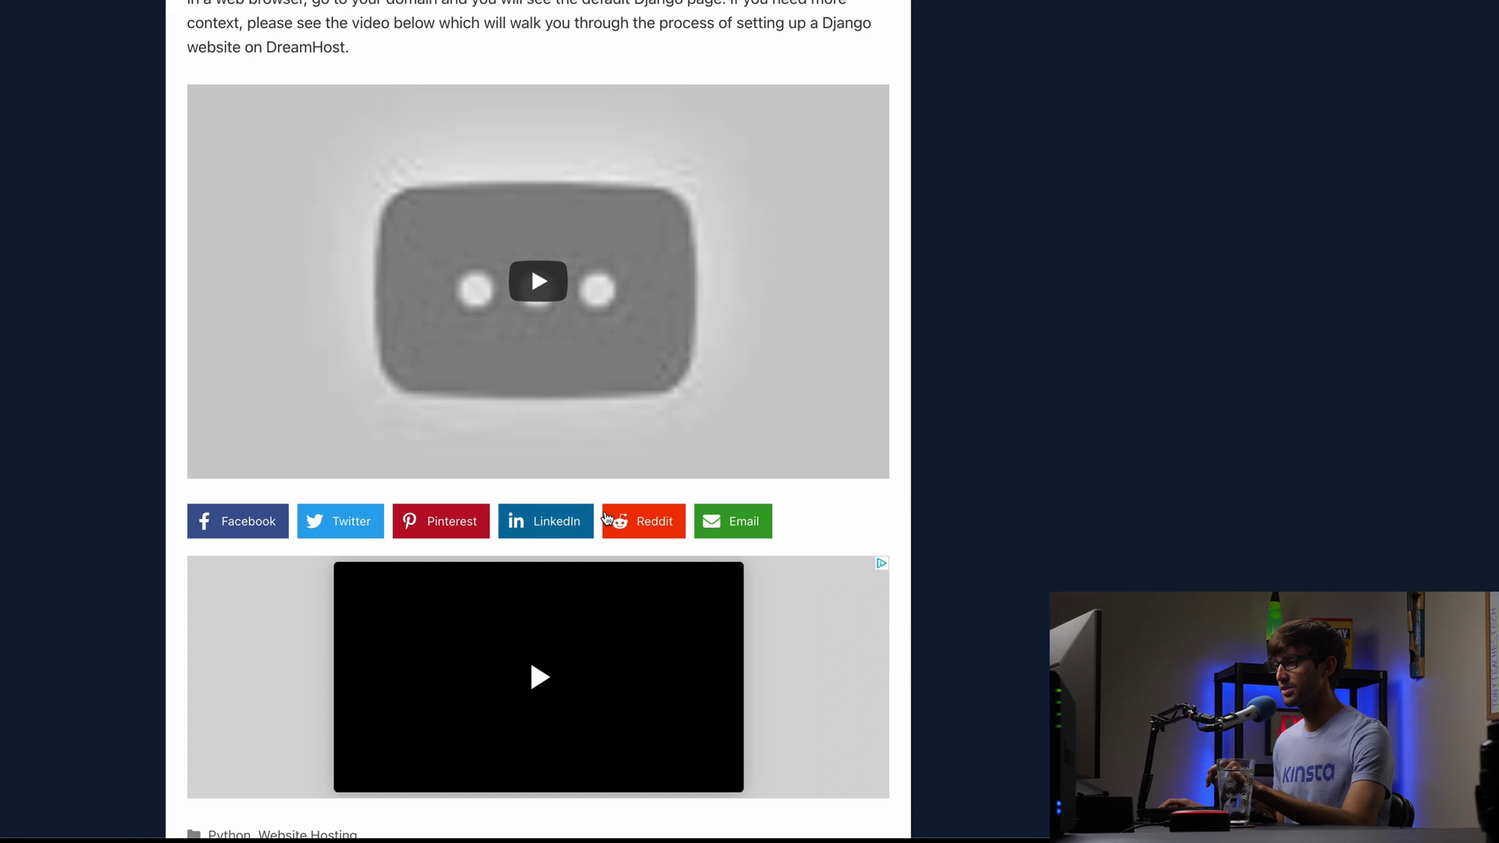
{"action": "scroll", "coordinate": [217, 429], "scroll_direction": "down", "scroll_amount": 4}
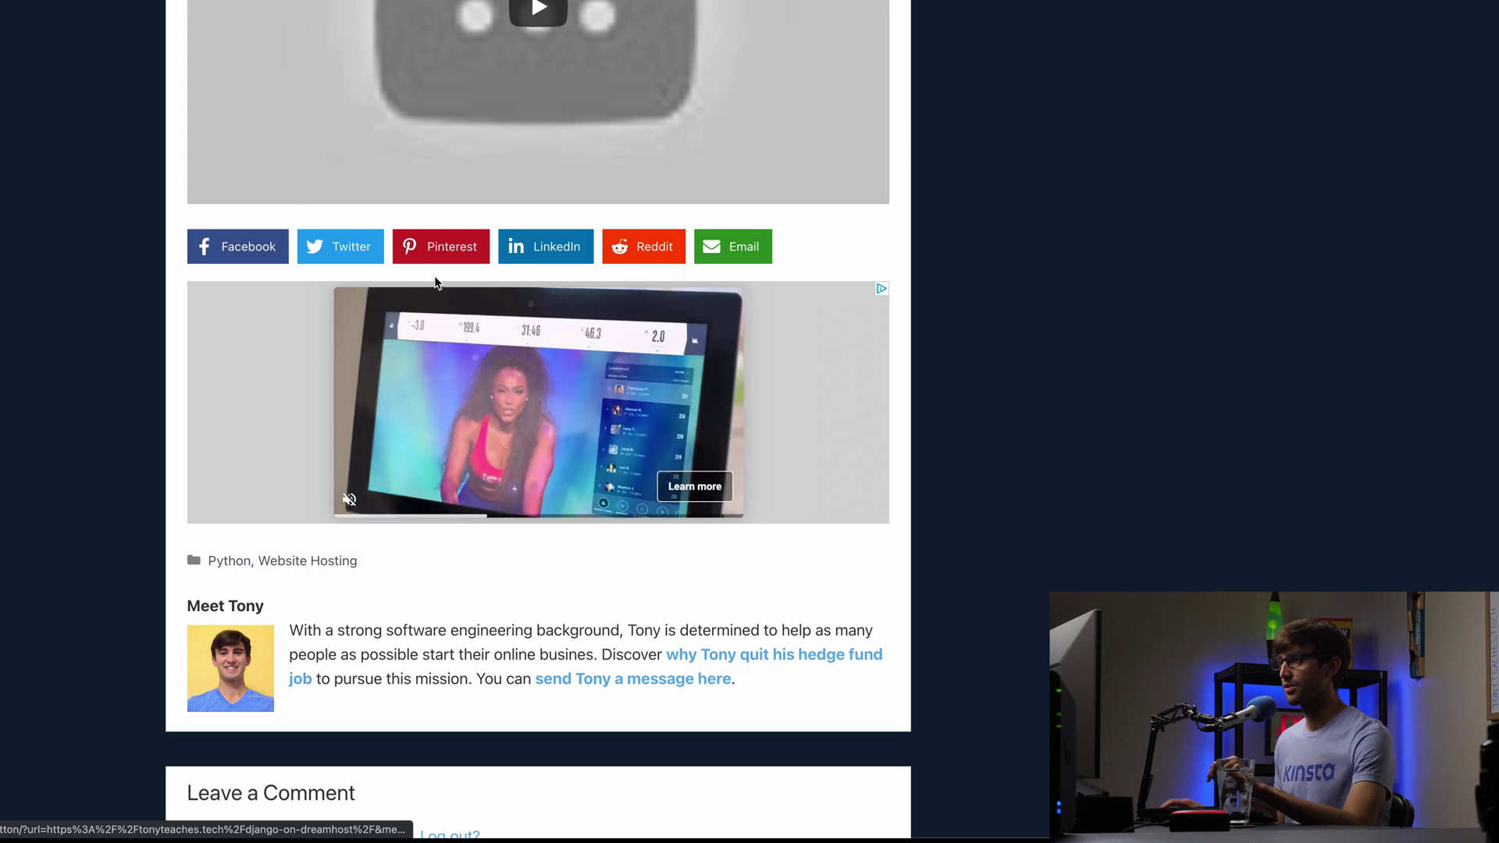
{"action": "scroll", "coordinate": [435, 282], "scroll_direction": "up", "scroll_amount": 1}
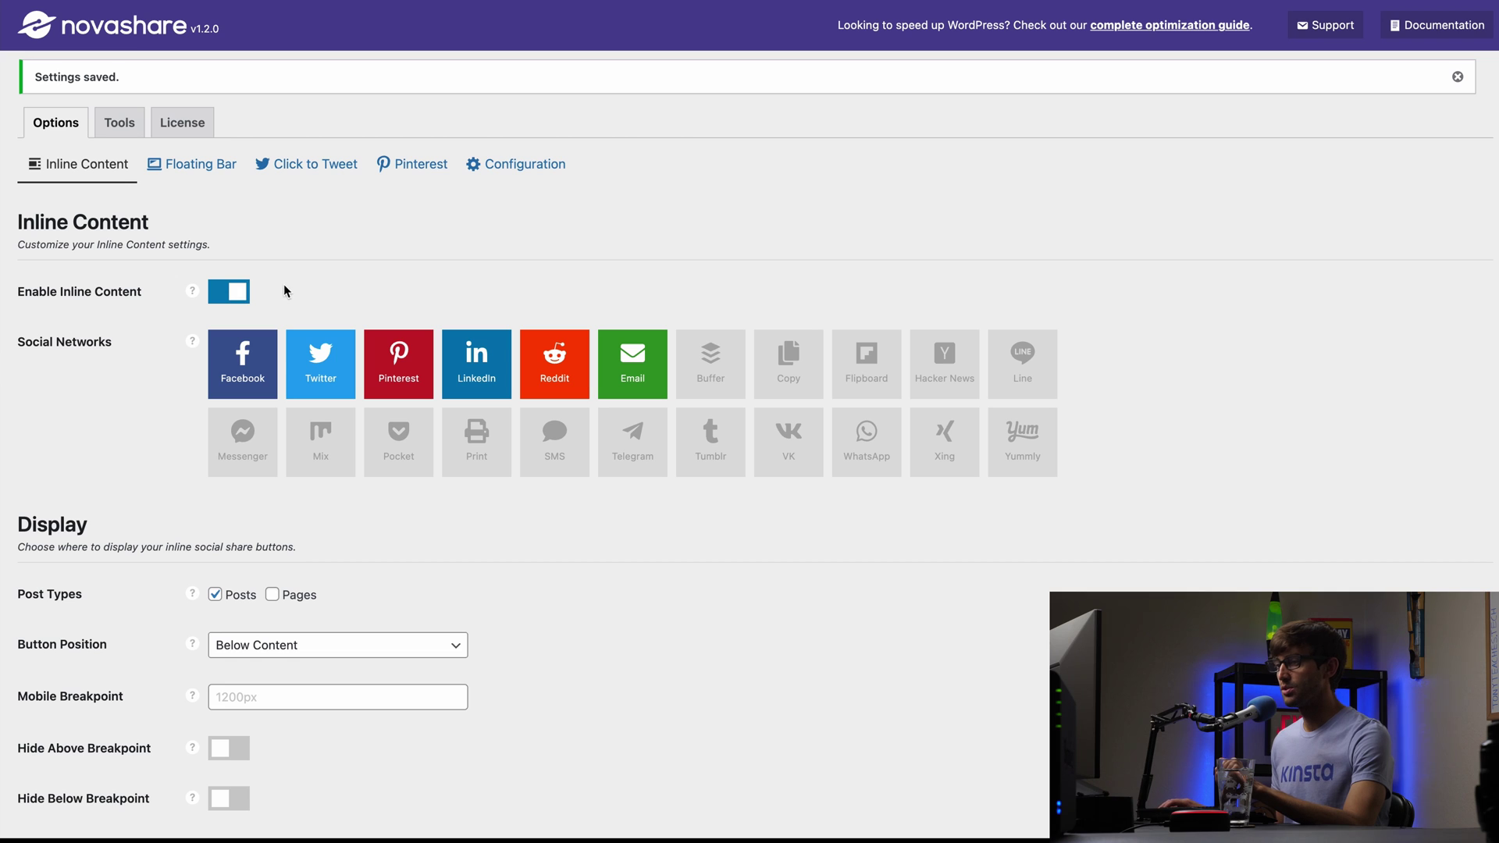
In Floating Bar, order networks as Facebook, Twitter, Pinterest, LinkedIn, Reddit, Email
{"action": "left_click", "coordinate": [191, 170]}
{"action": "left_click_drag", "start_coordinate": [345, 385], "coordinate": [237, 358]}
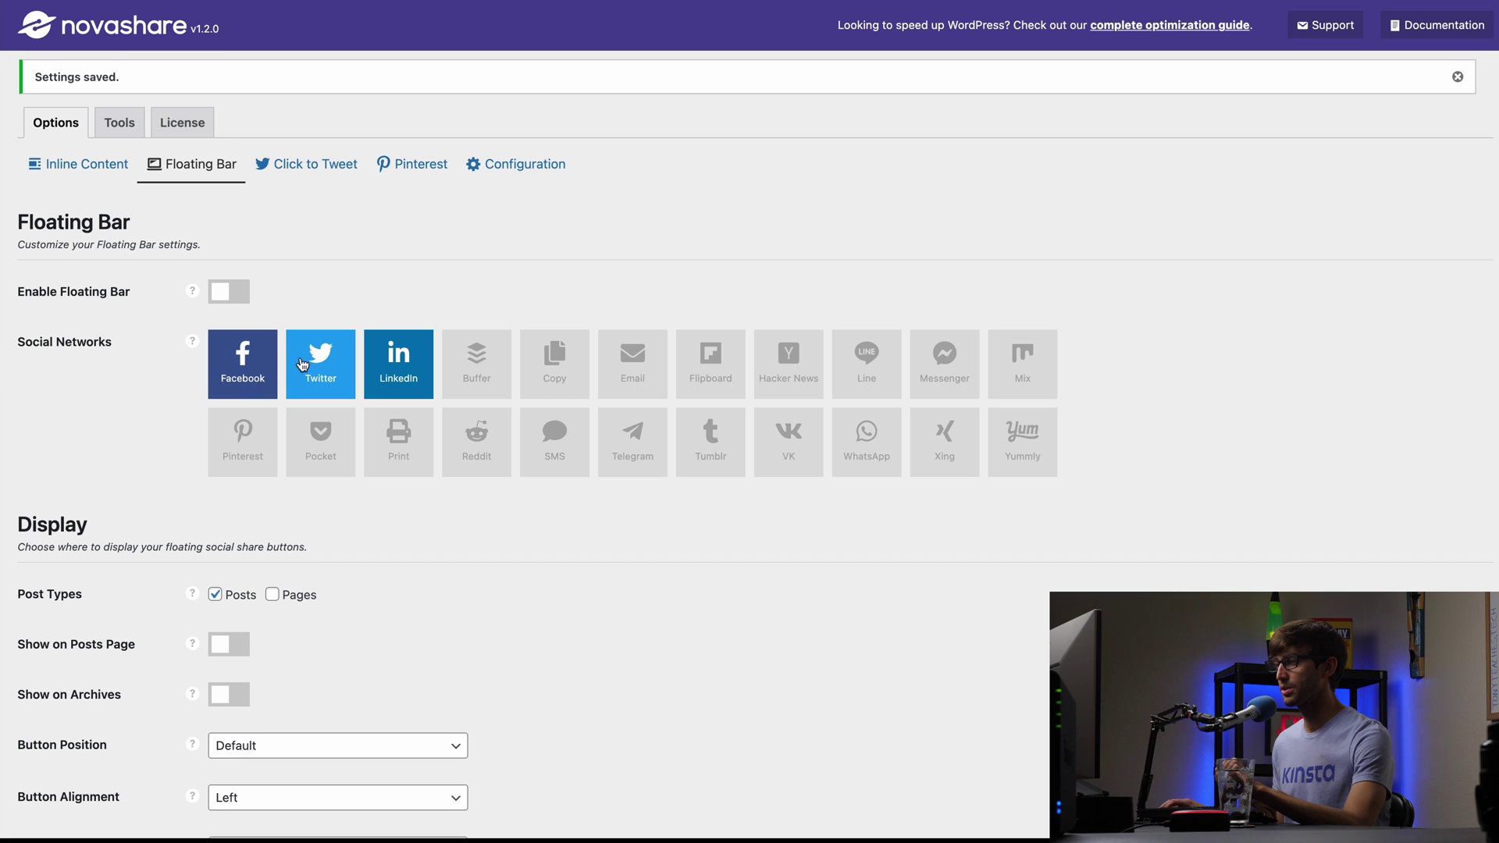
{"action": "left_click_drag", "start_coordinate": [250, 436], "coordinate": [395, 360]}
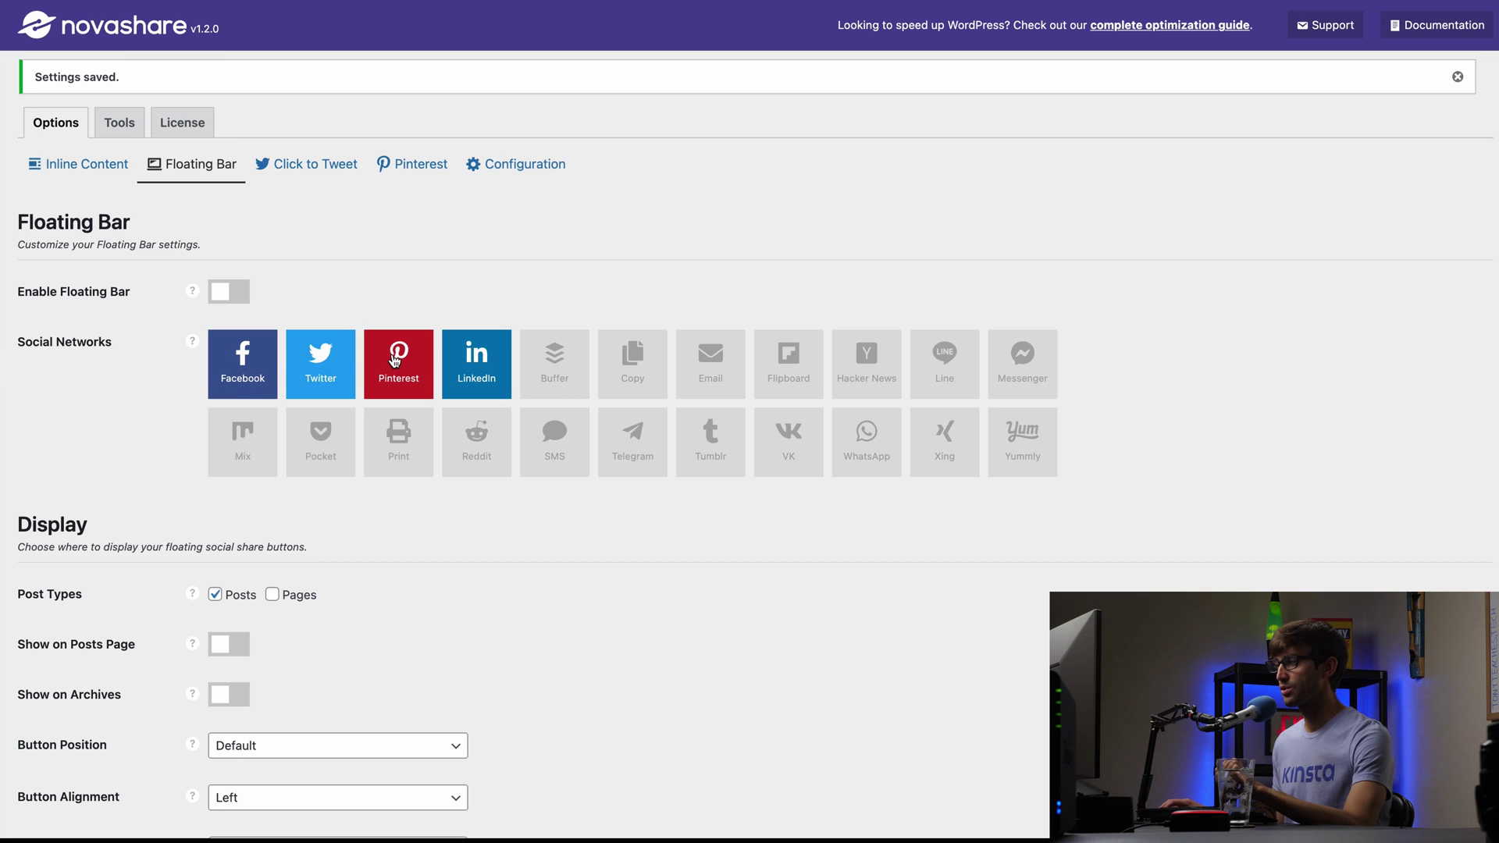
{"action": "left_click_drag", "start_coordinate": [505, 453], "coordinate": [554, 360]}
{"action": "left_click_drag", "start_coordinate": [692, 367], "coordinate": [623, 365]}
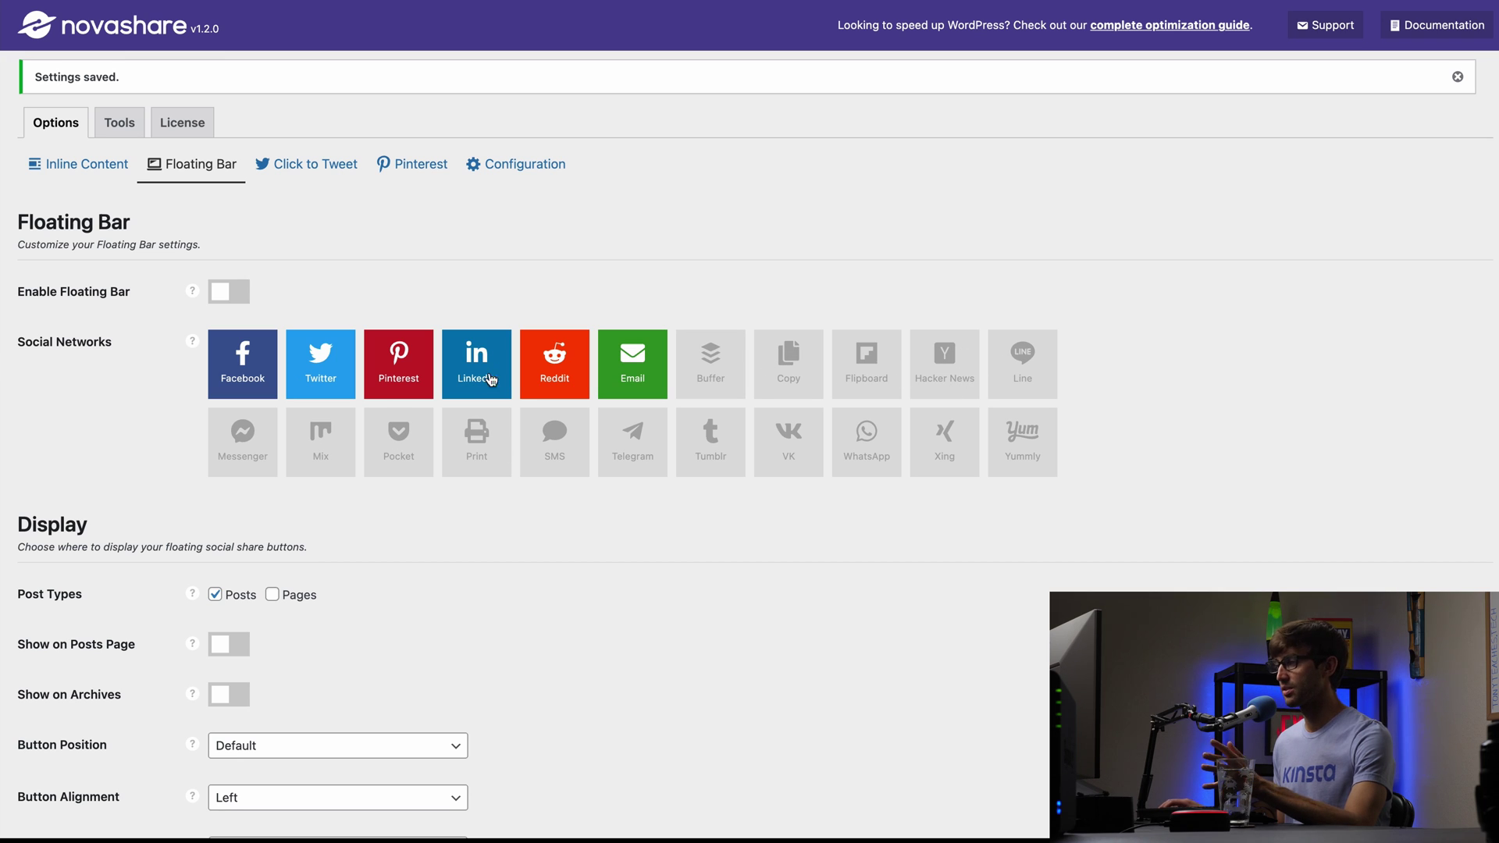
Enable the floating bar and turn off its per-network share counts
{"action": "left_click", "coordinate": [229, 294]}
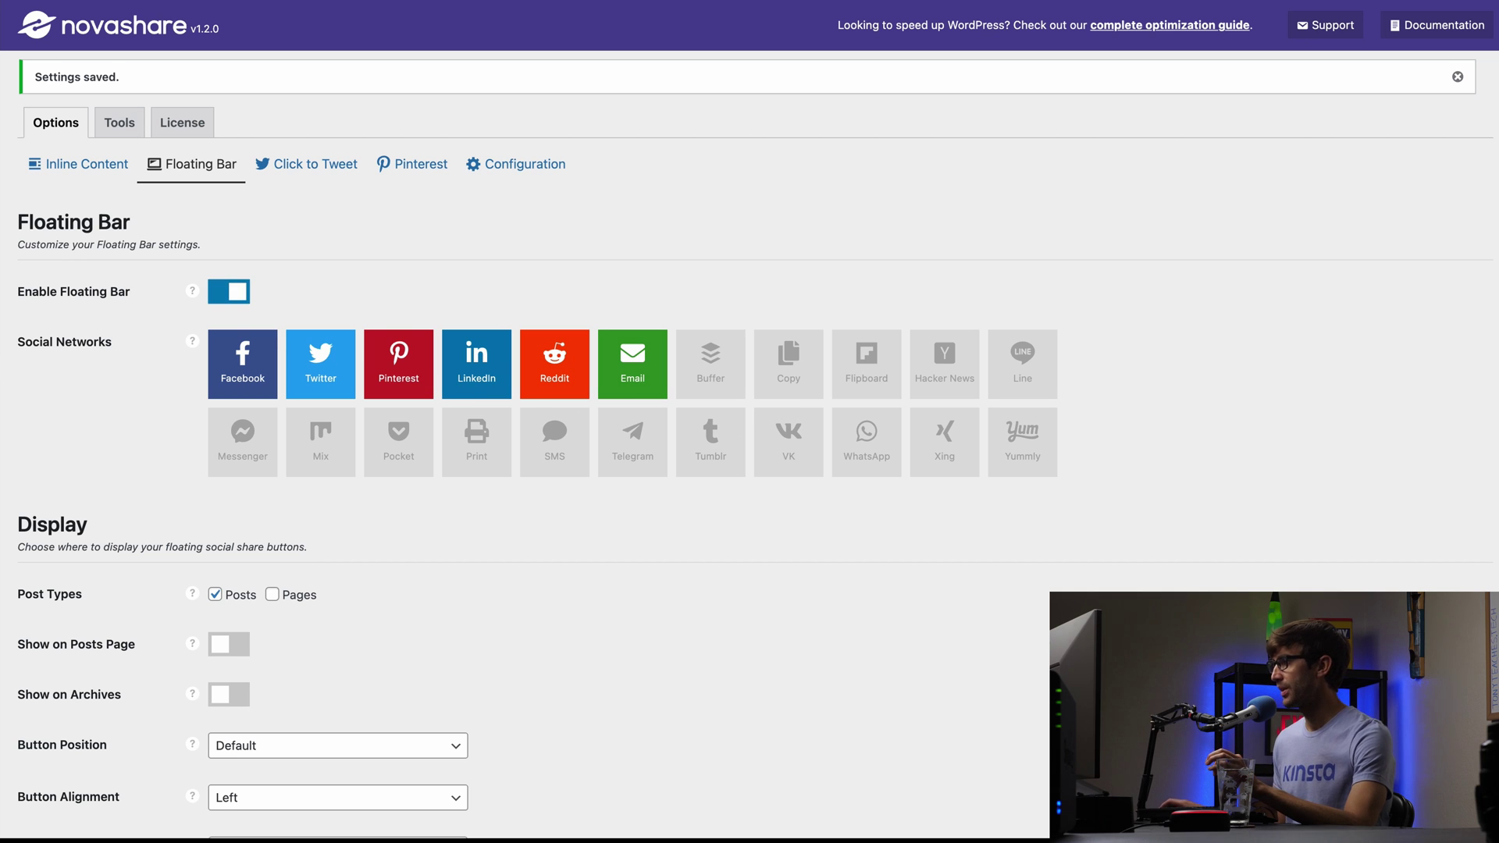
{"action": "scroll", "coordinate": [325, 321], "scroll_direction": "down", "scroll_amount": 3}
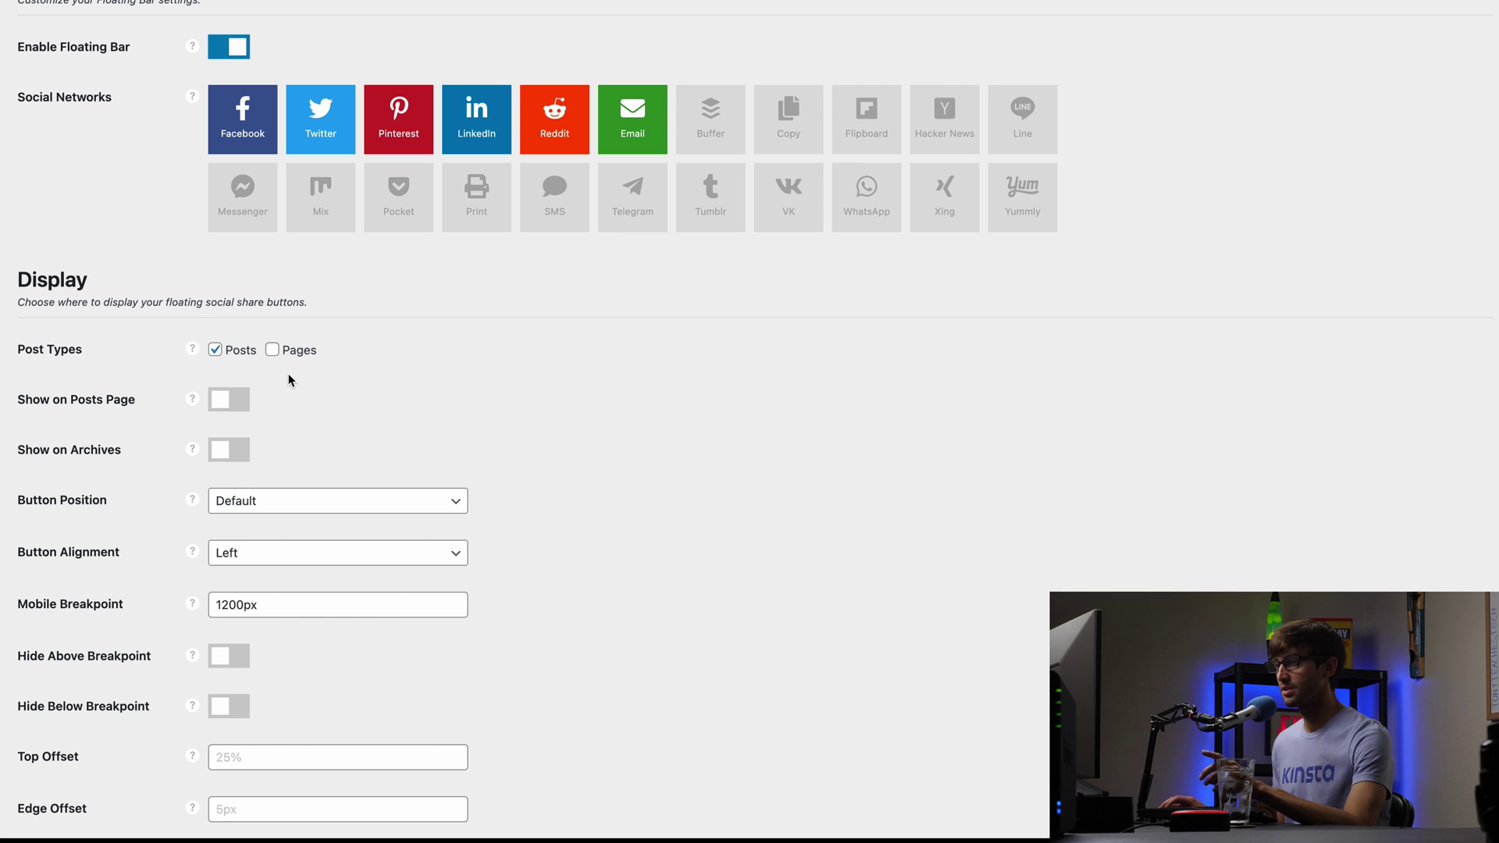
{"action": "scroll", "coordinate": [348, 367], "scroll_direction": "down", "scroll_amount": 1}
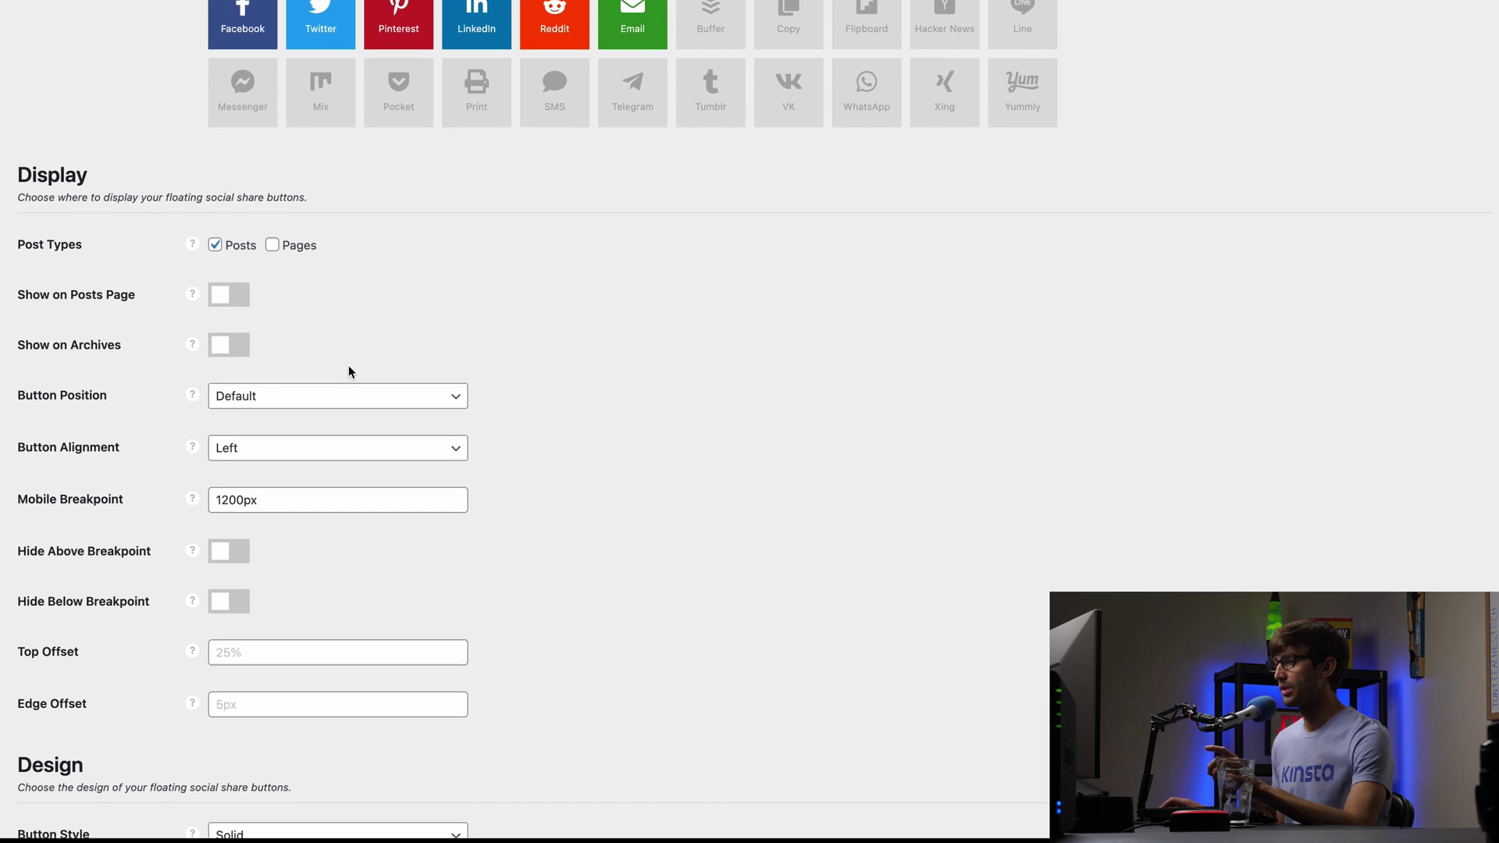
{"action": "scroll", "coordinate": [349, 370], "scroll_direction": "down", "scroll_amount": 1}
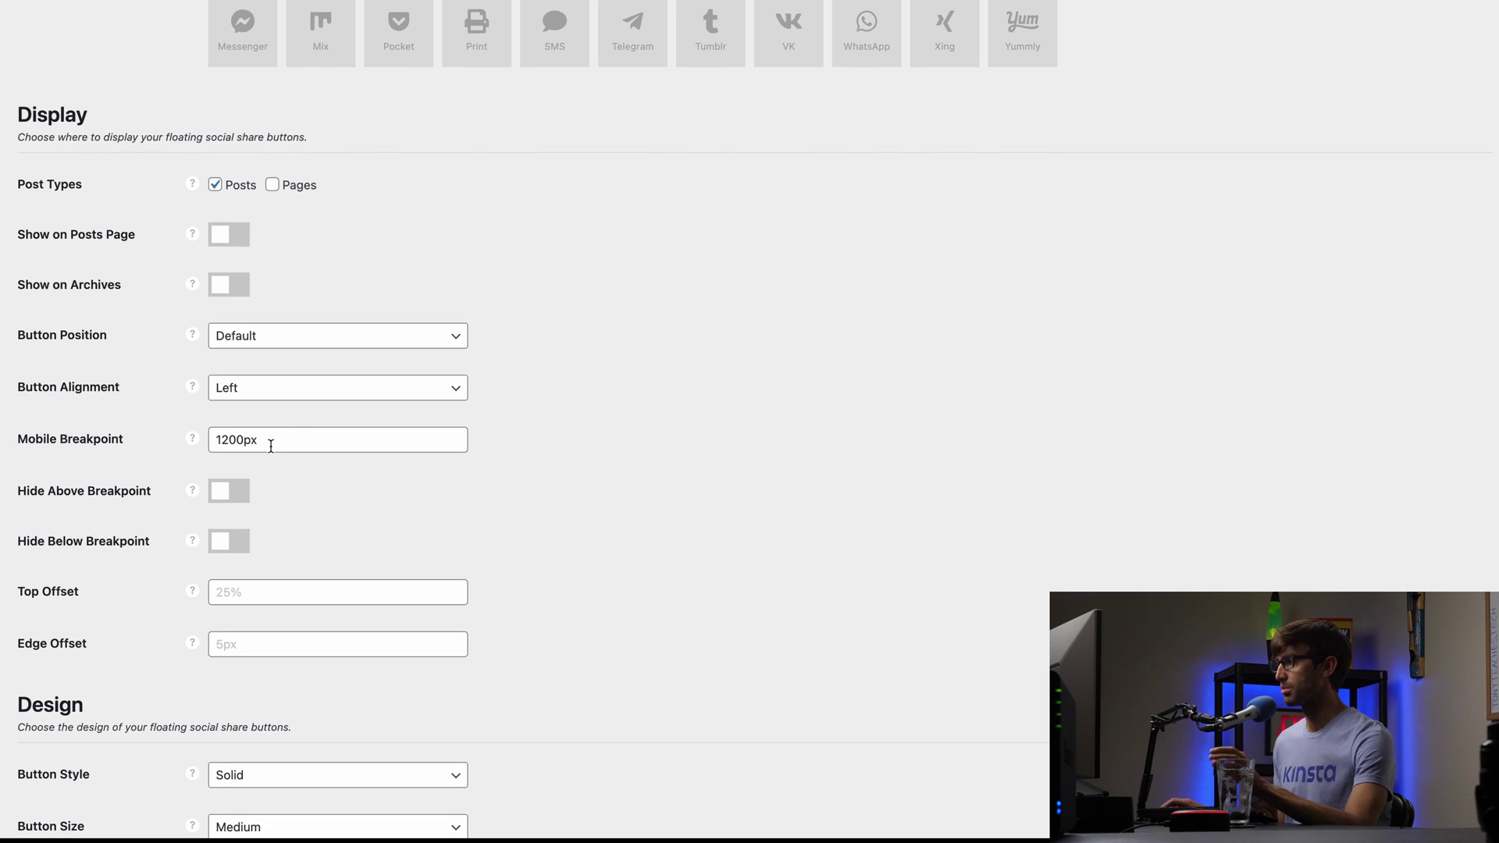
{"action": "scroll", "coordinate": [273, 449], "scroll_direction": "down", "scroll_amount": 5}
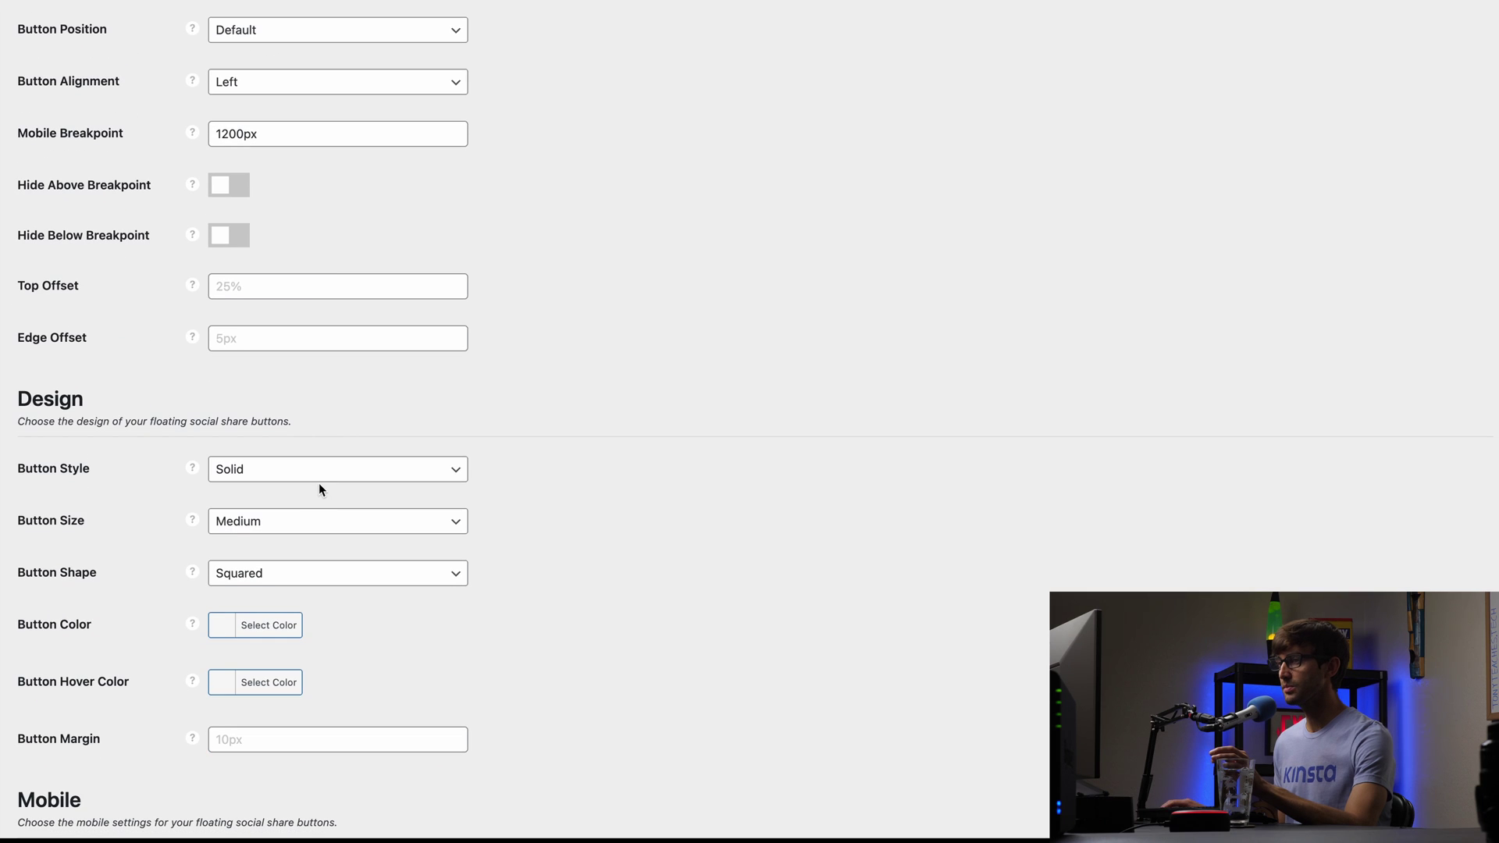
{"action": "scroll", "coordinate": [317, 480], "scroll_direction": "down", "scroll_amount": 3}
{"action": "scroll", "coordinate": [318, 479], "scroll_direction": "down", "scroll_amount": 1}
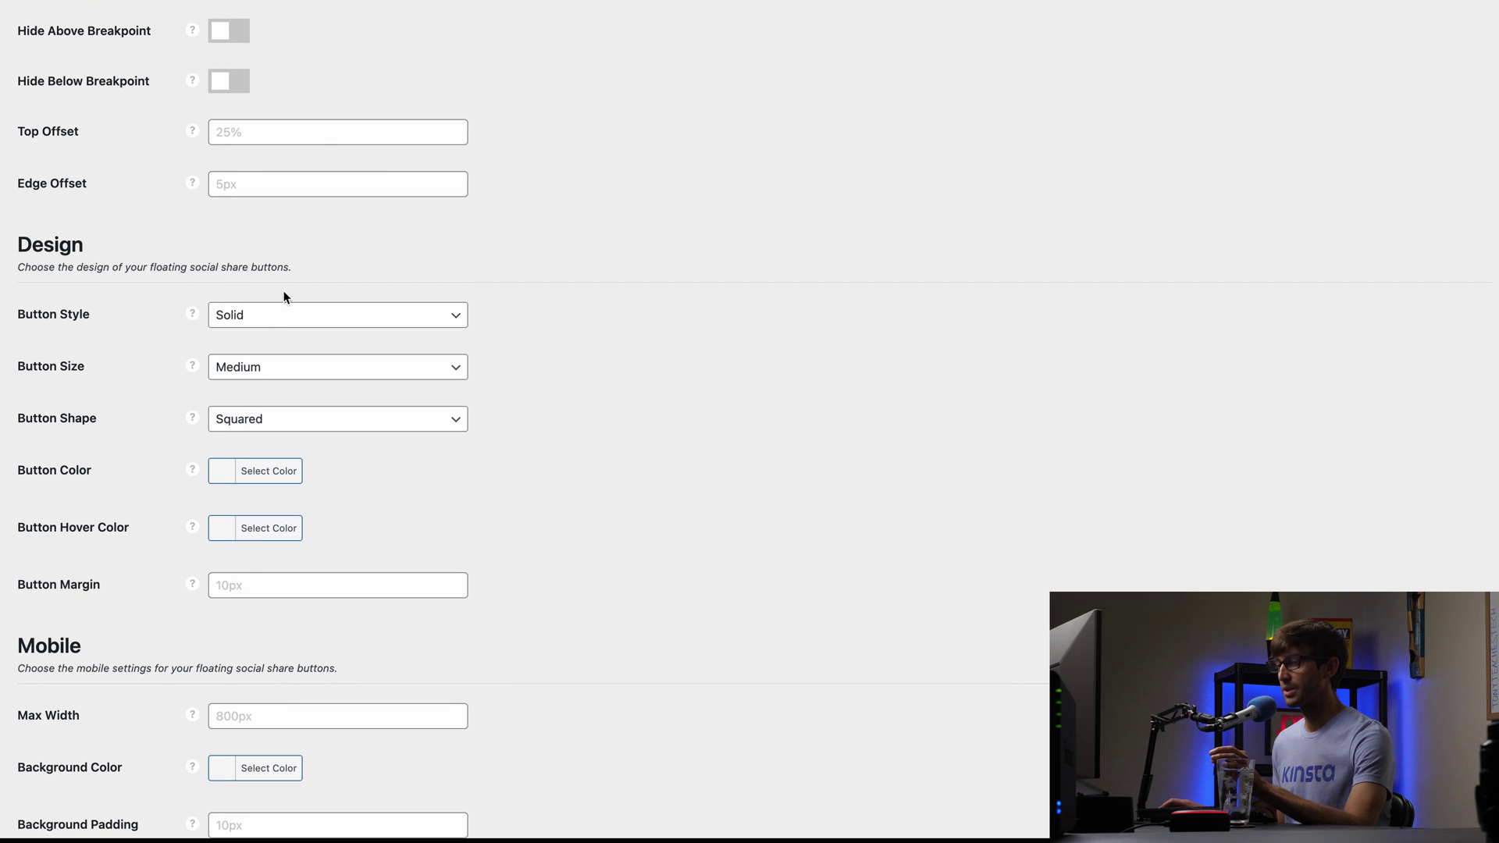
{"action": "scroll", "coordinate": [275, 374], "scroll_direction": "down", "scroll_amount": 3}
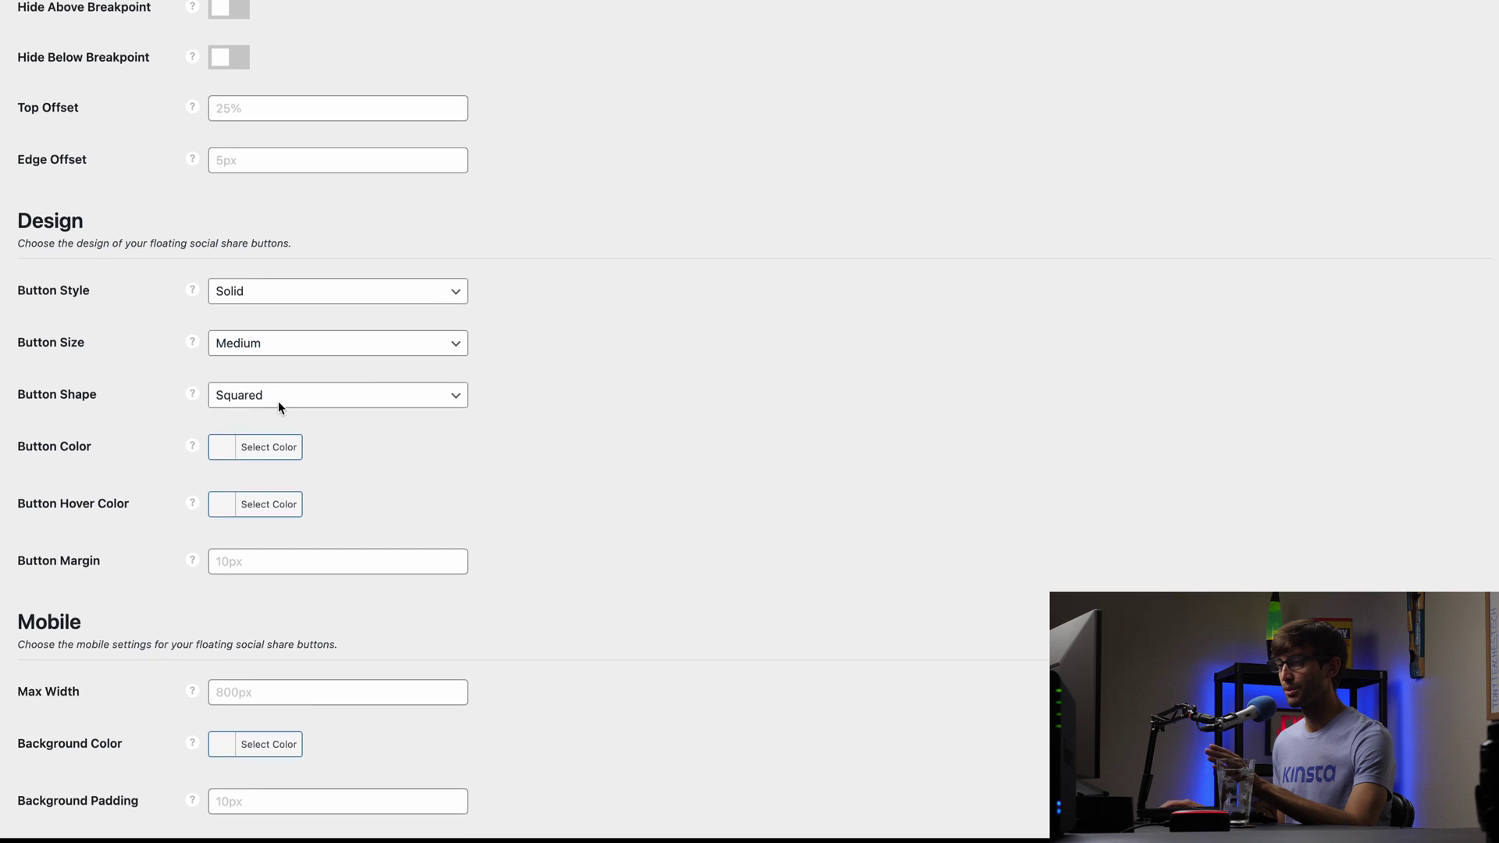
{"action": "scroll", "coordinate": [280, 409], "scroll_direction": "down", "scroll_amount": 1}
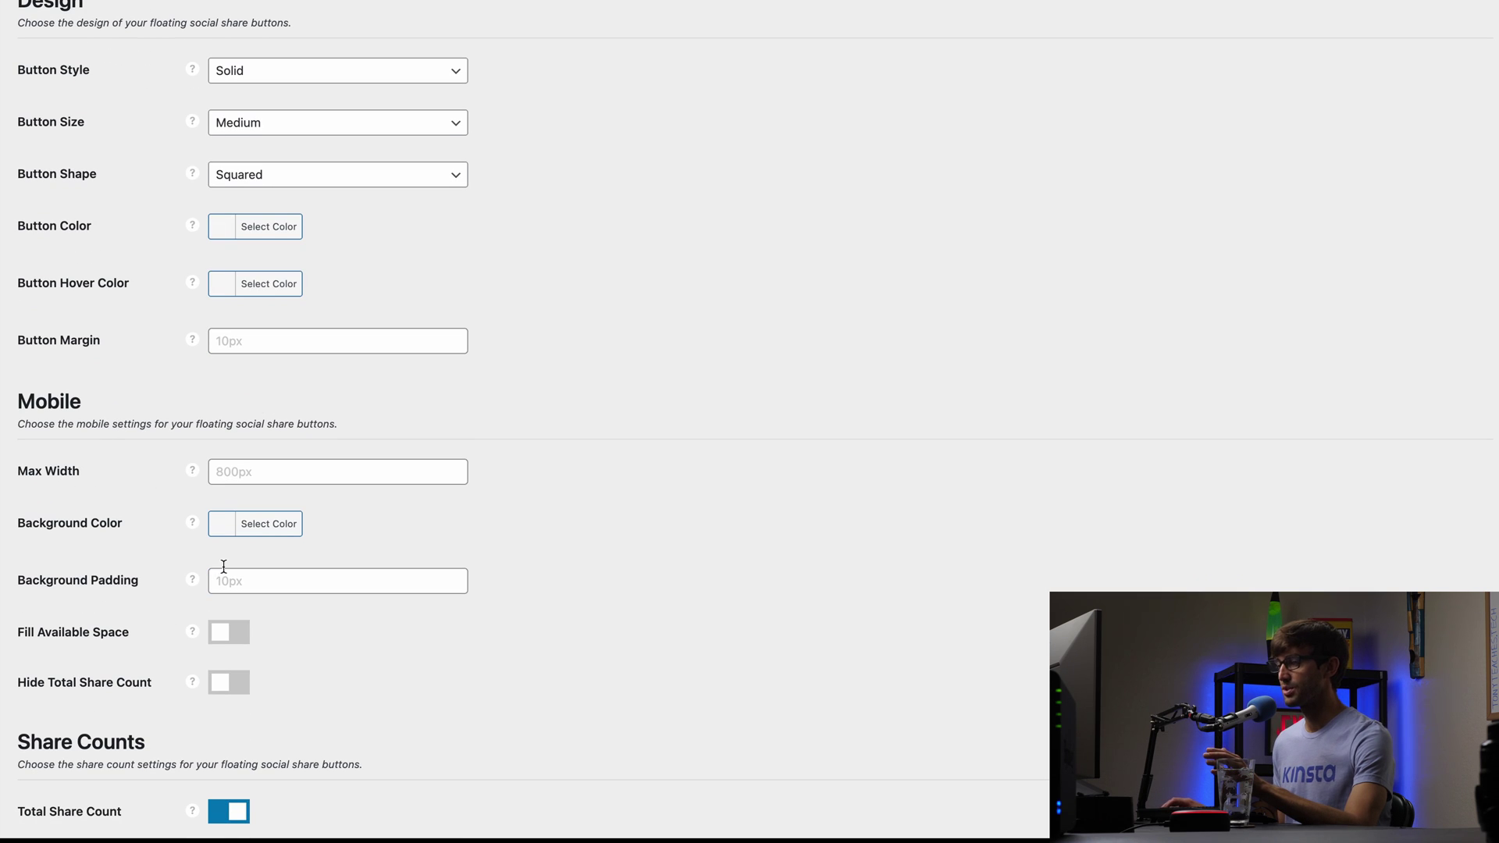
{"action": "scroll", "coordinate": [270, 537], "scroll_direction": "down", "scroll_amount": 3}
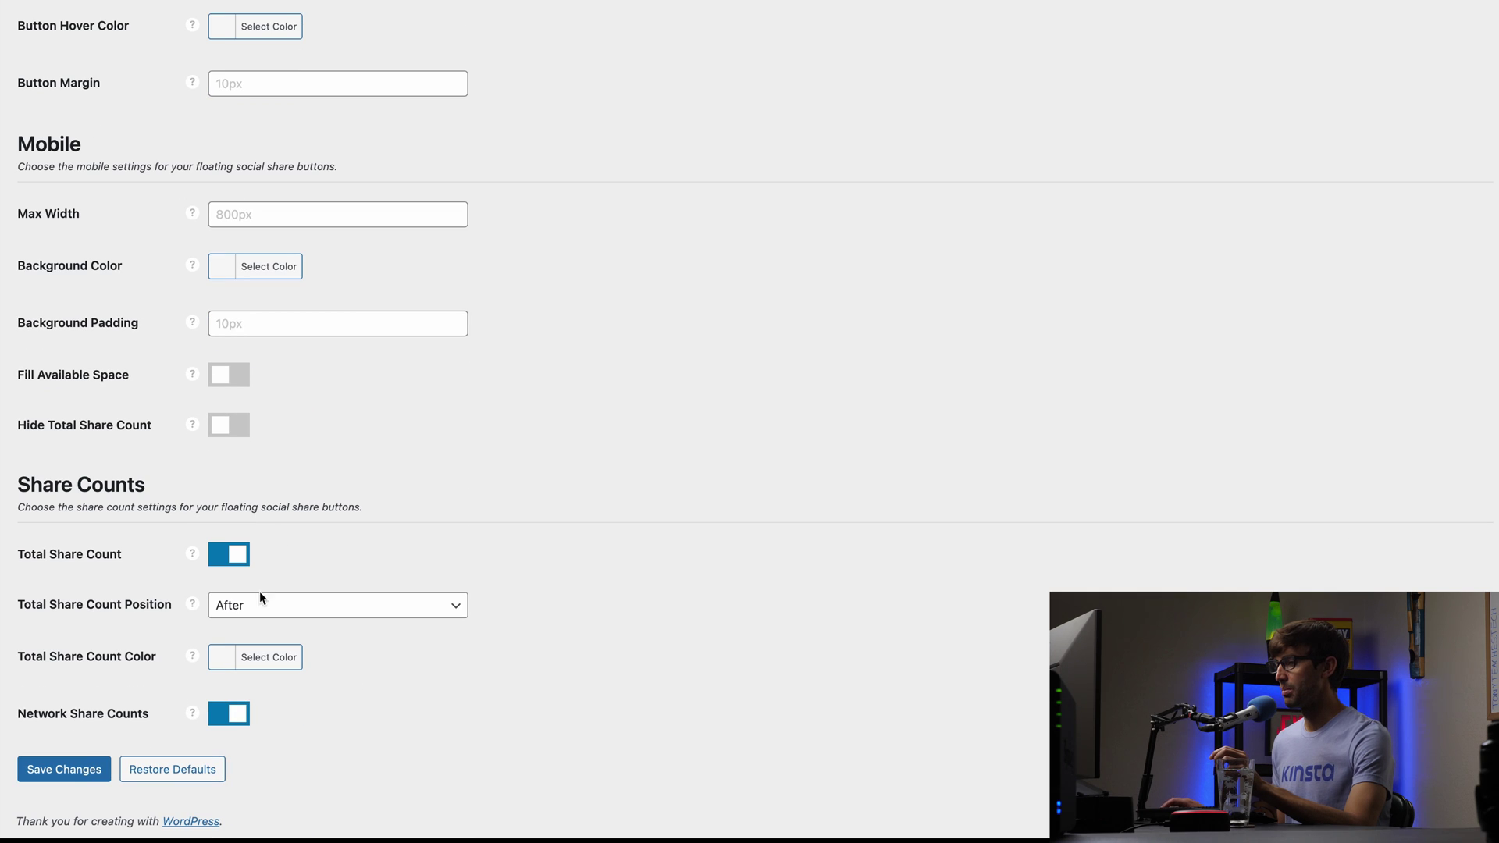
{"action": "left_click", "coordinate": [229, 713]}
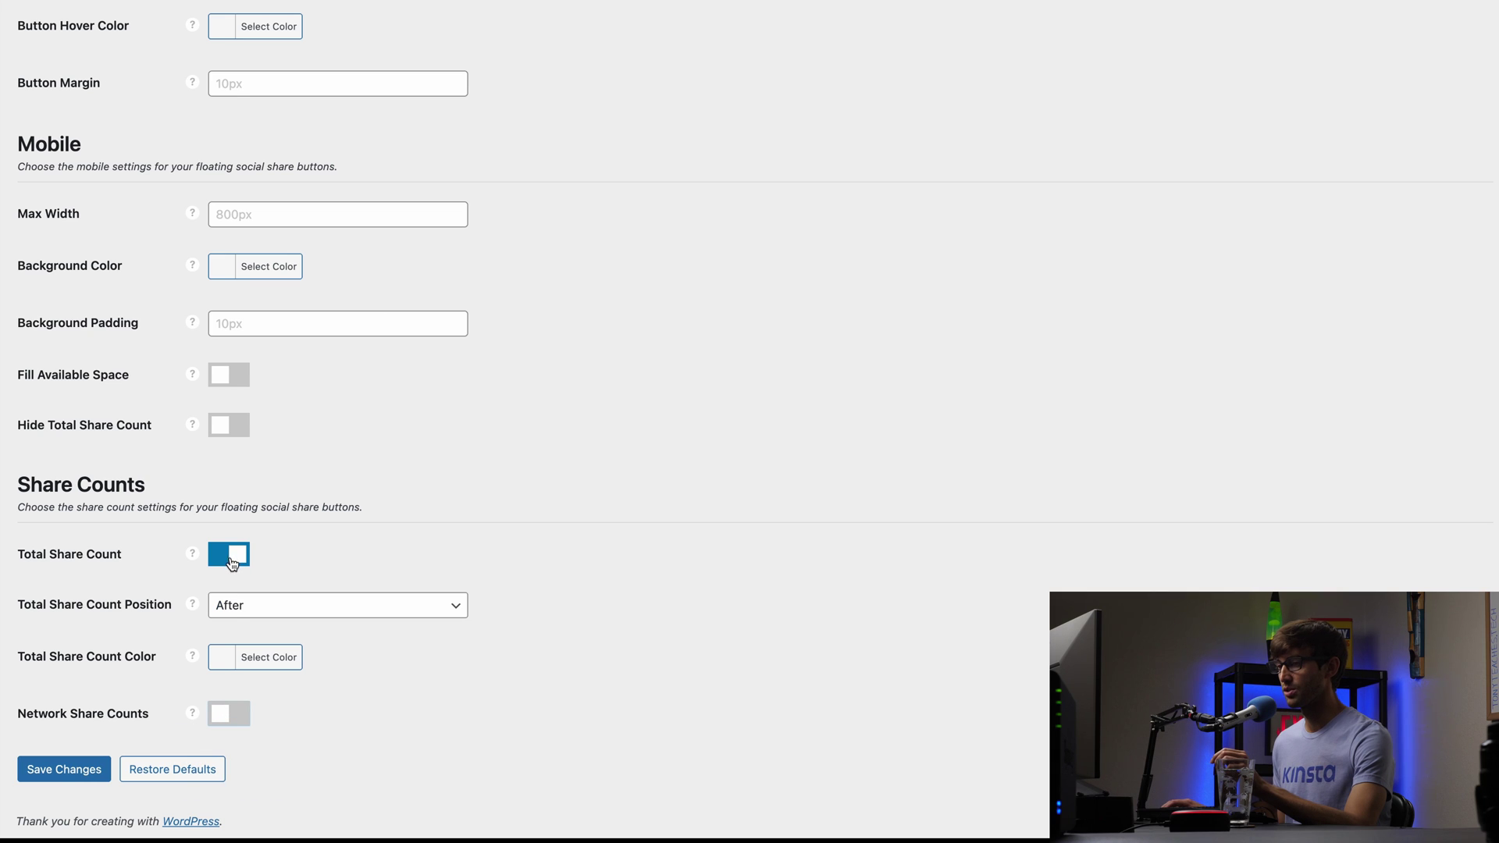
Save the floating bar settings and preview the floating bar on the Django article
{"action": "left_click", "coordinate": [62, 780]}
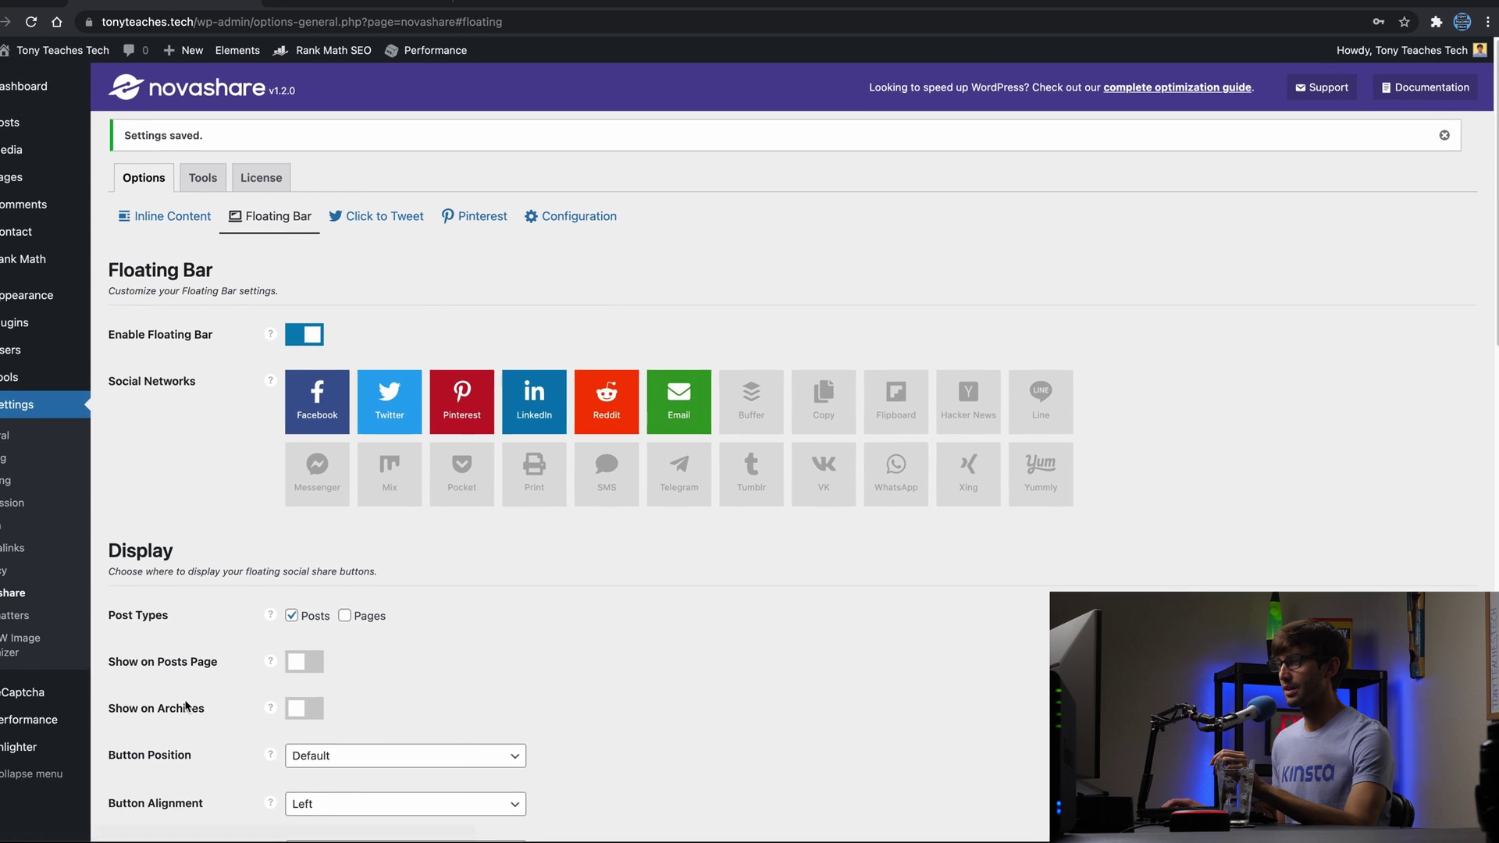
{"action": "left_click", "coordinate": [382, 19]}
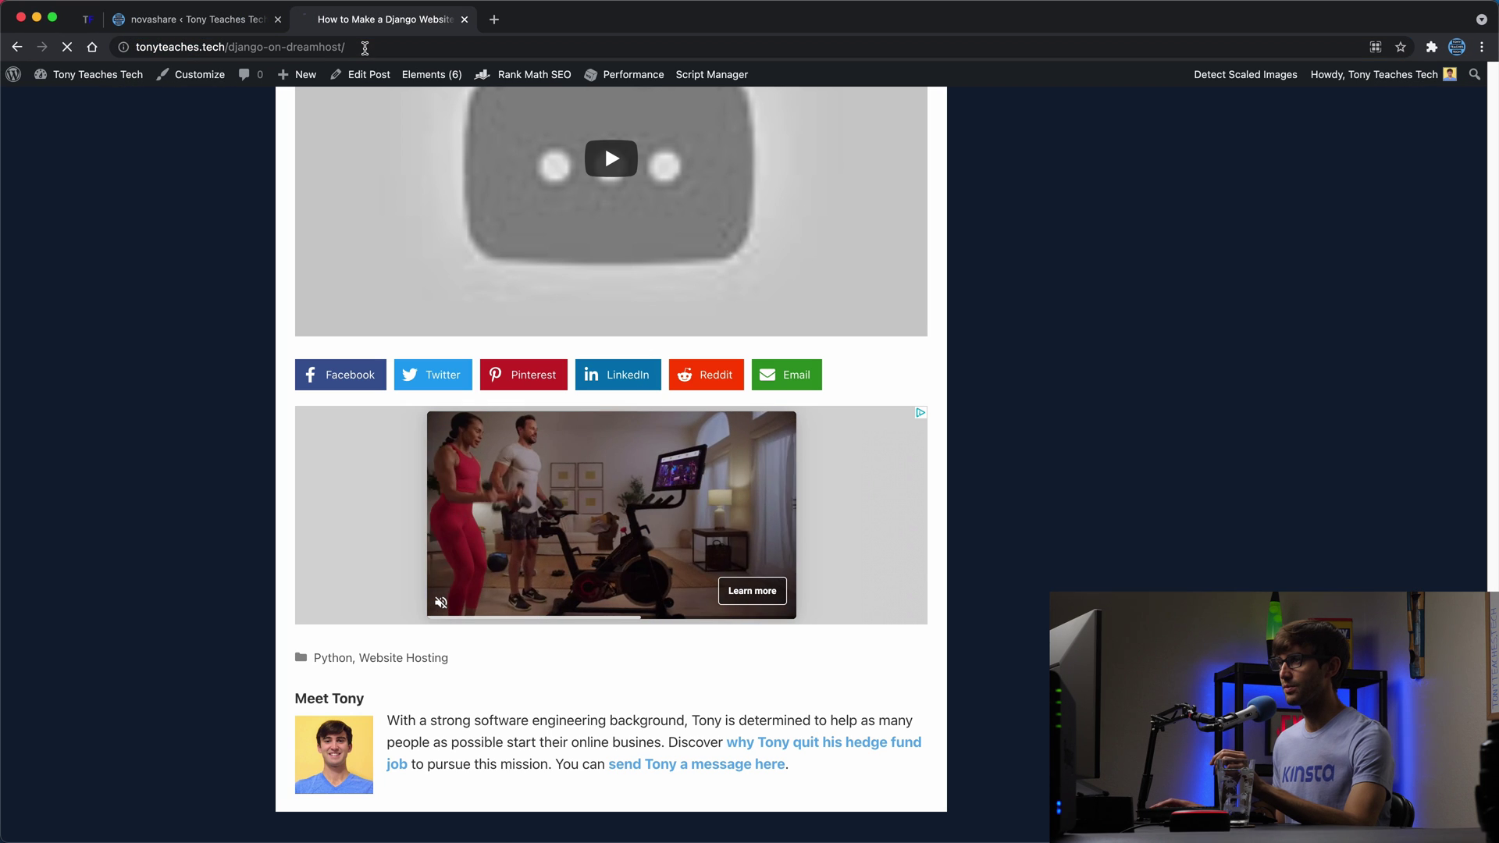
{"action": "scroll", "coordinate": [414, 241], "scroll_direction": "up", "scroll_amount": 15}
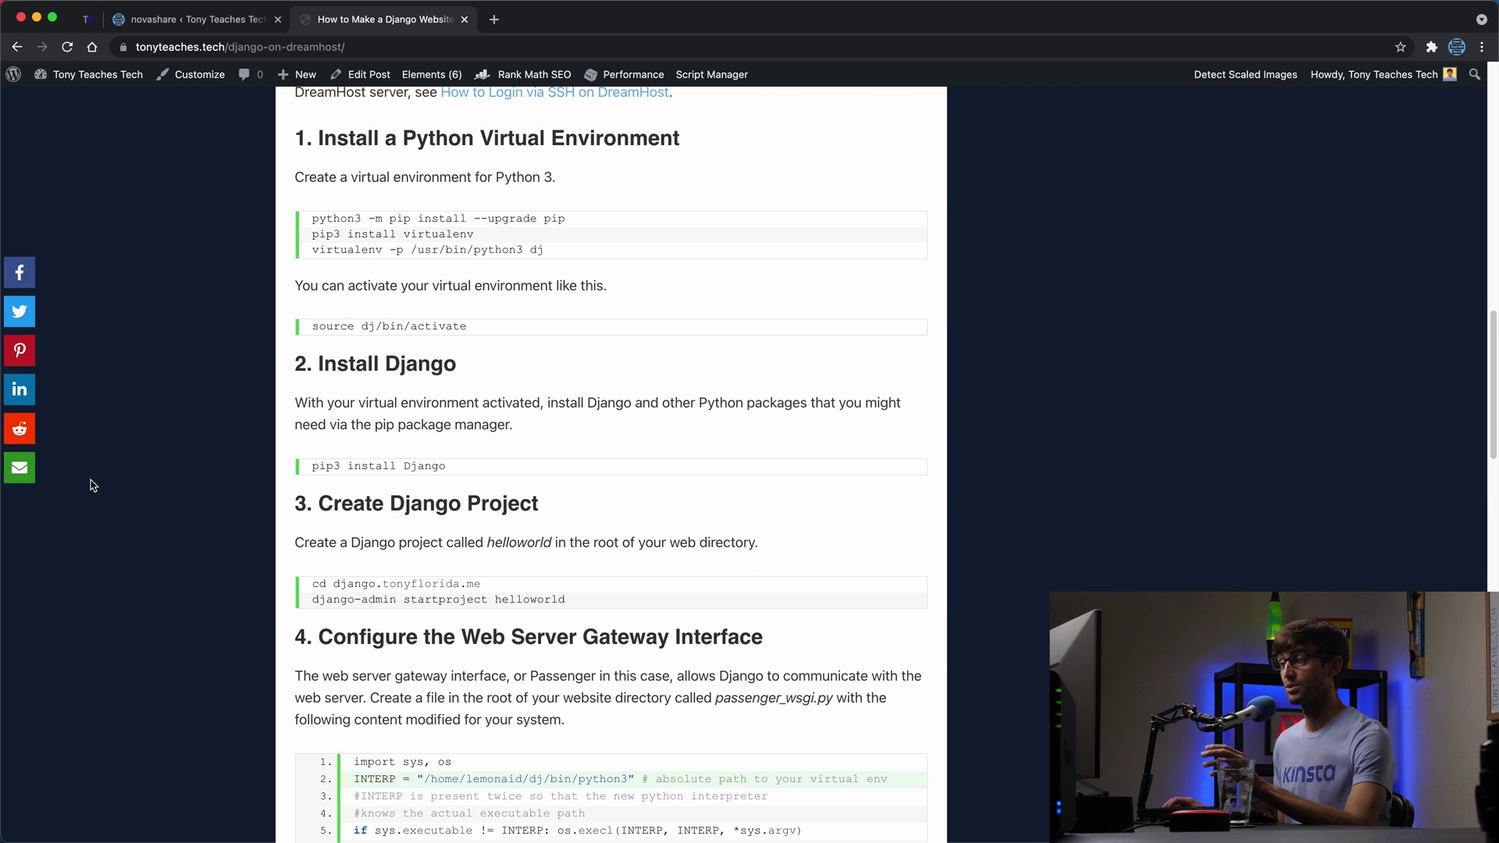
{"action": "scroll", "coordinate": [107, 471], "scroll_direction": "down", "scroll_amount": 6}
{"action": "scroll", "coordinate": [107, 470], "scroll_direction": "up", "scroll_amount": 20}
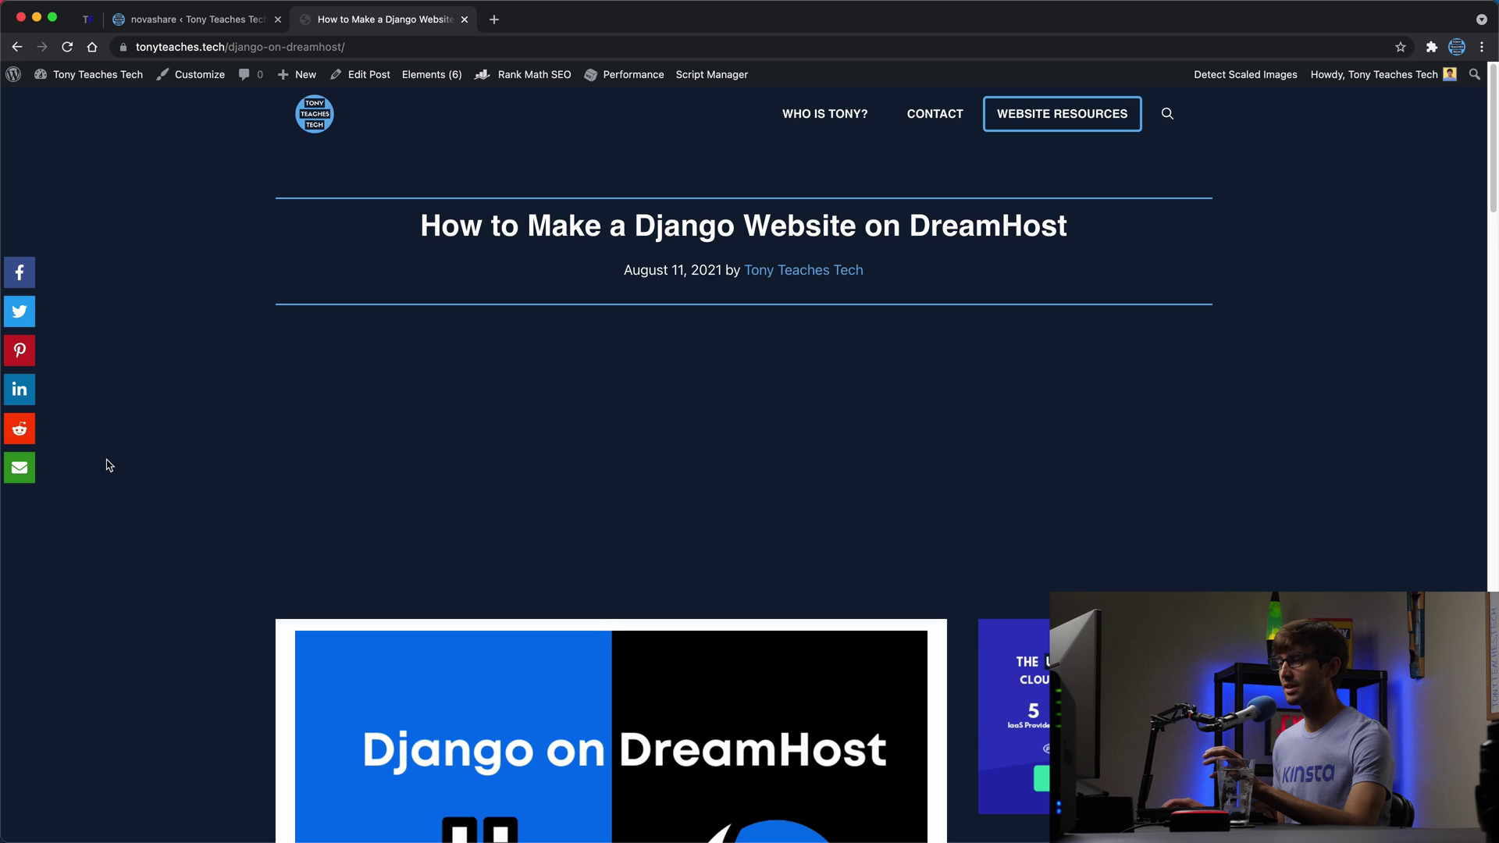
{"action": "scroll", "coordinate": [140, 408], "scroll_direction": "down", "scroll_amount": 20}
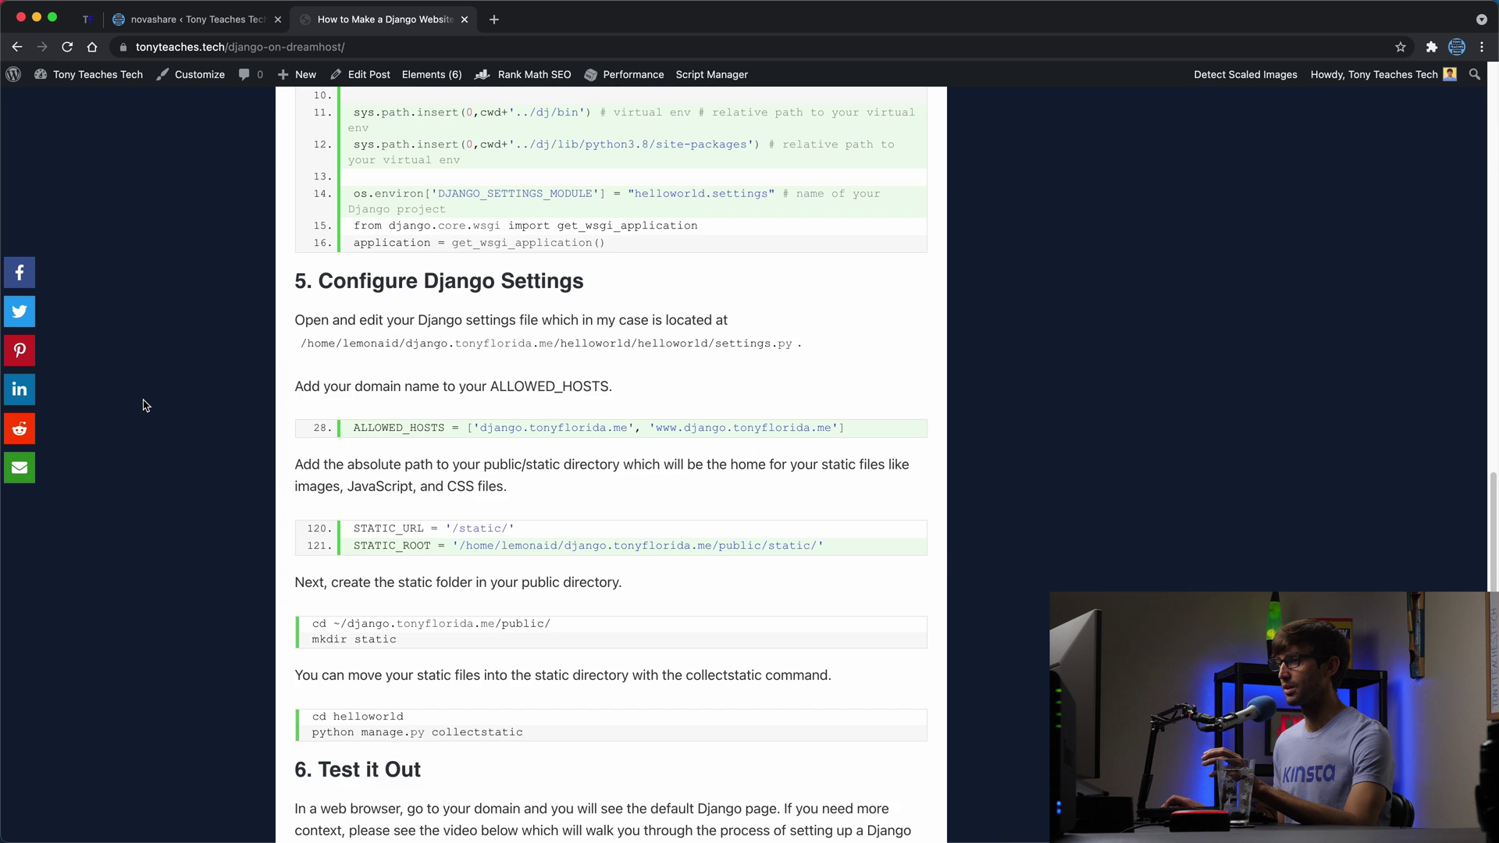
{"action": "scroll", "coordinate": [143, 405], "scroll_direction": "down", "scroll_amount": 2}
{"action": "scroll", "coordinate": [144, 404], "scroll_direction": "up", "scroll_amount": 8}
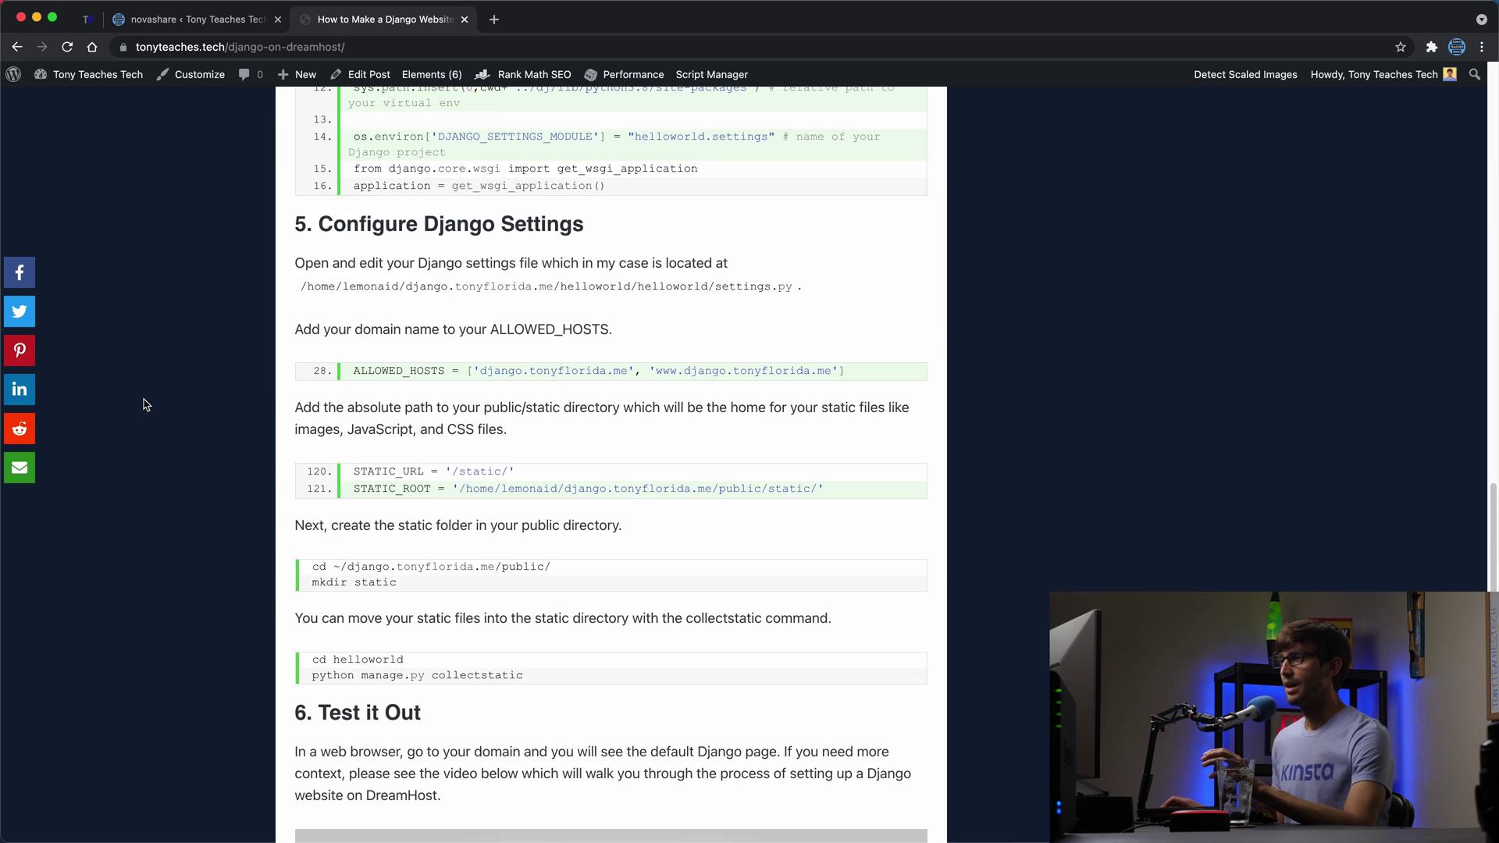
{"action": "scroll", "coordinate": [144, 398], "scroll_direction": "down", "scroll_amount": 12}
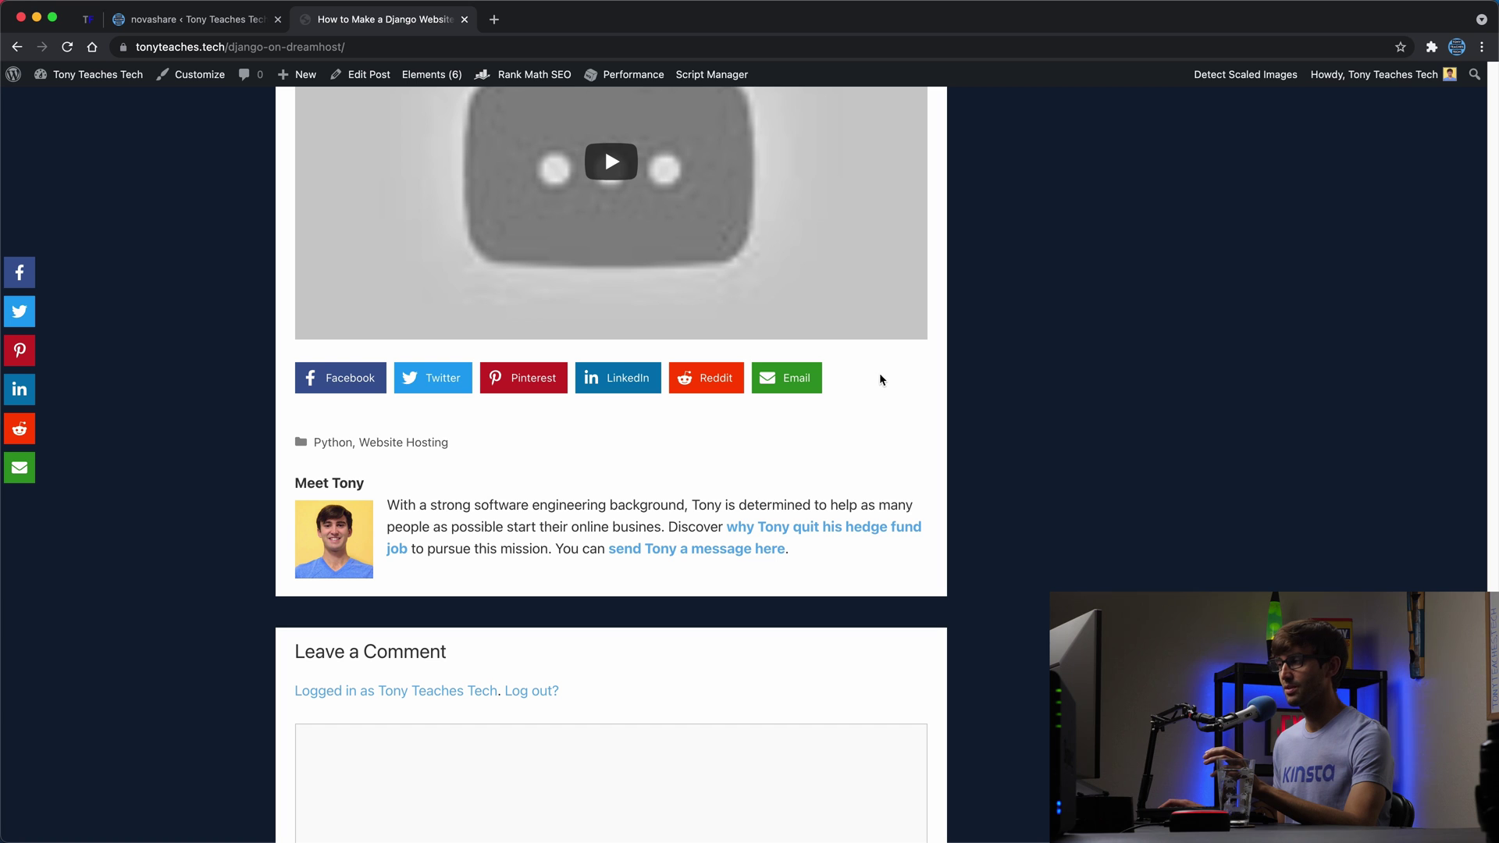
Clear the share-count selection on the cargo-van post, then return to the Django article
{"action": "left_click", "coordinate": [87, 19]}
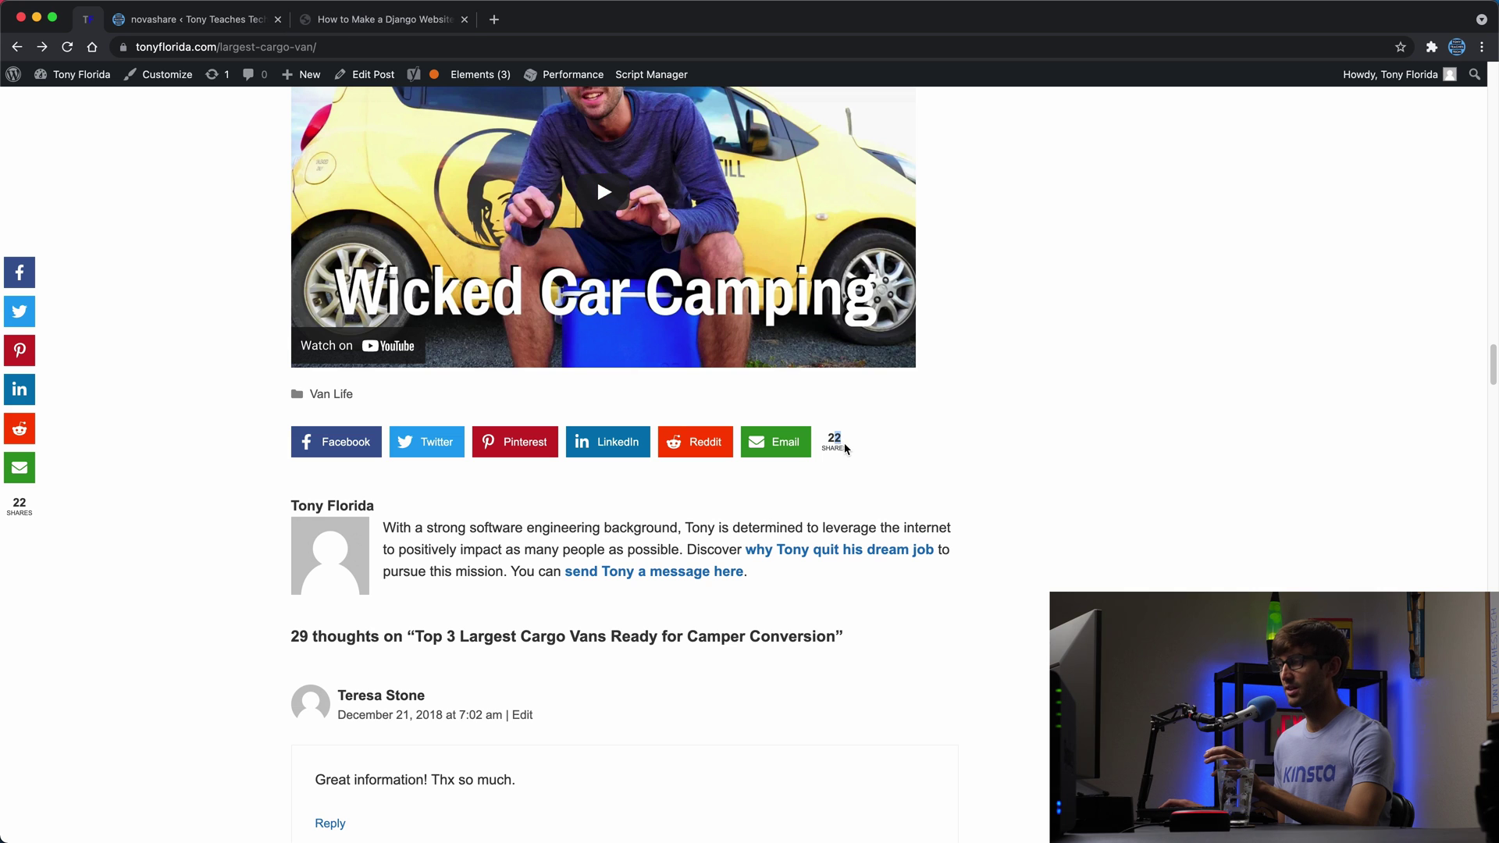
{"action": "left_click", "coordinate": [43, 530]}
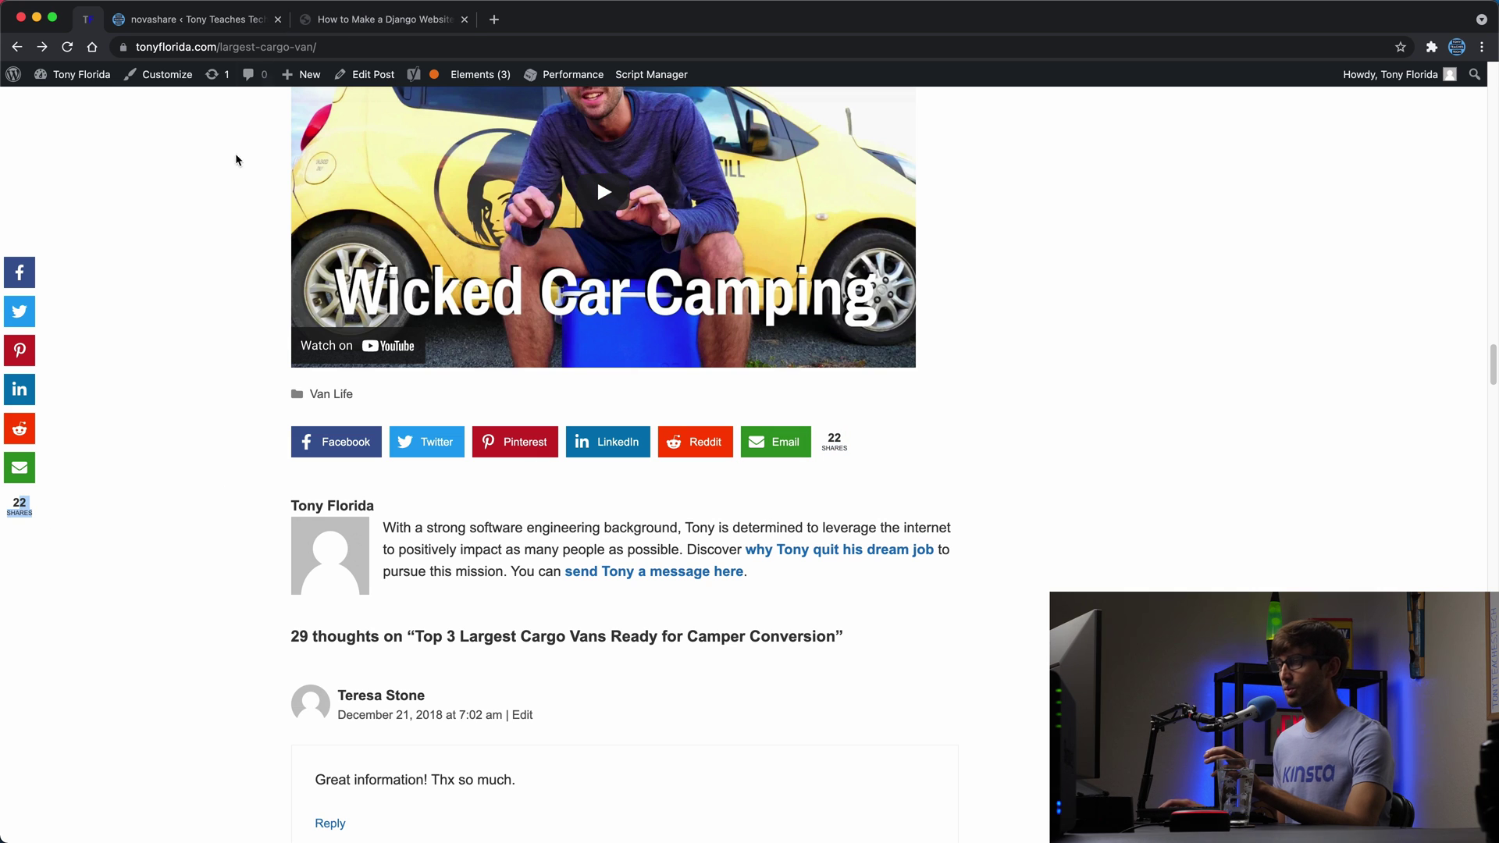
{"action": "left_click", "coordinate": [347, 17]}
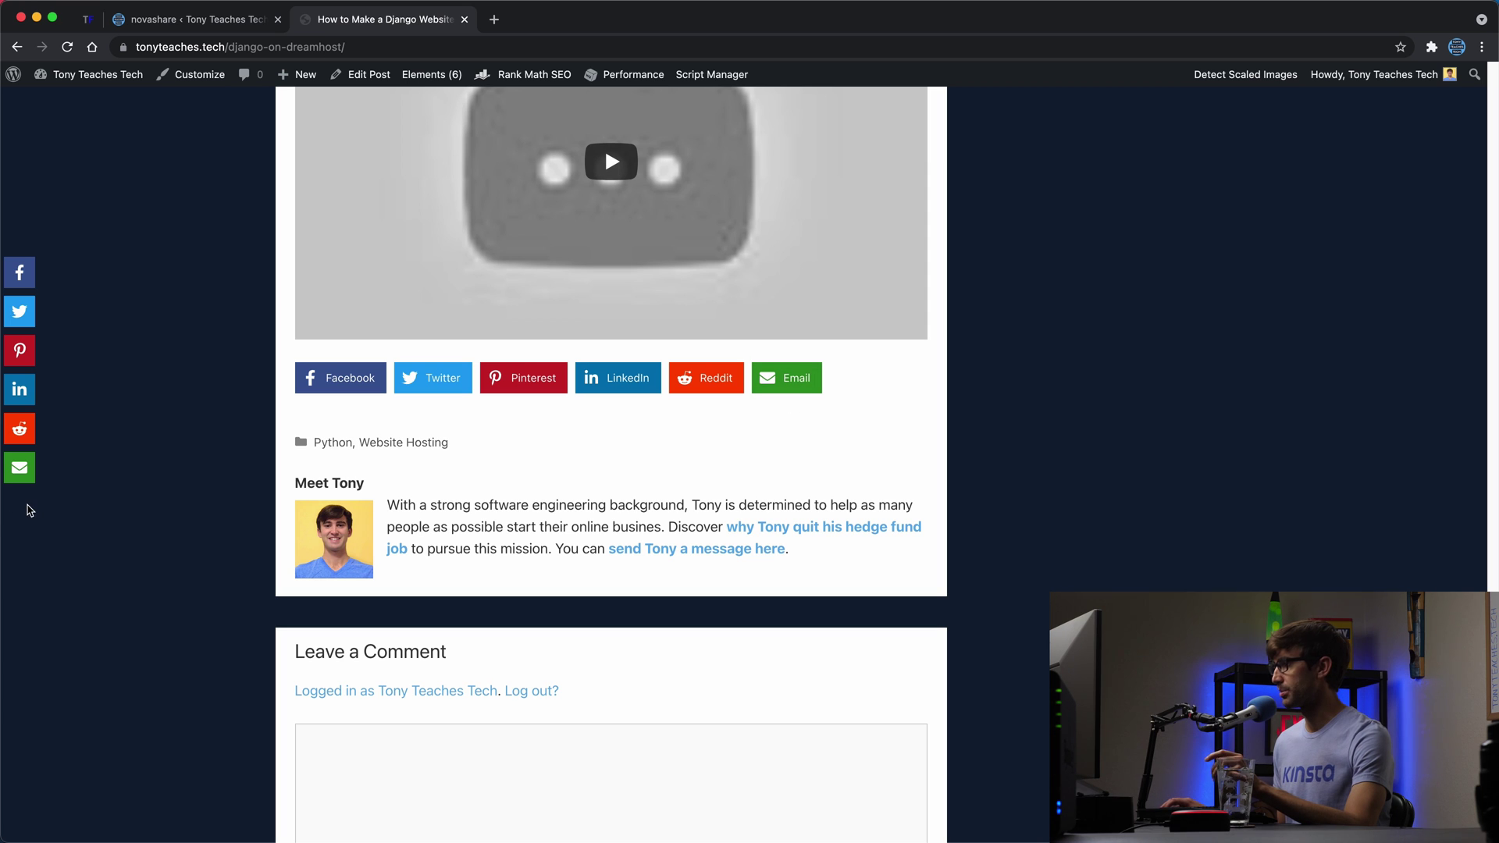
{"action": "scroll", "coordinate": [244, 427], "scroll_direction": "up", "scroll_amount": 10}
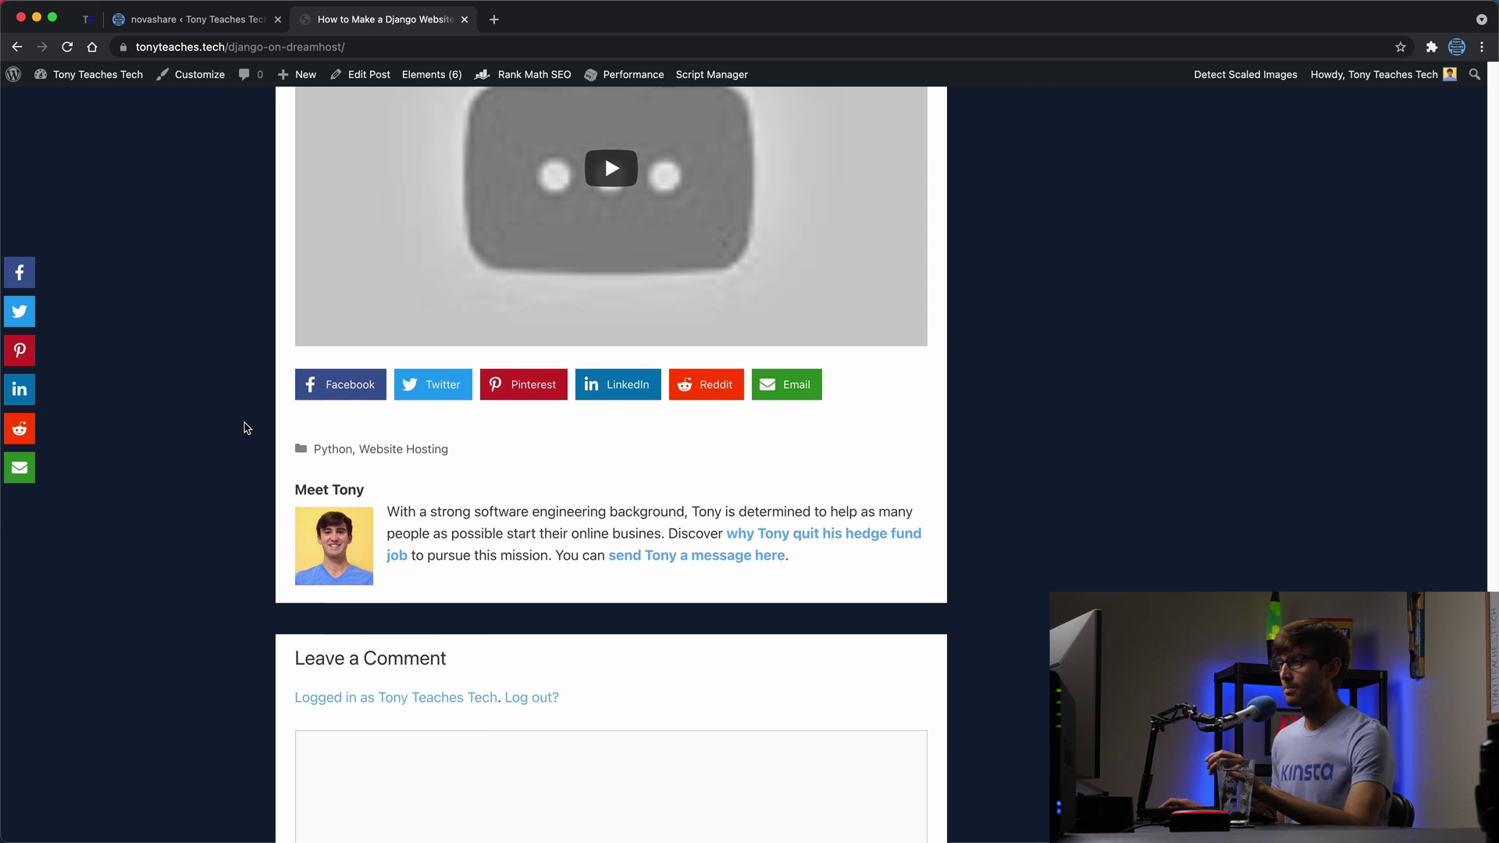
{"action": "scroll", "coordinate": [246, 428], "scroll_direction": "up", "scroll_amount": 10}
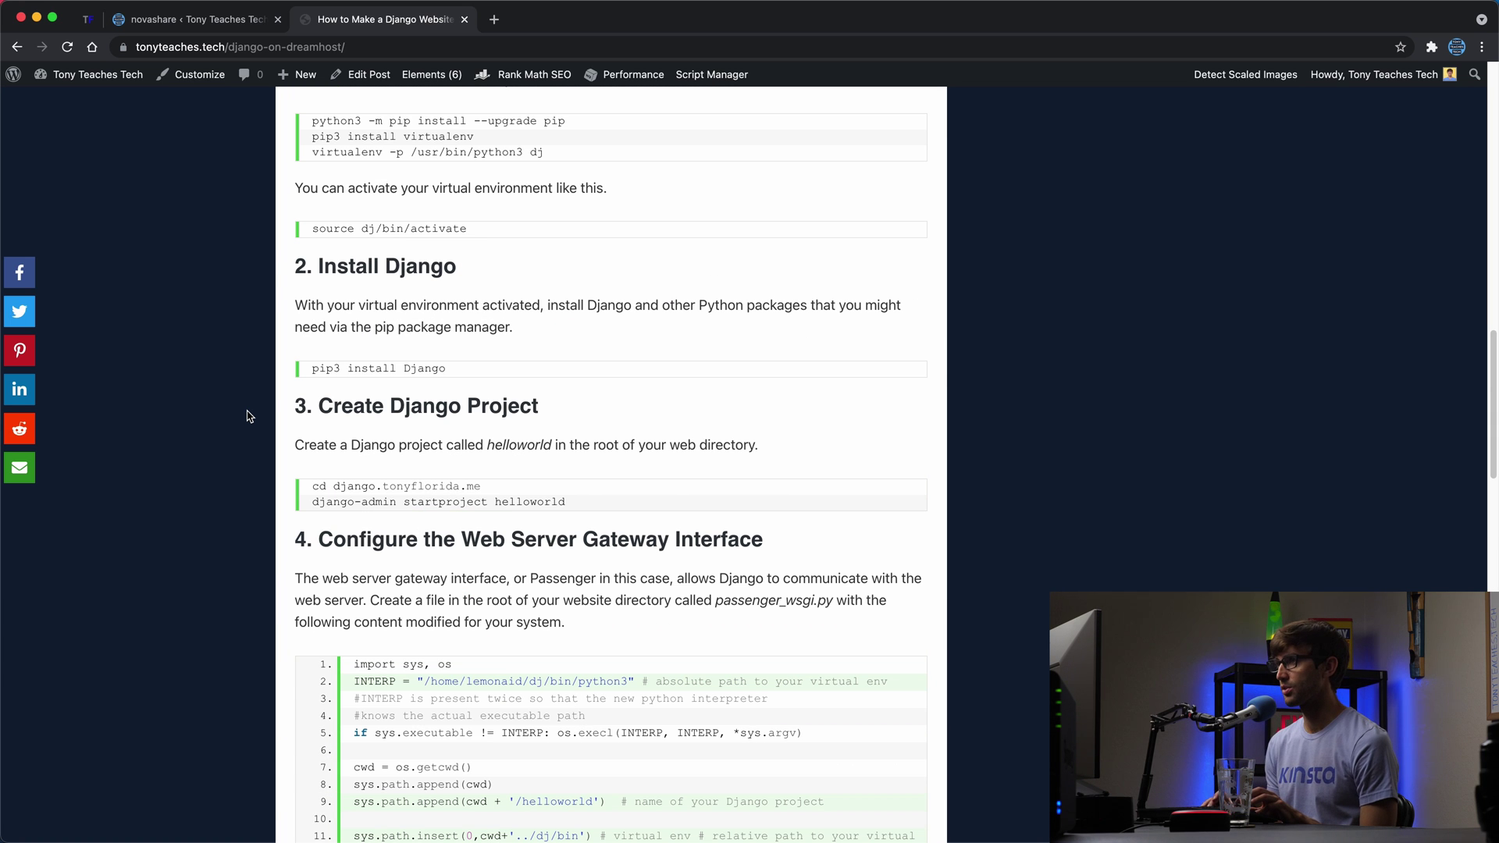
Preview the Django article in responsive device mode narrowed to about 1180 px
{"action": "key", "text": "super+alt+i"}
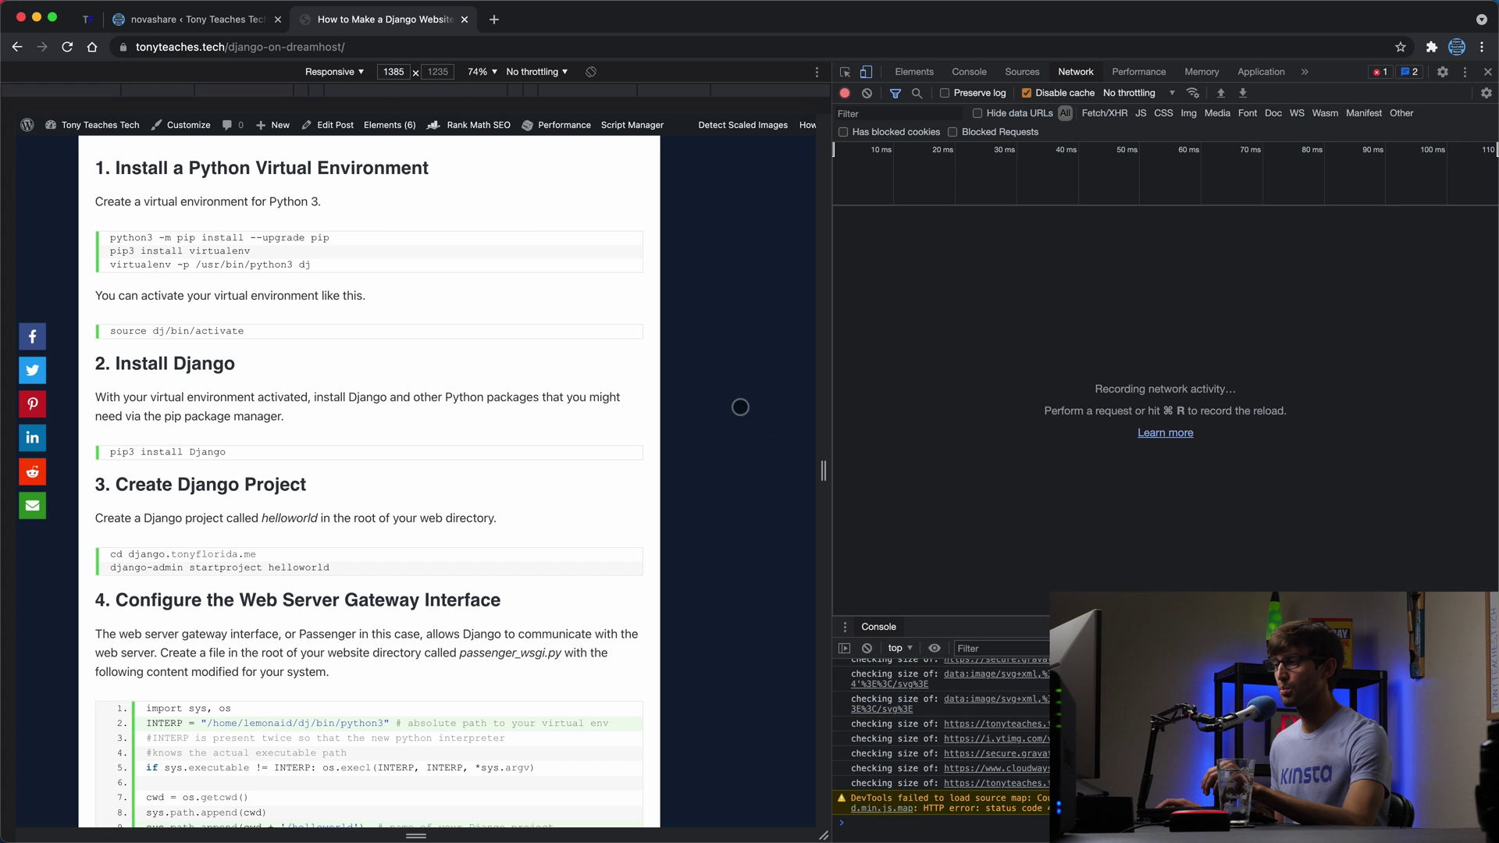
{"action": "left_click_drag", "start_coordinate": [815, 460], "coordinate": [765, 465]}
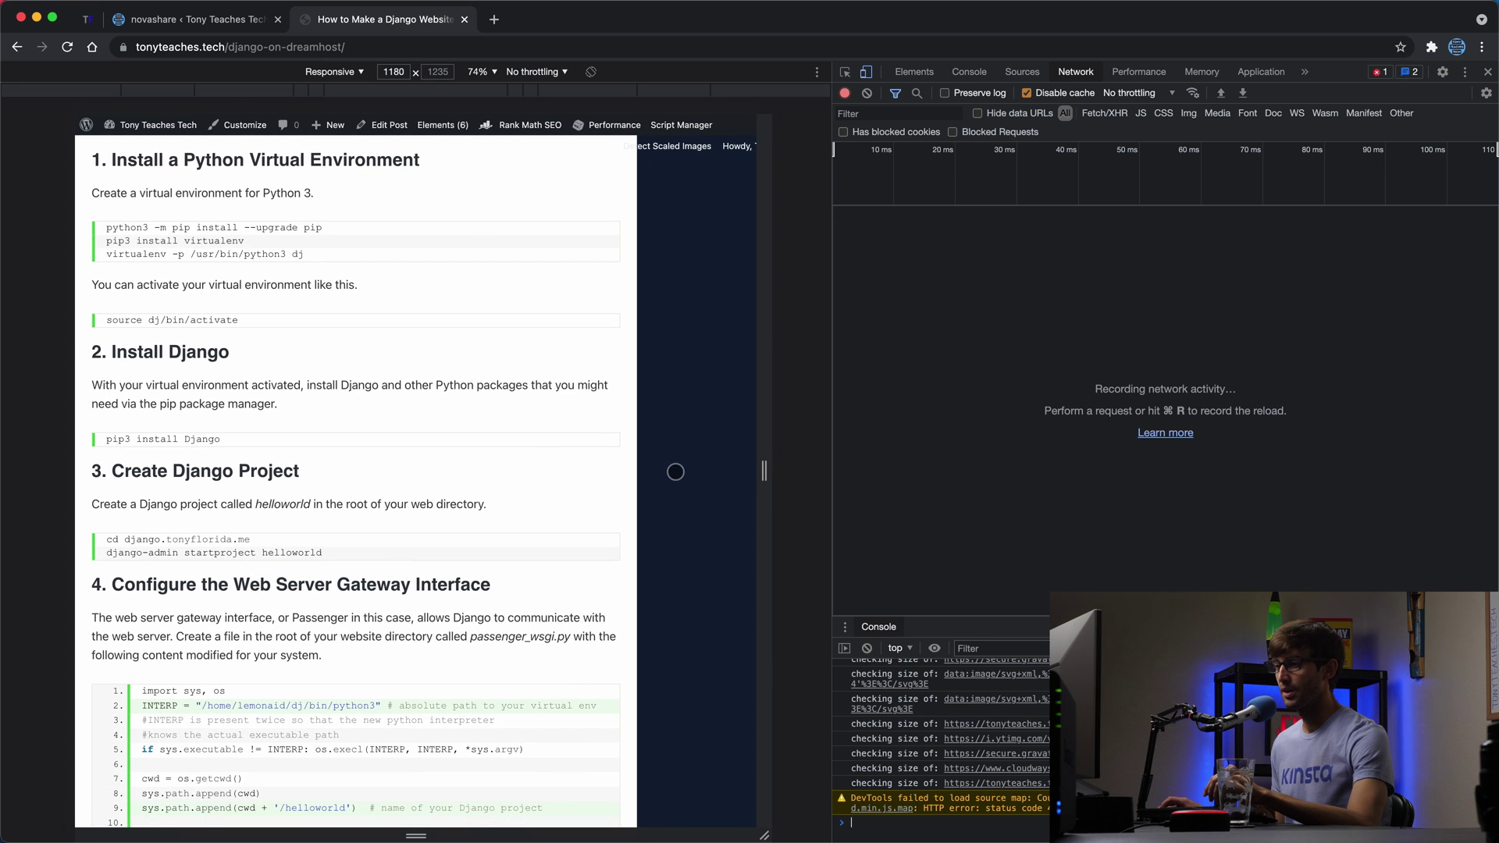
{"action": "scroll", "coordinate": [664, 454], "scroll_direction": "down", "scroll_amount": 2}
{"action": "scroll", "coordinate": [575, 710], "scroll_direction": "down", "scroll_amount": 7}
{"action": "scroll", "coordinate": [581, 712], "scroll_direction": "up", "scroll_amount": 6}
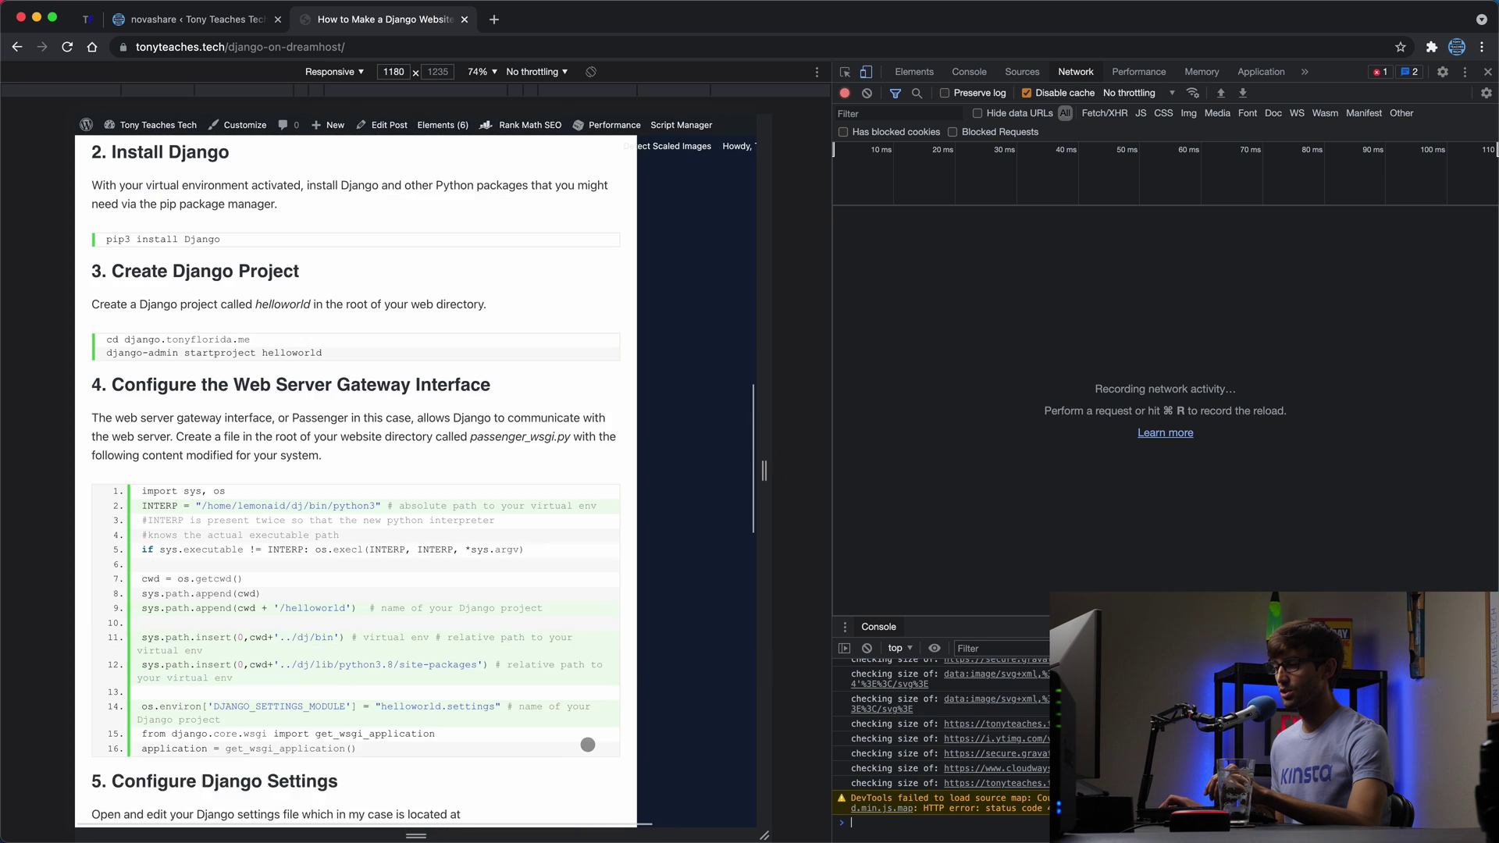
{"action": "scroll", "coordinate": [593, 729], "scroll_direction": "down", "scroll_amount": 1}
{"action": "scroll", "coordinate": [594, 729], "scroll_direction": "down", "scroll_amount": 5}
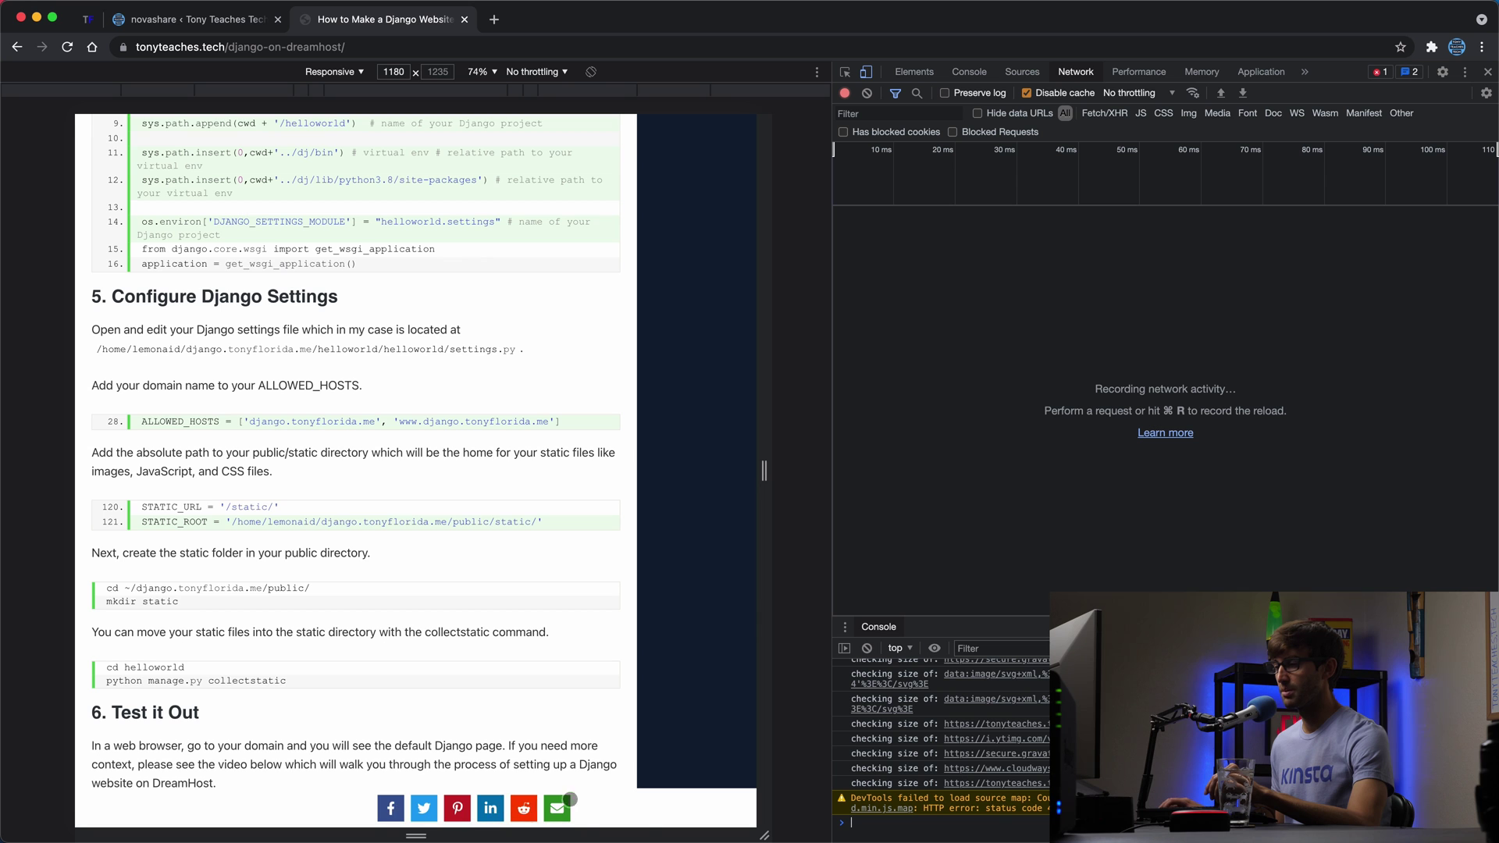
{"action": "scroll", "coordinate": [727, 577], "scroll_direction": "up", "scroll_amount": 2}
Widen the responsive preview to about 1275, then 1293, settling on 1290 px
{"action": "left_click_drag", "start_coordinate": [764, 471], "coordinate": [799, 487]}
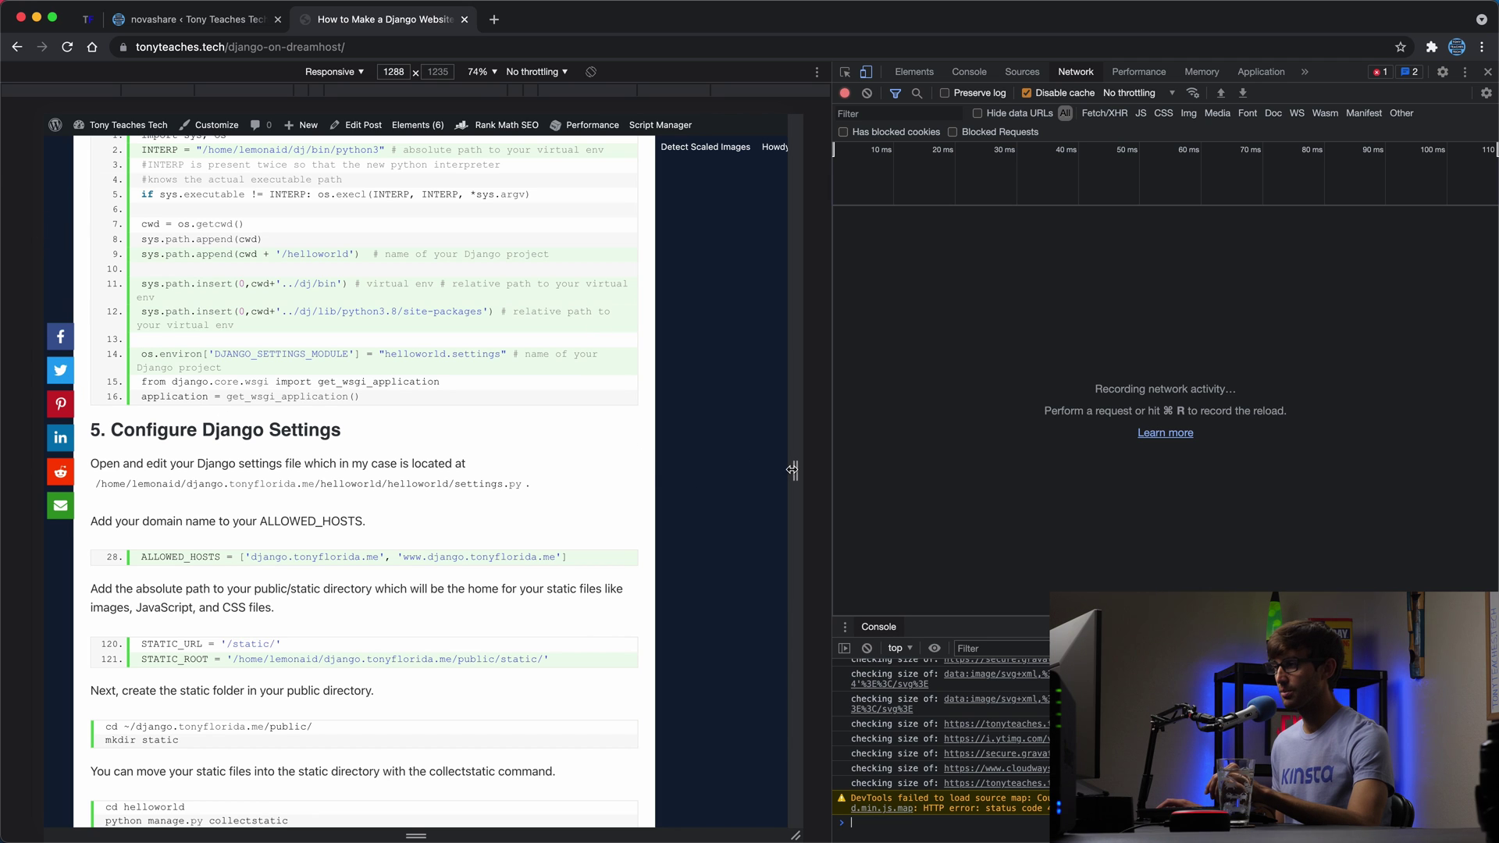
{"action": "left_click_drag", "start_coordinate": [795, 469], "coordinate": [796, 470]}
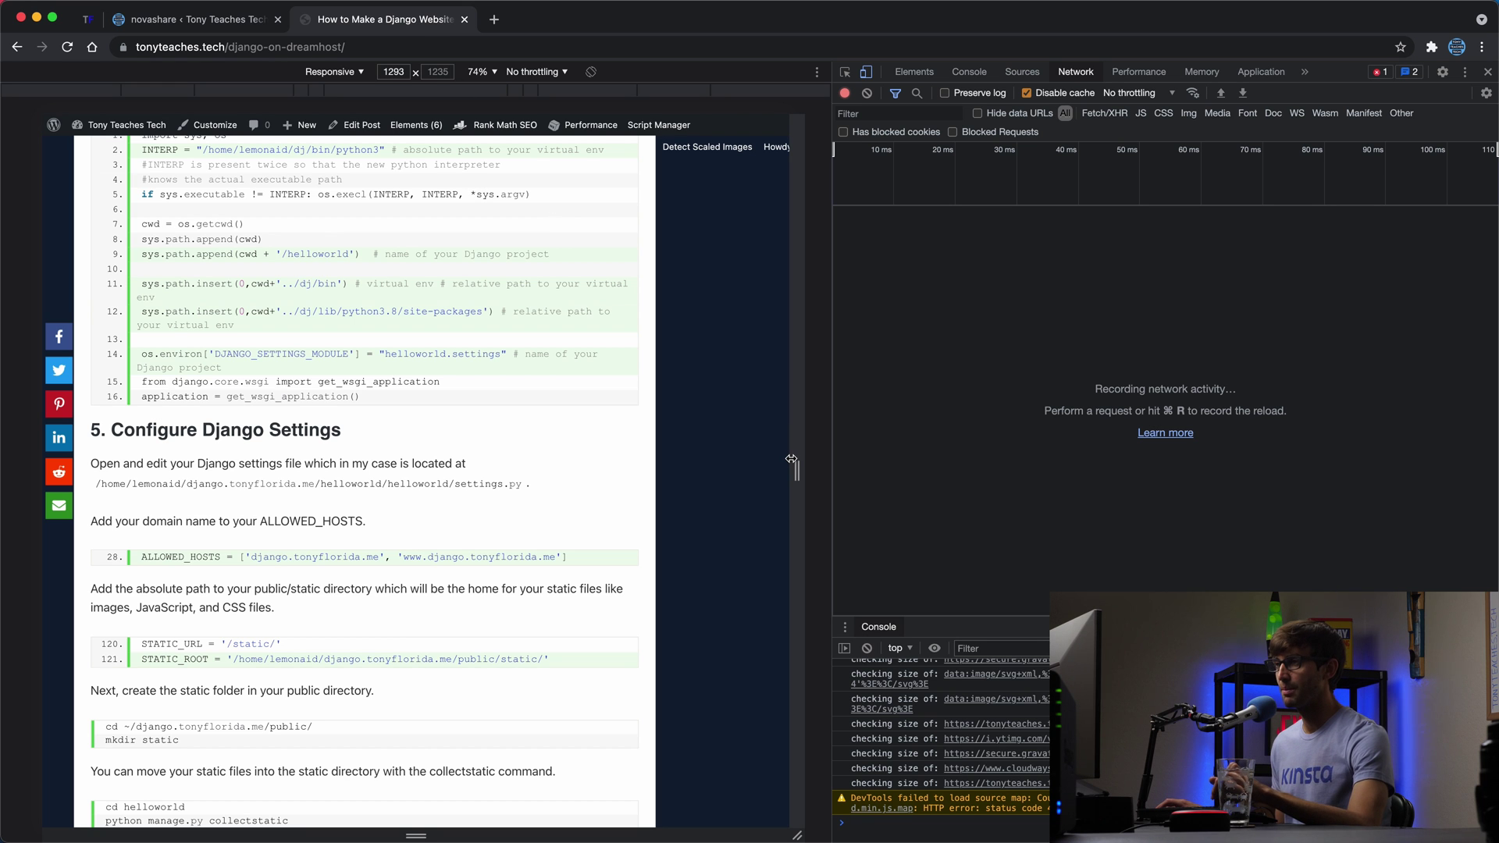
{"action": "mouse_move", "coordinate": [793, 466]}
{"action": "left_mouse_down"}
{"action": "mouse_move", "coordinate": [745, 468]}
{"action": "mouse_move", "coordinate": [795, 468]}
{"action": "left_mouse_up"}
Change the floating bar's Mobile Breakpoint to 1295px and save
{"action": "left_click", "coordinate": [238, 24]}
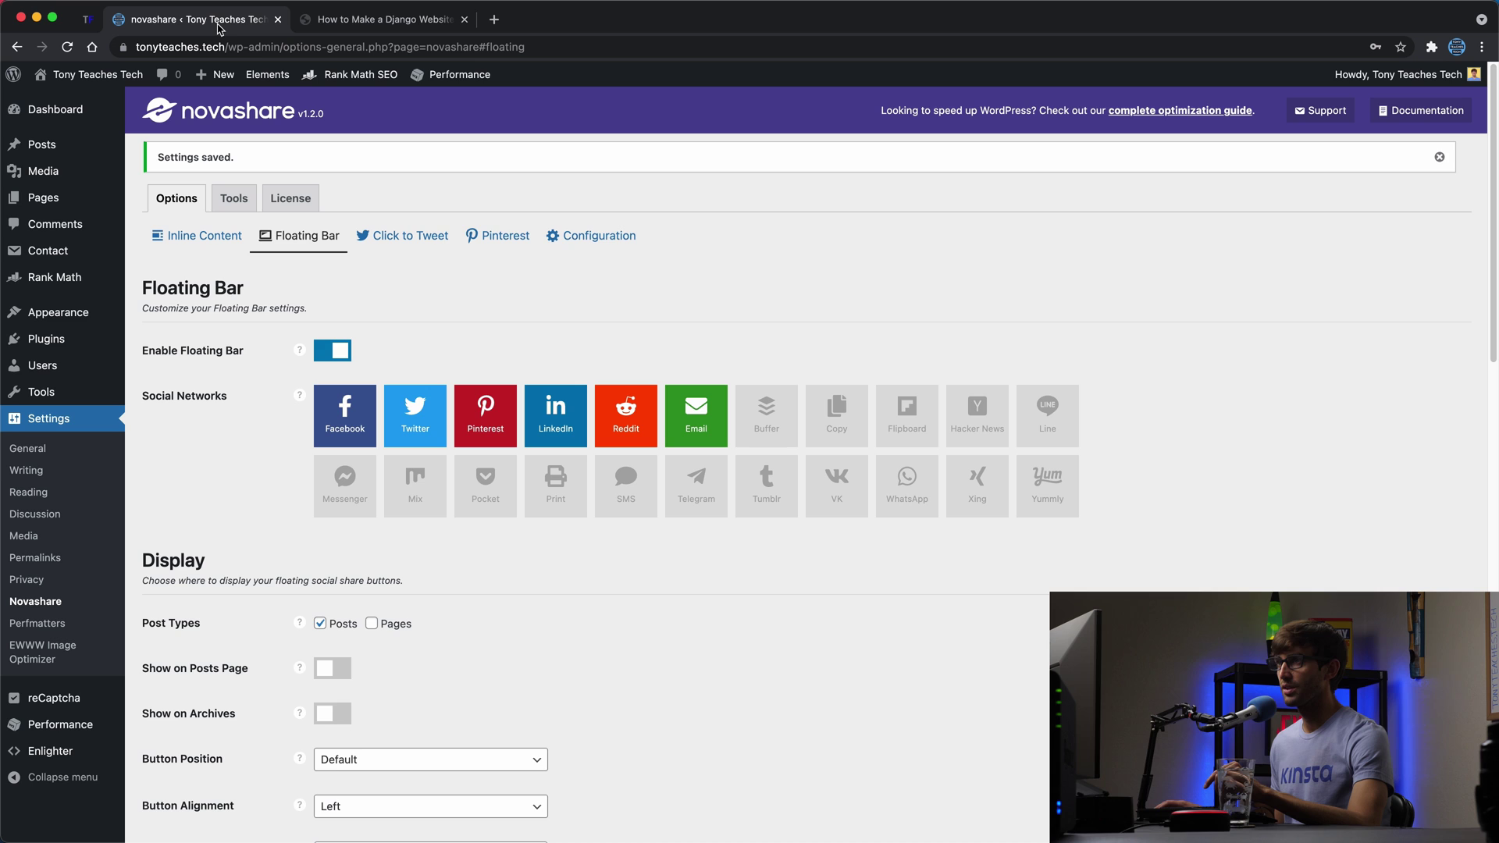
{"action": "scroll", "coordinate": [461, 524], "scroll_direction": "down", "scroll_amount": 4}
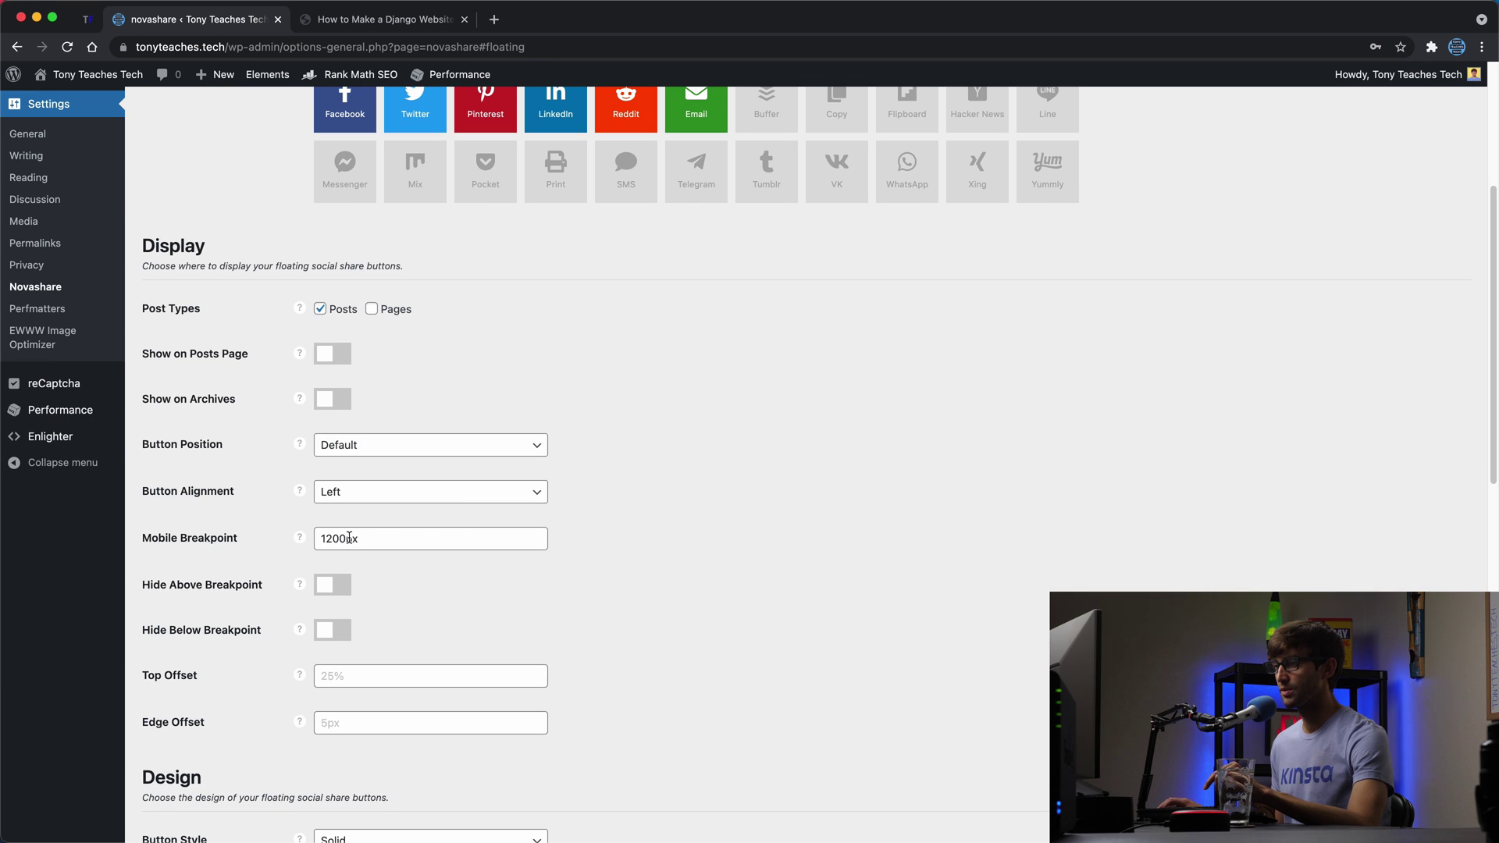
{"action": "left_click_drag", "start_coordinate": [349, 538], "coordinate": [333, 538]}
{"action": "type", "text": "95"}
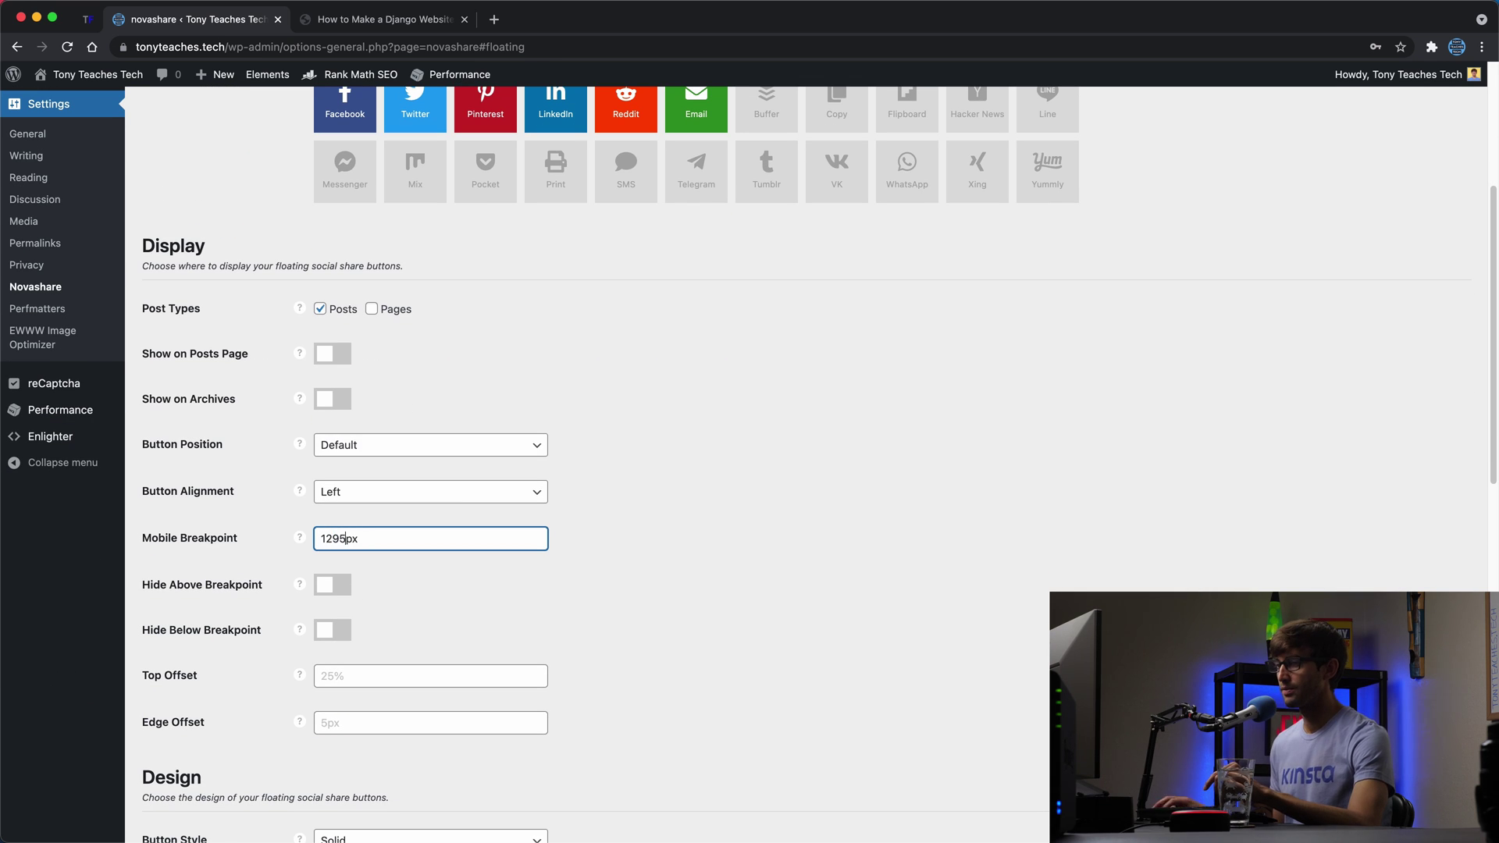
{"action": "scroll", "coordinate": [645, 679], "scroll_direction": "down", "scroll_amount": 10}
{"action": "left_click", "coordinate": [185, 781]}
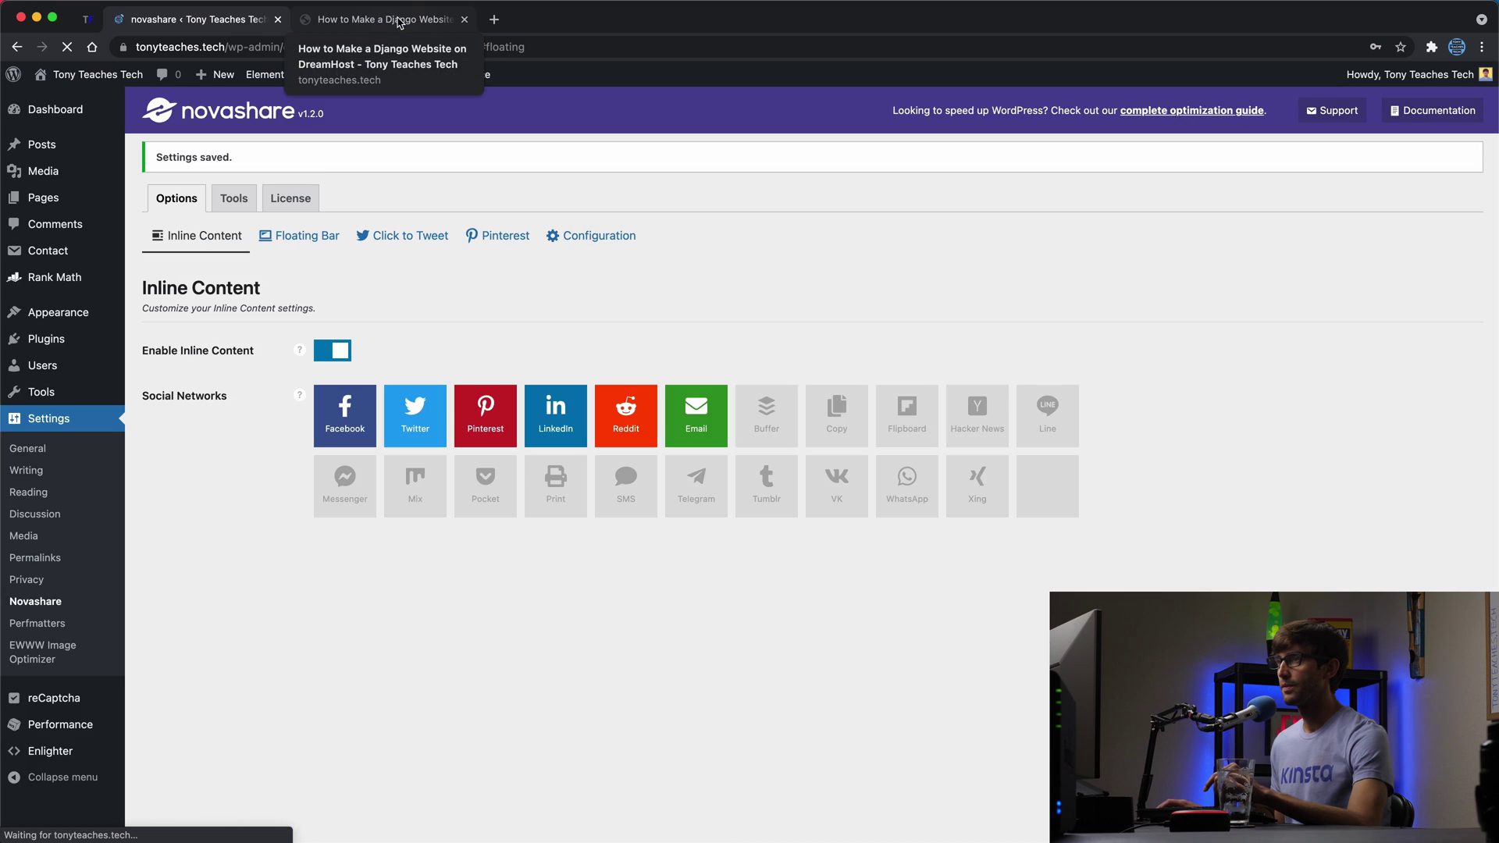
Reload the Django article and widen the responsive preview to 1385 px to see the side bar
{"action": "left_click", "coordinate": [394, 12]}
{"action": "key", "text": "super+r"}
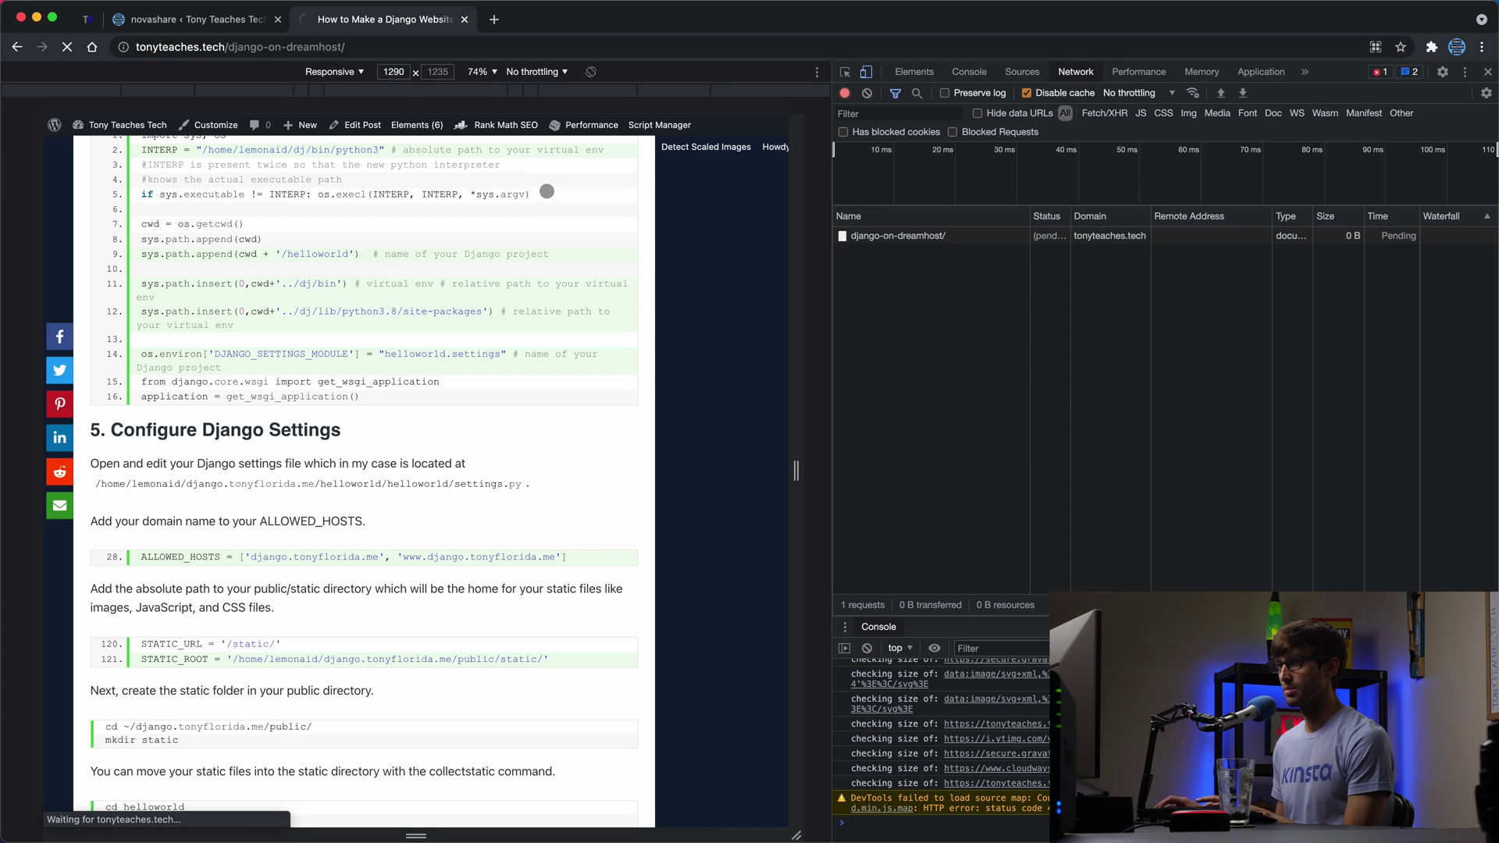
{"action": "left_click_drag", "start_coordinate": [798, 466], "coordinate": [793, 466]}
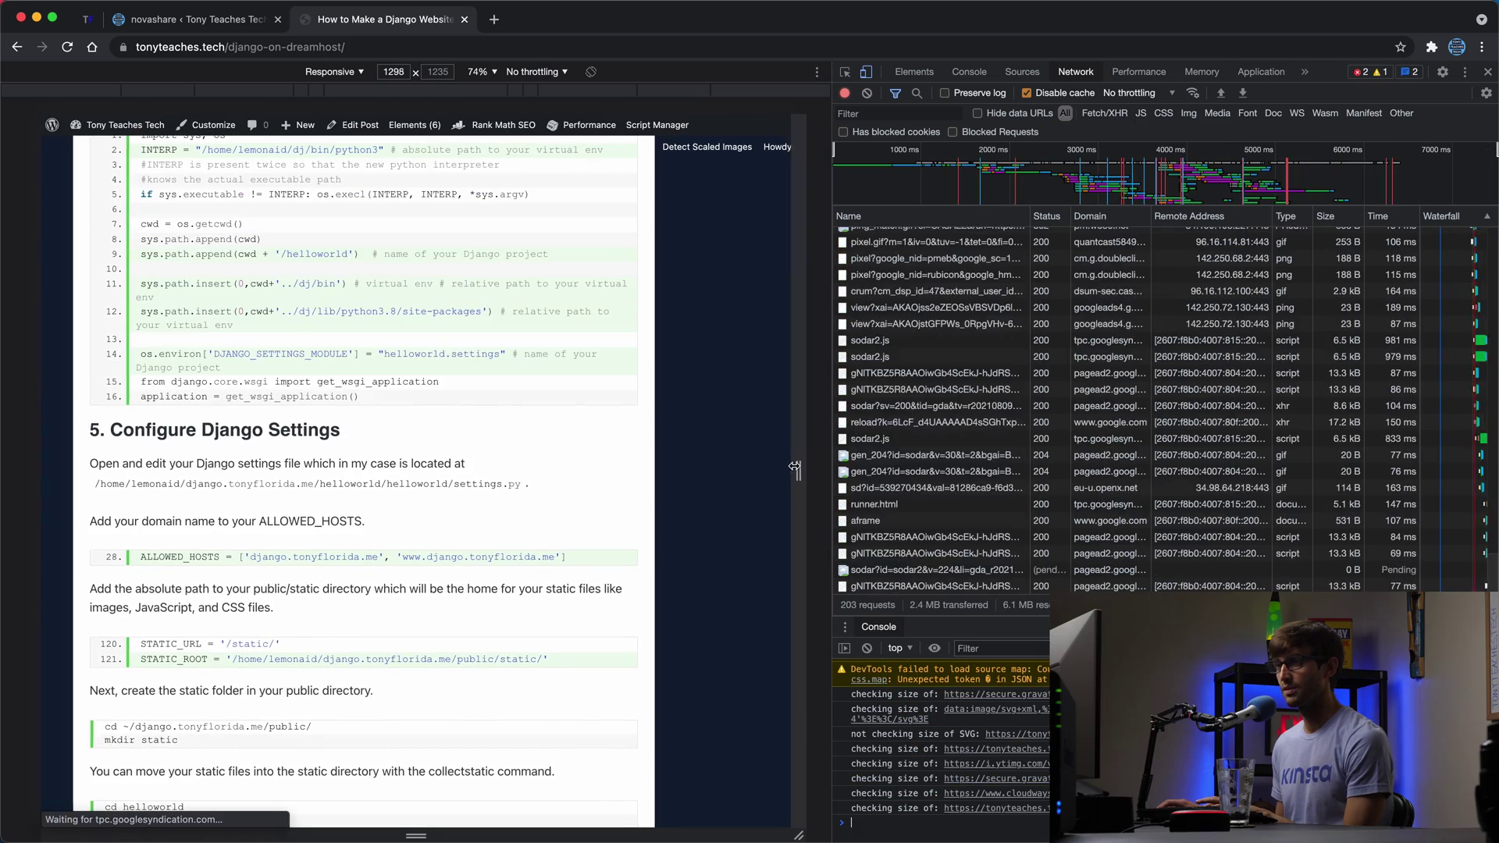
{"action": "scroll", "coordinate": [728, 469], "scroll_direction": "down", "scroll_amount": 5}
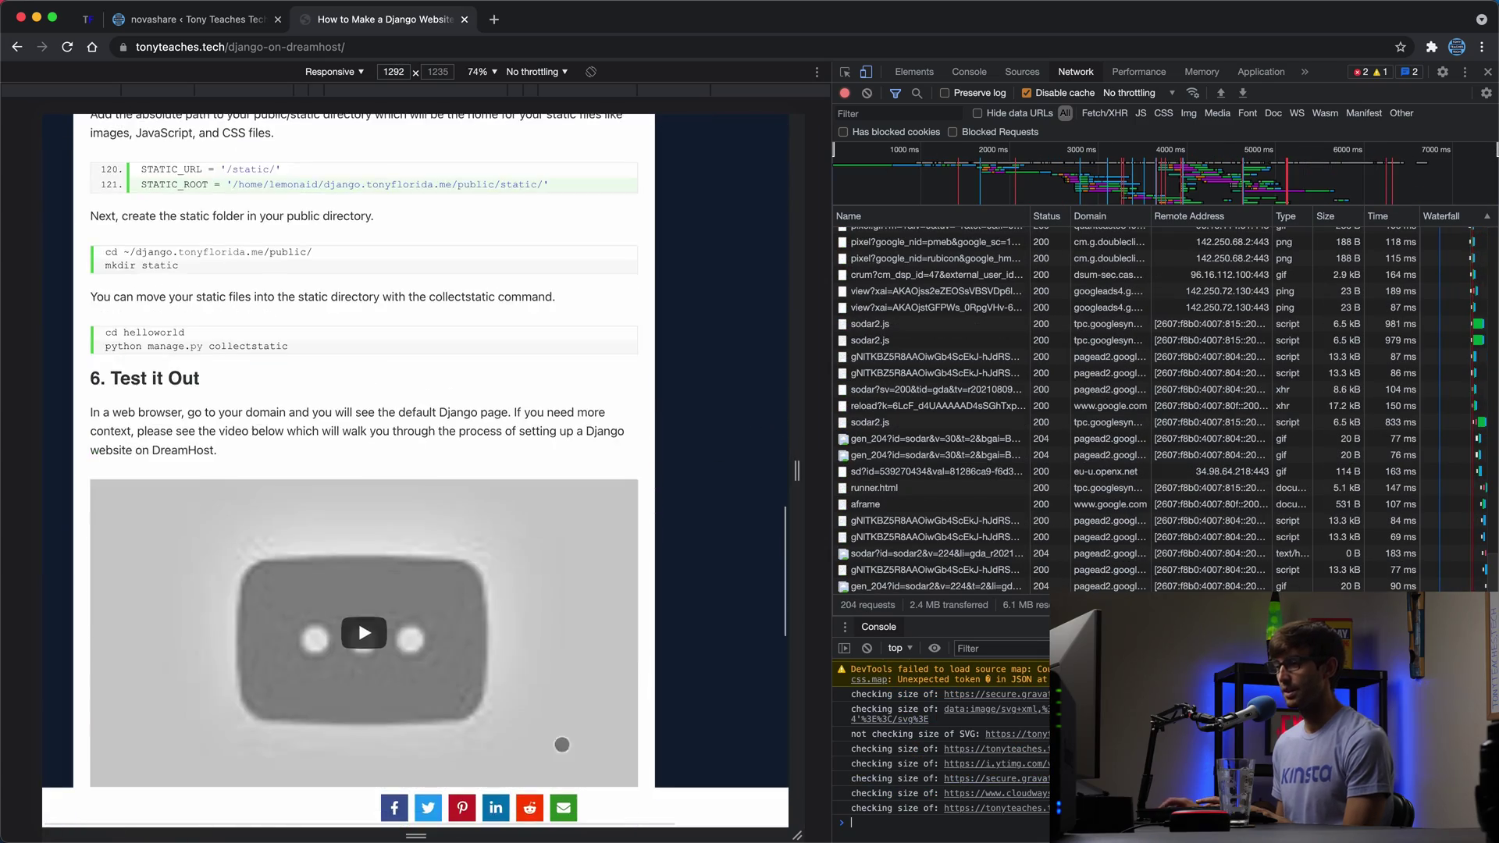
{"action": "scroll", "coordinate": [687, 644], "scroll_direction": "down", "scroll_amount": 2}
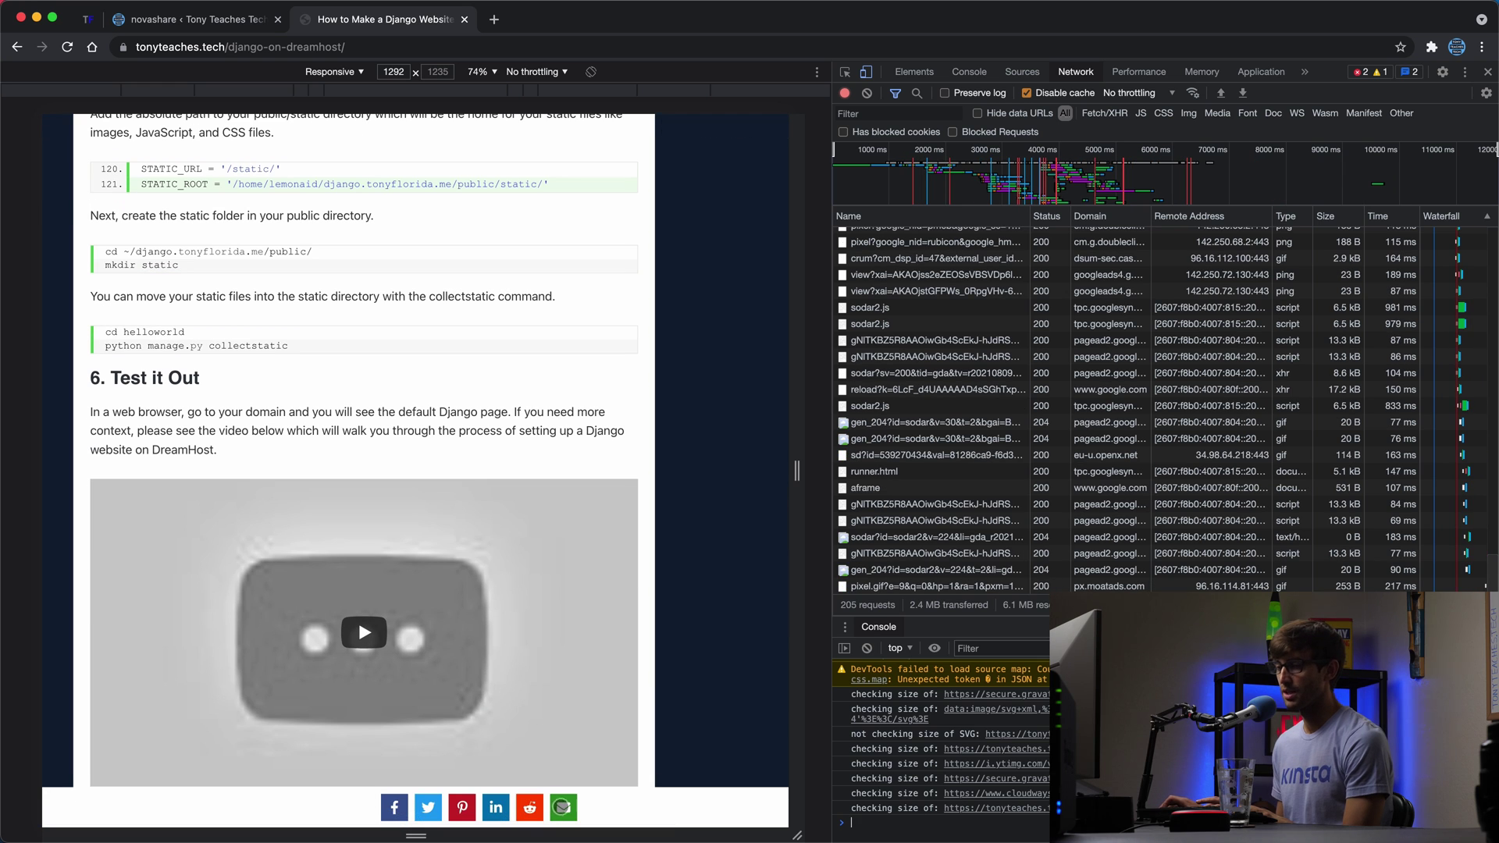
{"action": "scroll", "coordinate": [688, 670], "scroll_direction": "up", "scroll_amount": 2}
{"action": "scroll", "coordinate": [688, 670], "scroll_direction": "up", "scroll_amount": 15}
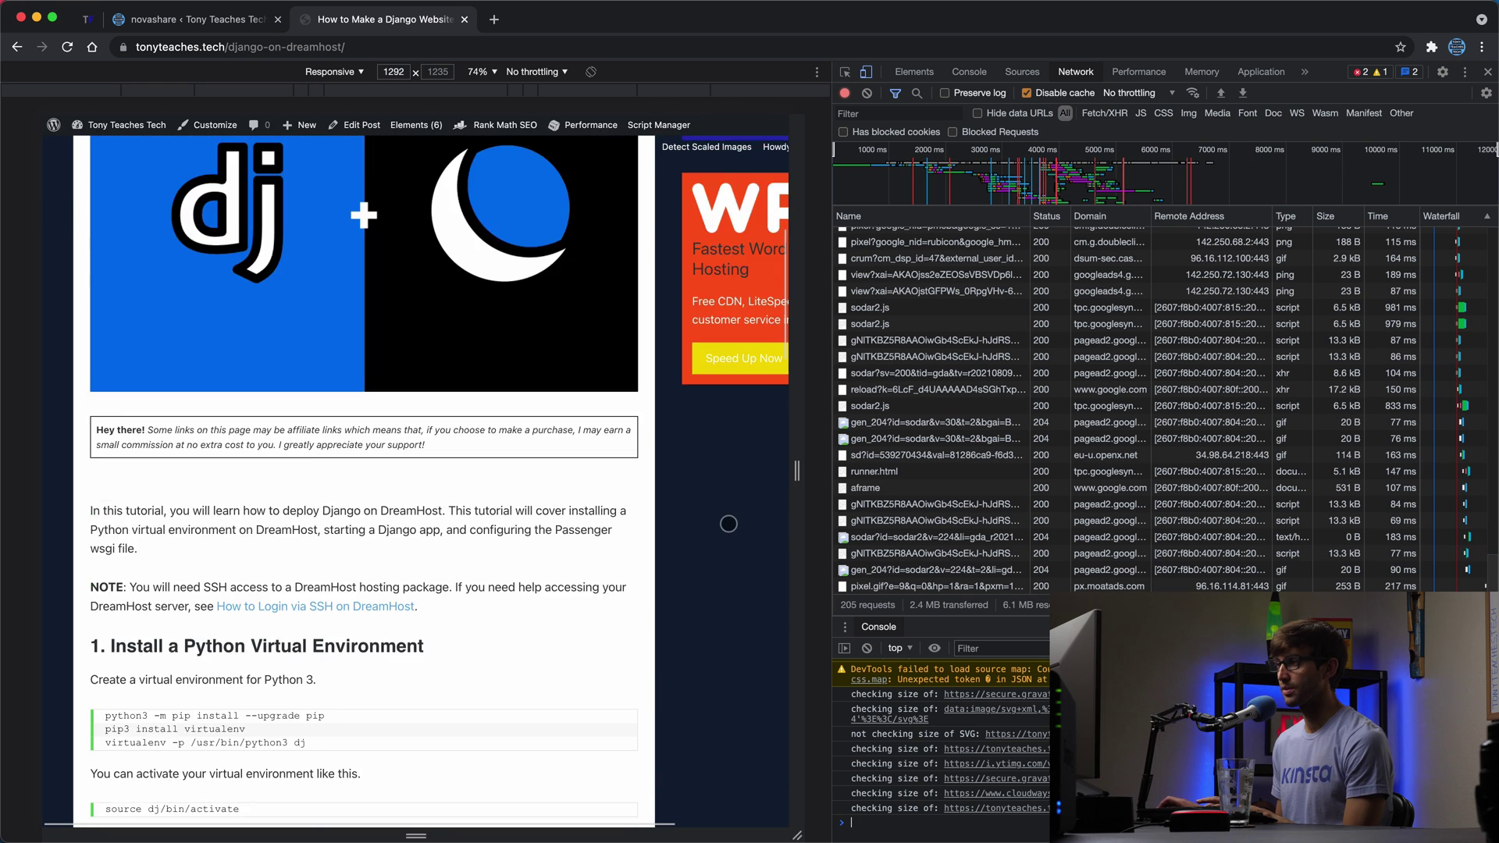
{"action": "left_click_drag", "start_coordinate": [796, 478], "coordinate": [823, 471]}
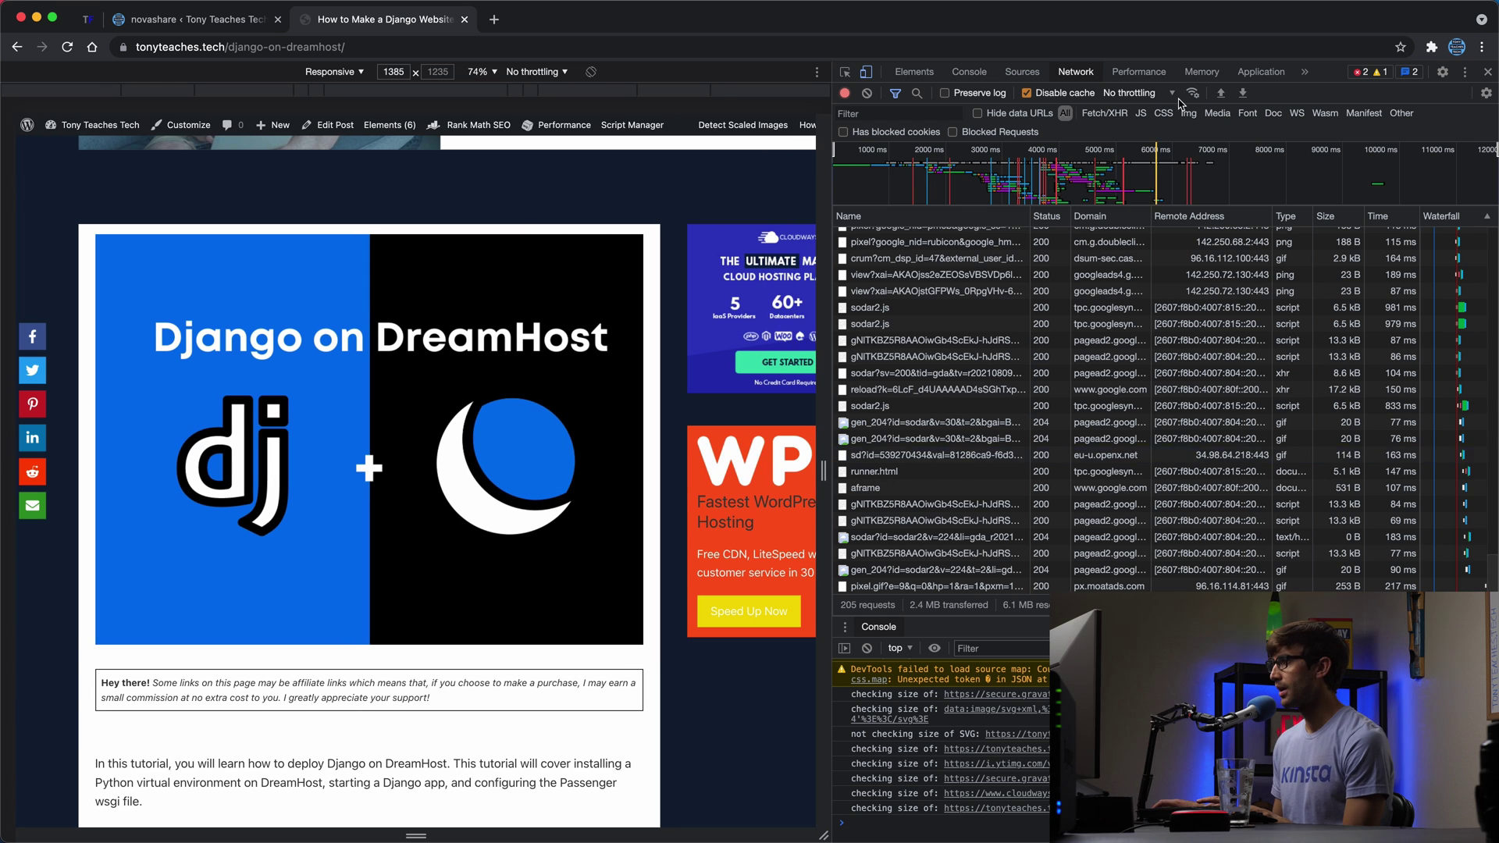
Close the responsive preview and compare the Django article's floating share bar with Novashare settings
{"action": "left_click", "coordinate": [1490, 72]}
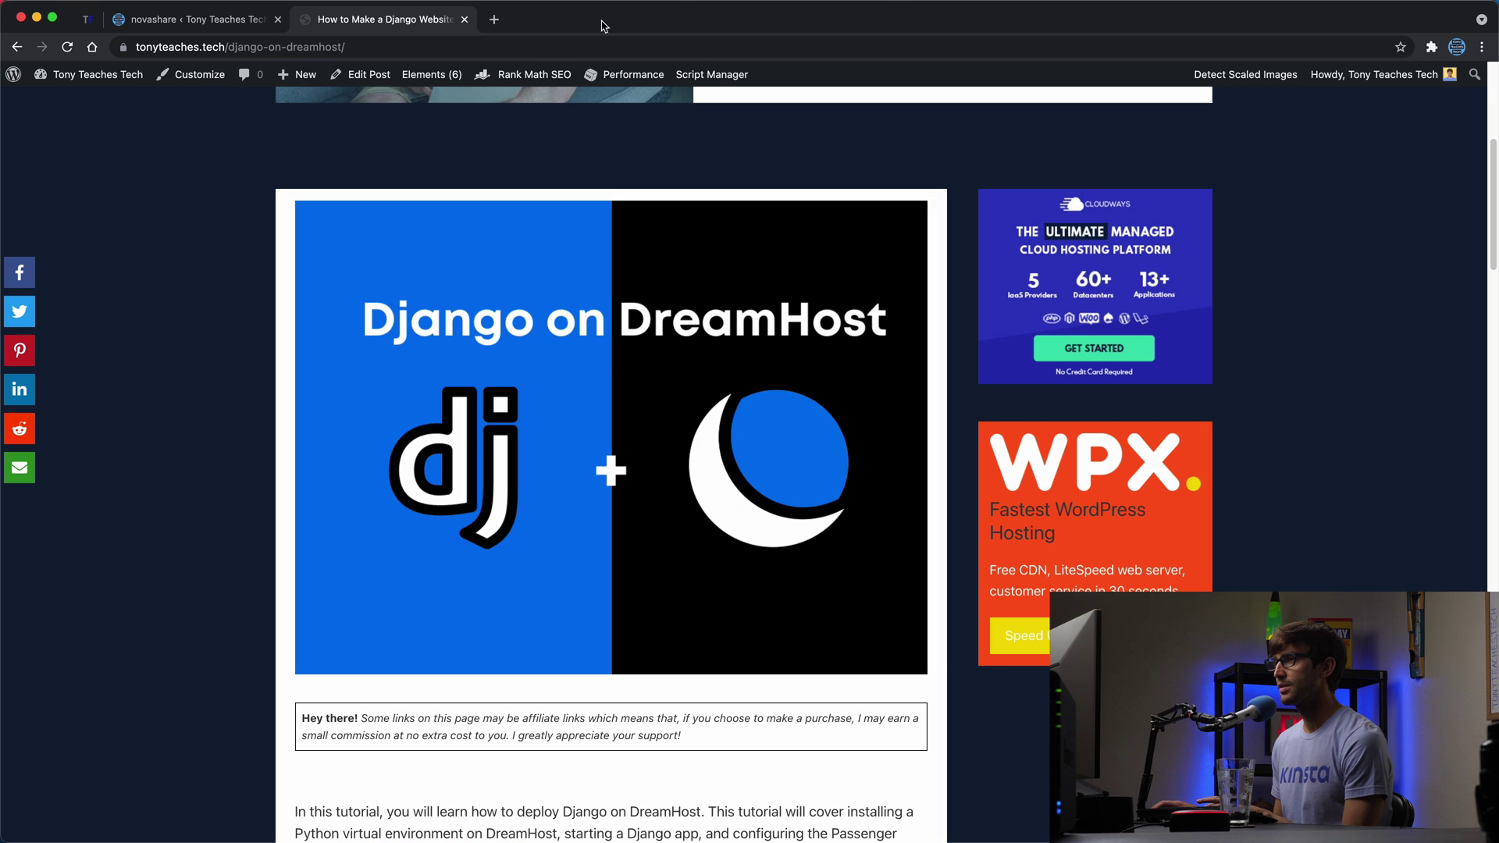
{"action": "left_click", "coordinate": [261, 32]}
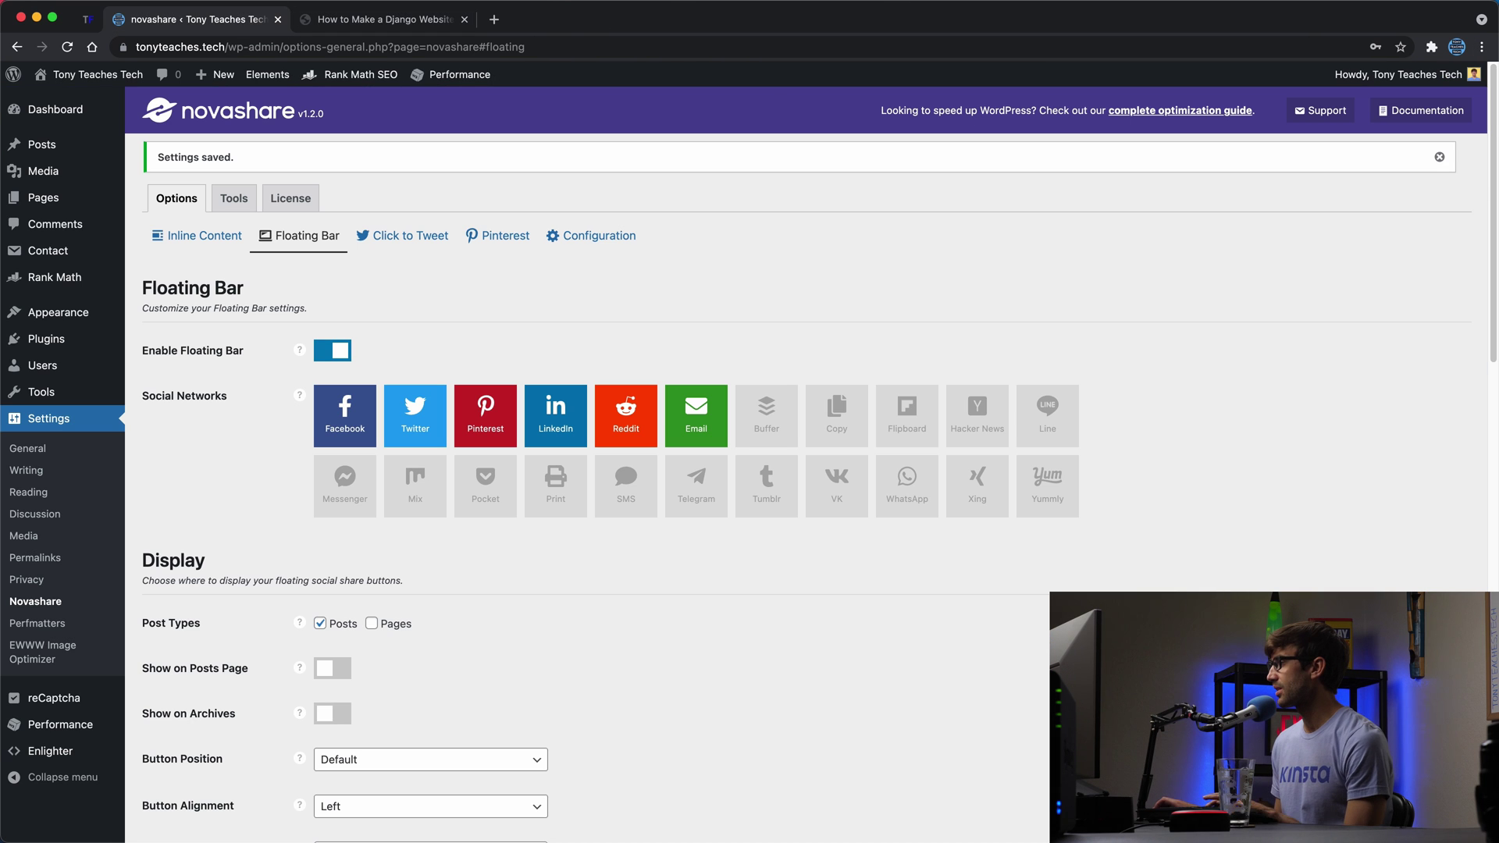
{"action": "left_click", "coordinate": [367, 20]}
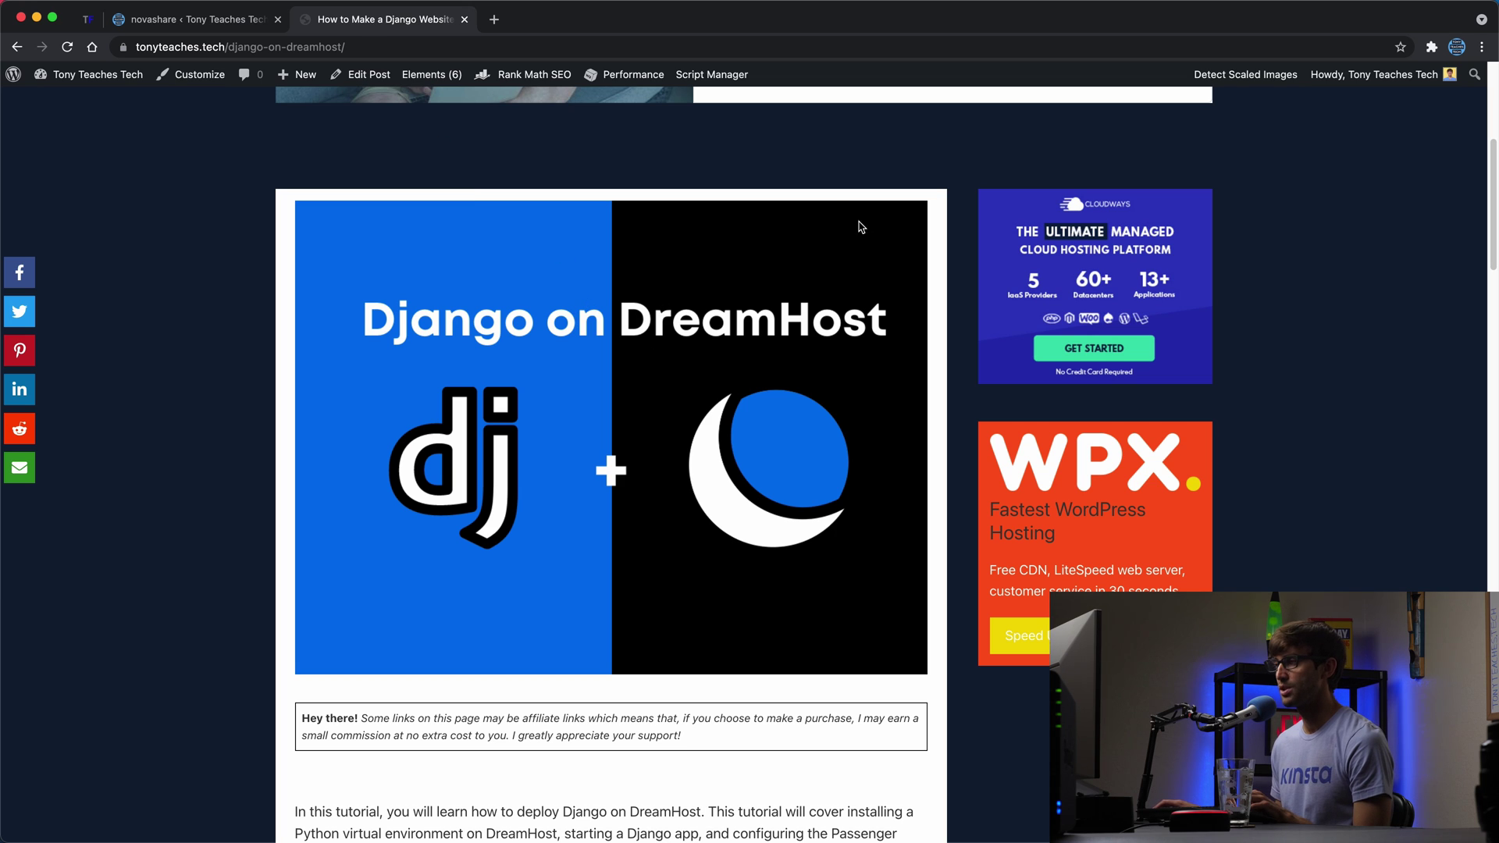
{"action": "left_click", "coordinate": [220, 22]}
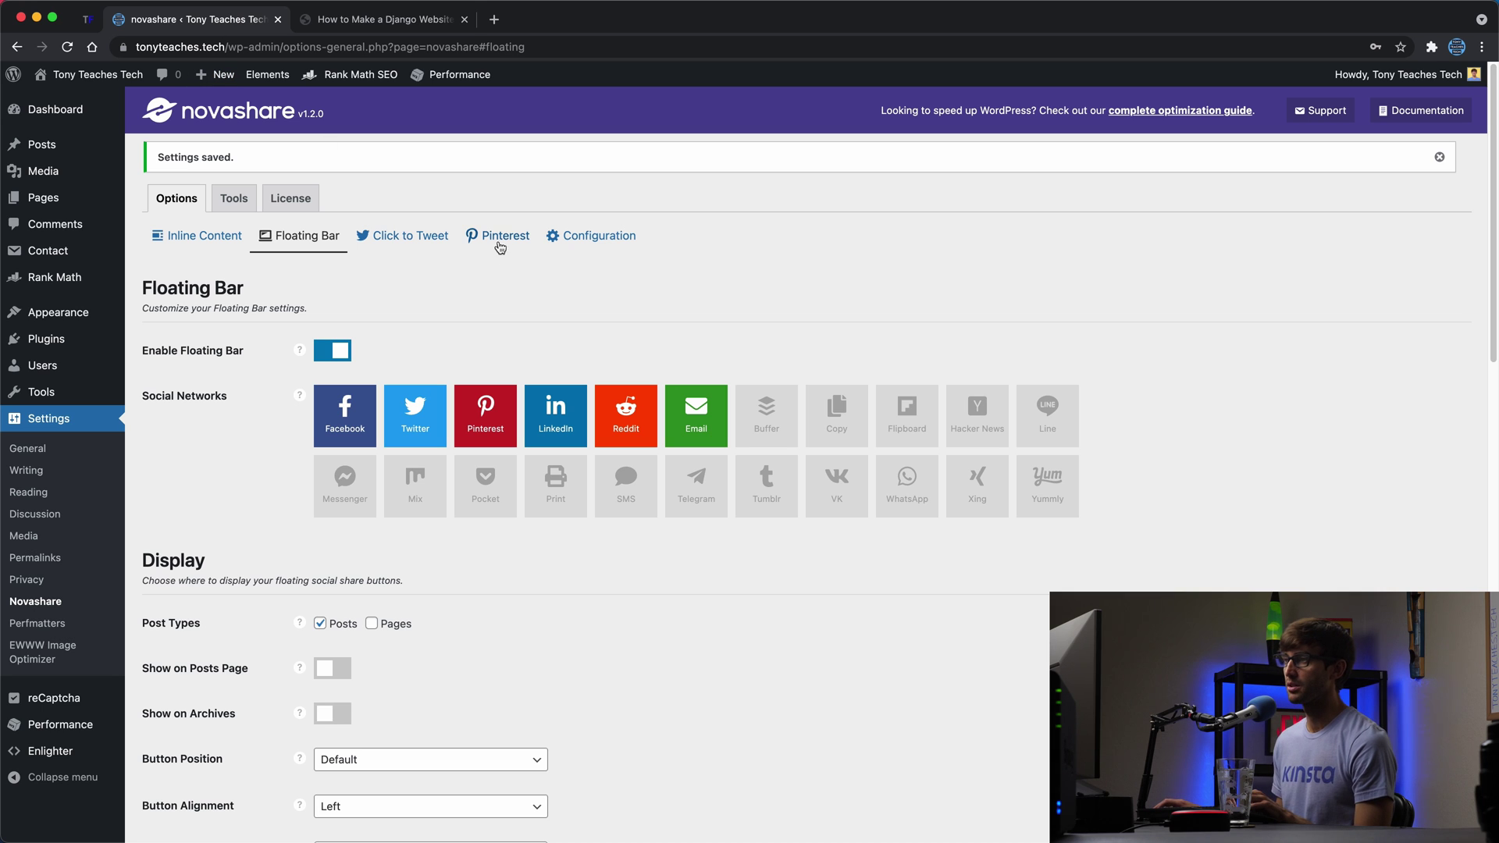
Open Novashare's Pinterest settings, keep Share Post Image as the button behavior, and recheck the floating bar
{"action": "left_click", "coordinate": [395, 244]}
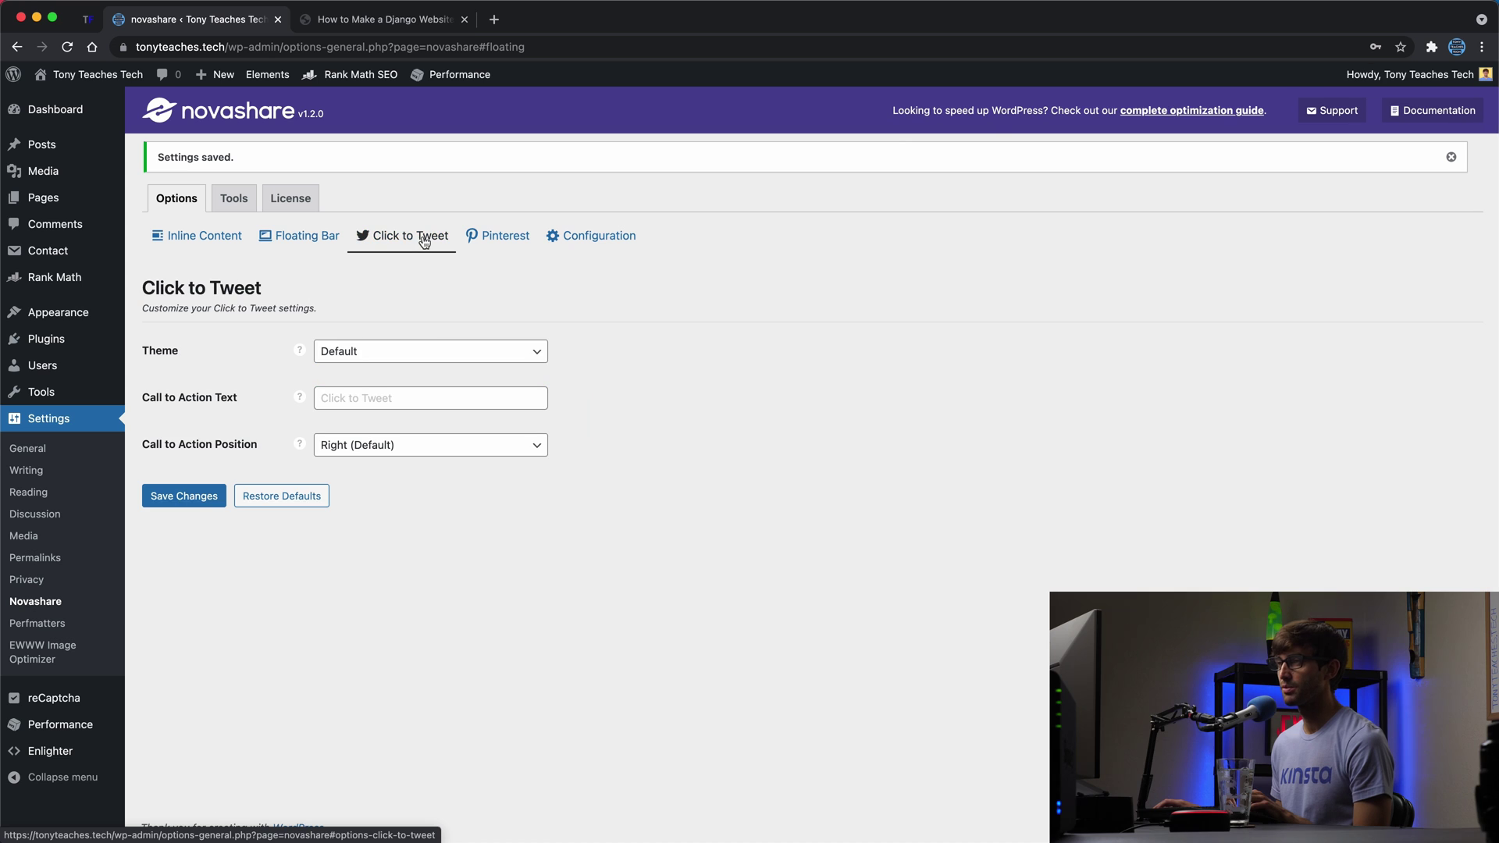
{"action": "left_click", "coordinate": [484, 242]}
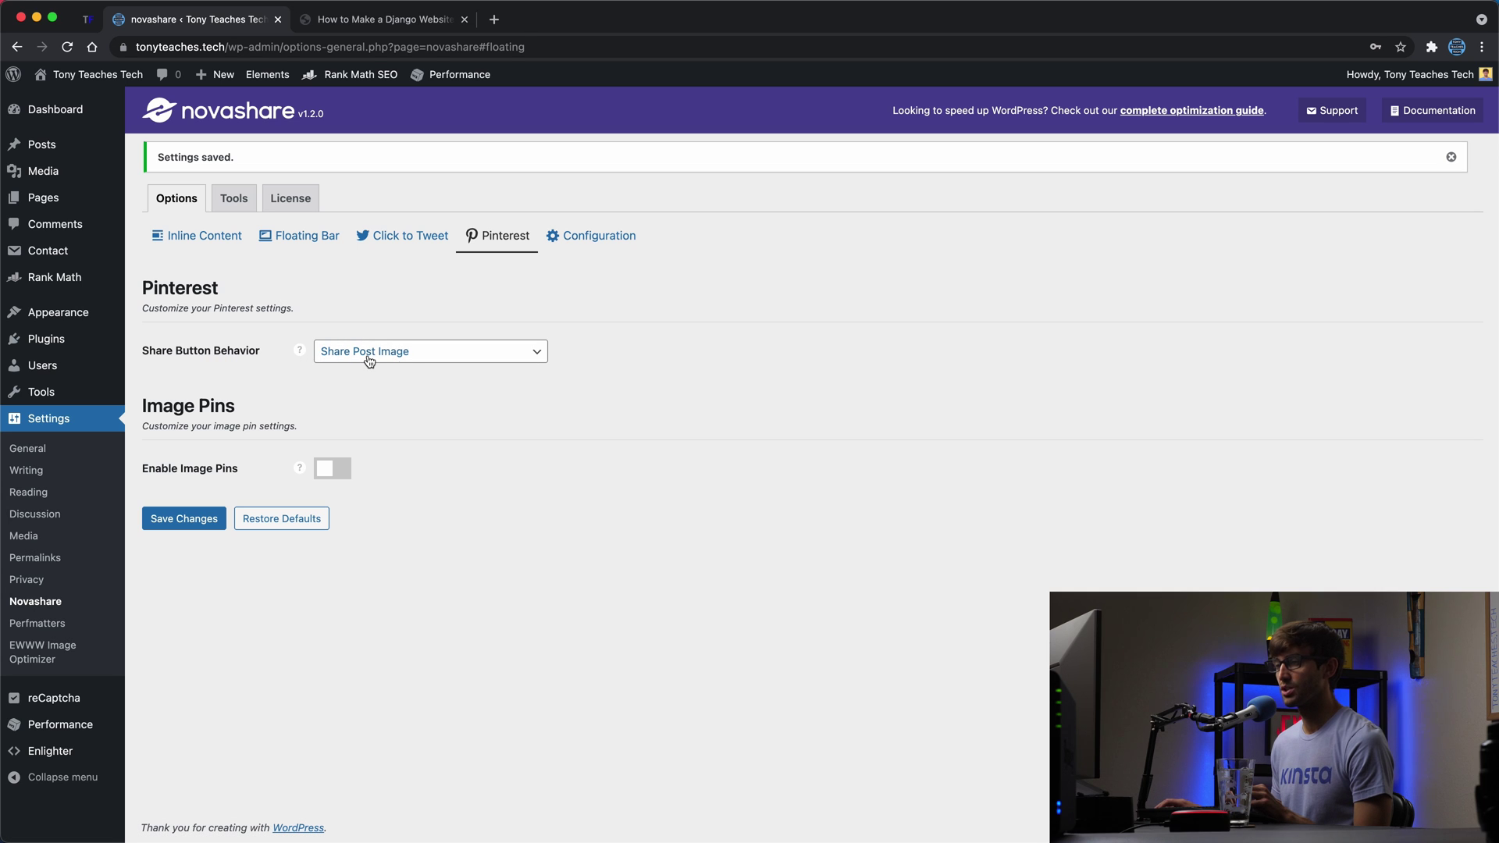
{"action": "left_click", "coordinate": [402, 359]}
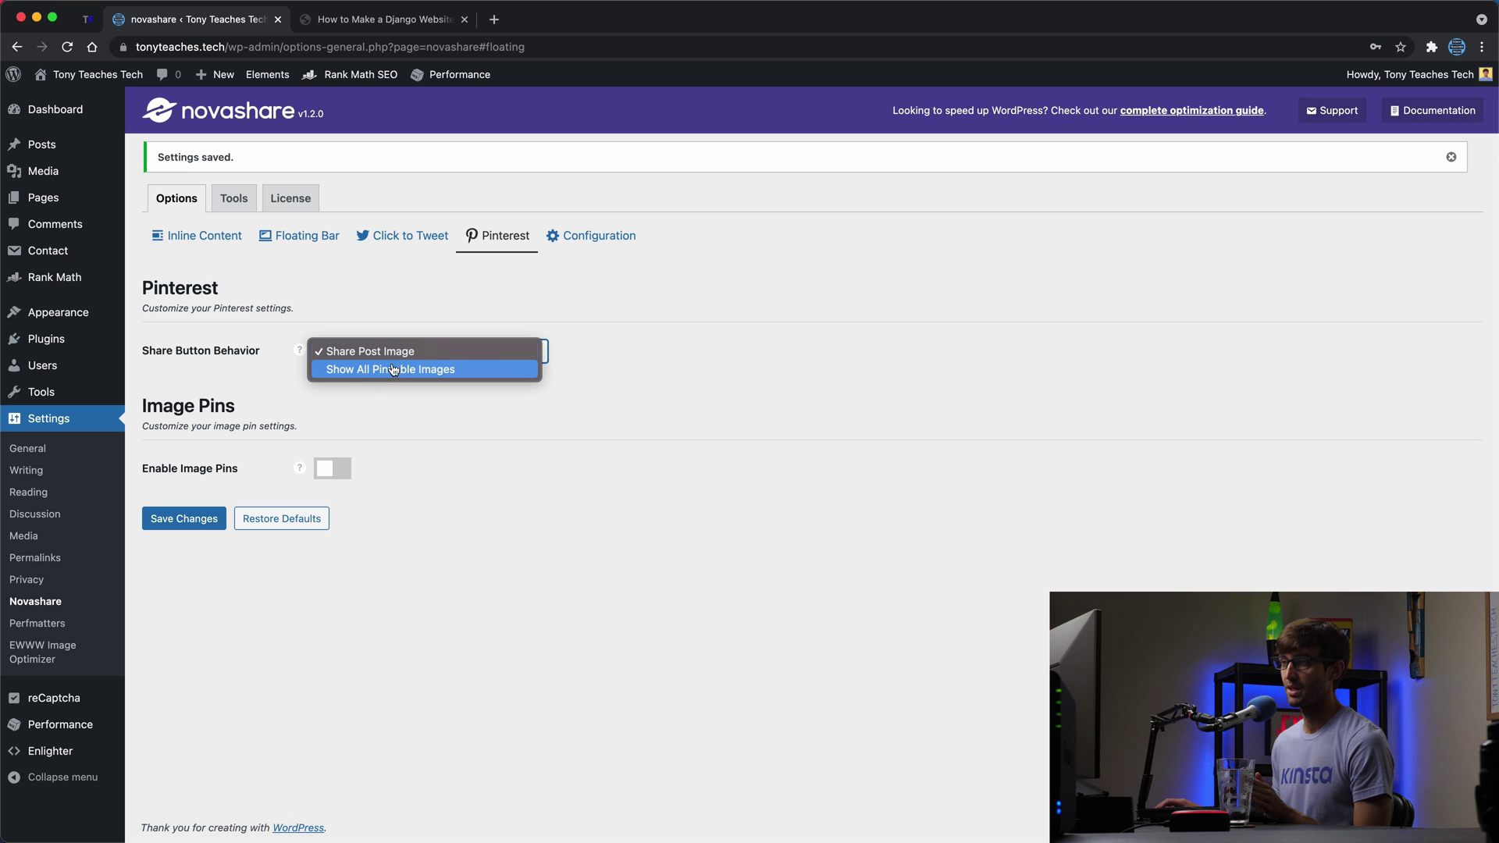
{"action": "left_click", "coordinate": [367, 352]}
{"action": "left_click", "coordinate": [375, 19]}
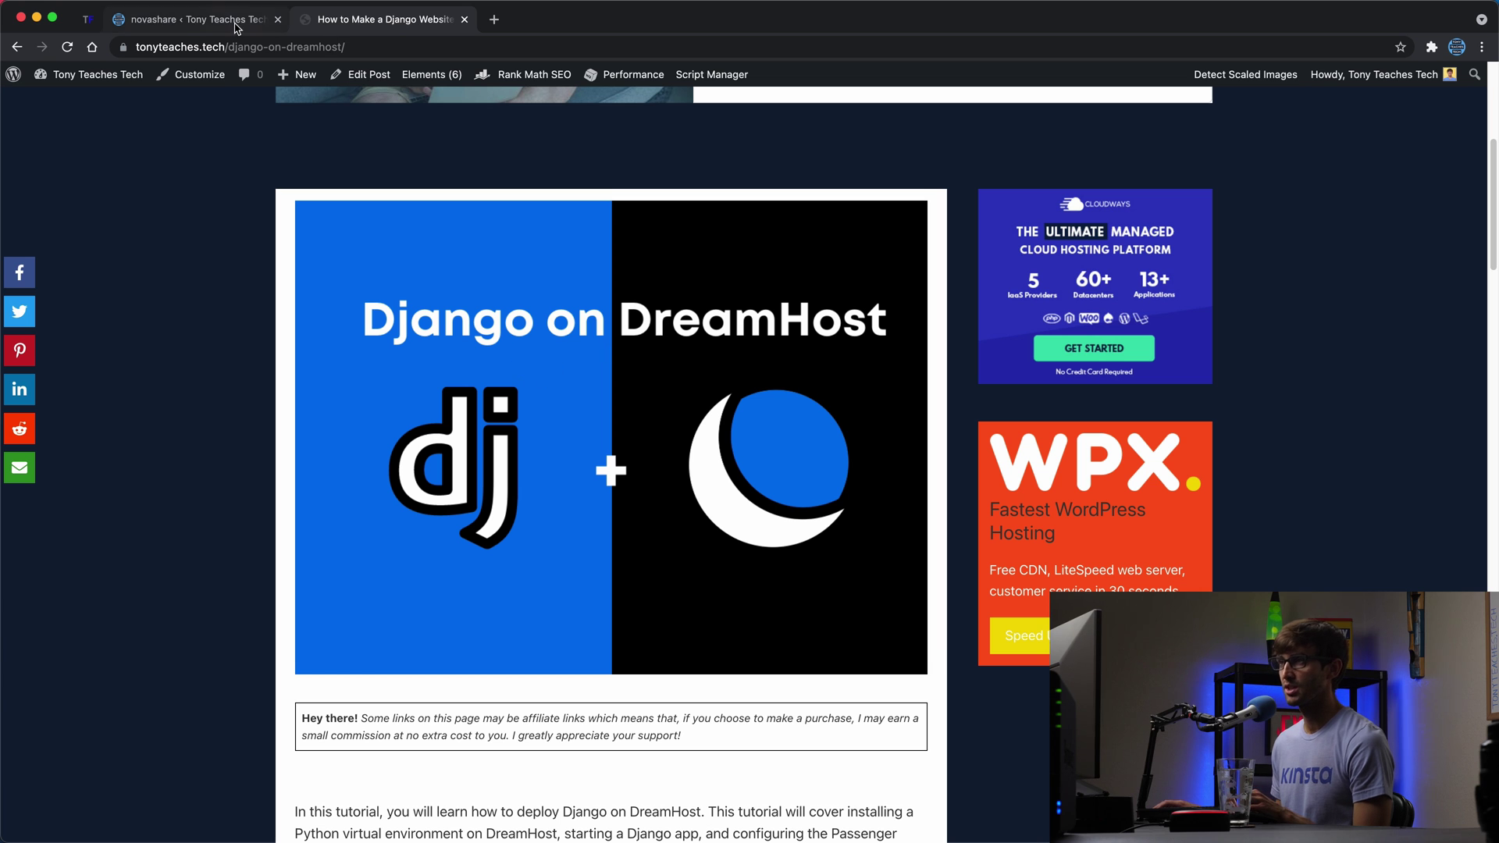
{"action": "key", "text": "ctrl+shift+Tab"}
Enable Image Pins on posts with the pin button at Top Right, and save the settings
{"action": "left_click", "coordinate": [323, 477]}
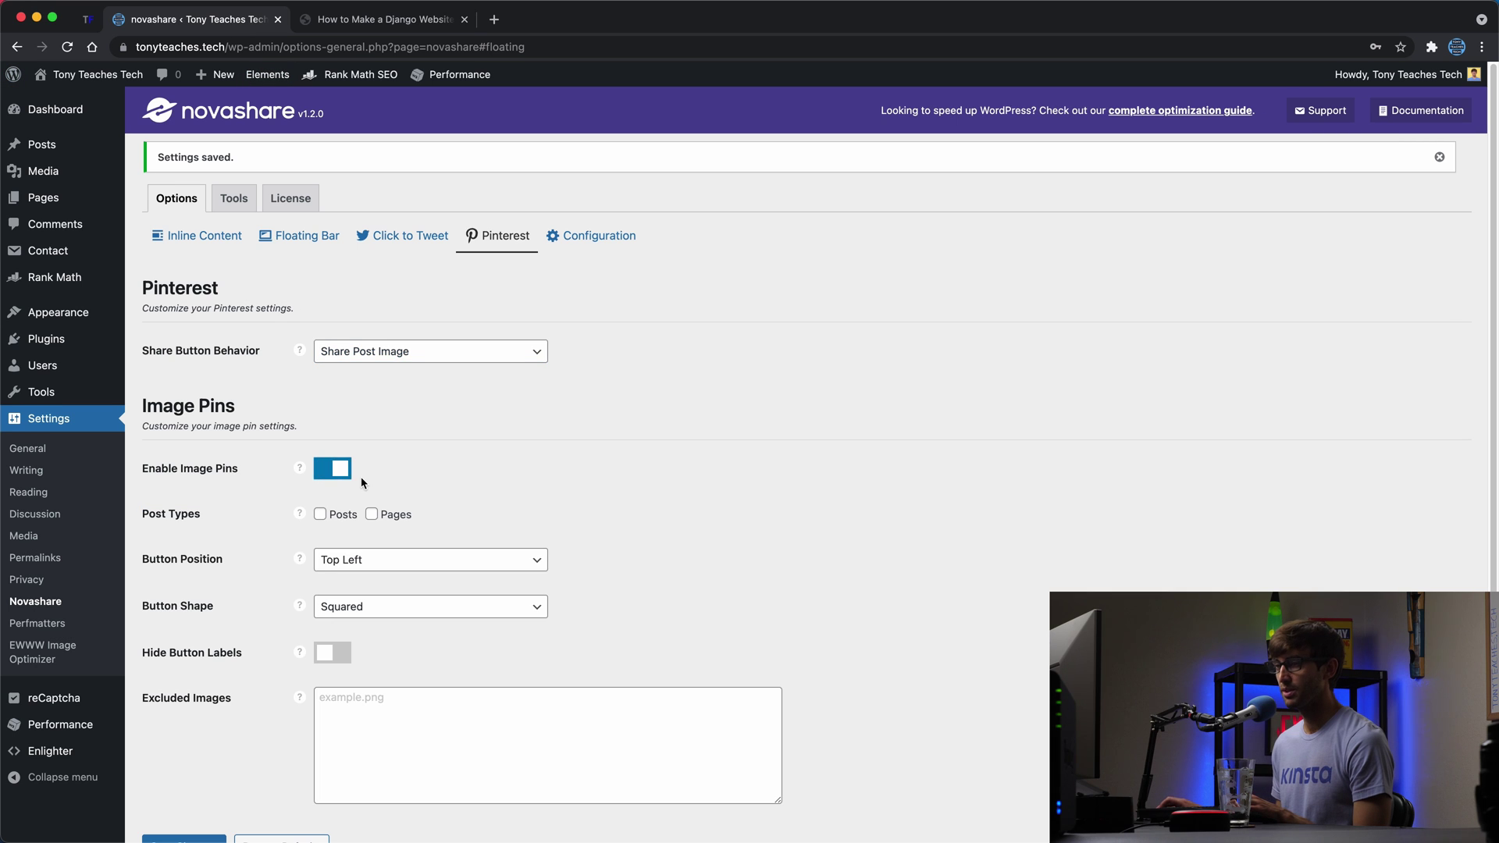
{"action": "scroll", "coordinate": [359, 480], "scroll_direction": "down", "scroll_amount": 2}
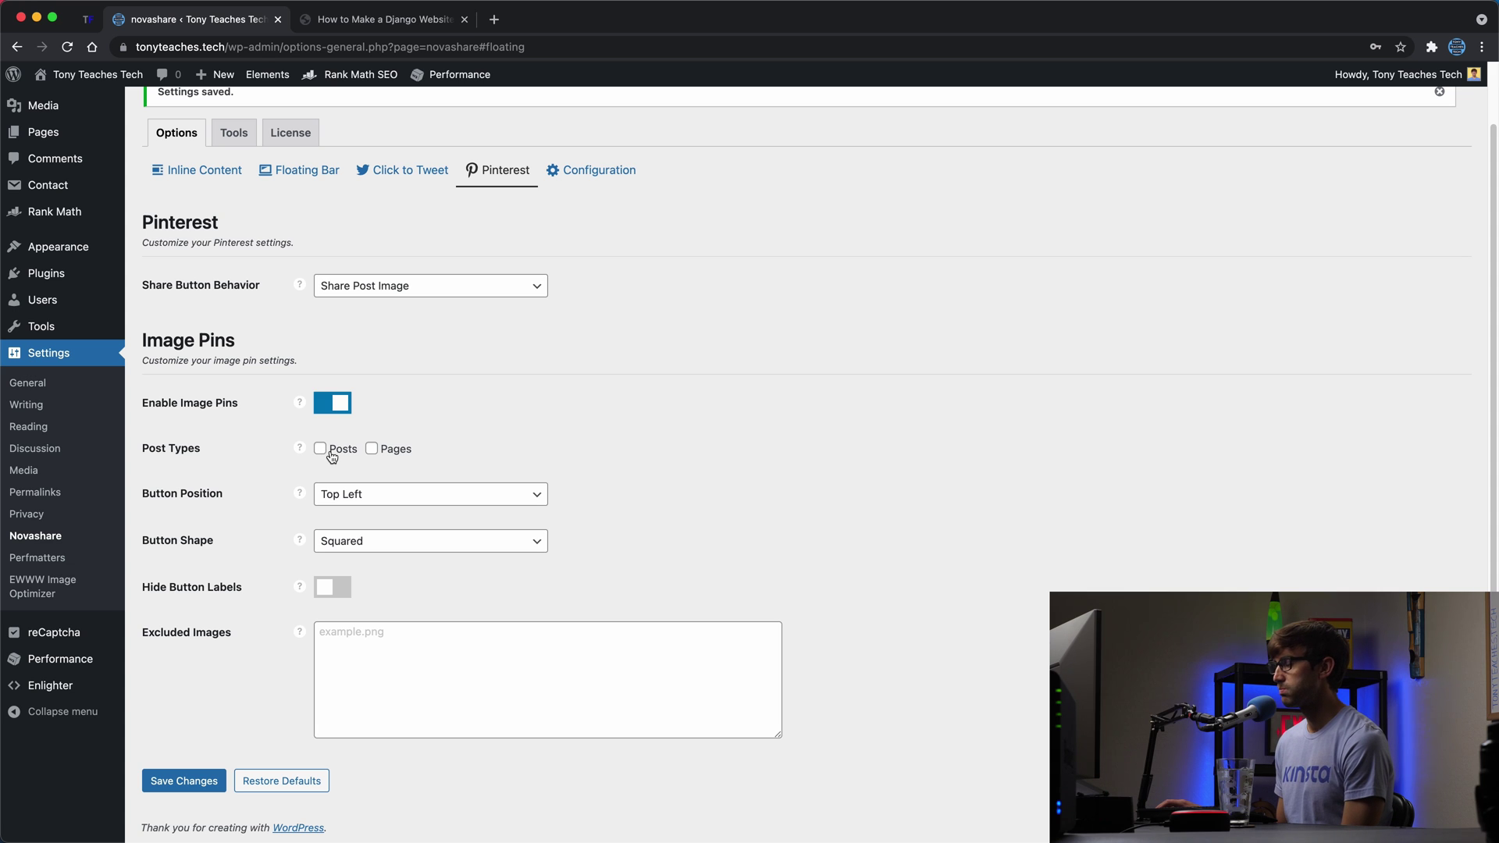
{"action": "left_click", "coordinate": [335, 457]}
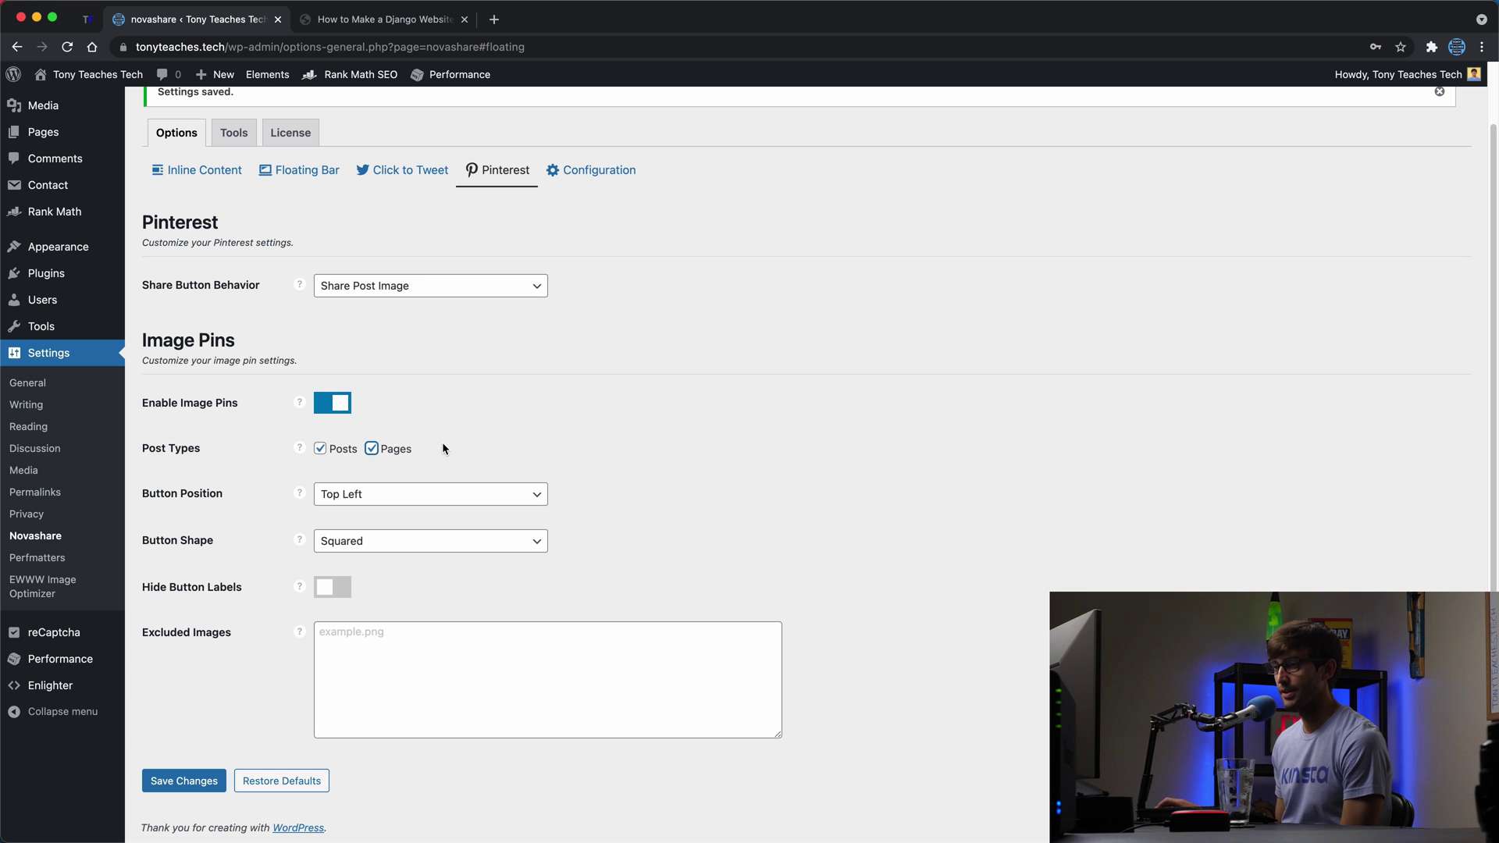
{"action": "left_click", "coordinate": [375, 494]}
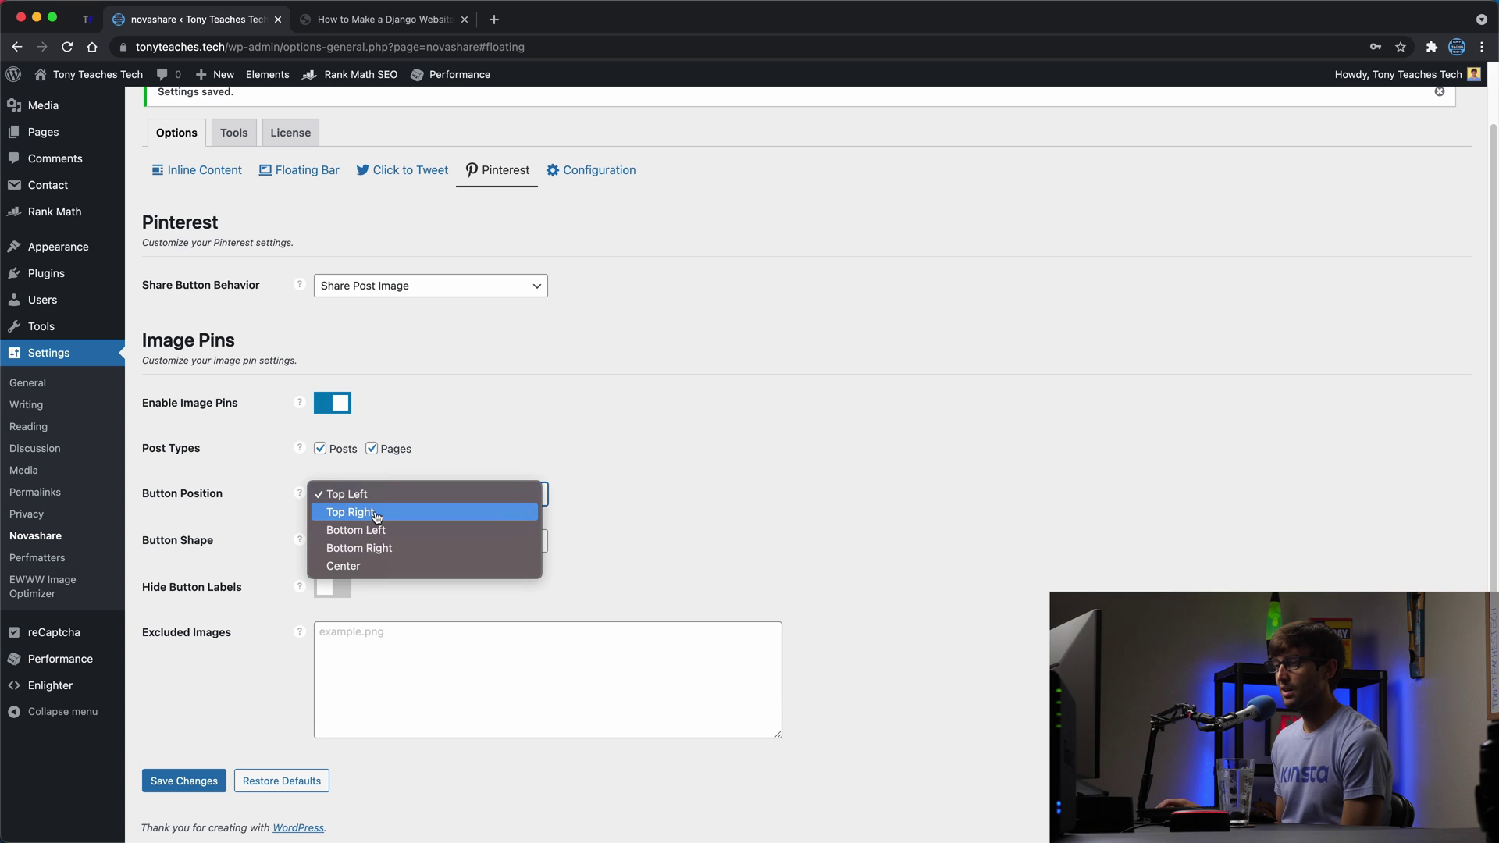
{"action": "left_click", "coordinate": [367, 512]}
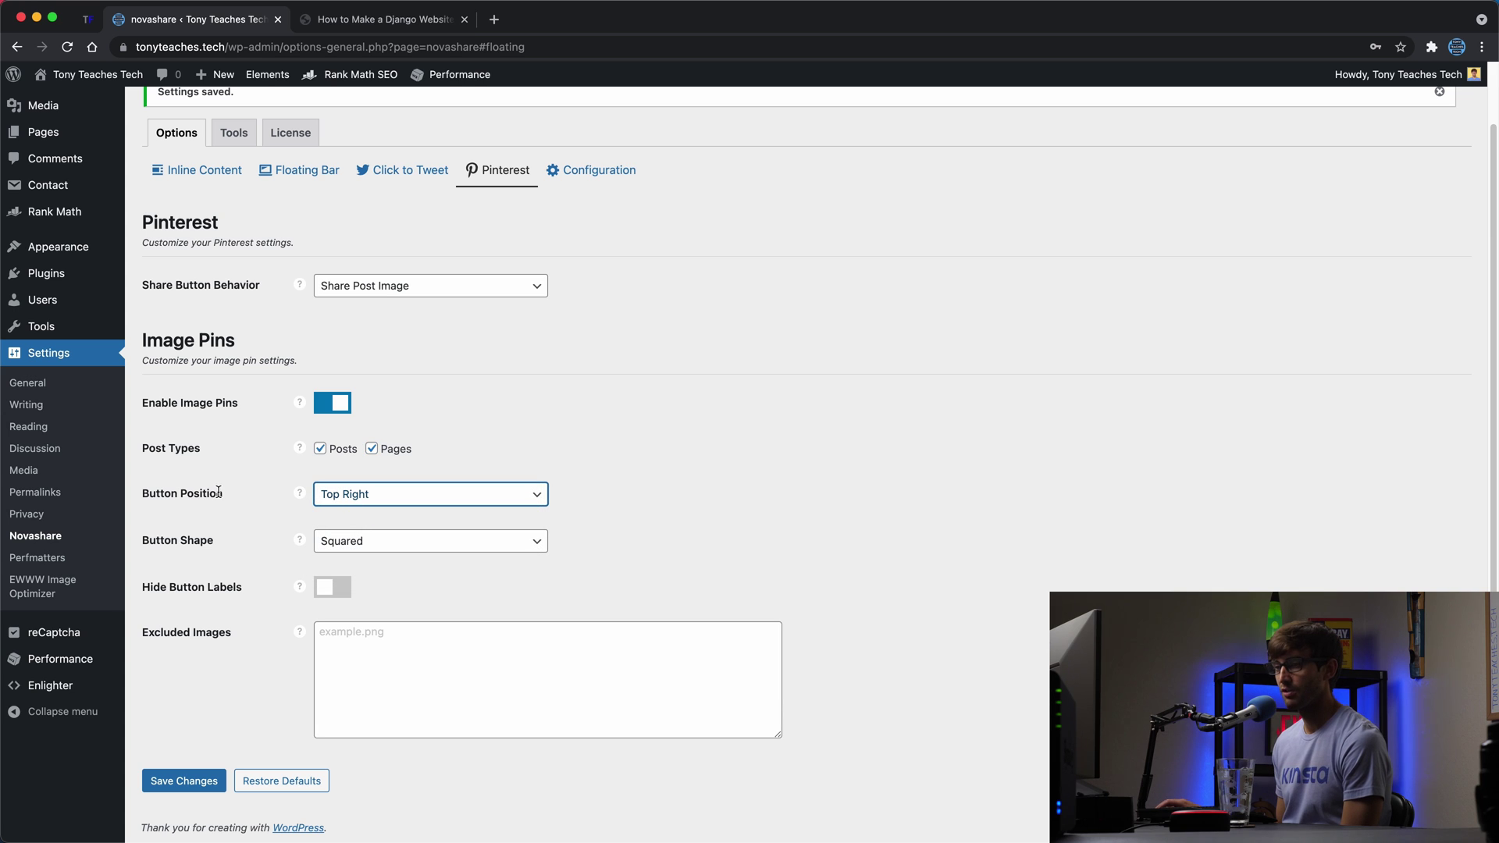
{"action": "left_click", "coordinate": [361, 504]}
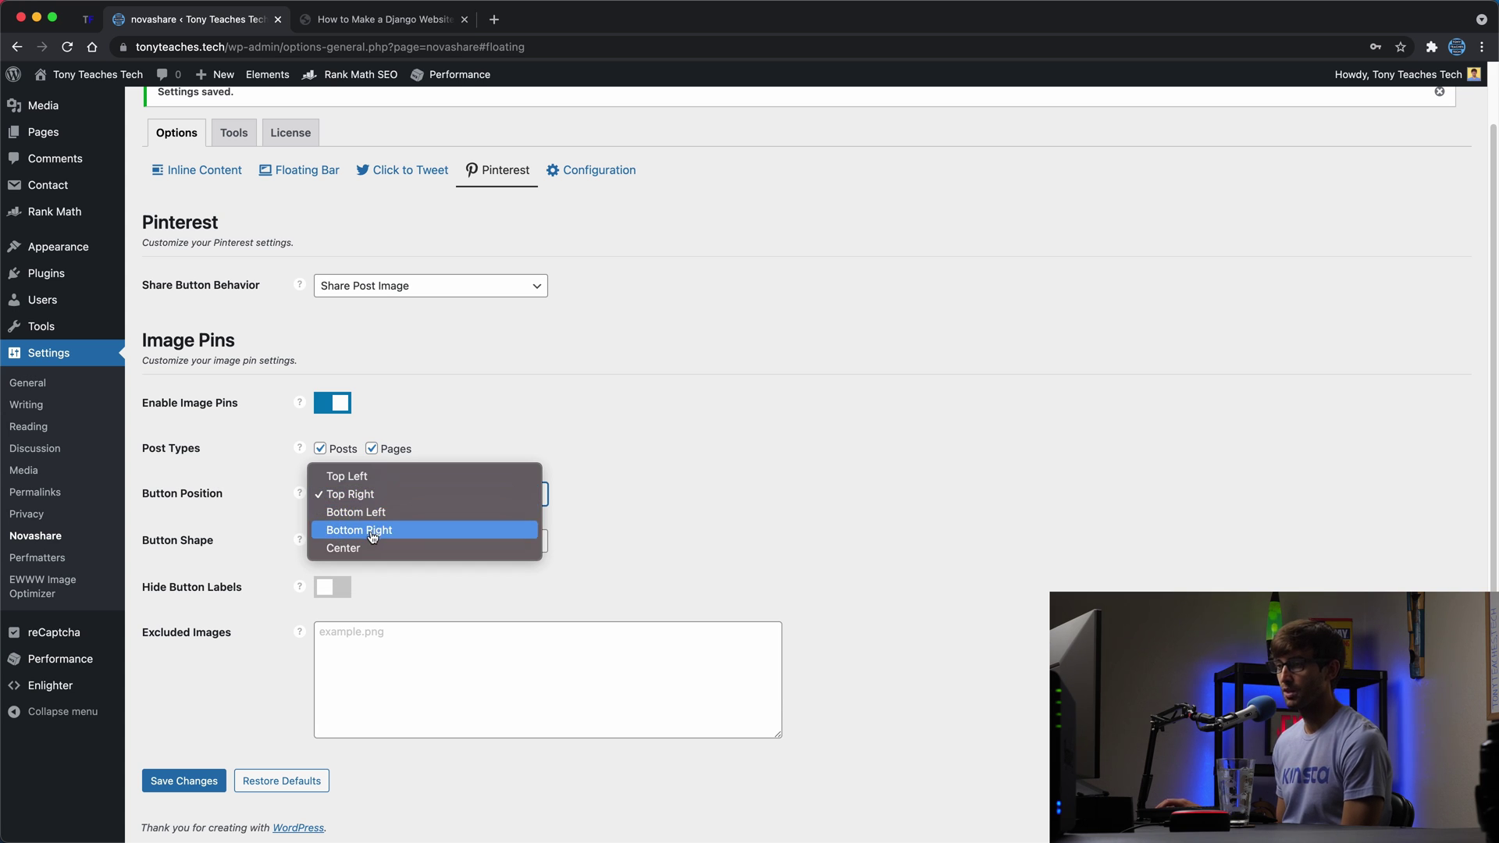
{"action": "left_click", "coordinate": [225, 536]}
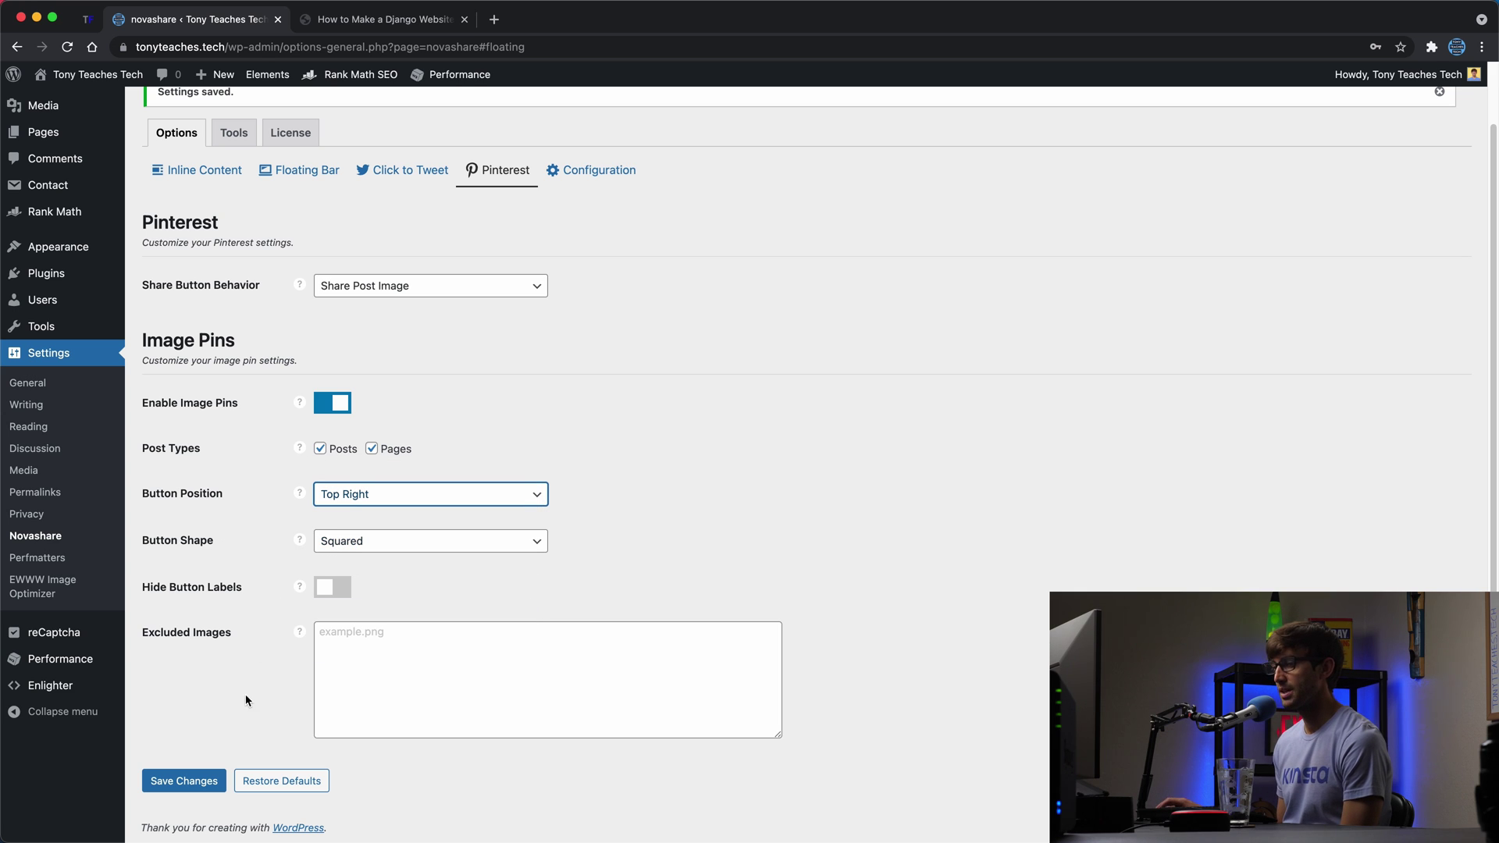
{"action": "left_click", "coordinate": [350, 644]}
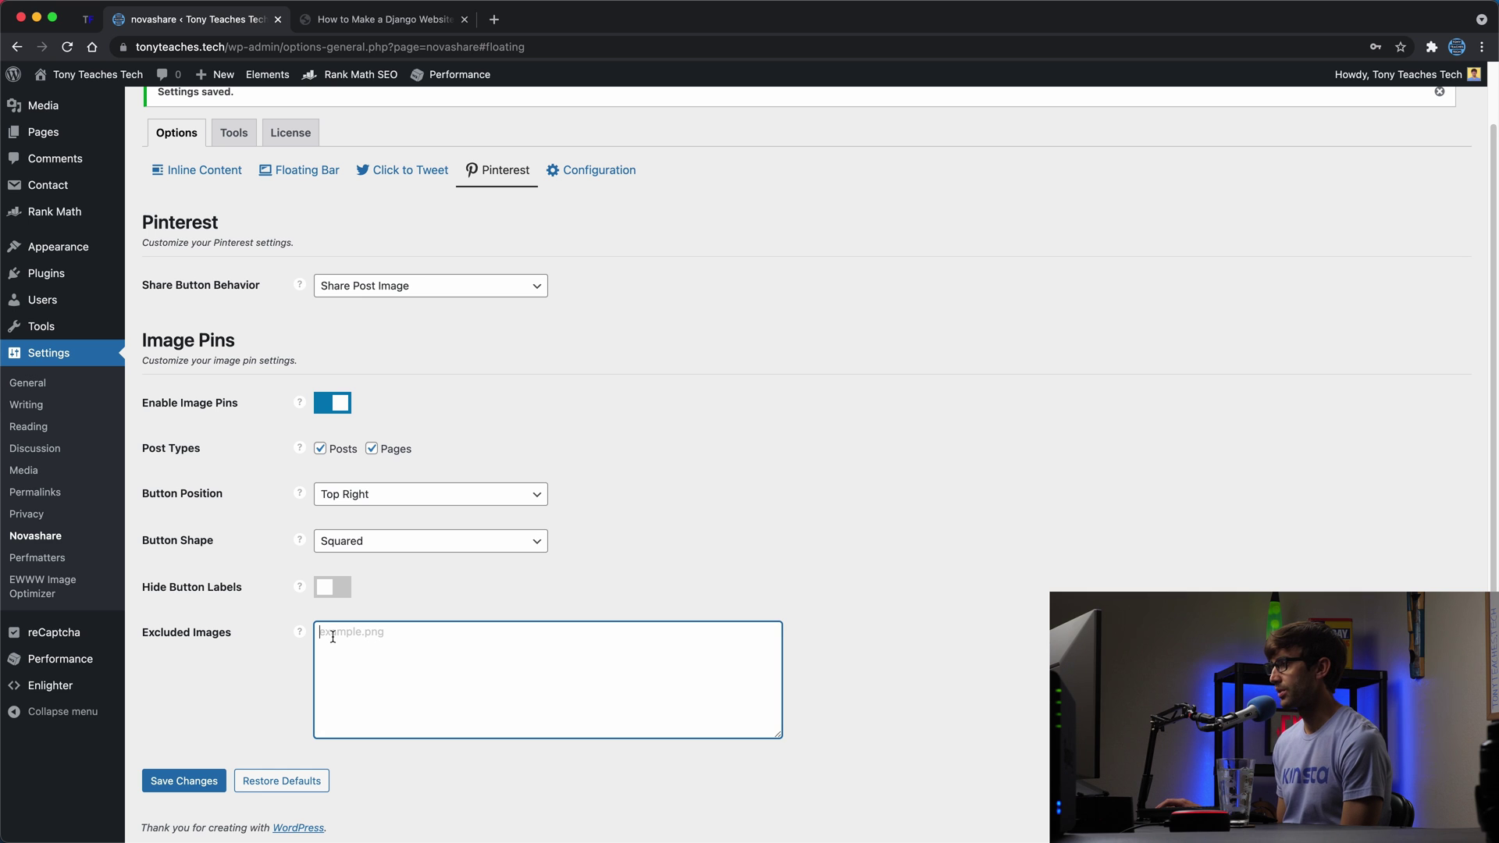
{"action": "left_click", "coordinate": [200, 779]}
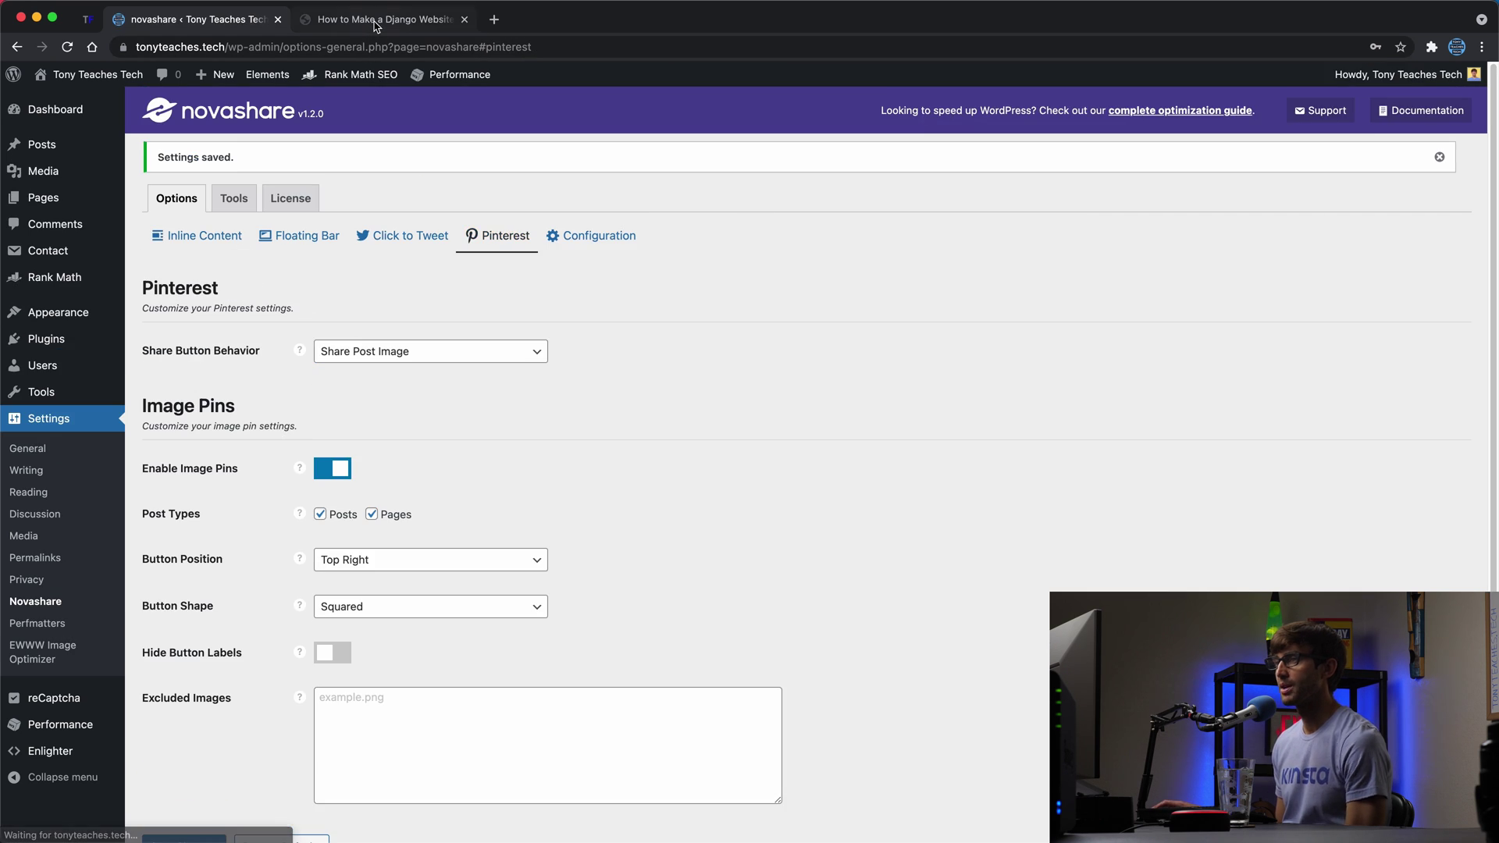
Reload the Django article and scroll through it to check the Pin button on its featured image
{"action": "left_click", "coordinate": [375, 19]}
{"action": "left_click", "coordinate": [373, 48]}
{"action": "key", "text": "Return"}
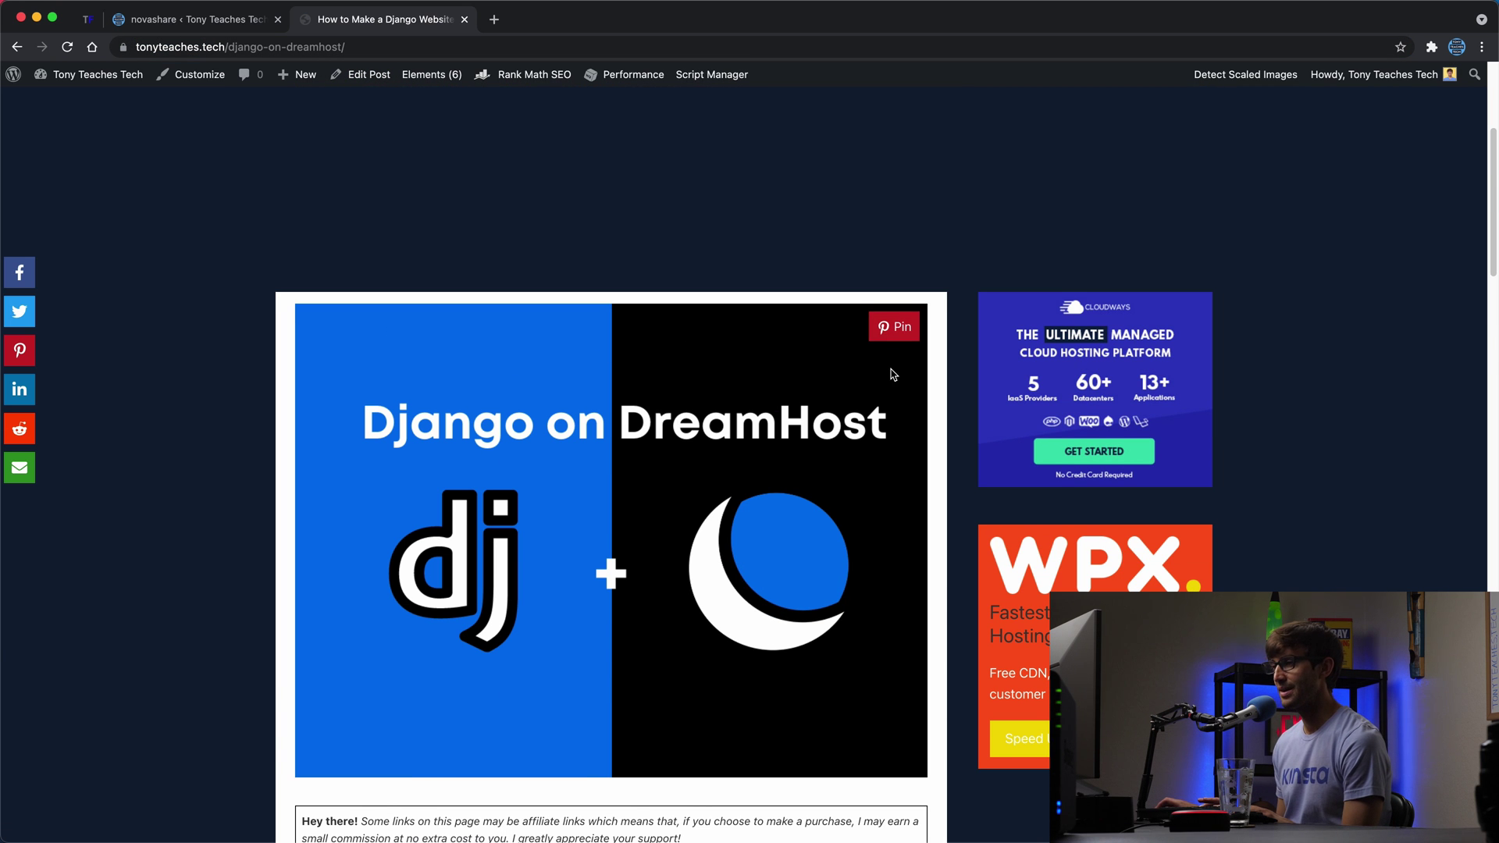
{"action": "scroll", "coordinate": [890, 387], "scroll_direction": "down", "scroll_amount": 5}
{"action": "scroll", "coordinate": [882, 404], "scroll_direction": "down", "scroll_amount": 10}
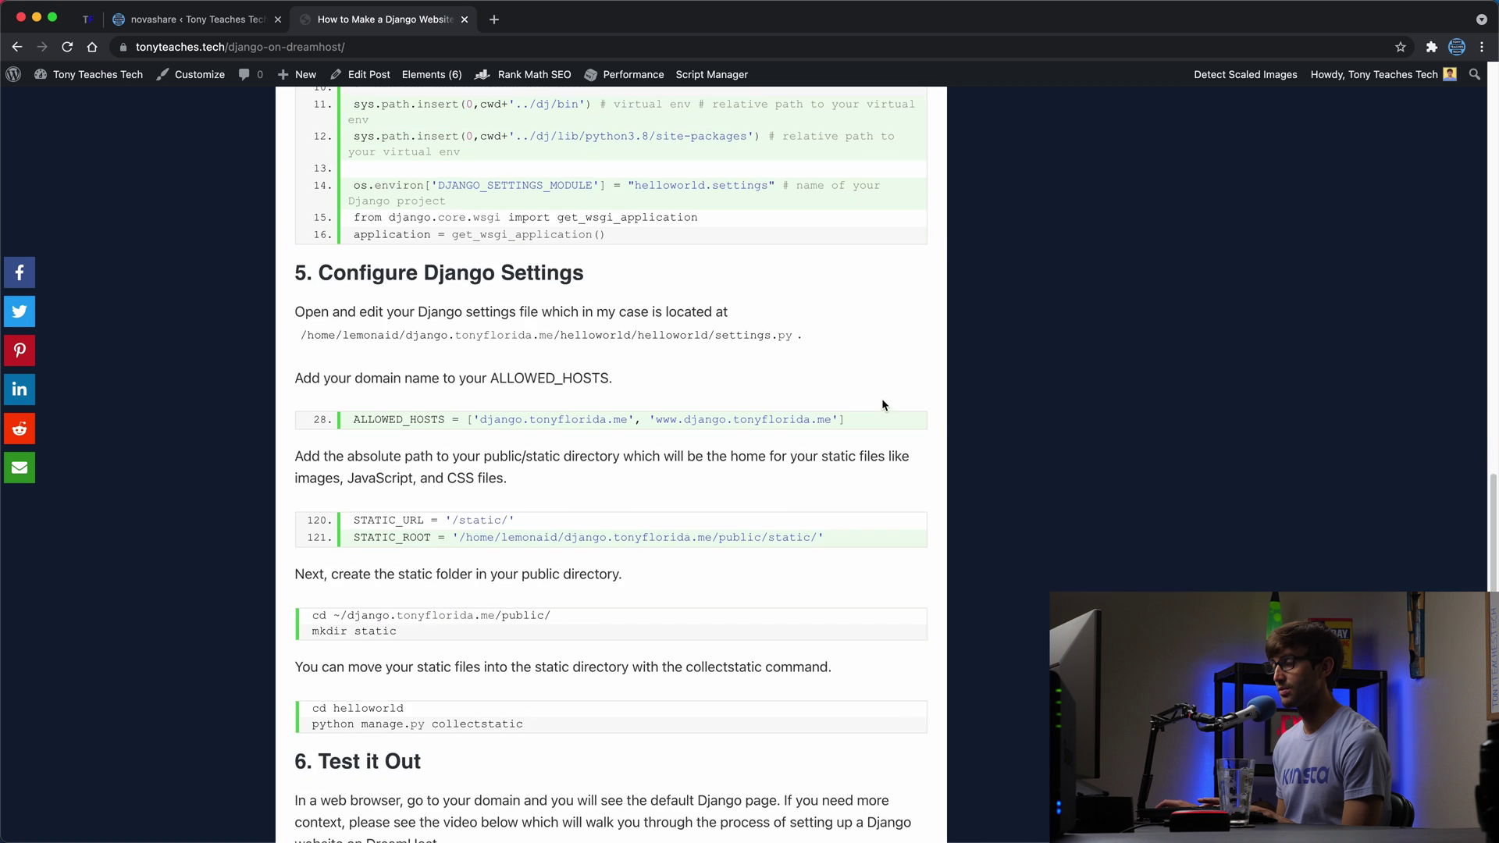
{"action": "scroll", "coordinate": [882, 404], "scroll_direction": "down", "scroll_amount": 10}
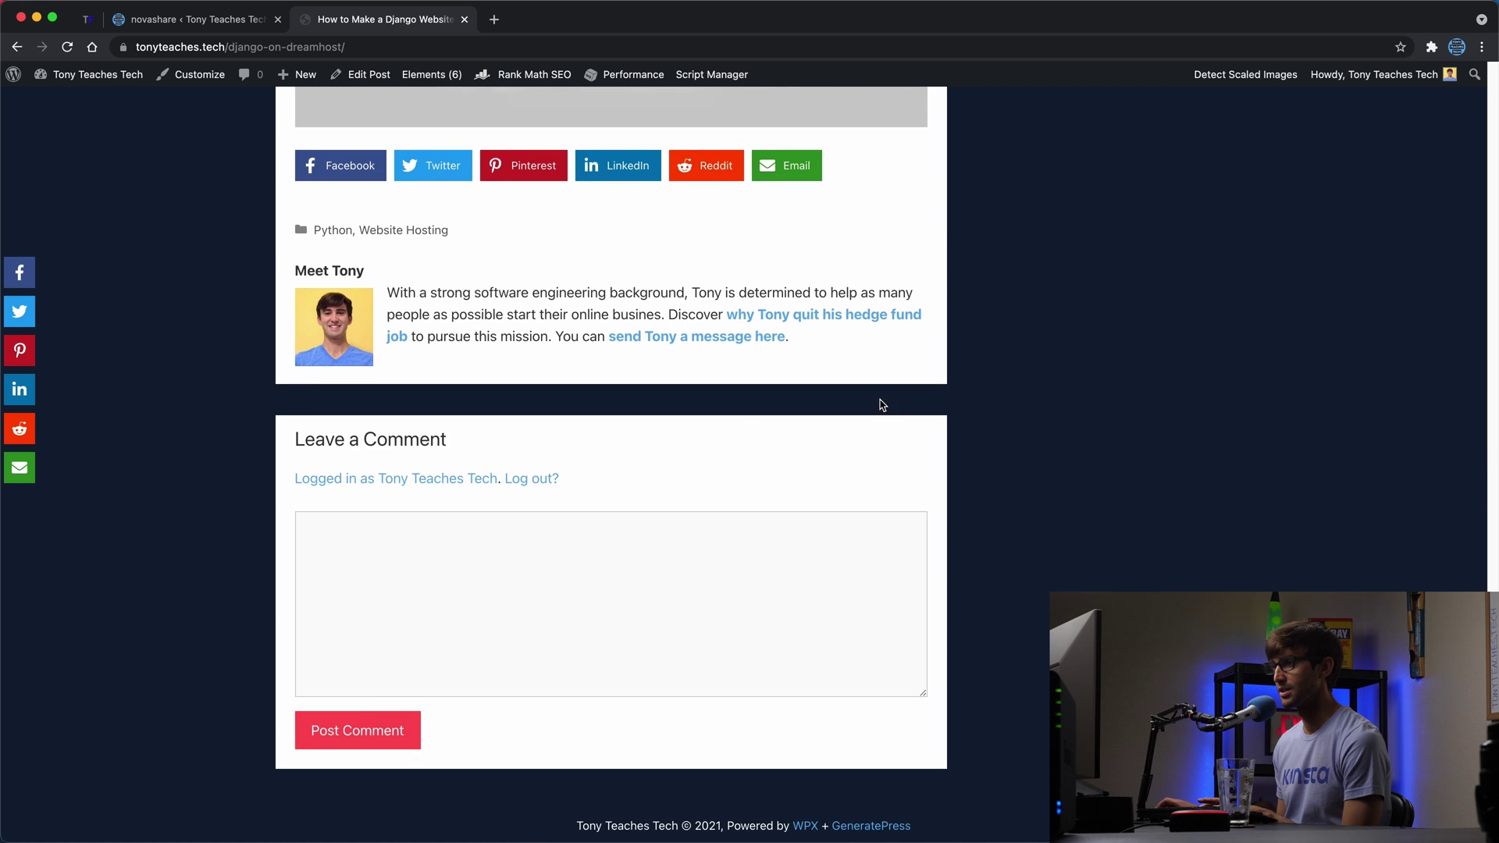
{"action": "scroll", "coordinate": [871, 421], "scroll_direction": "up", "scroll_amount": 5}
{"action": "scroll", "coordinate": [867, 433], "scroll_direction": "down", "scroll_amount": 3}
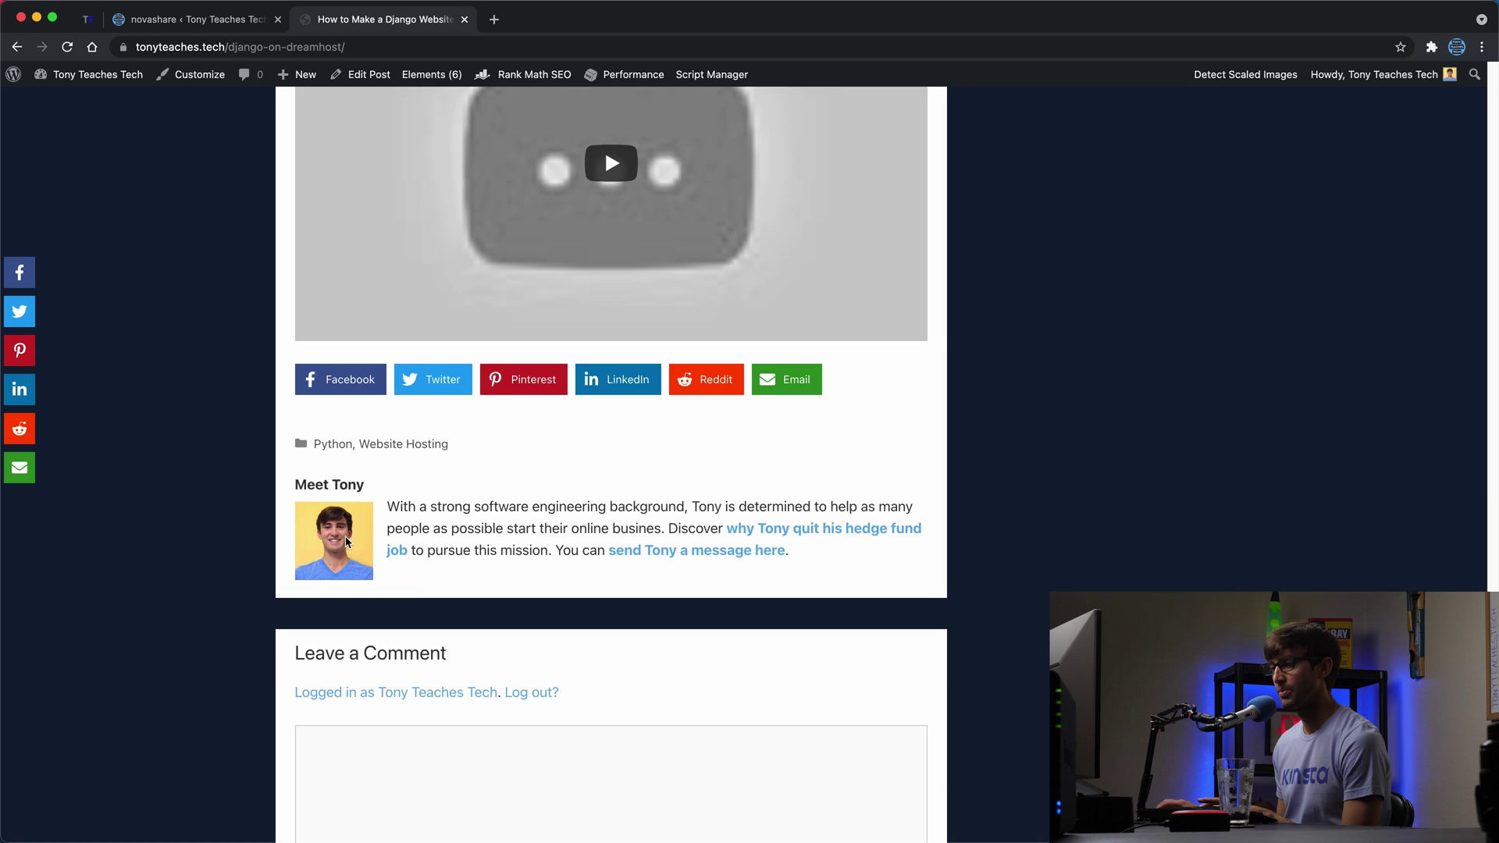
{"action": "scroll", "coordinate": [347, 543], "scroll_direction": "up", "scroll_amount": 20}
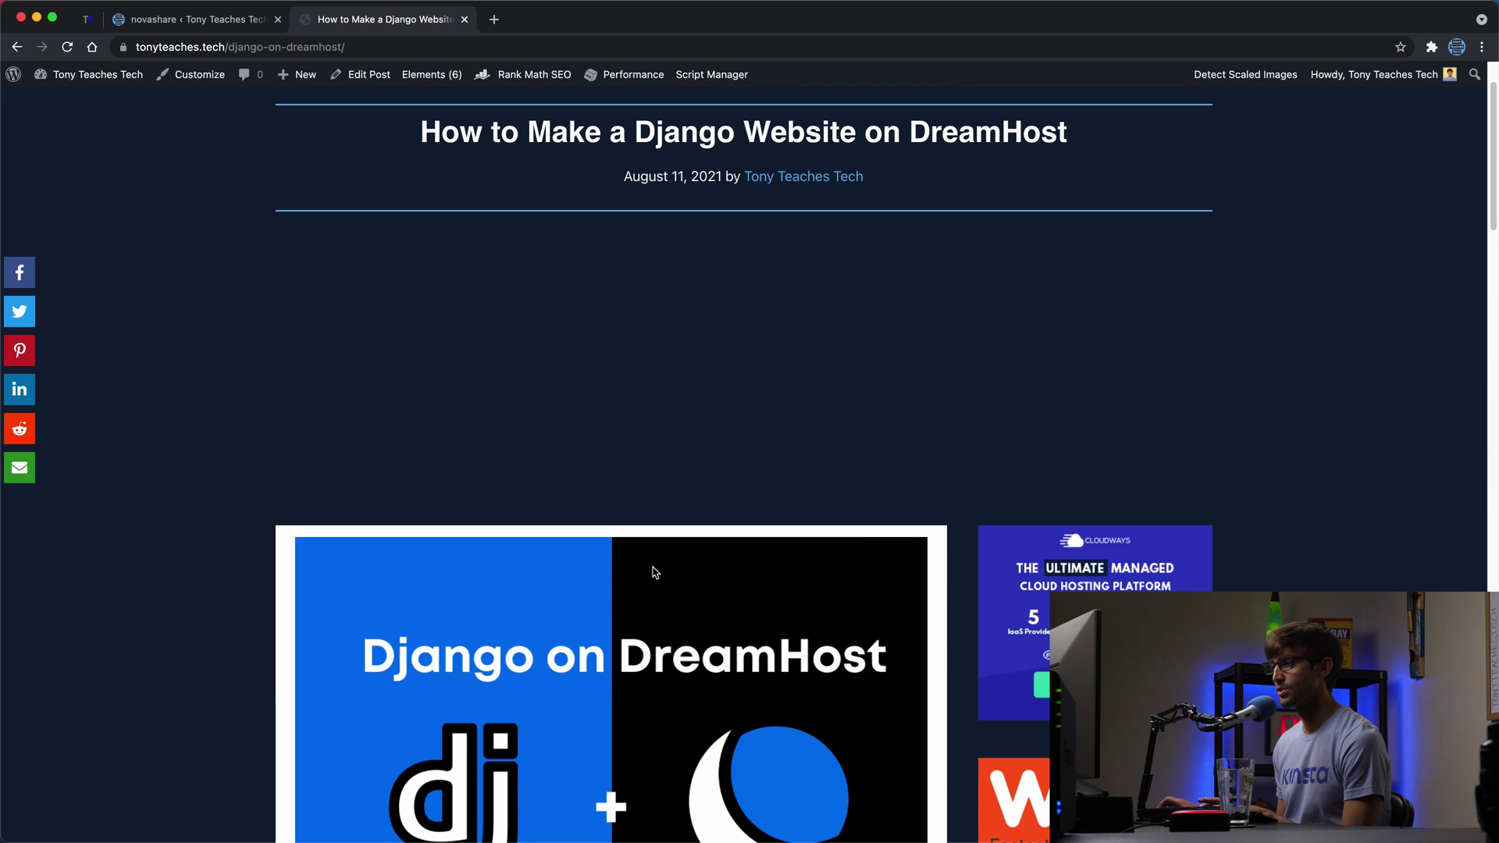
{"action": "scroll", "coordinate": [835, 562], "scroll_direction": "down", "scroll_amount": 3}
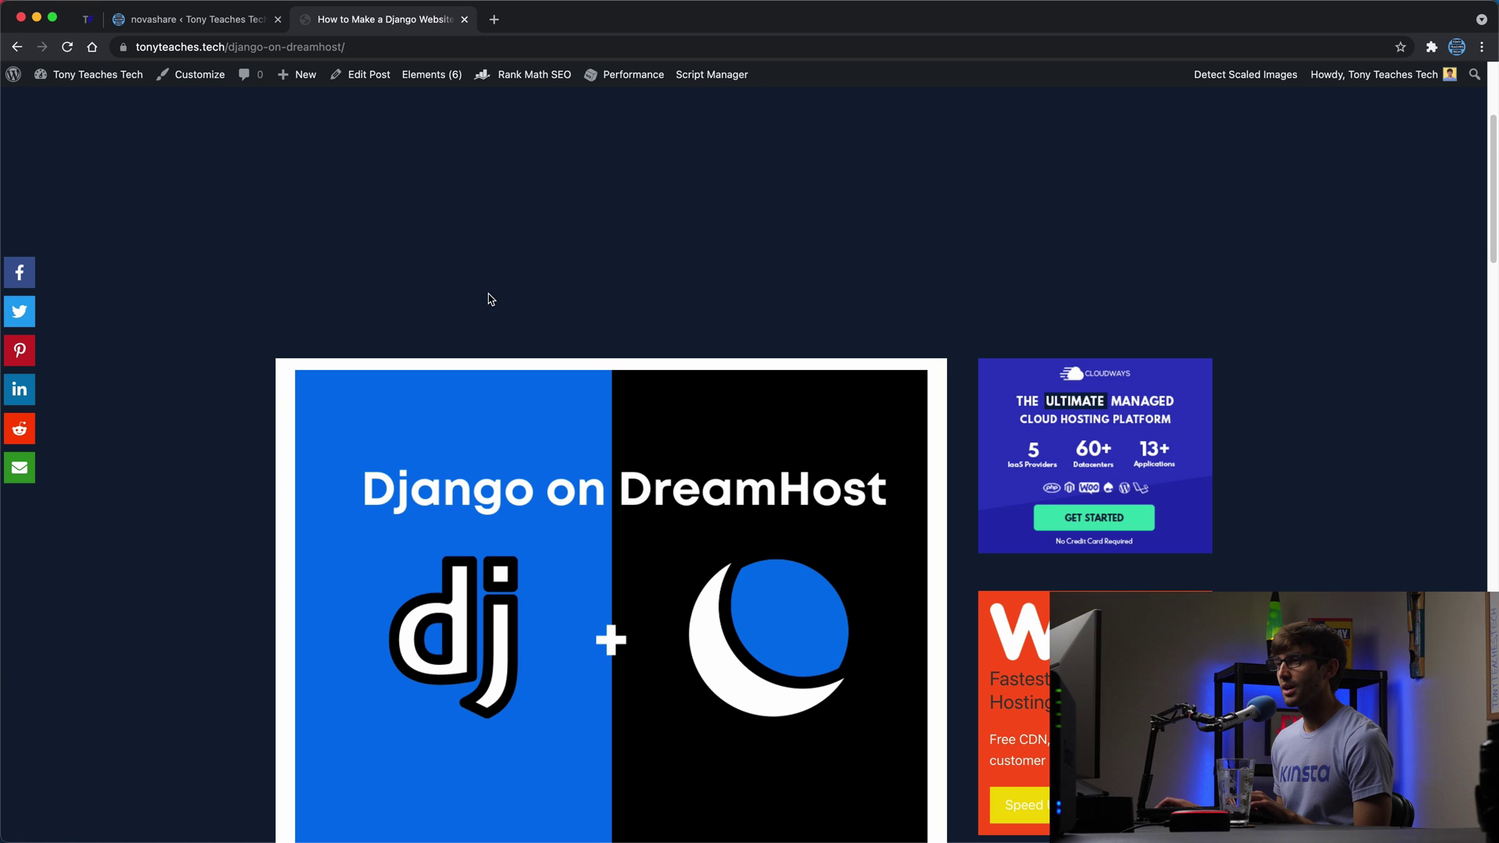
{"action": "scroll", "coordinate": [491, 299], "scroll_direction": "up", "scroll_amount": 5}
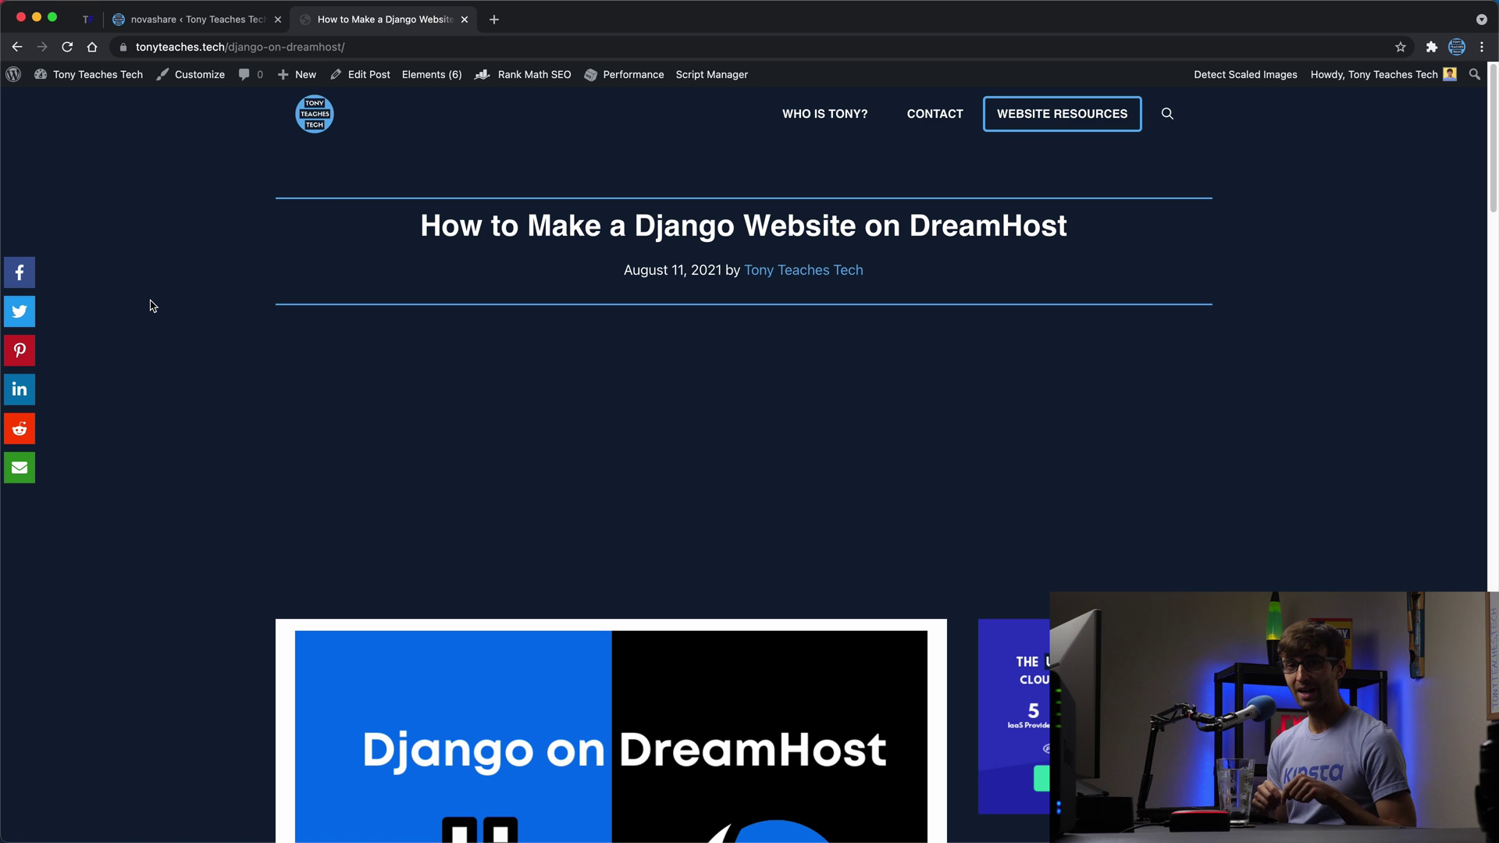
Open tonyflorida.com's Contact page and close the YouTube and Facebook tabs it opened
{"action": "left_click", "coordinate": [83, 22]}
{"action": "scroll", "coordinate": [240, 385], "scroll_direction": "up", "scroll_amount": 20}
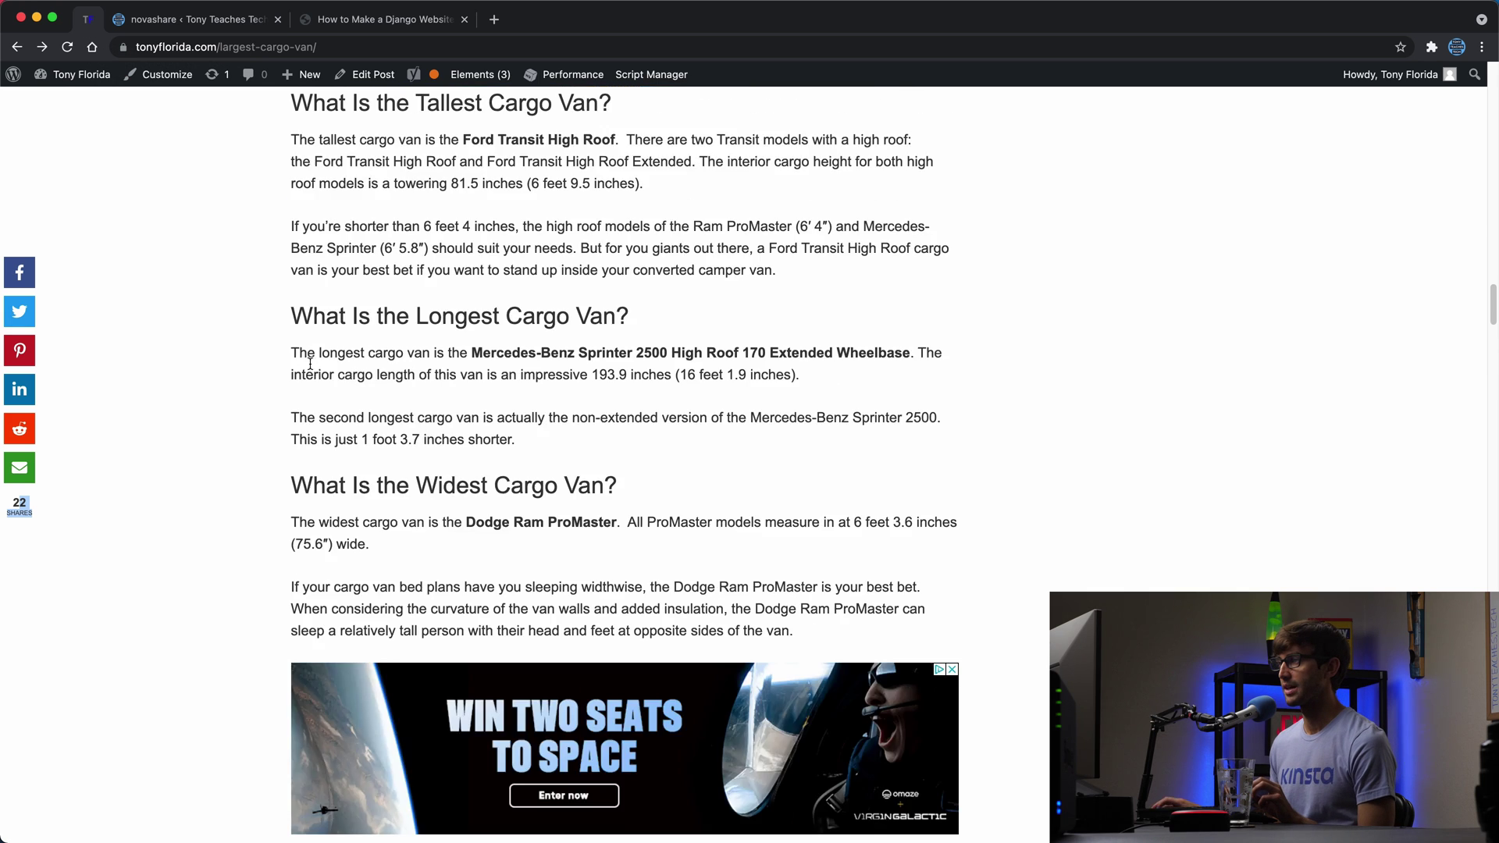
{"action": "scroll", "coordinate": [900, 232], "scroll_direction": "up", "scroll_amount": 5}
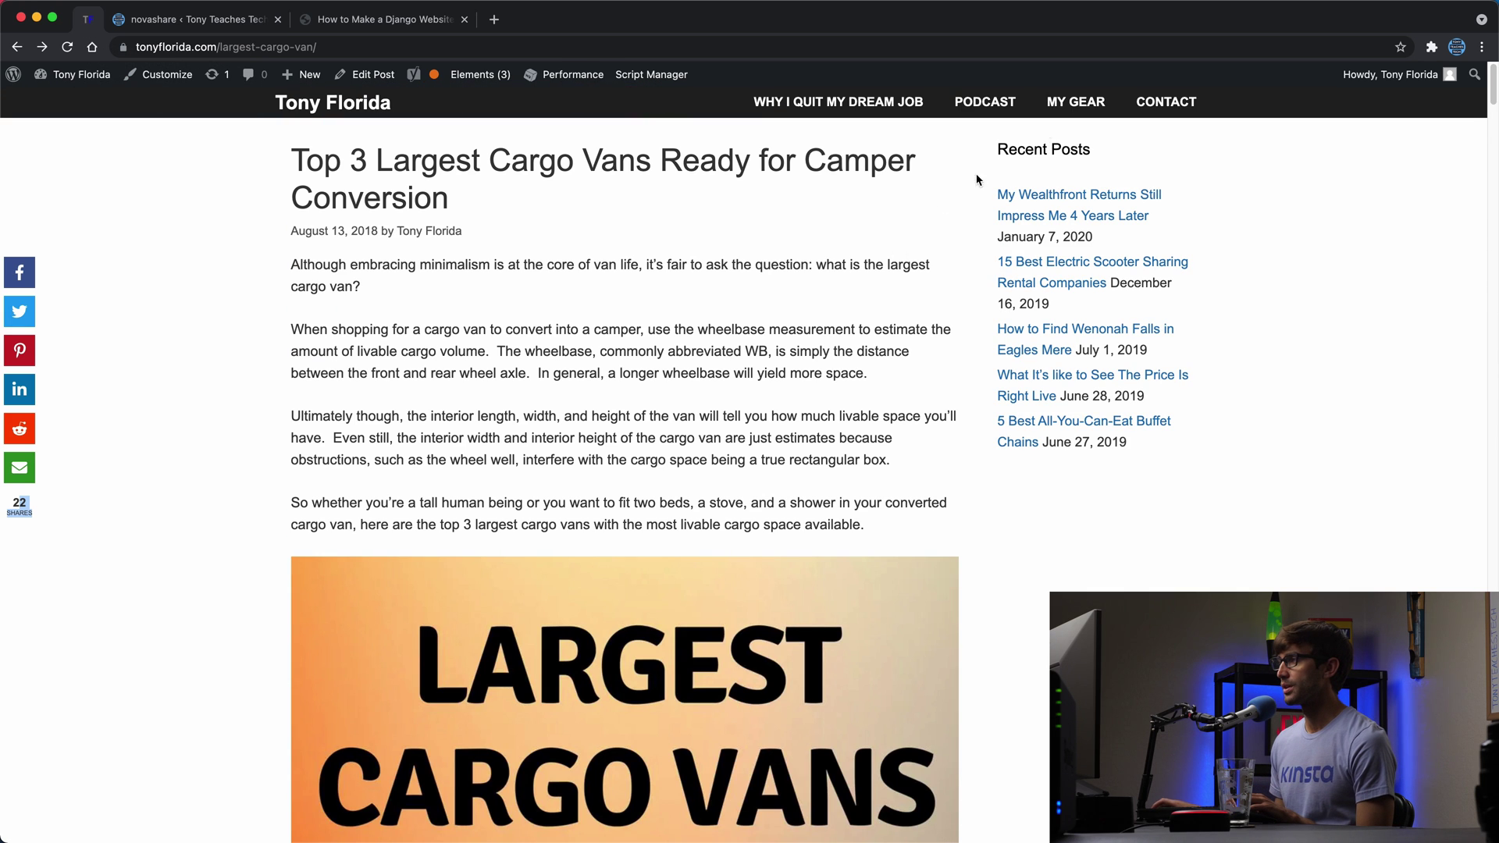
{"action": "left_click", "coordinate": [1136, 102]}
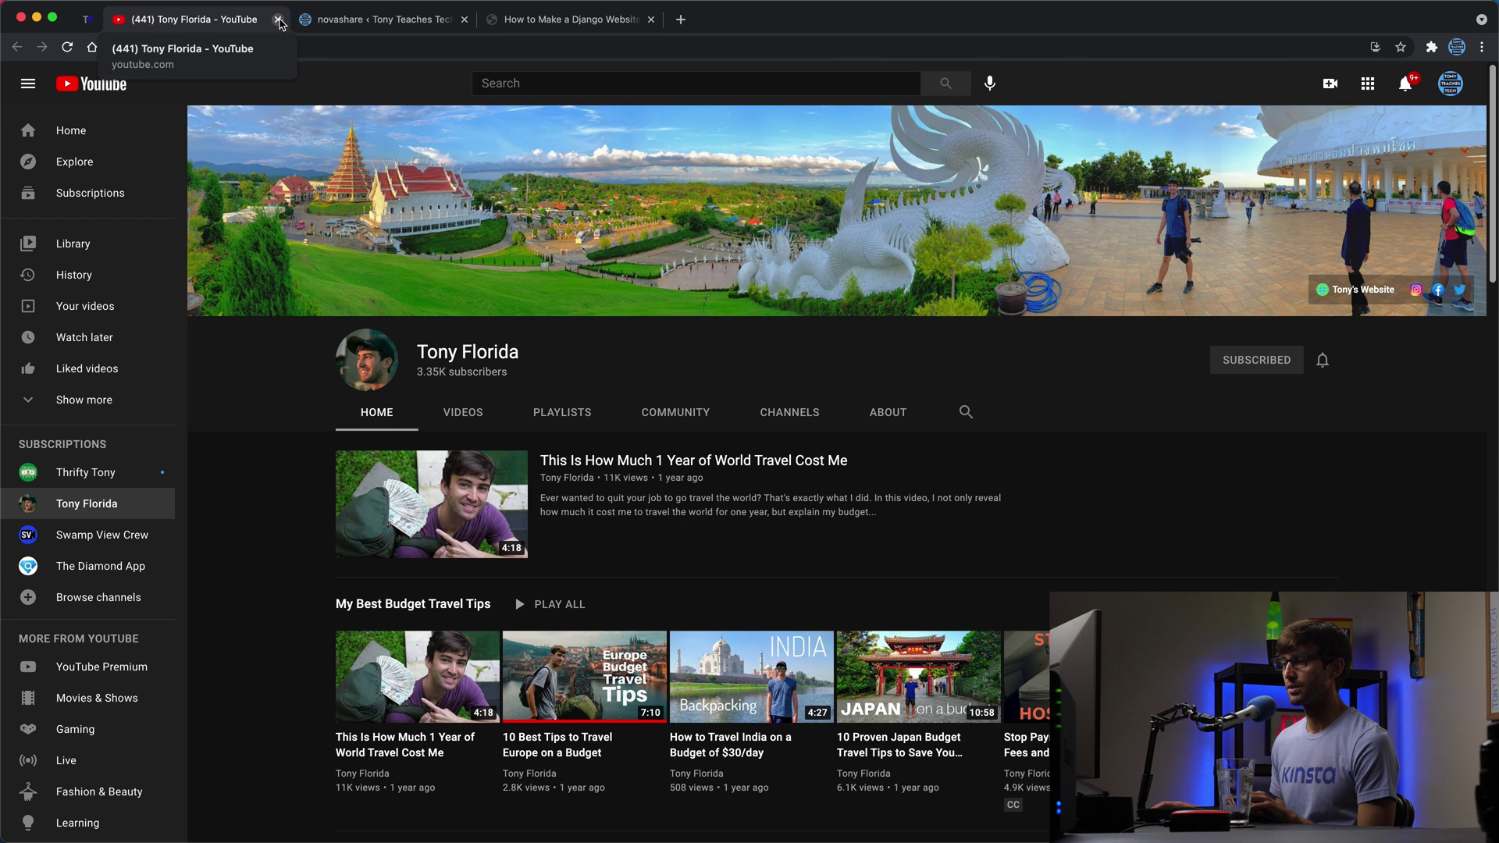
{"action": "left_click", "coordinate": [279, 20]}
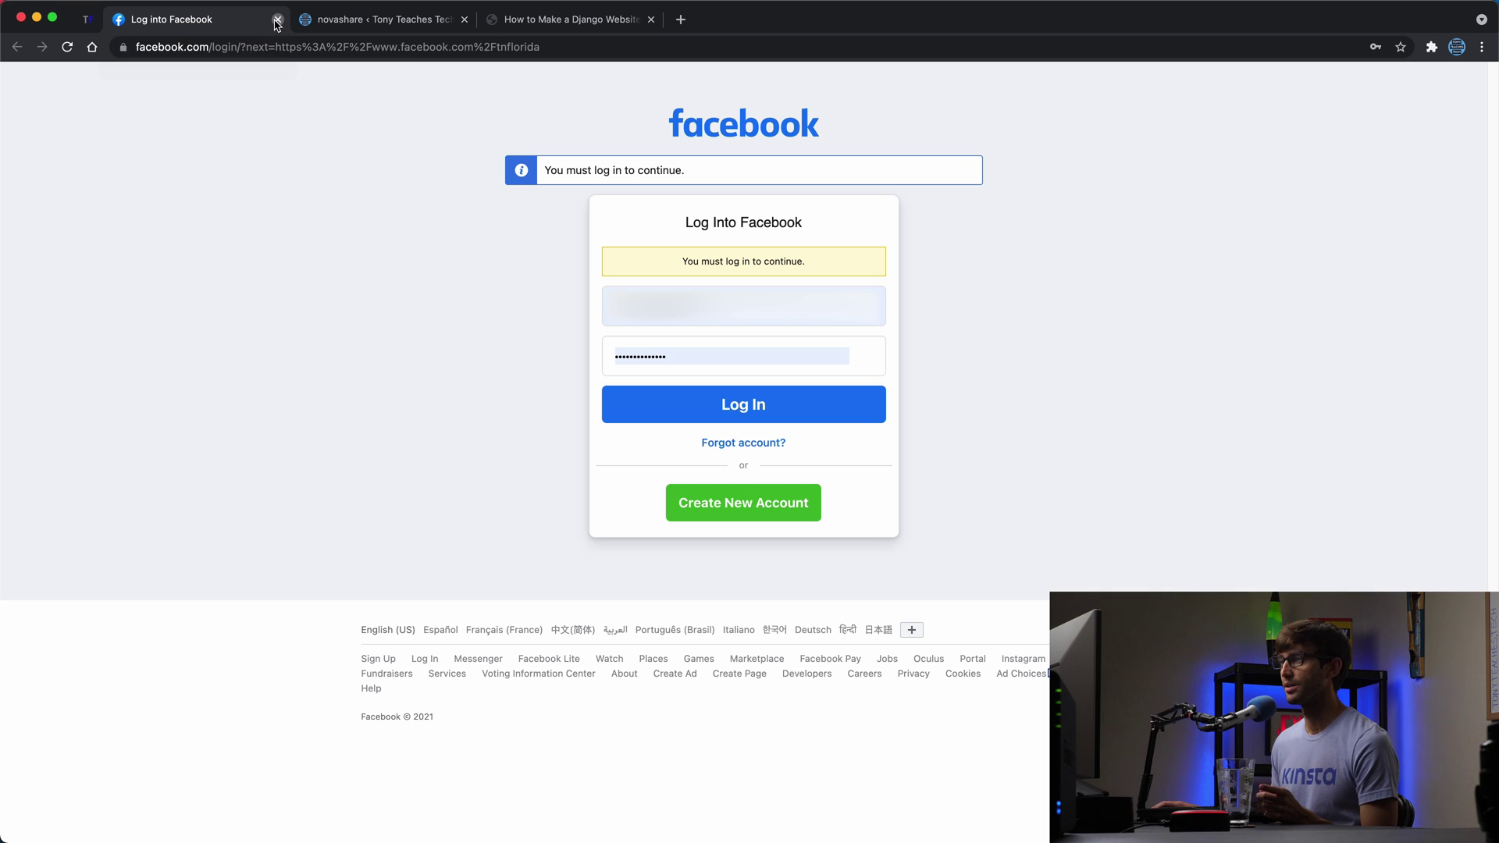
{"action": "left_click", "coordinate": [277, 20]}
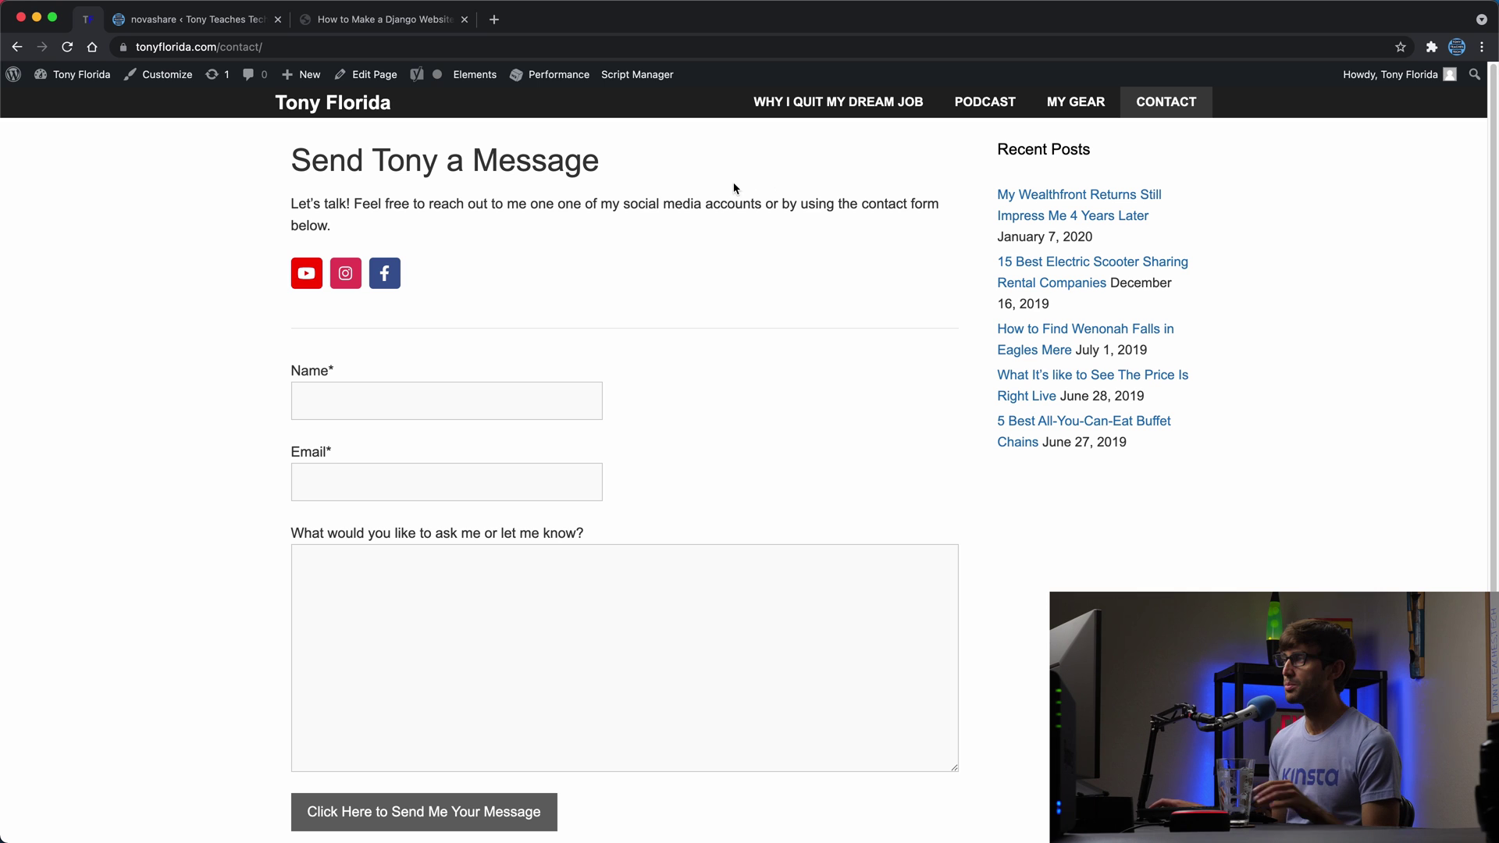
Open the Why I Quit My Dream Job article and scroll to its contact paragraph and social icons
{"action": "left_click", "coordinate": [808, 105]}
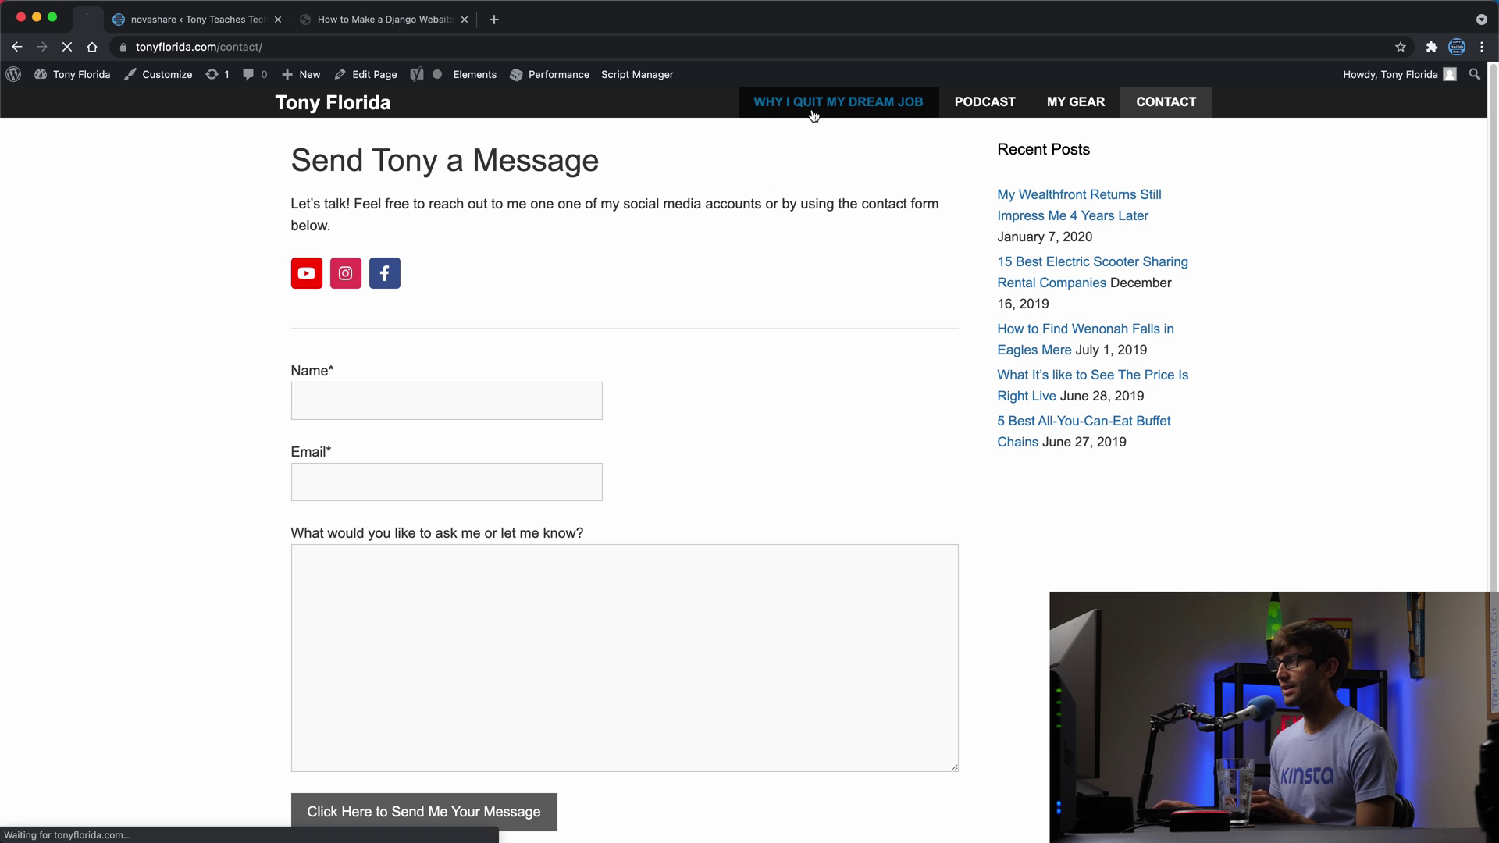
{"action": "left_click_drag", "start_coordinate": [1491, 101], "coordinate": [1491, 828]}
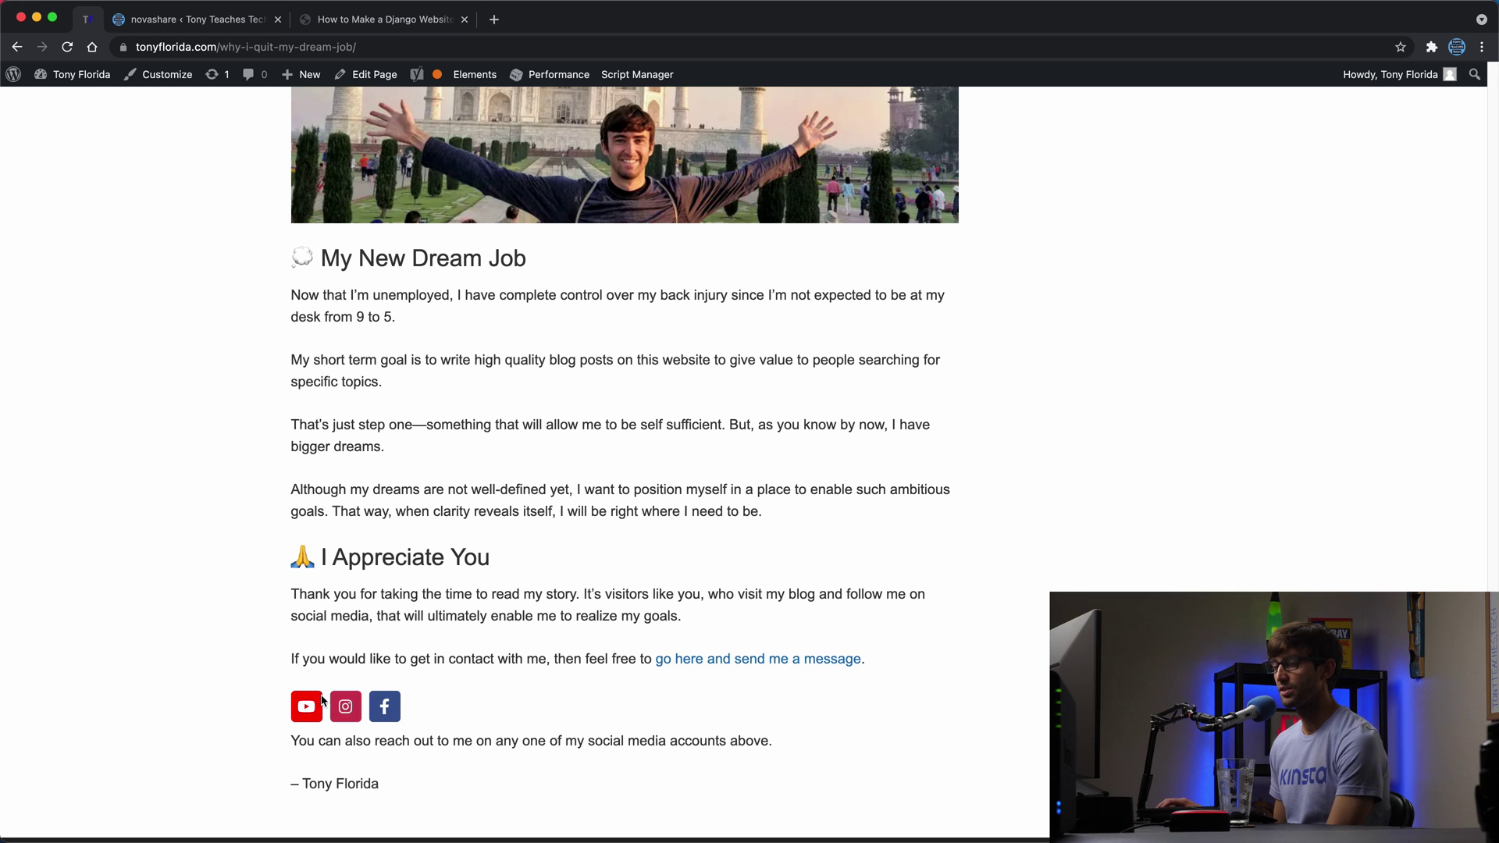
{"action": "left_click_drag", "start_coordinate": [254, 668], "coordinate": [413, 700]}
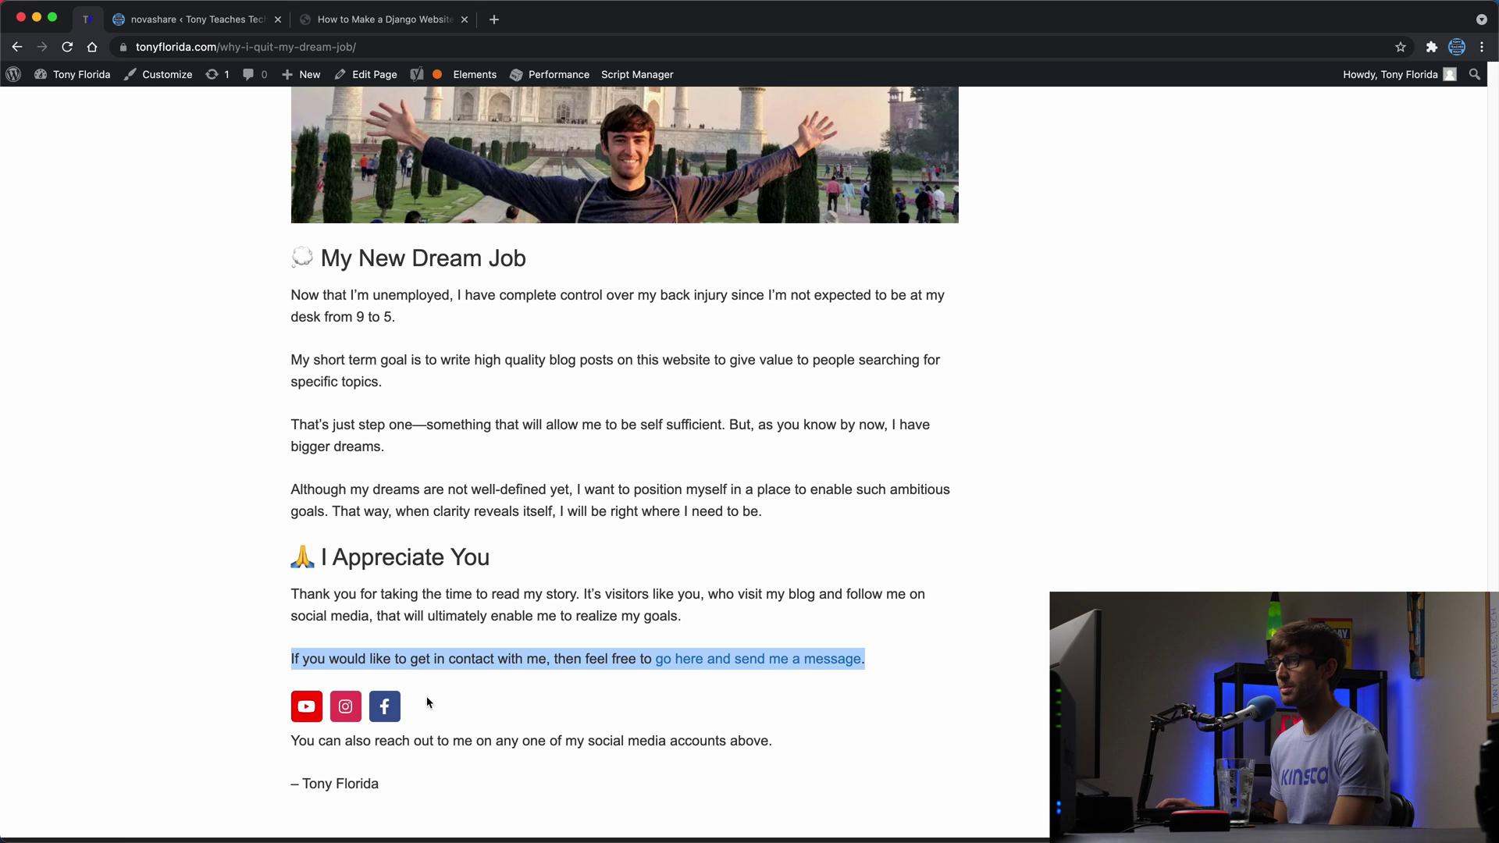
{"action": "left_click", "coordinate": [429, 704]}
Edit the Novashare inline hook and highlight its margin-top wrapper and novashare_inline_content shortcode
{"action": "left_click", "coordinate": [55, 100]}
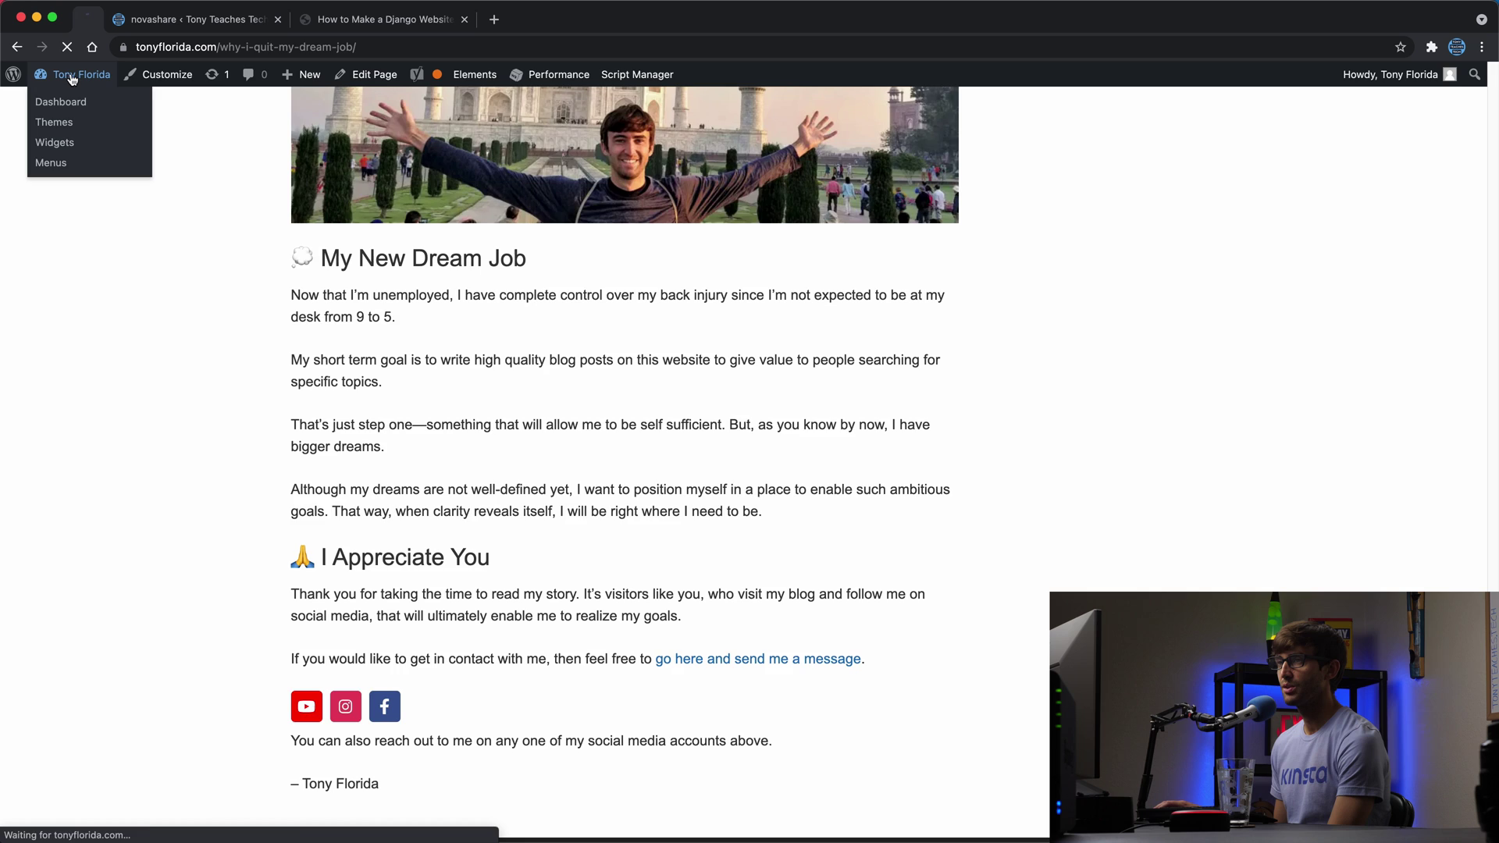
{"action": "mouse_move", "coordinate": [49, 460]}
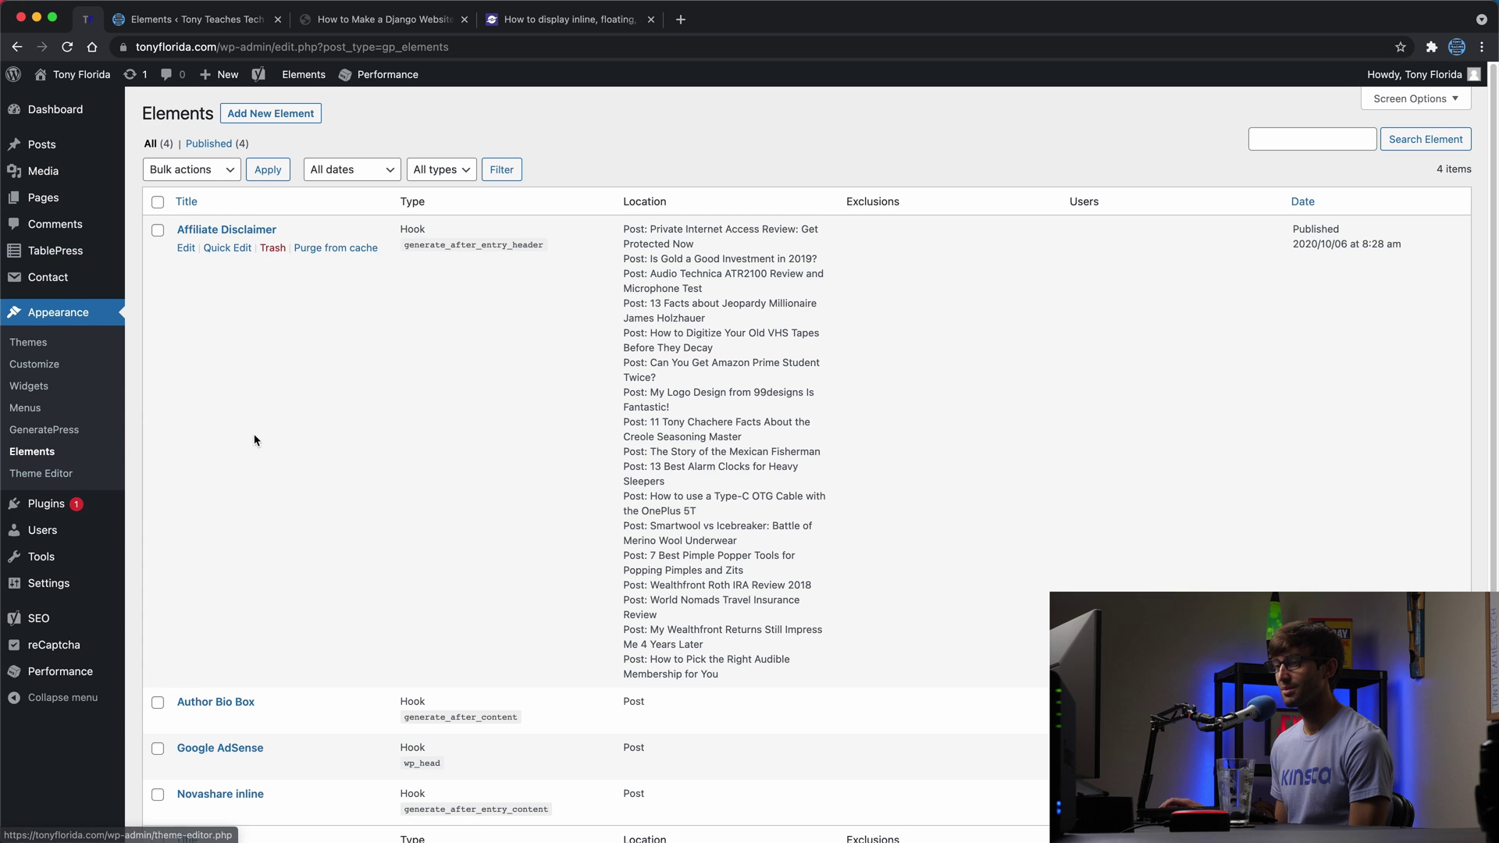
{"action": "scroll", "coordinate": [255, 431], "scroll_direction": "down", "scroll_amount": 3}
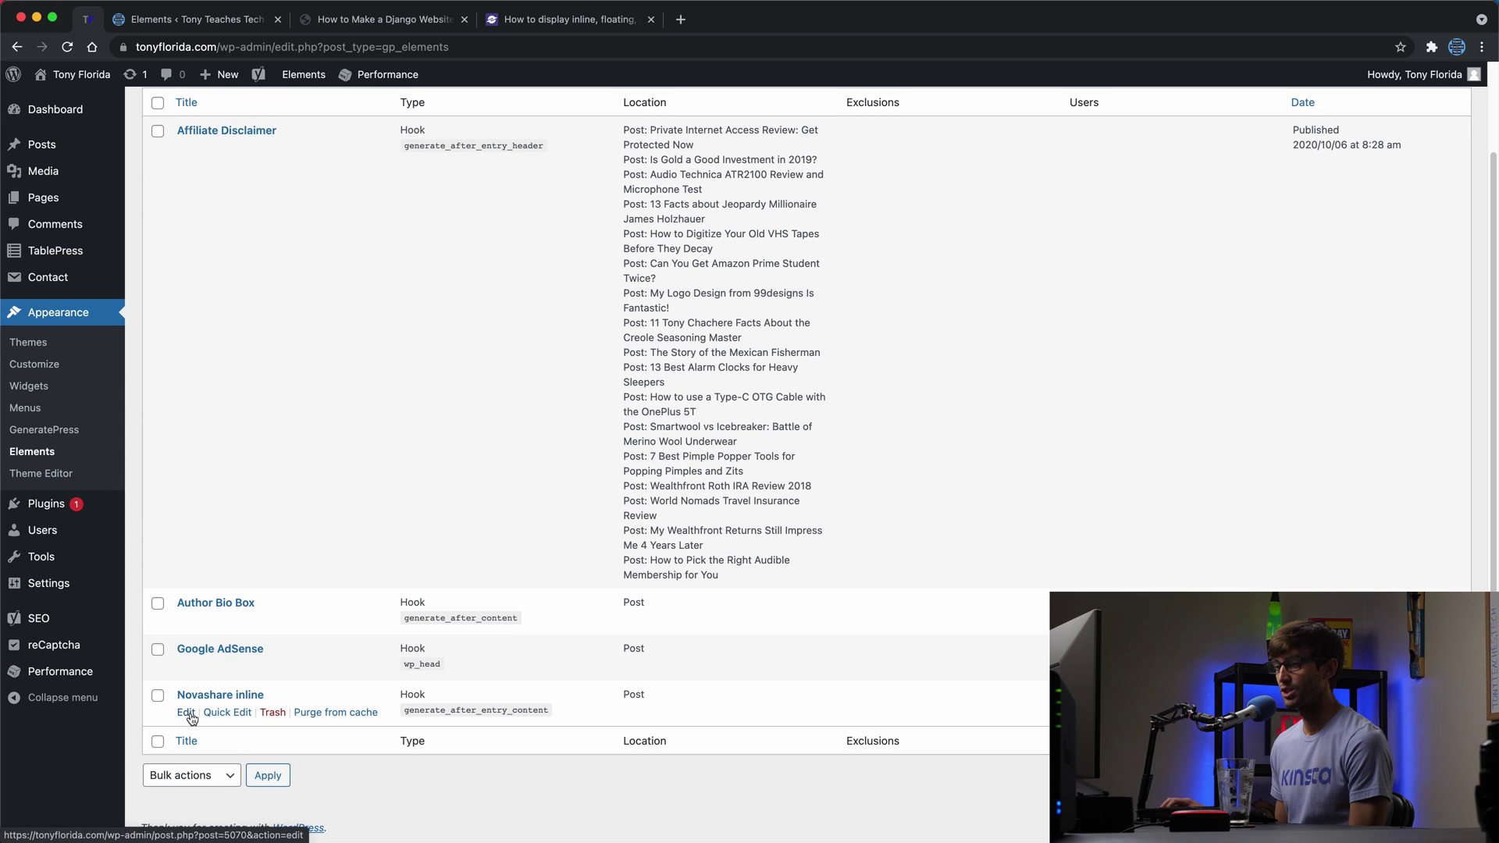
{"action": "left_click", "coordinate": [186, 712]}
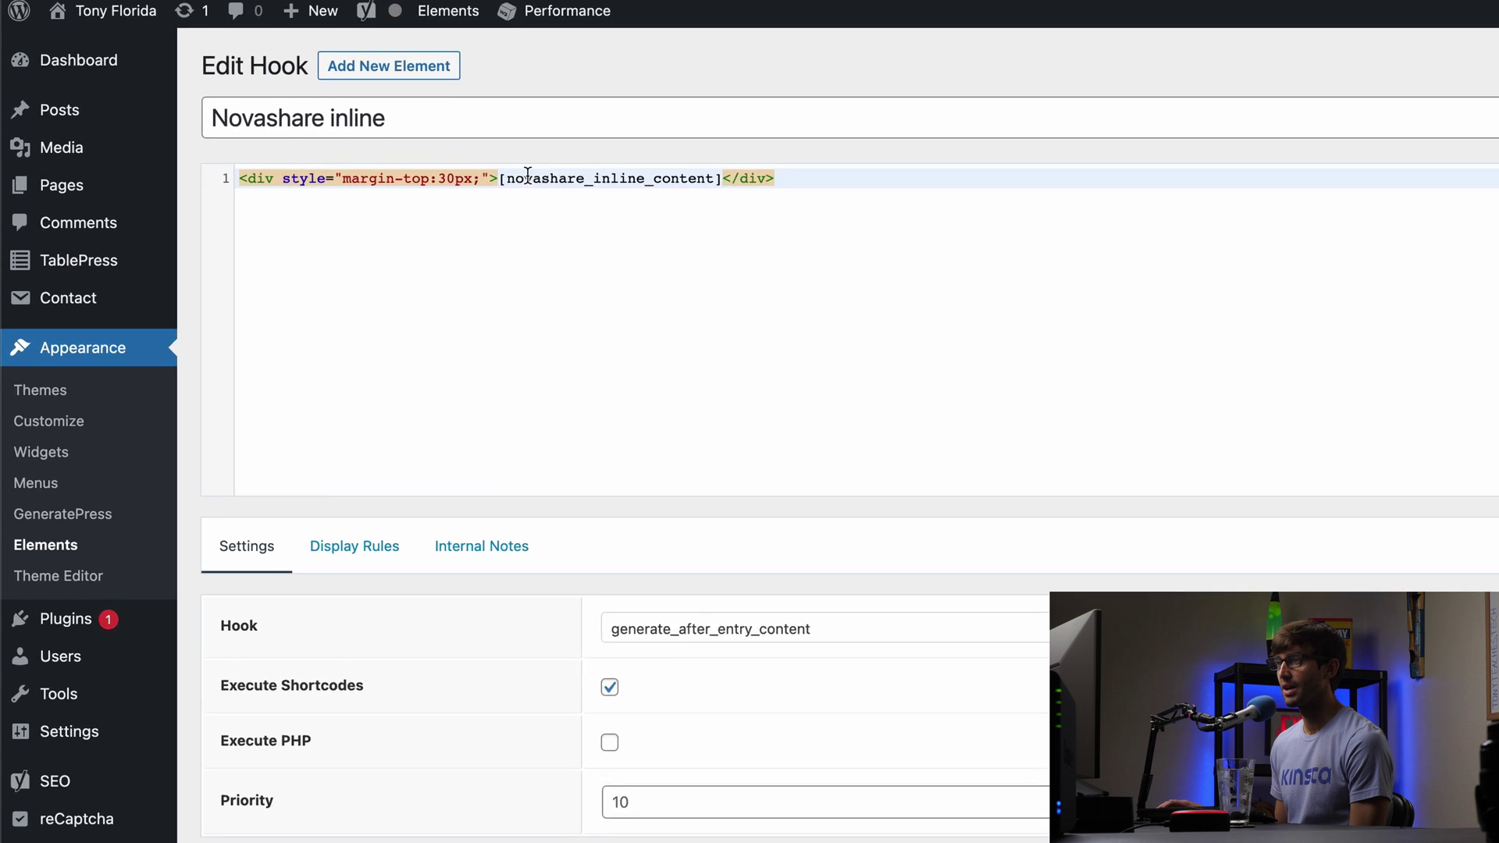
{"action": "left_click_drag", "start_coordinate": [498, 178], "coordinate": [210, 175]}
{"action": "left_click", "coordinate": [617, 168]}
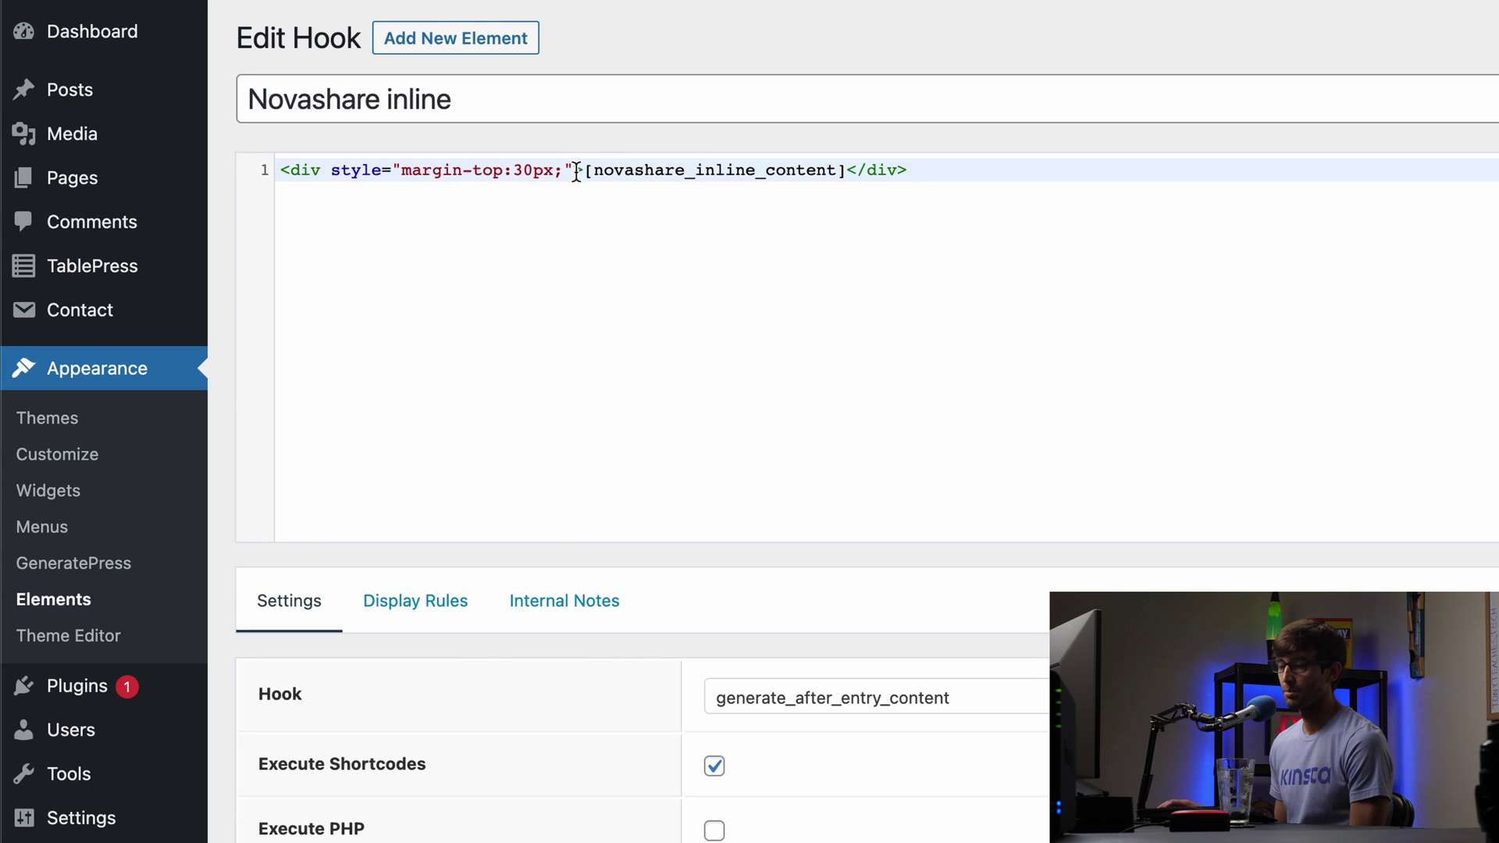
{"action": "double_click", "coordinate": [645, 172]}
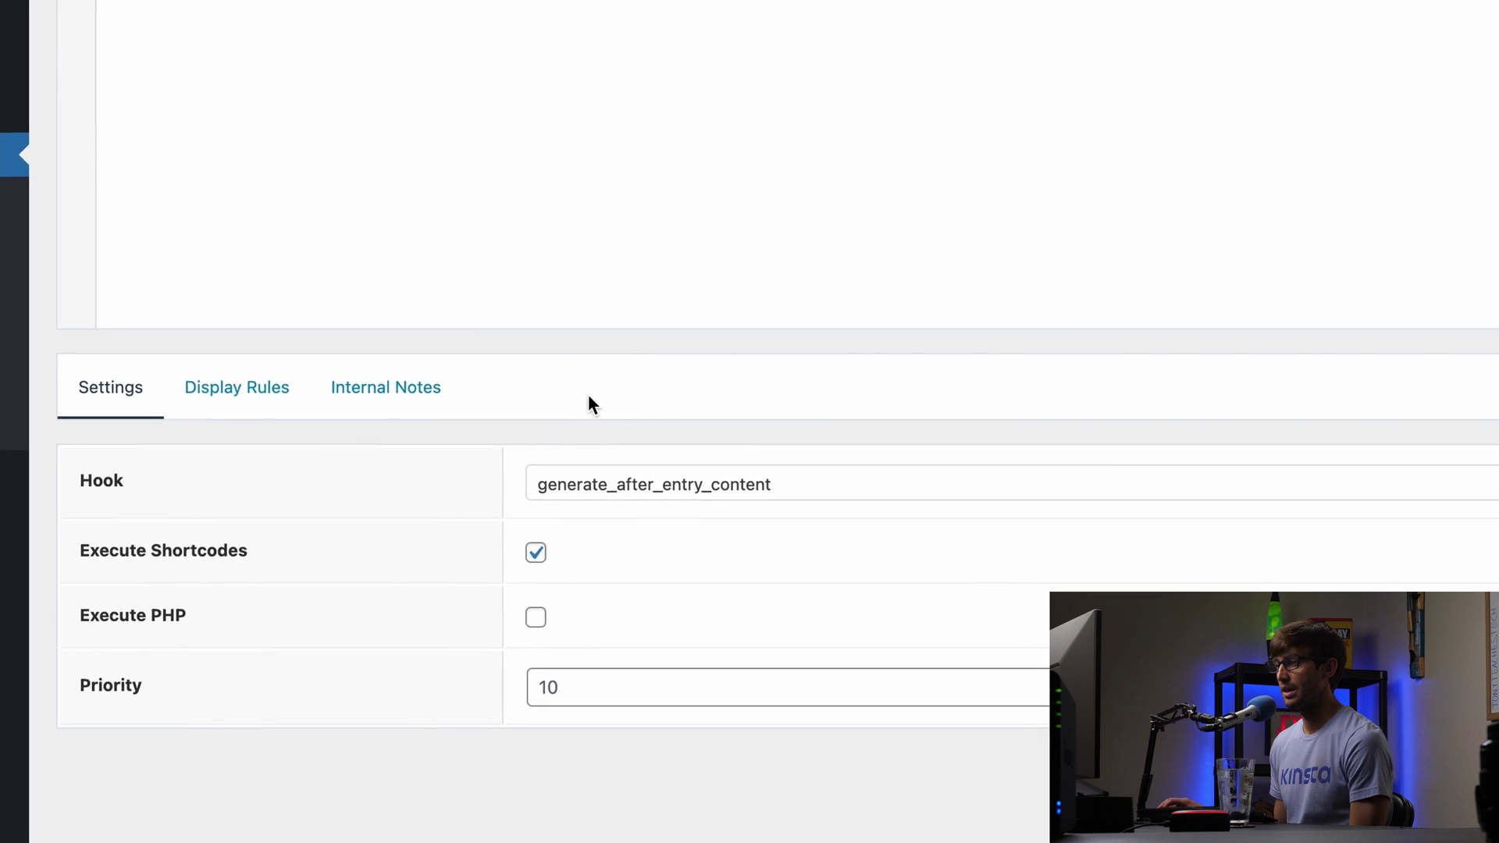
Check the hook's Post / All Posts display rule, then reselect the novashare_inline_content shortcode name
{"action": "left_click", "coordinate": [182, 321]}
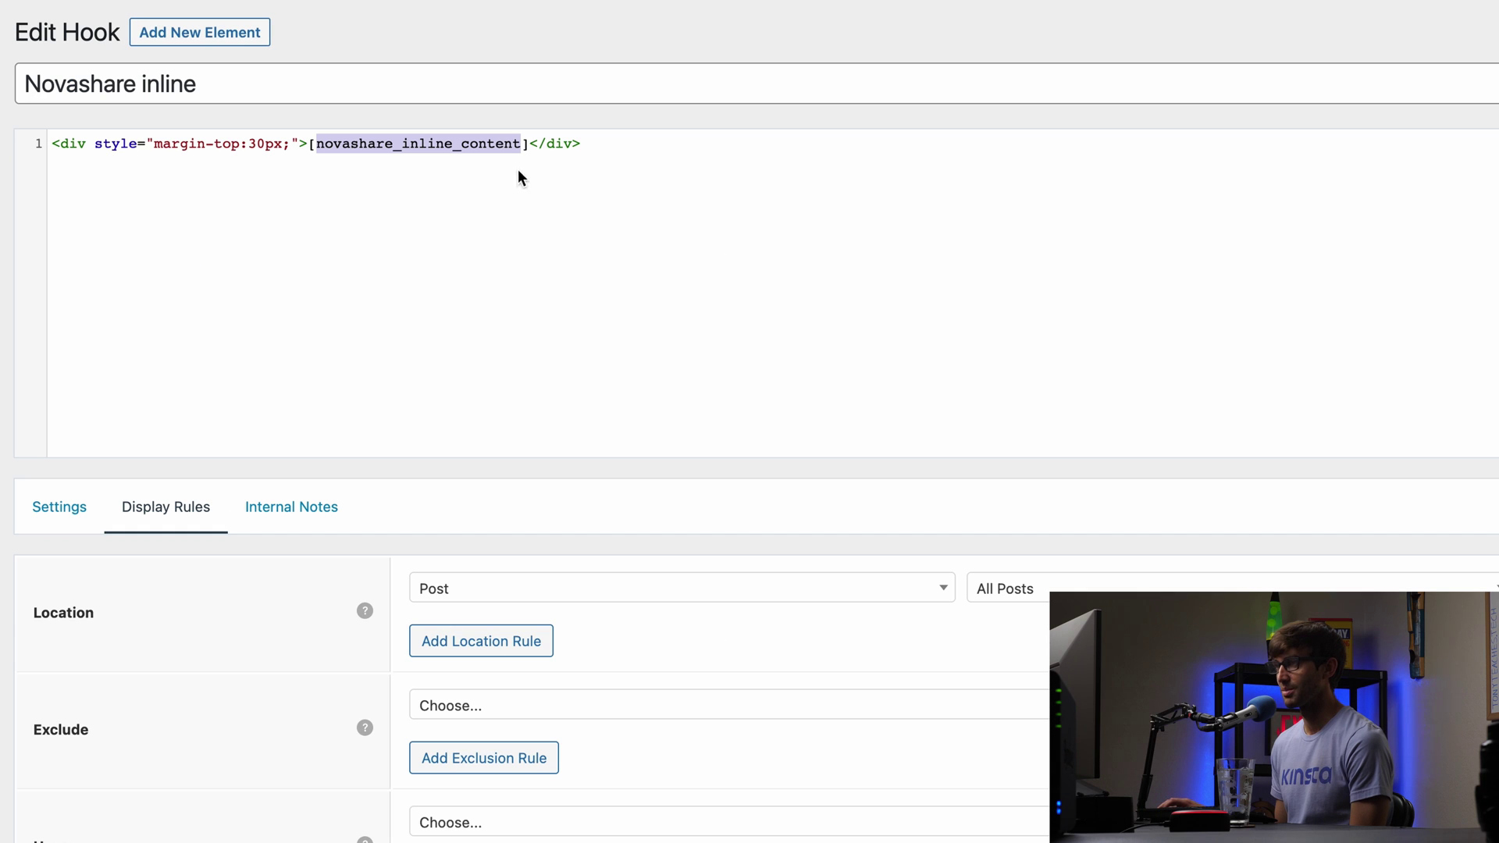
{"action": "left_click", "coordinate": [537, 158]}
{"action": "double_click", "coordinate": [449, 146]}
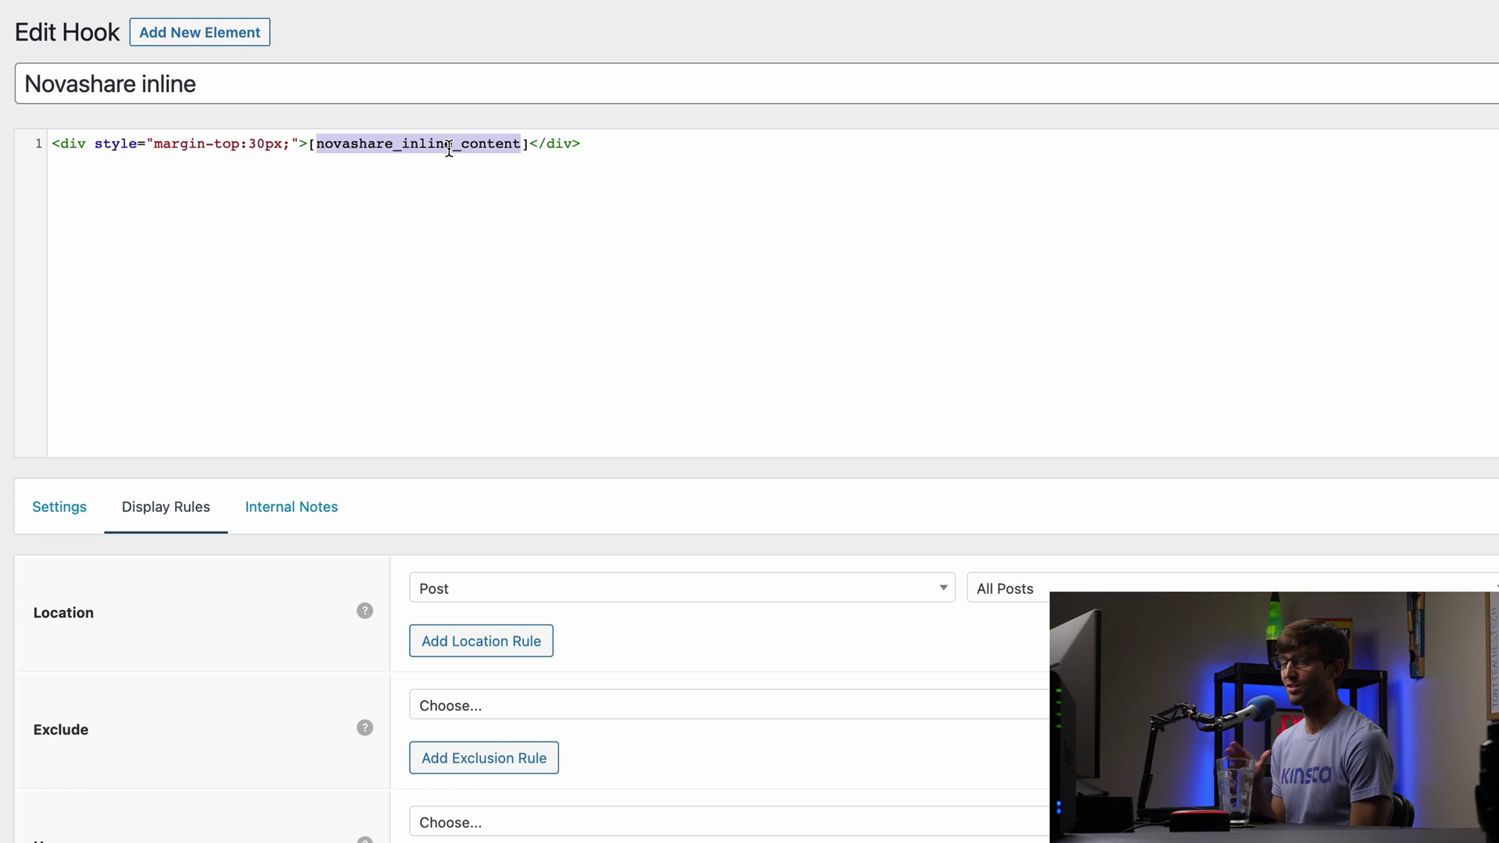
{"action": "left_click", "coordinate": [401, 146]}
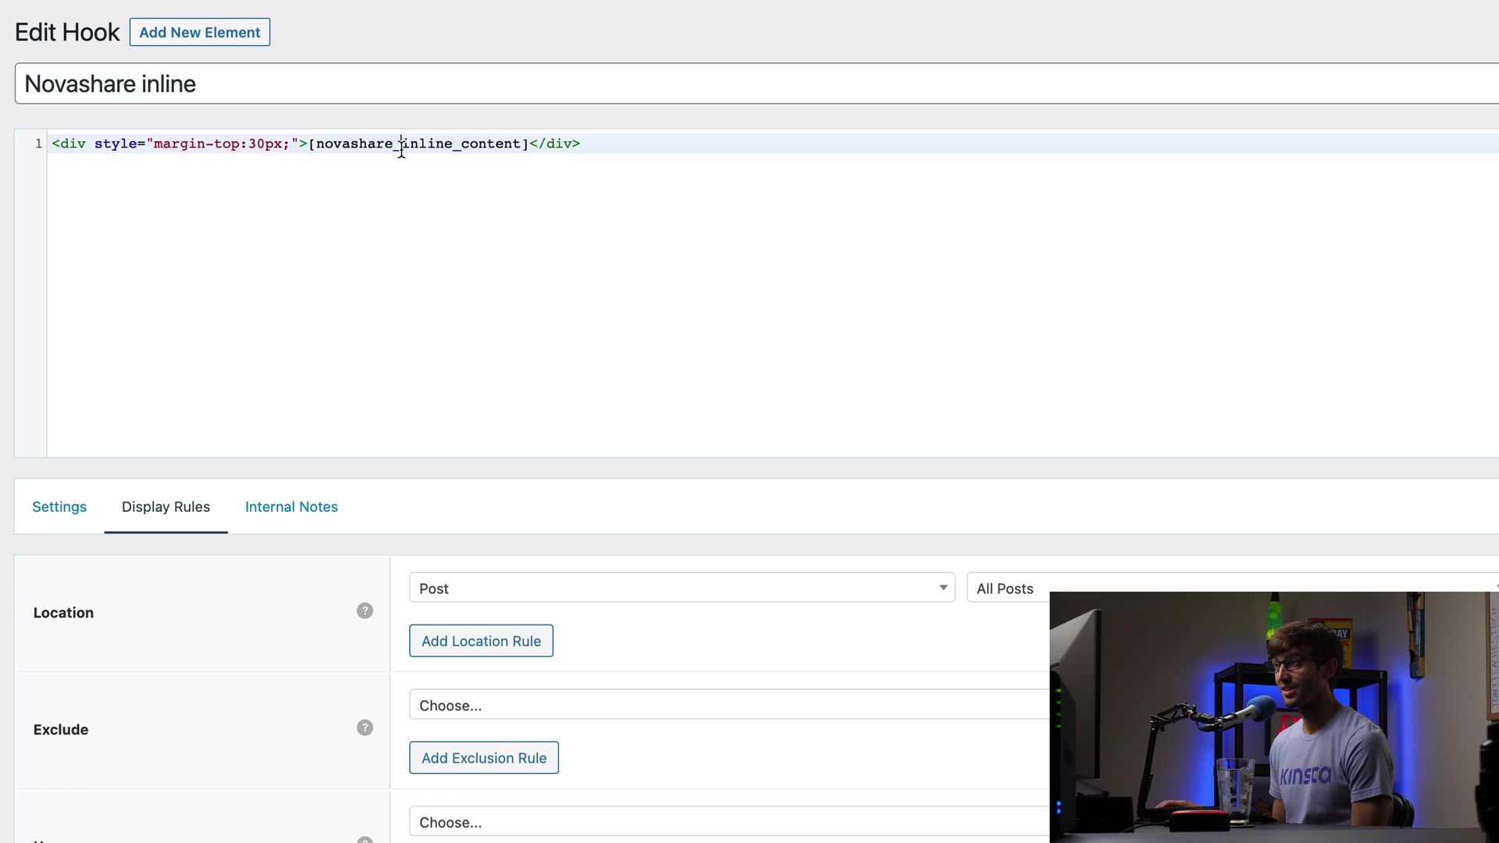
{"action": "triple_click", "coordinate": [401, 146]}
{"action": "double_click", "coordinate": [401, 146]}
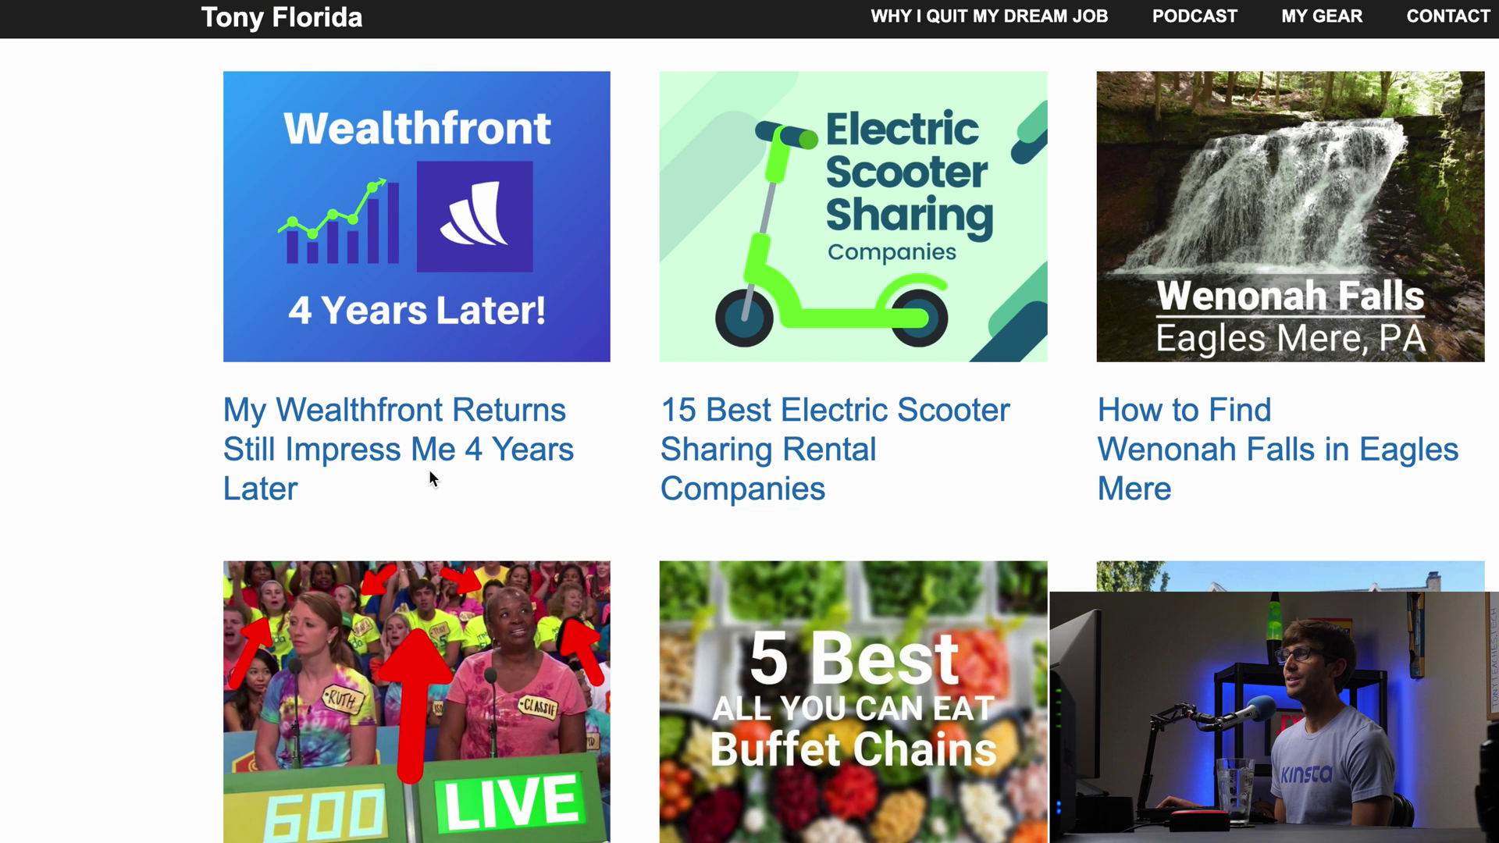
View the Wealthfront post's share buttons, then go back and open the site's Contact page
{"action": "left_click", "coordinate": [430, 442]}
{"action": "scroll", "coordinate": [516, 783], "scroll_direction": "down", "scroll_amount": 20}
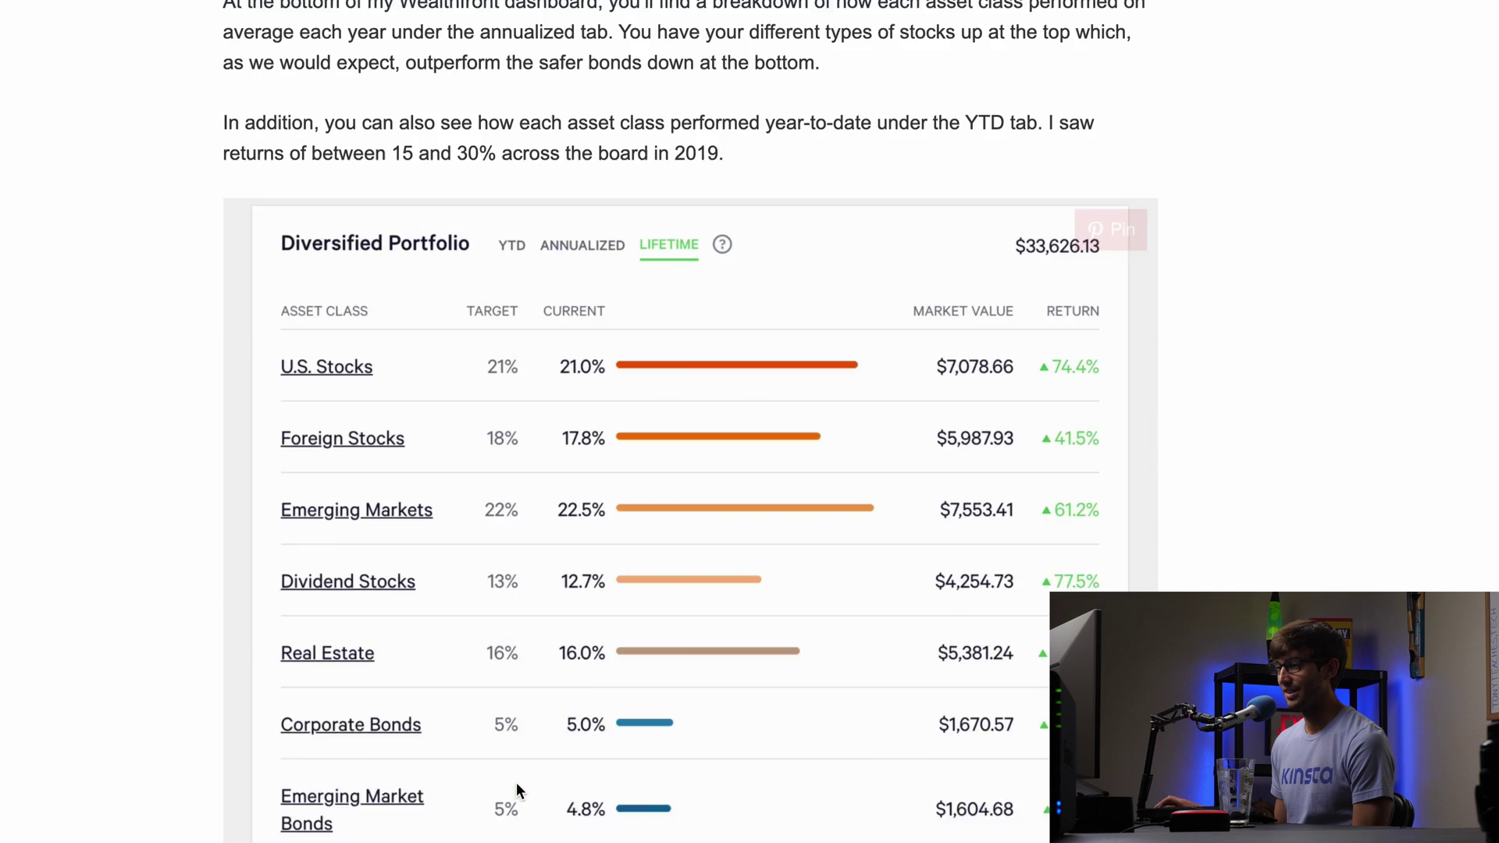
{"action": "scroll", "coordinate": [516, 783], "scroll_direction": "up", "scroll_amount": 6}
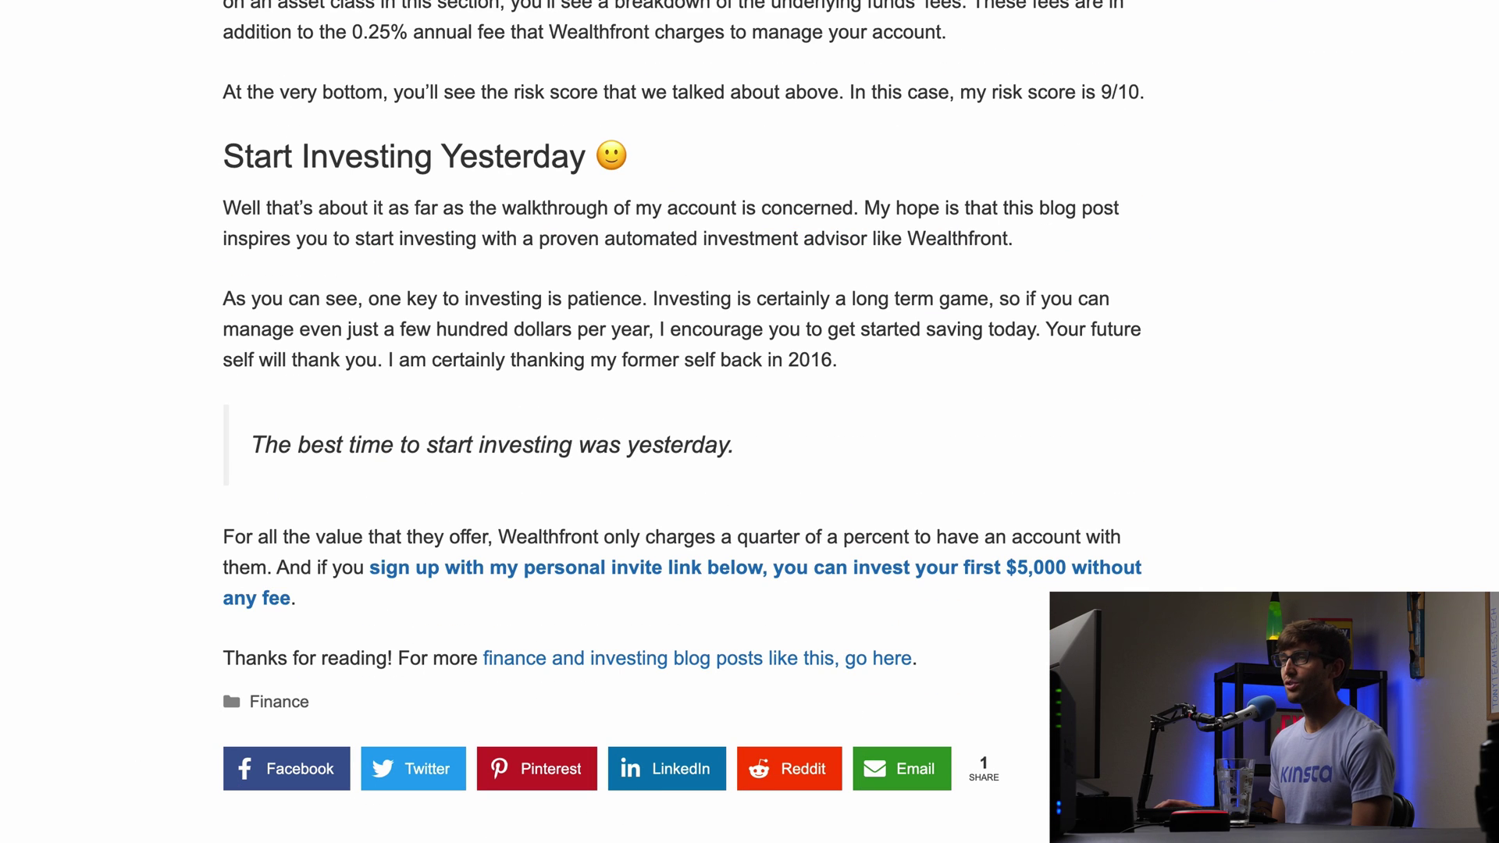
{"action": "key", "text": "alt+Left"}
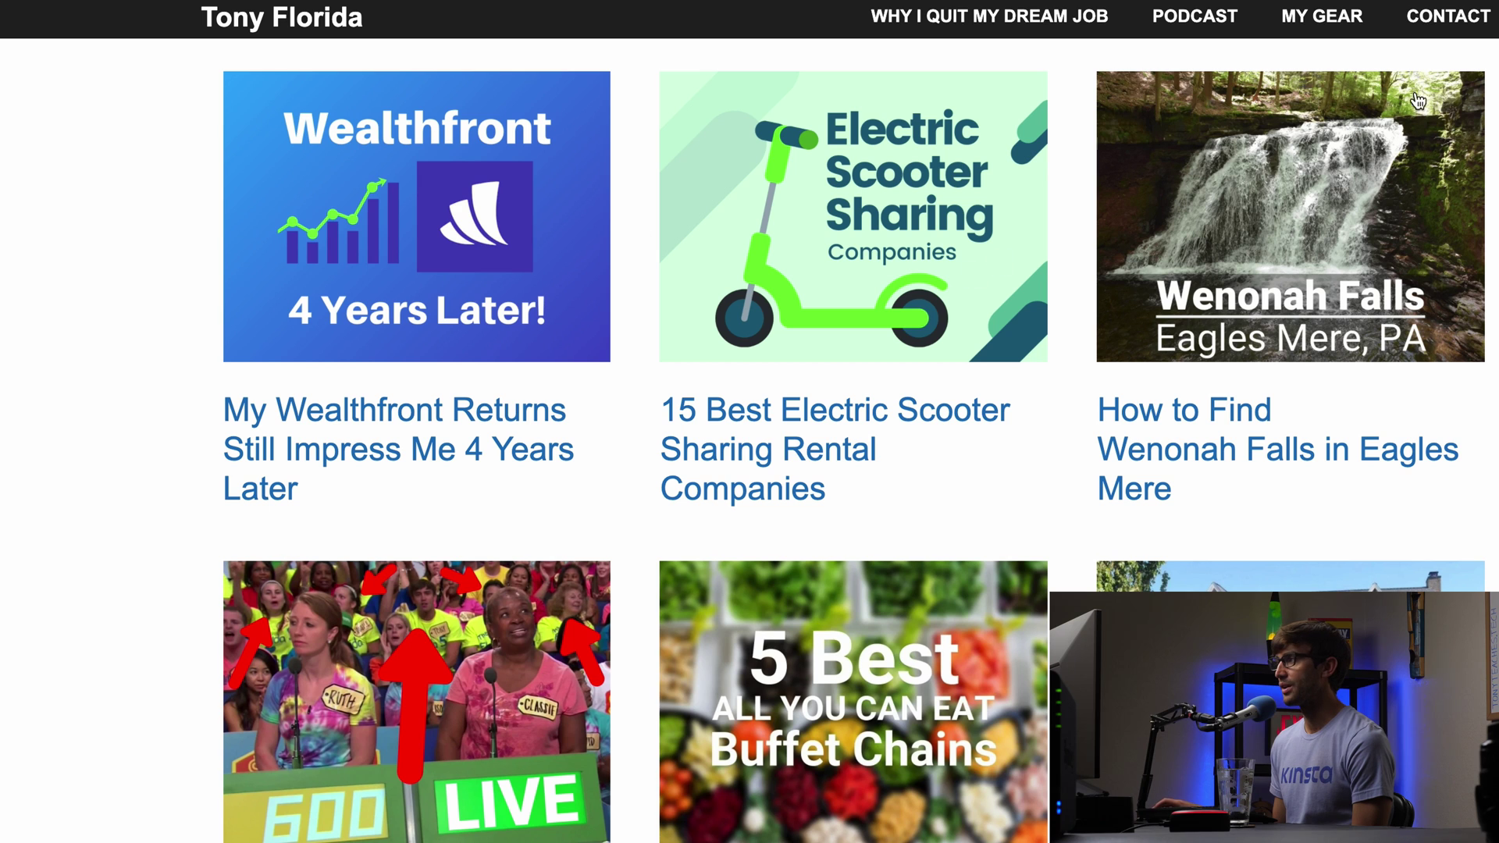
{"action": "left_click", "coordinate": [1448, 17]}
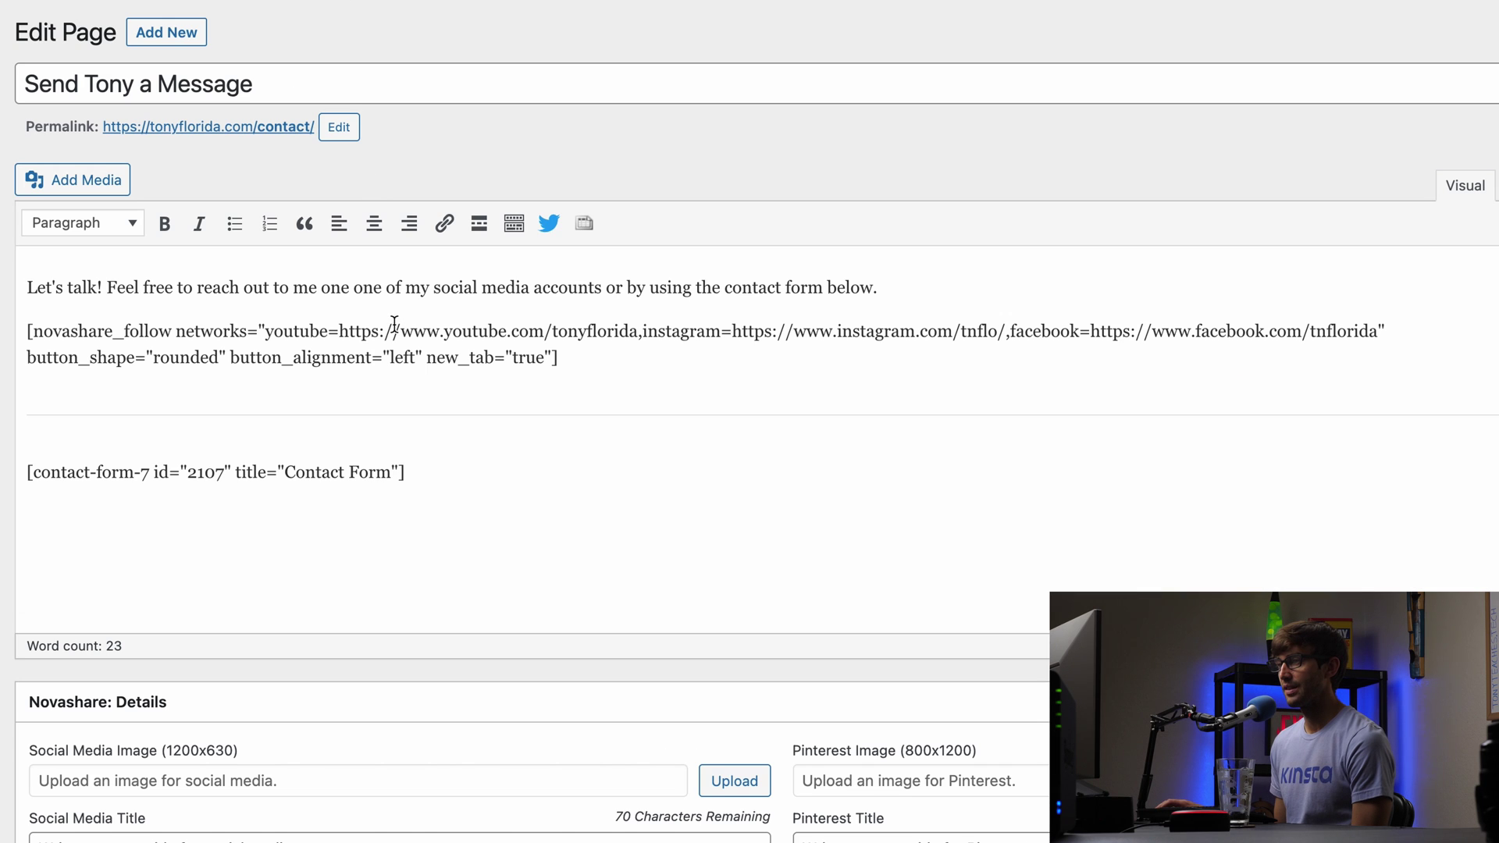
Highlight the novashare_follow shortcode's networks (YouTube, Instagram) and button_shape parameters
{"action": "double_click", "coordinate": [38, 333]}
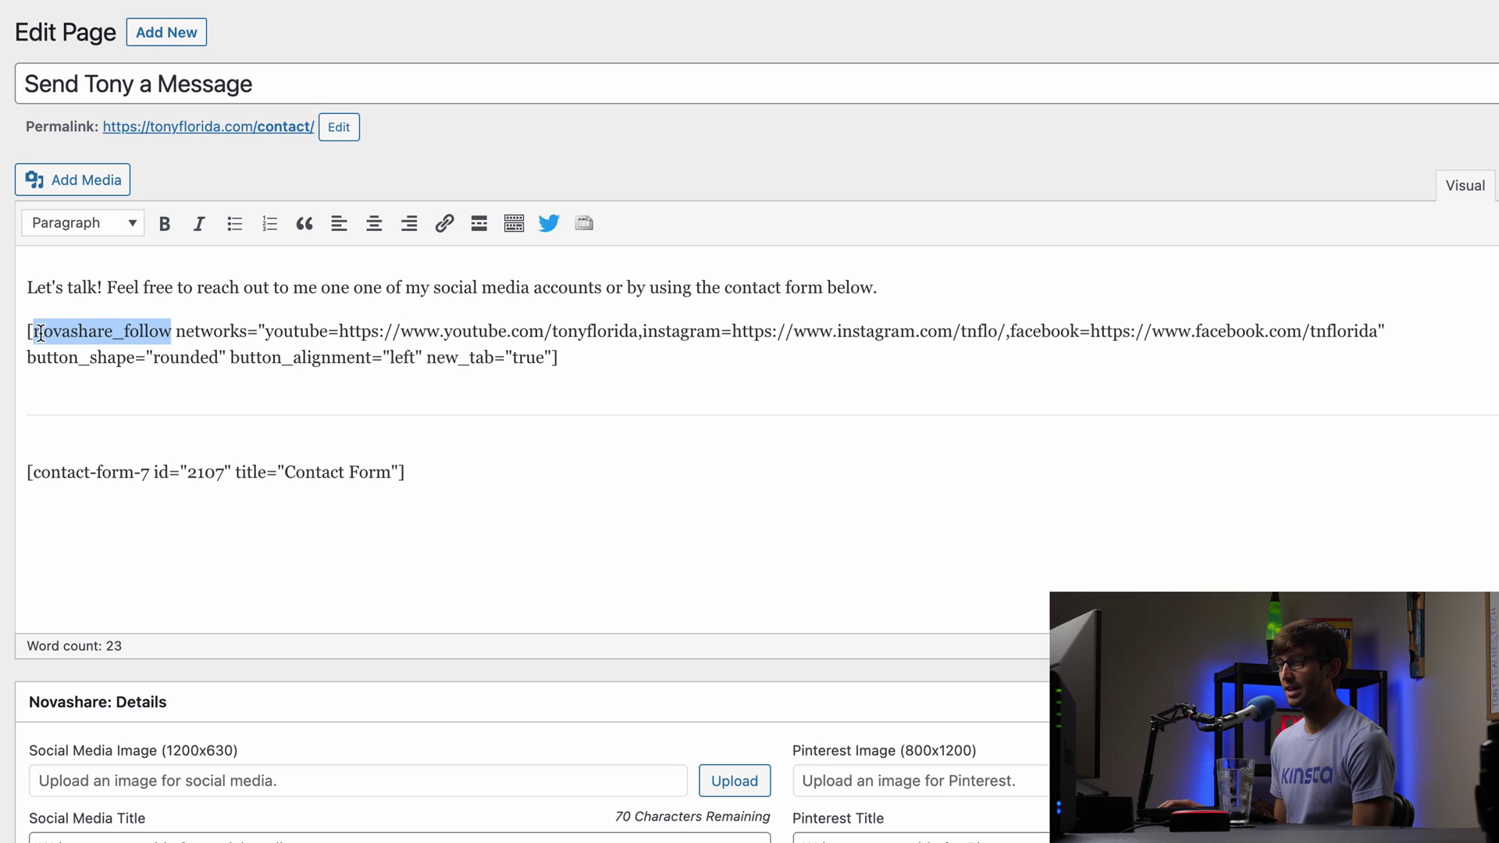
{"action": "left_click_drag", "start_coordinate": [38, 333], "coordinate": [149, 330]}
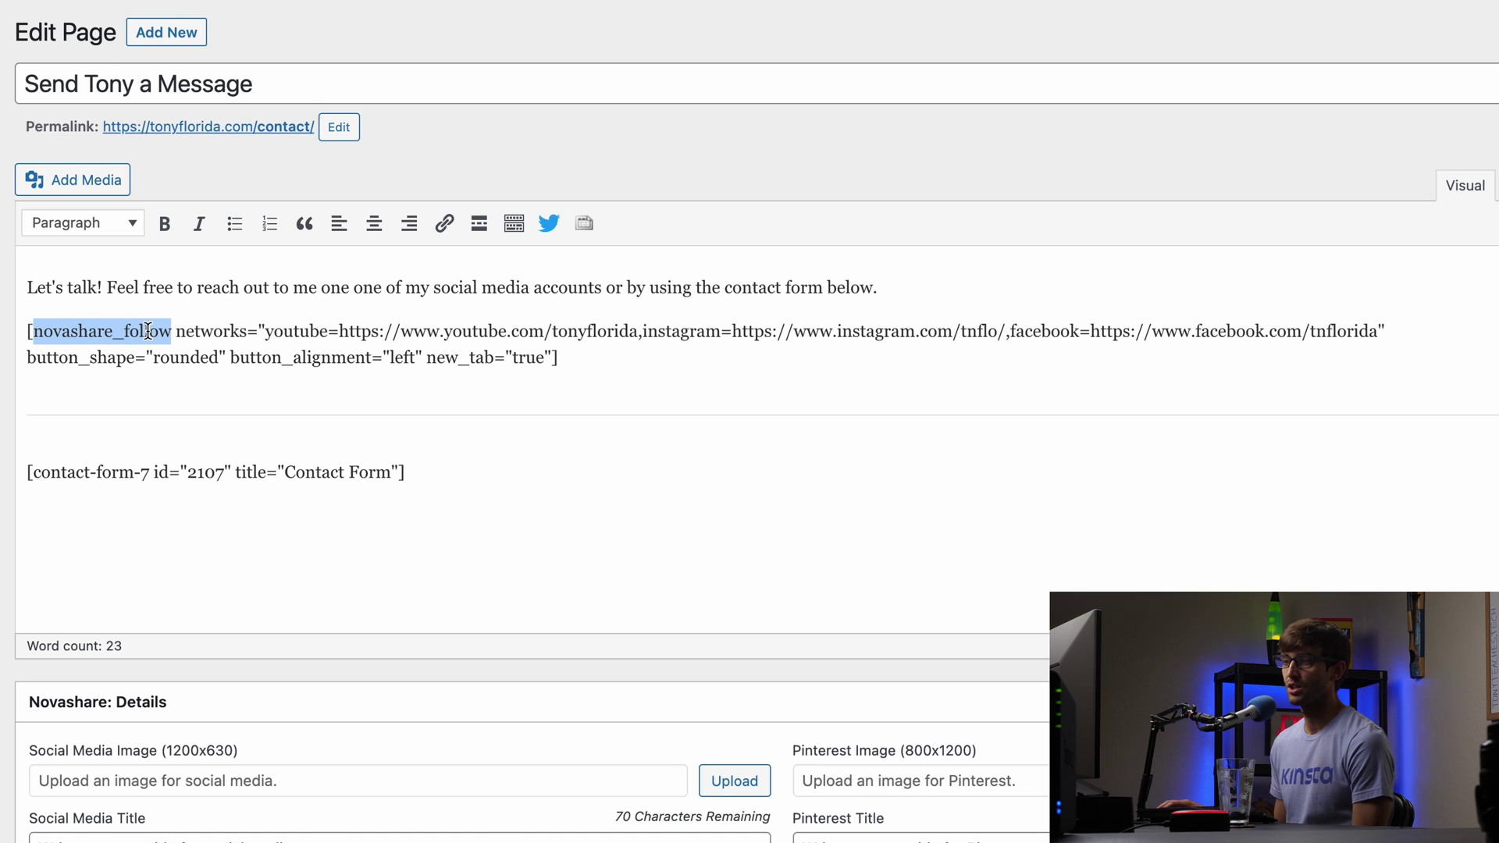
{"action": "left_click", "coordinate": [186, 332]}
{"action": "double_click", "coordinate": [203, 332]}
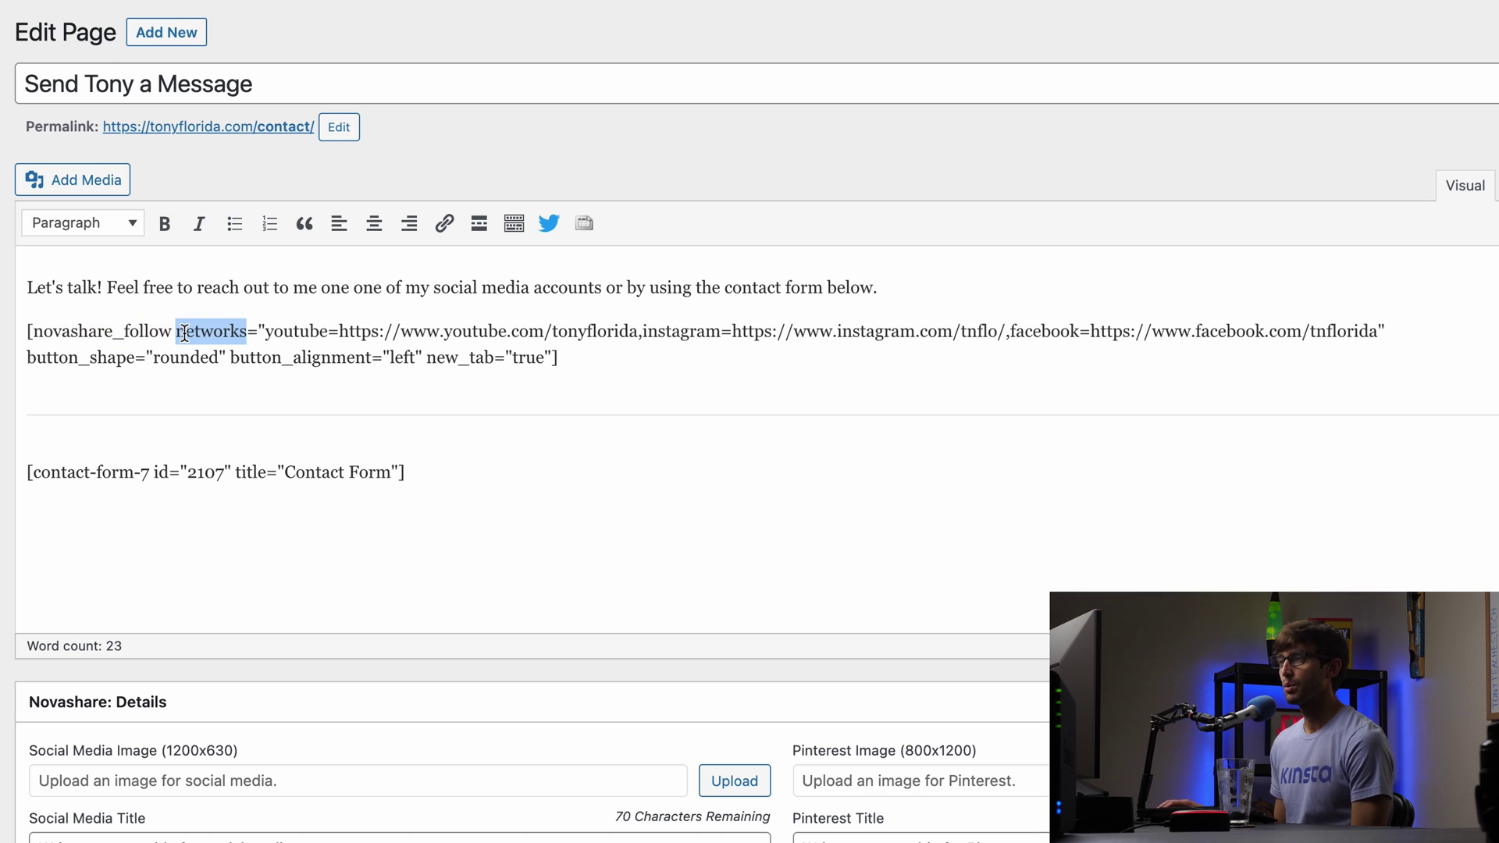
{"action": "double_click", "coordinate": [294, 329]}
{"action": "left_click_drag", "start_coordinate": [297, 330], "coordinate": [974, 324]}
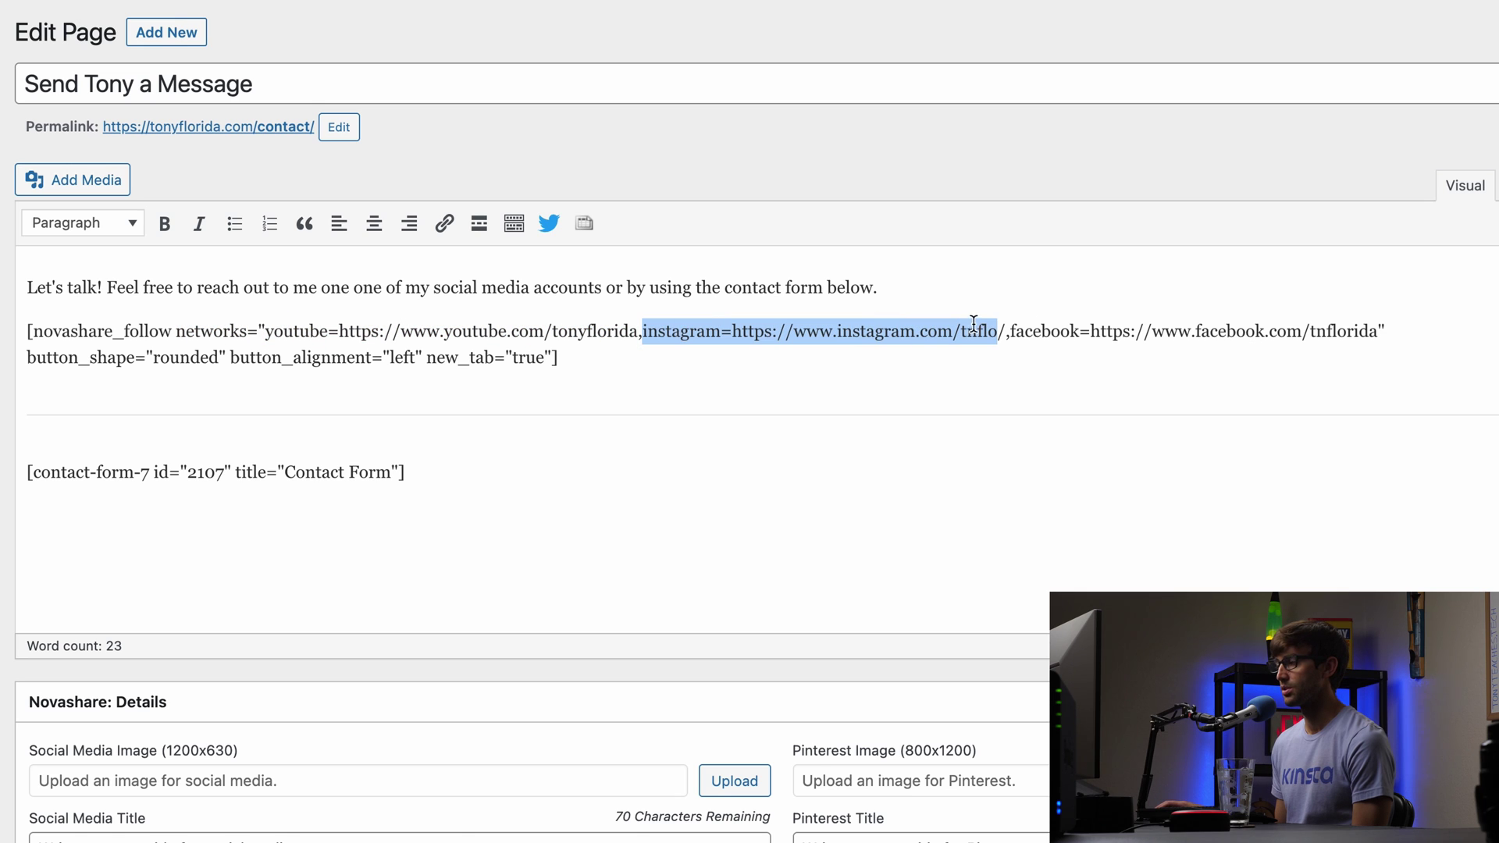
{"action": "double_click", "coordinate": [84, 359]}
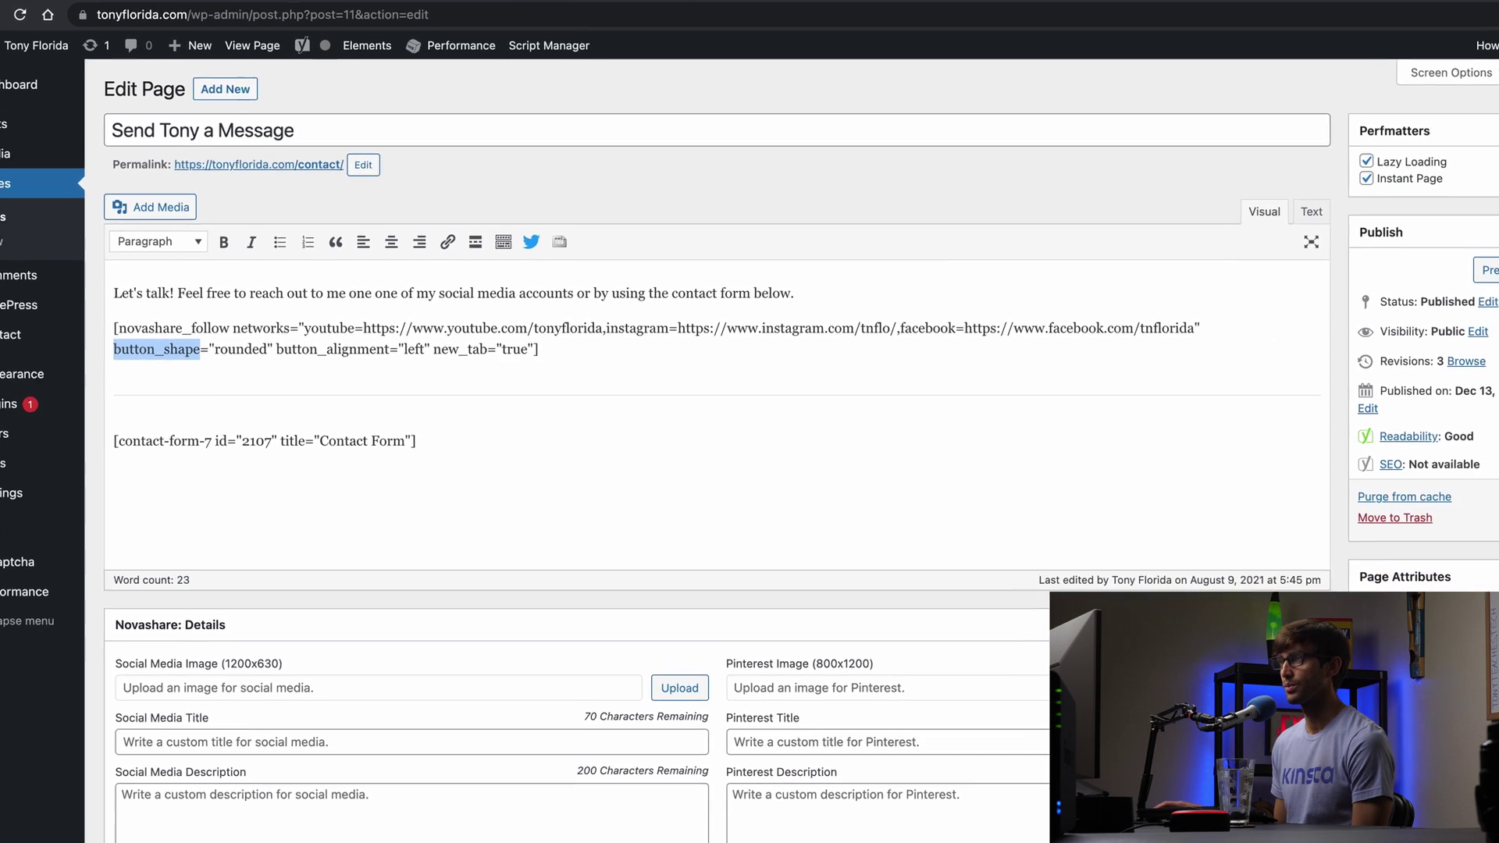
Scroll the Novashare shortcode docs down to the follow-buttons parameter list, then leave for the Elements tab
{"action": "left_click", "coordinate": [570, 19]}
{"action": "scroll", "coordinate": [548, 445], "scroll_direction": "down", "scroll_amount": 10}
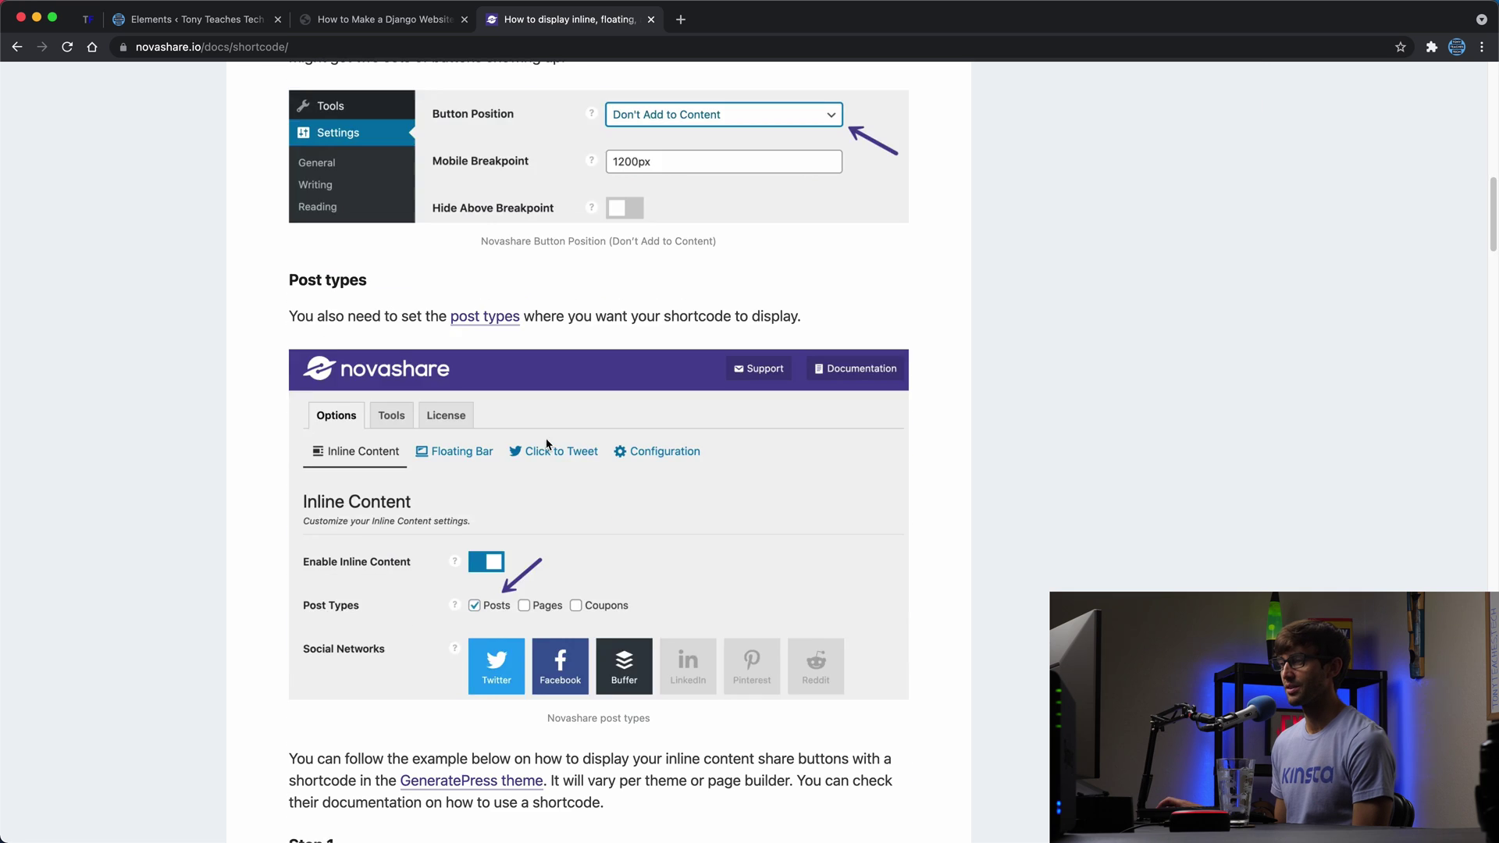
{"action": "scroll", "coordinate": [548, 445], "scroll_direction": "down", "scroll_amount": 18}
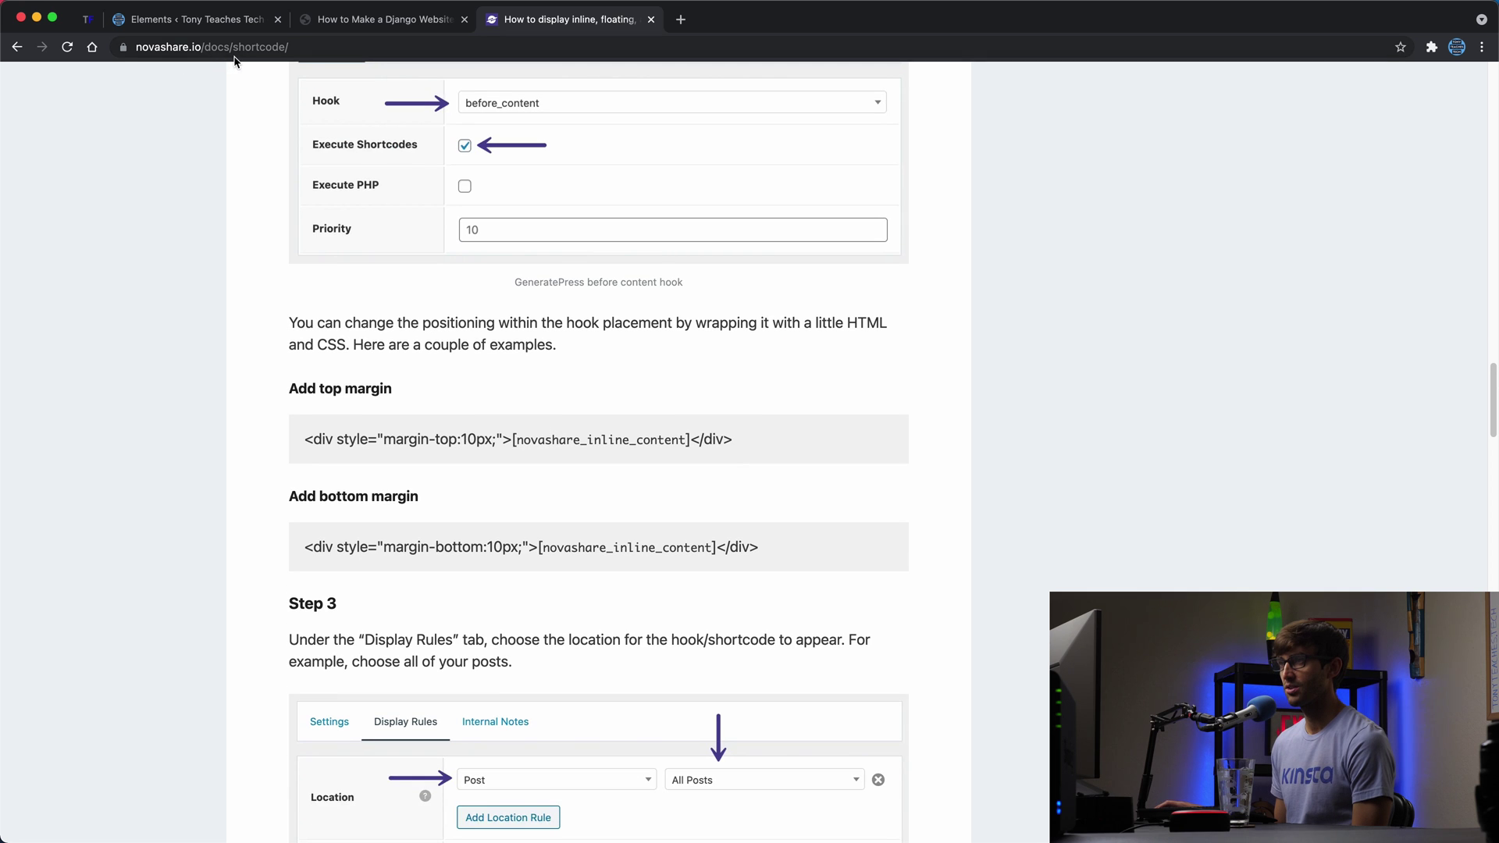
{"action": "scroll", "coordinate": [415, 439], "scroll_direction": "down", "scroll_amount": 15}
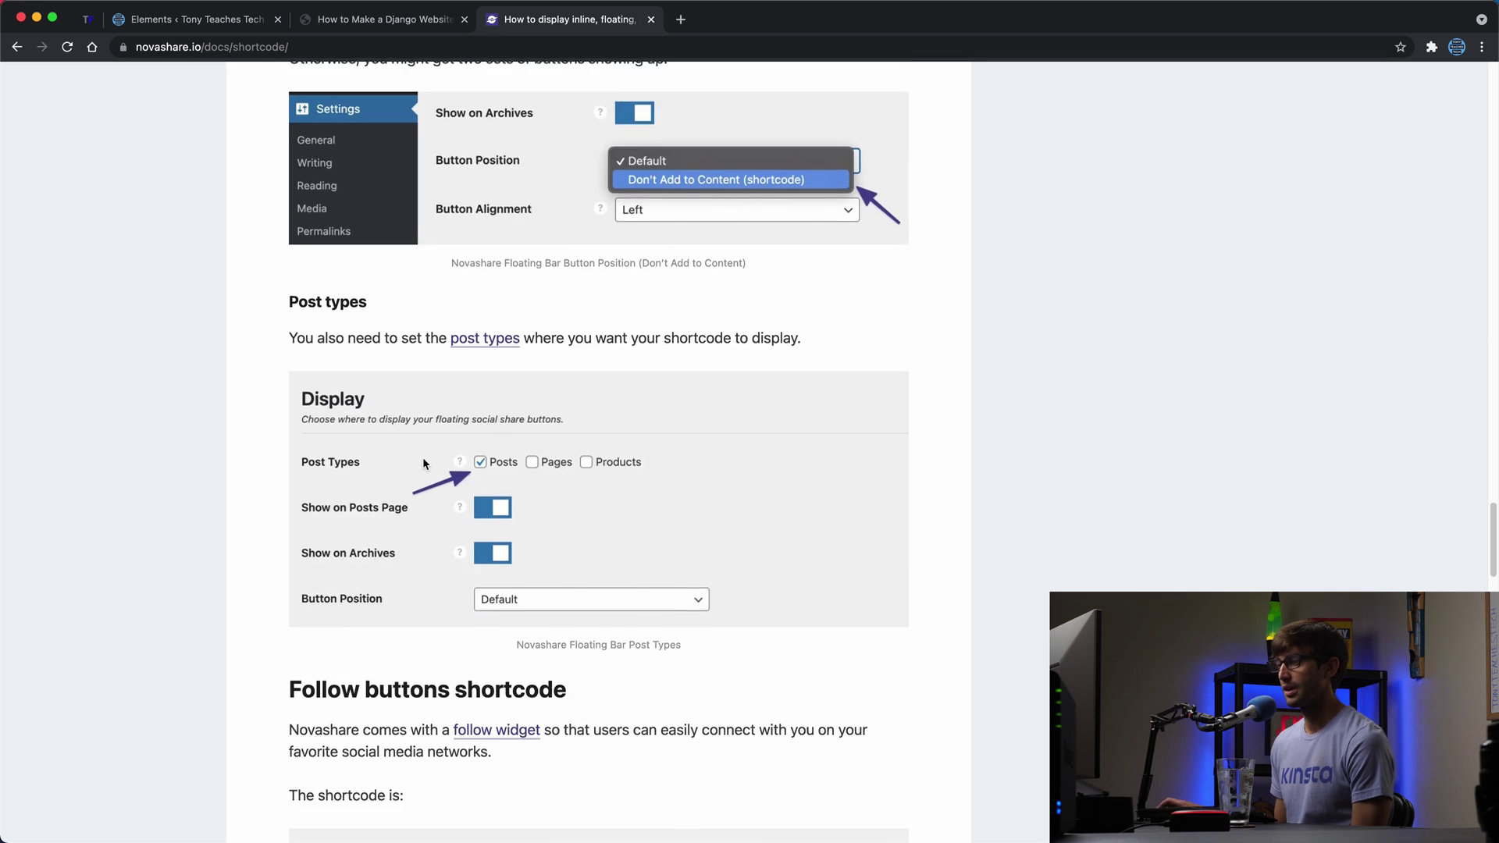
{"action": "scroll", "coordinate": [423, 463], "scroll_direction": "down", "scroll_amount": 4}
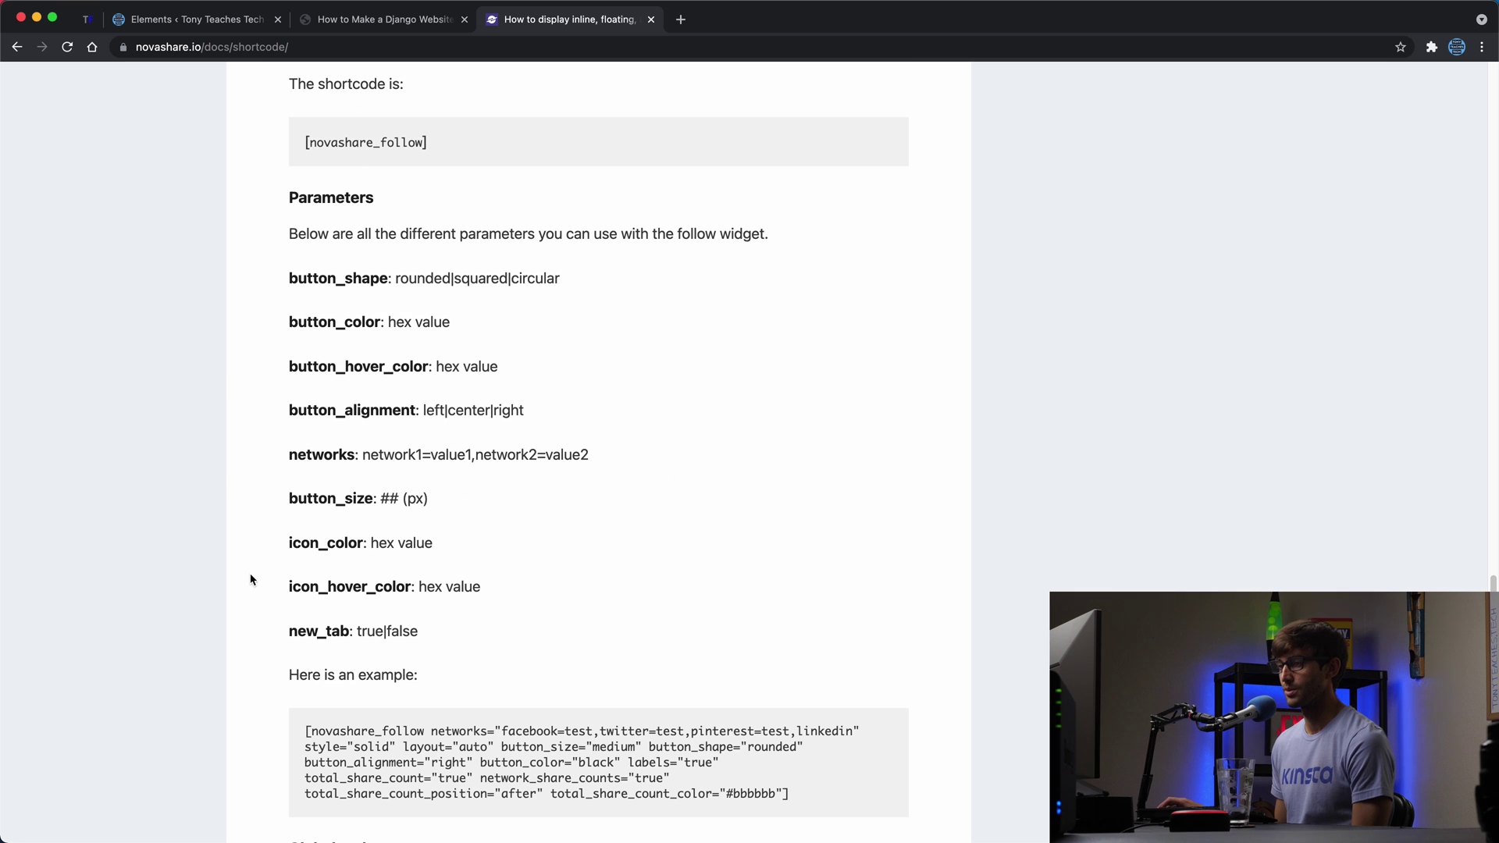
{"action": "left_click", "coordinate": [200, 21]}
Back in the Send Tony a Message editor, review the Novashare Details social title and description fields
{"action": "left_click", "coordinate": [386, 25]}
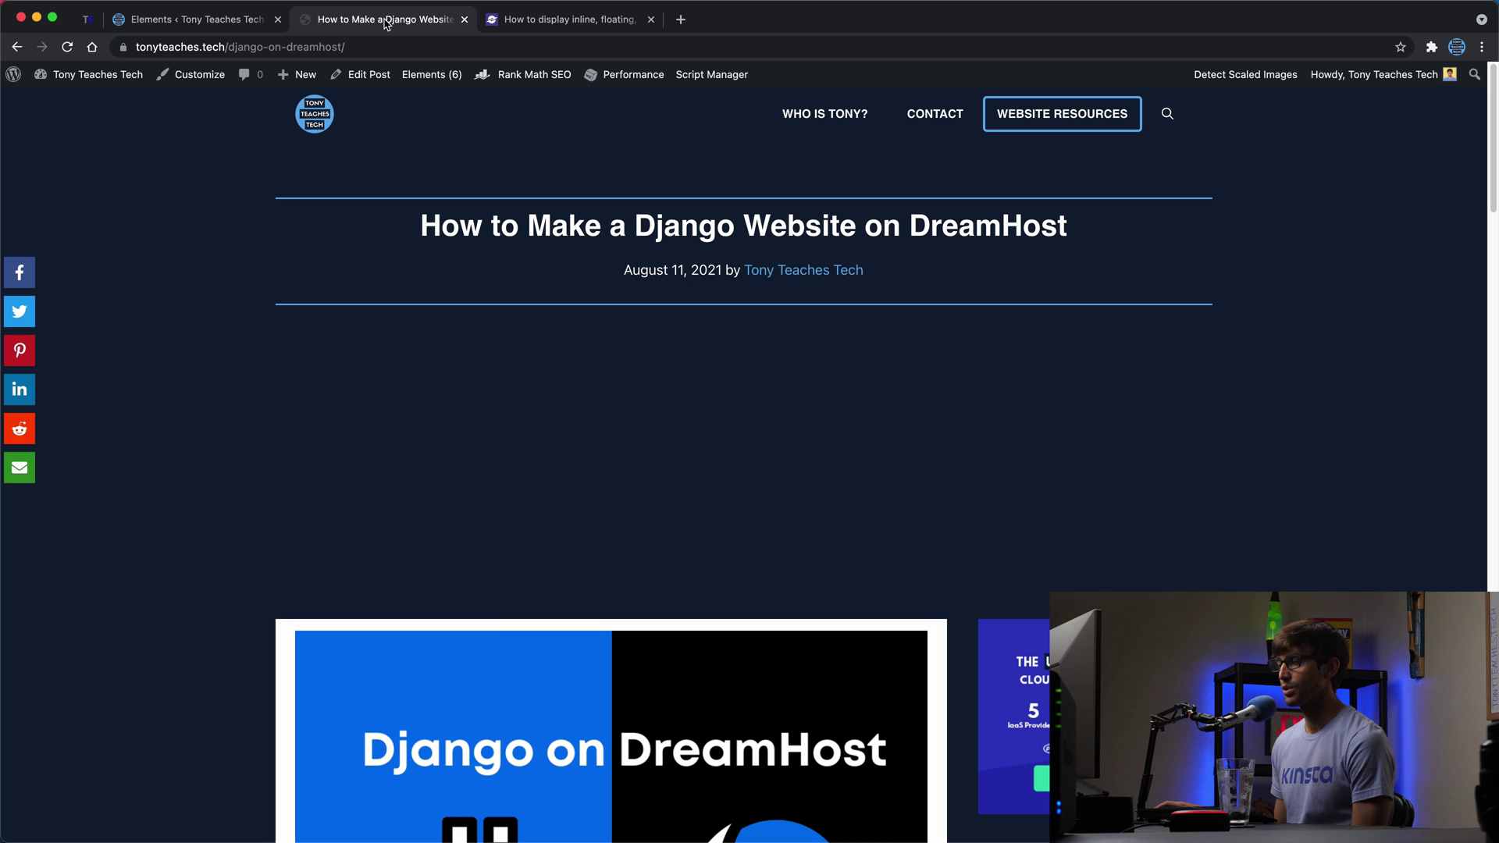
{"action": "left_click", "coordinate": [207, 25]}
{"action": "left_click", "coordinate": [86, 20]}
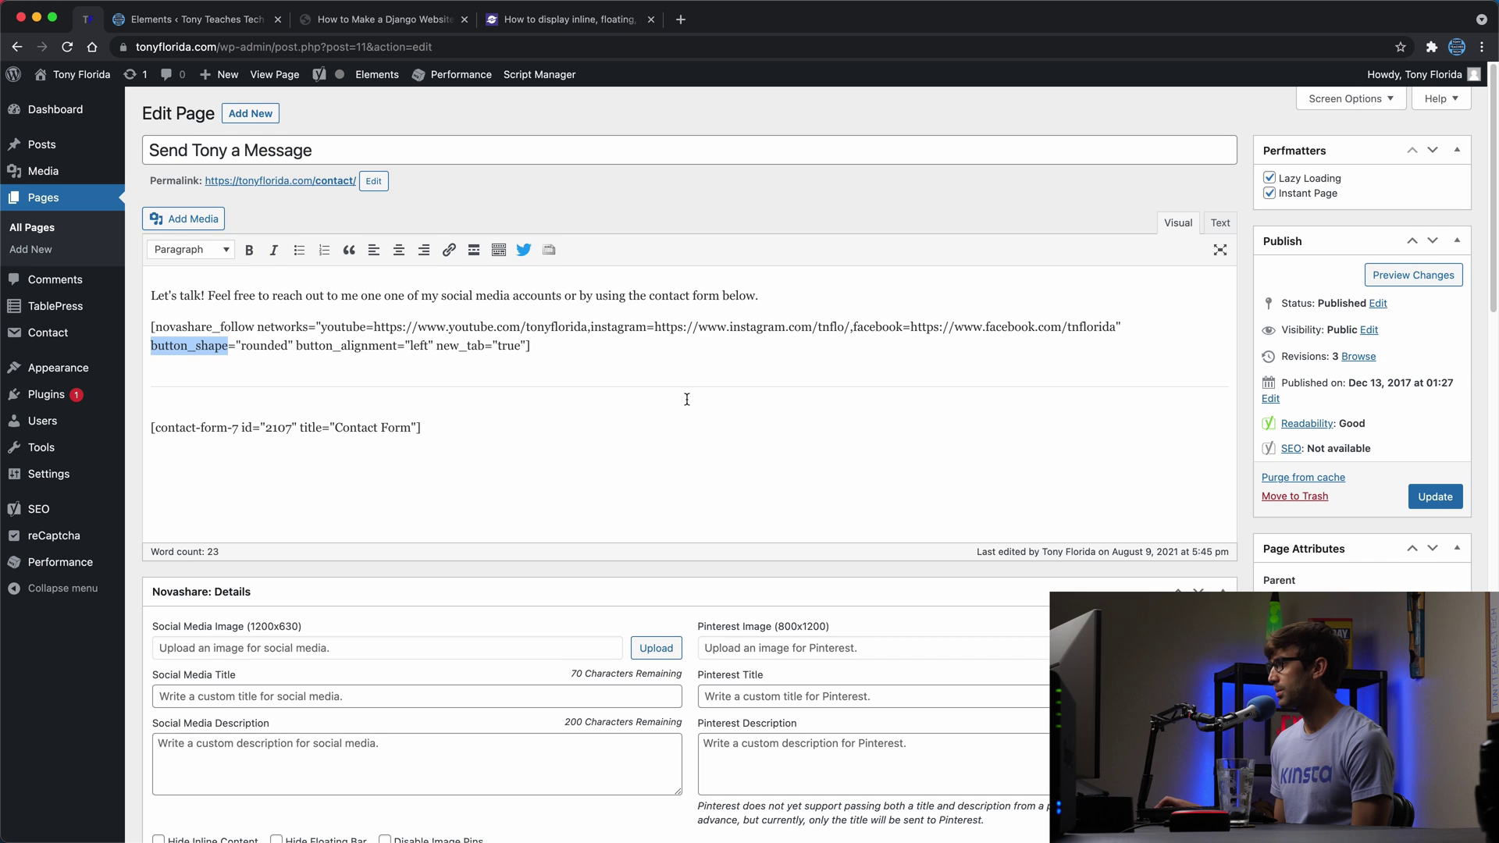
{"action": "scroll", "coordinate": [687, 399], "scroll_direction": "down", "scroll_amount": 5}
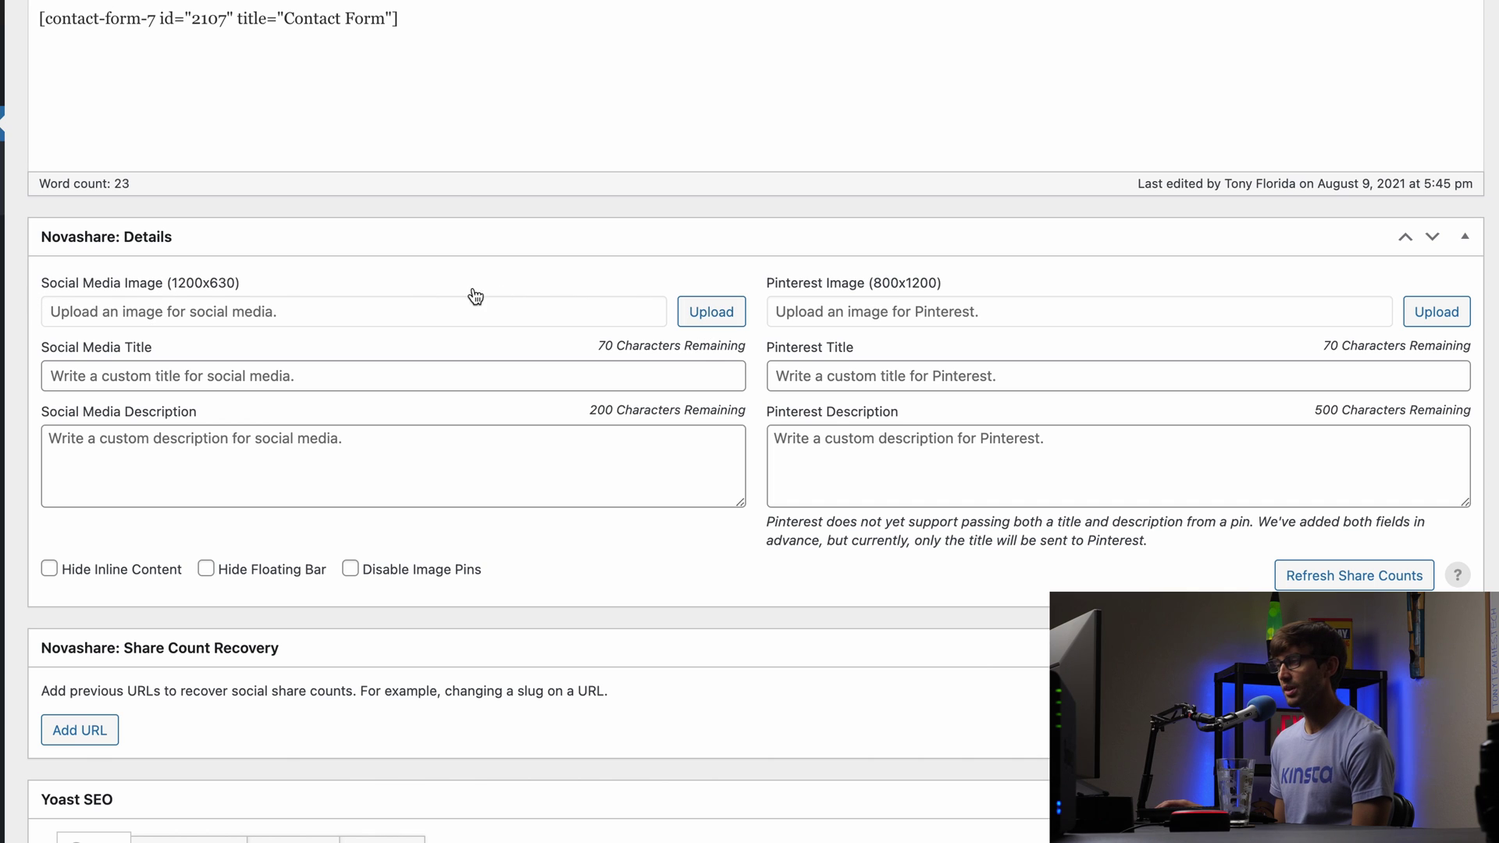
{"action": "left_click", "coordinate": [159, 377]}
{"action": "left_click", "coordinate": [152, 456]}
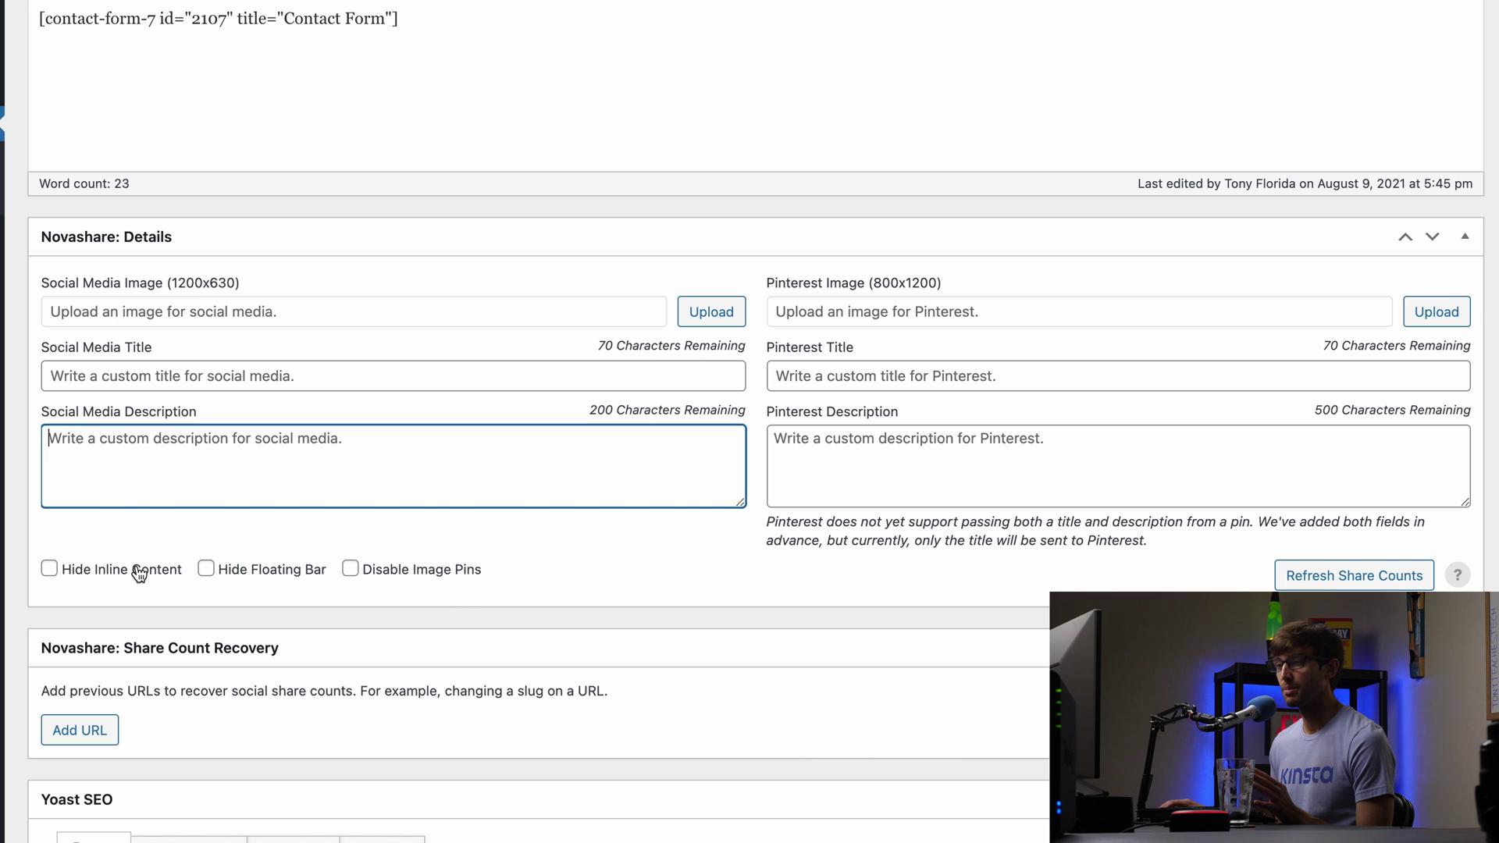
{"action": "scroll", "coordinate": [441, 594], "scroll_direction": "up", "scroll_amount": 5}
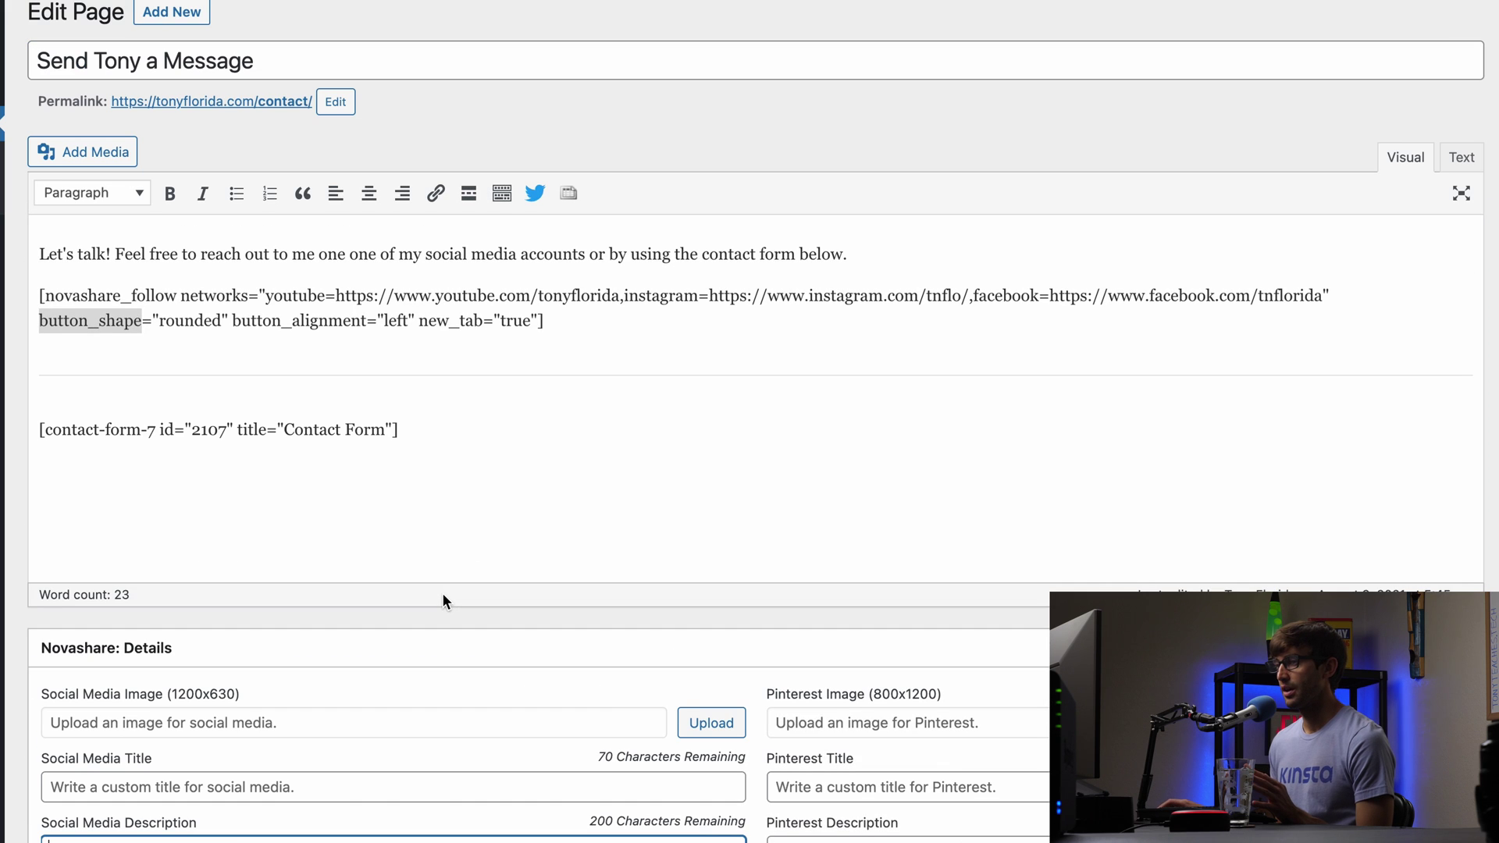
{"action": "scroll", "coordinate": [422, 741], "scroll_direction": "down", "scroll_amount": 3}
{"action": "scroll", "coordinate": [419, 736], "scroll_direction": "up", "scroll_amount": 3}
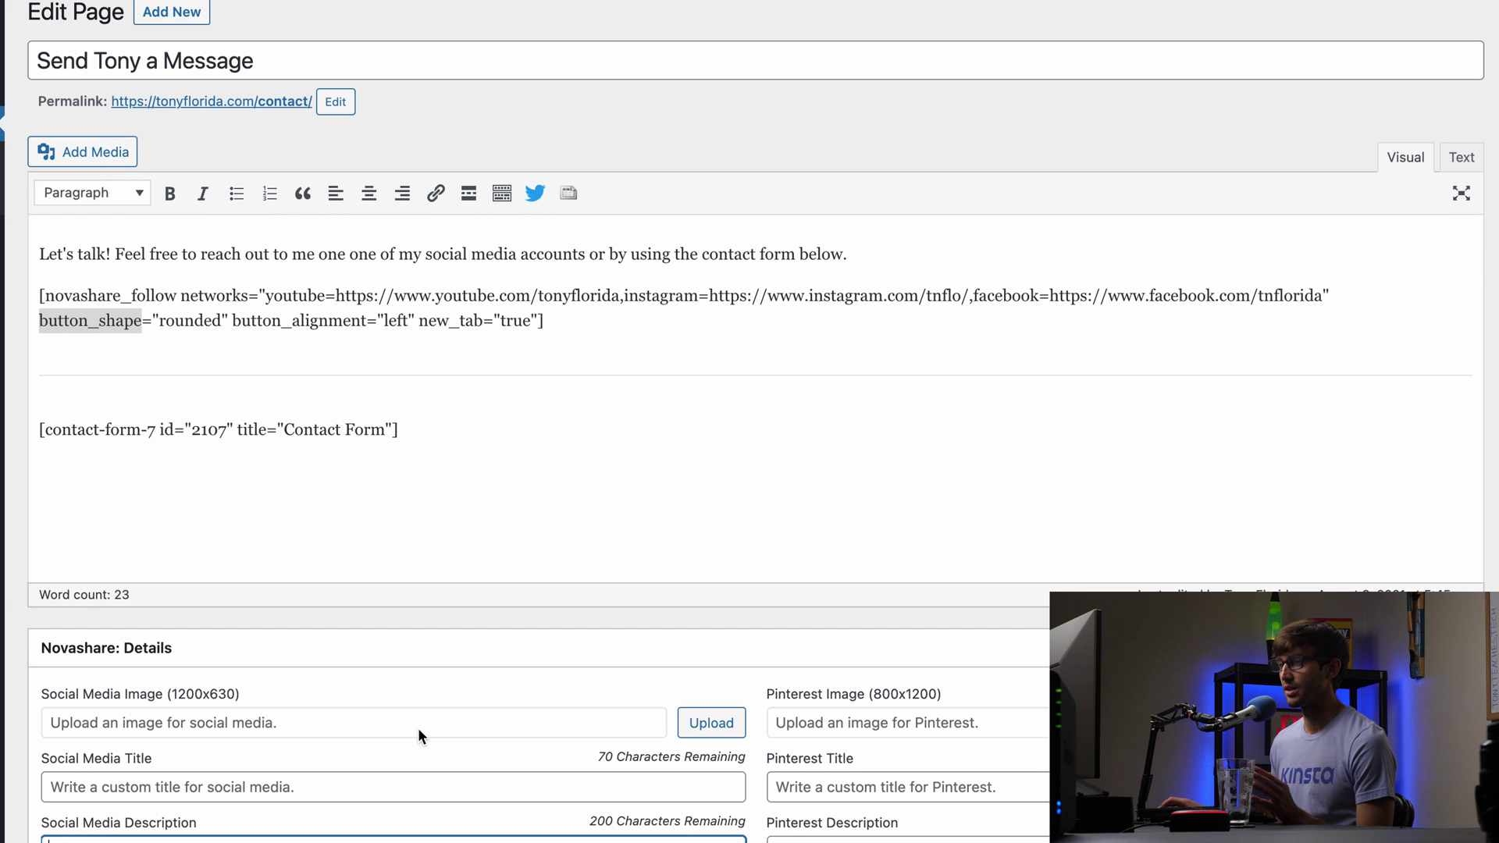